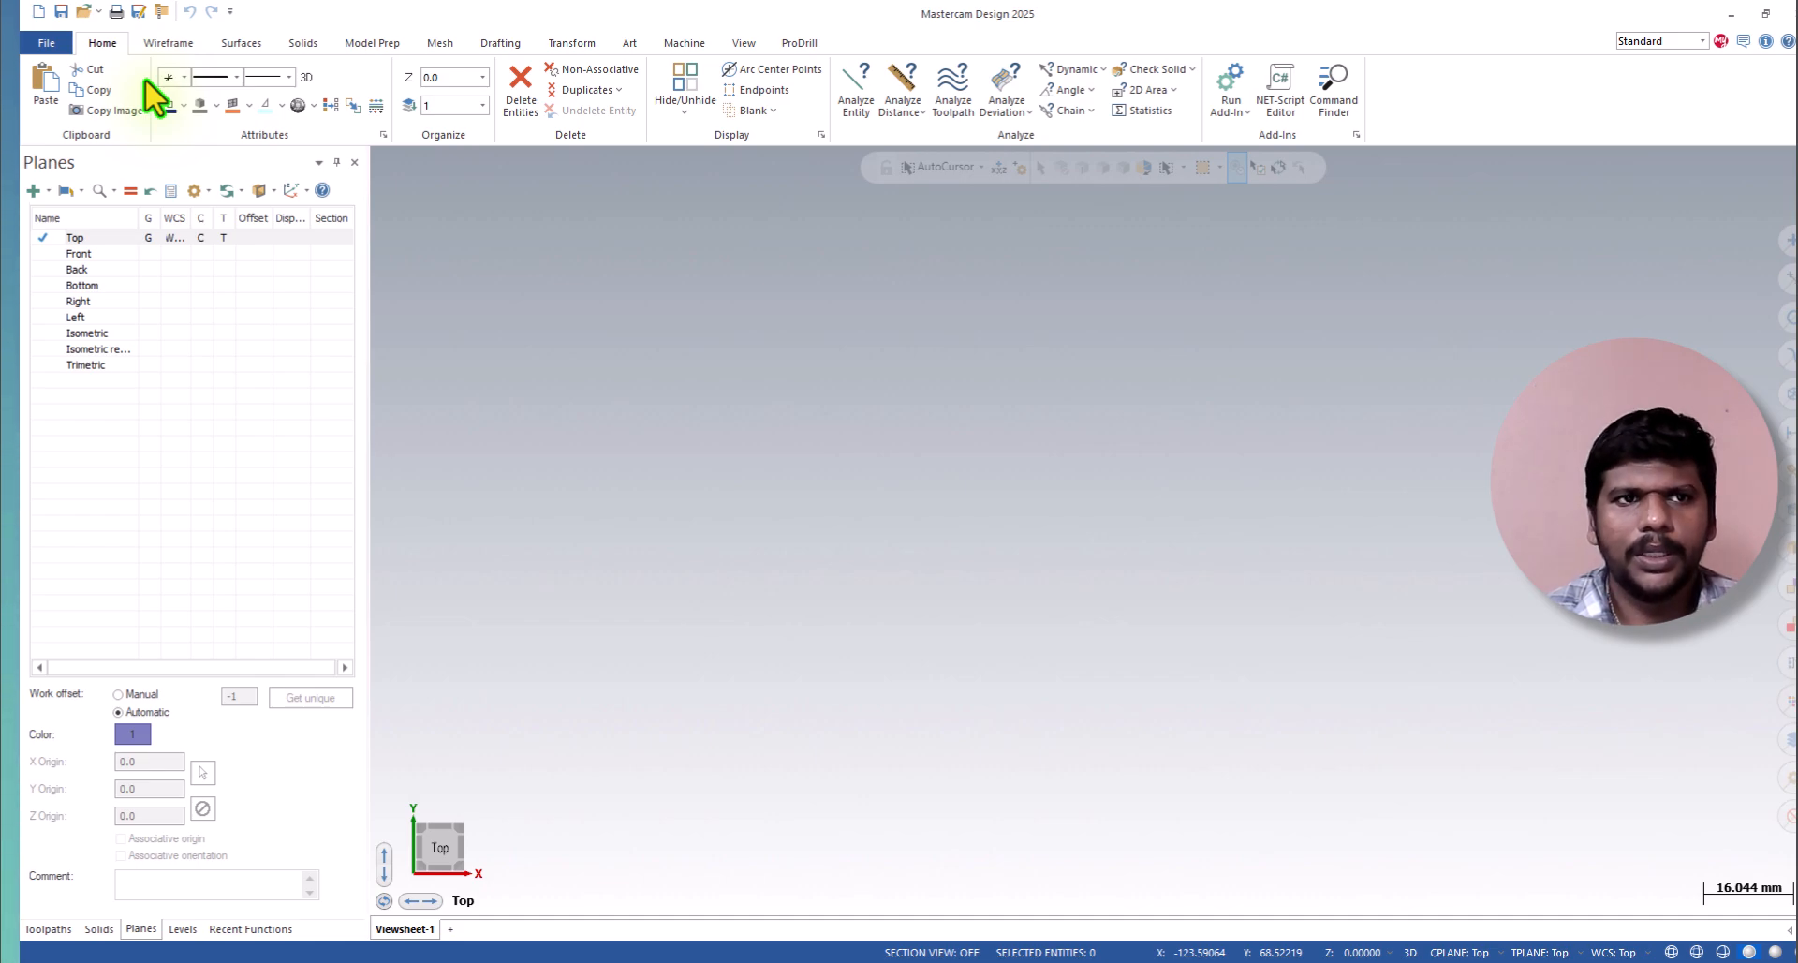
Draw a wireframe rectangle in the Top plane with a width of 150 mm and a height of 60 mm.
click(150, 46)
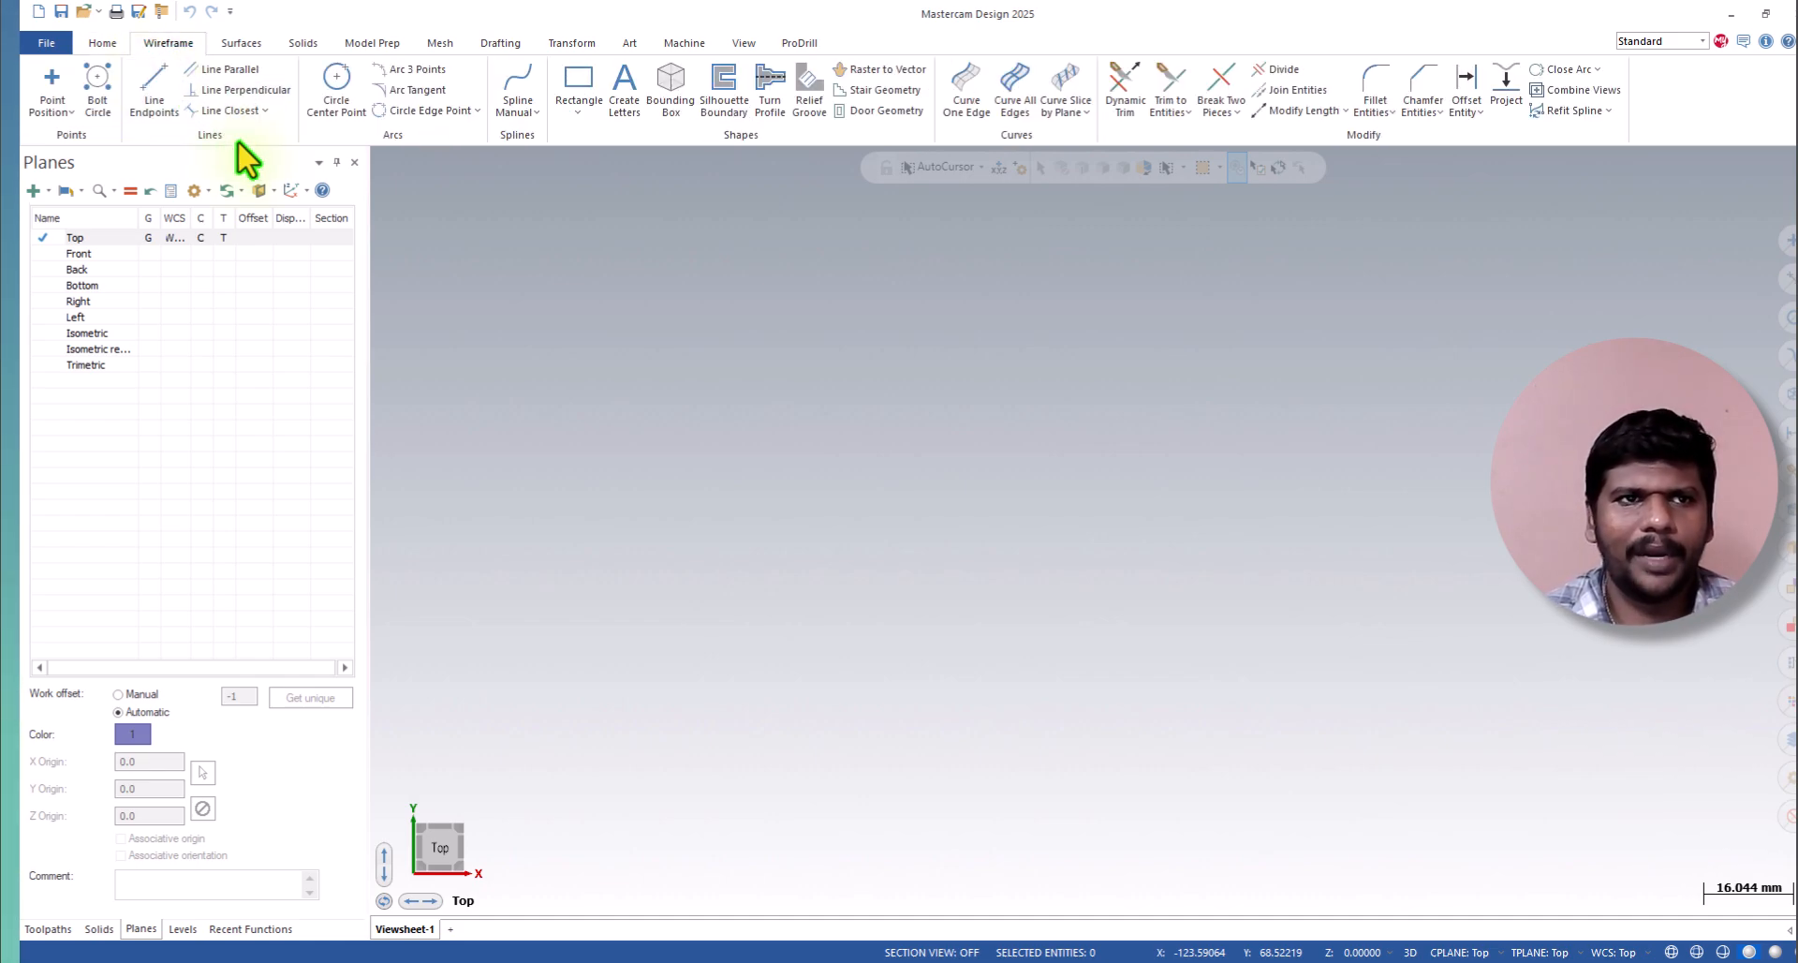
click(577, 86)
click(785, 348)
click(1434, 670)
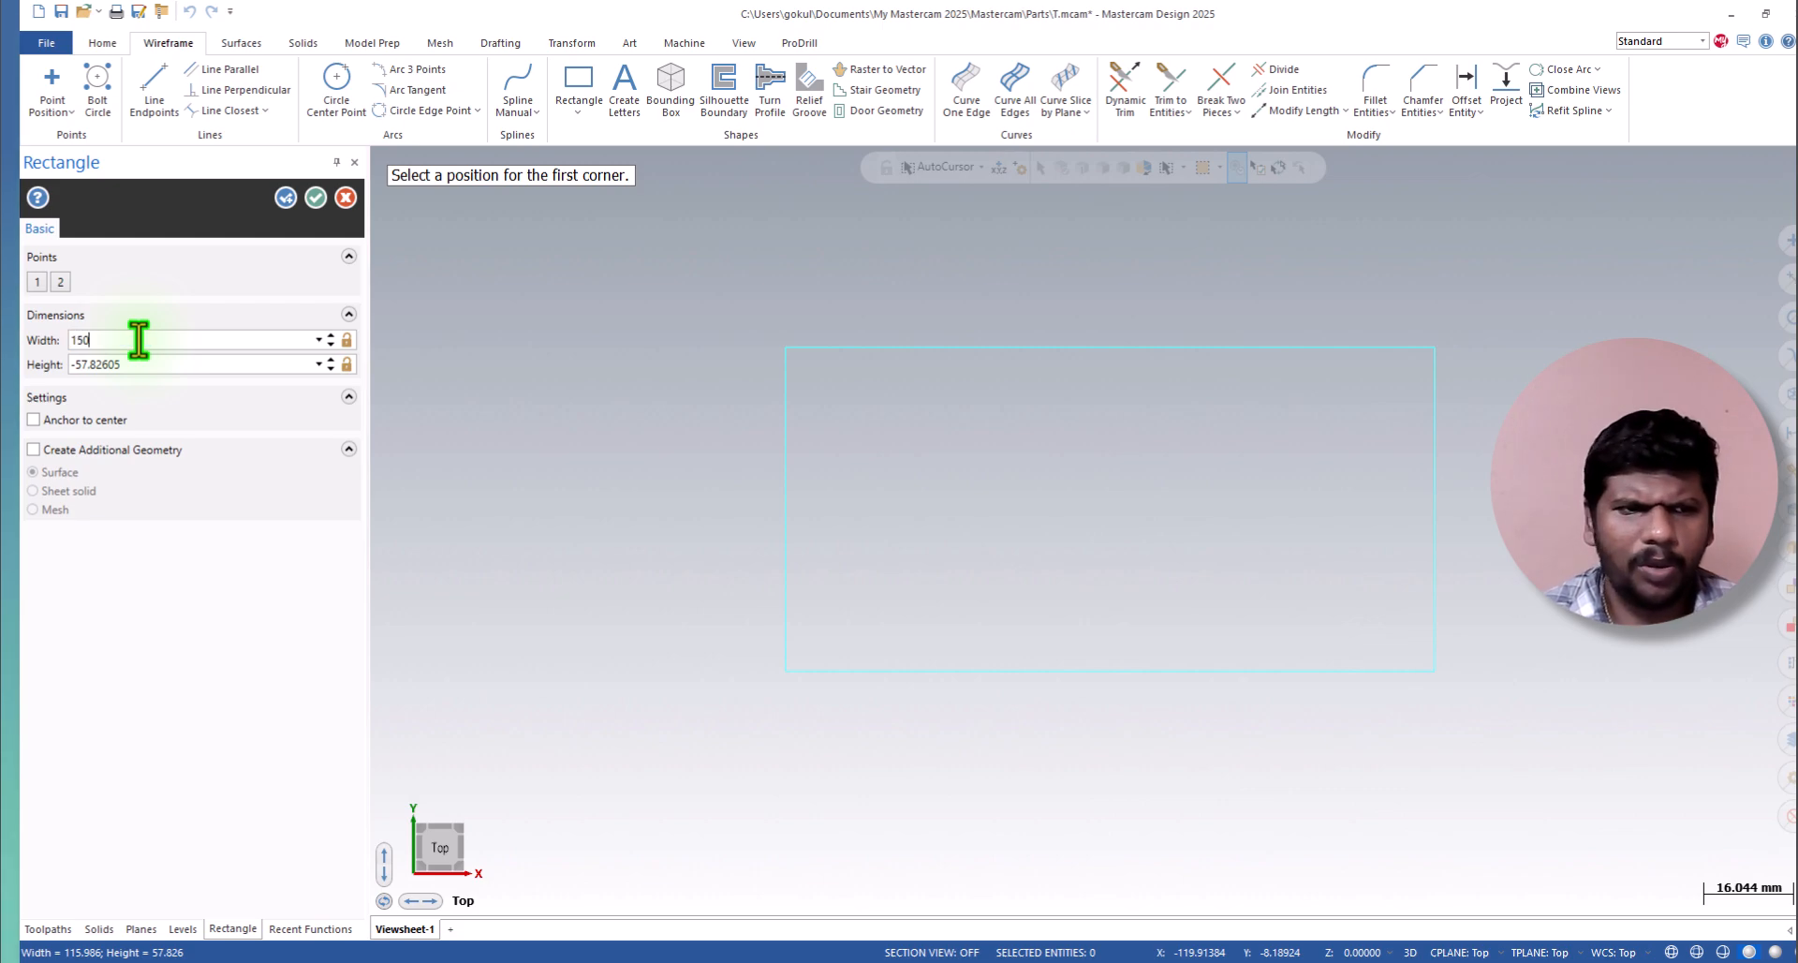
key(ctrl+a)
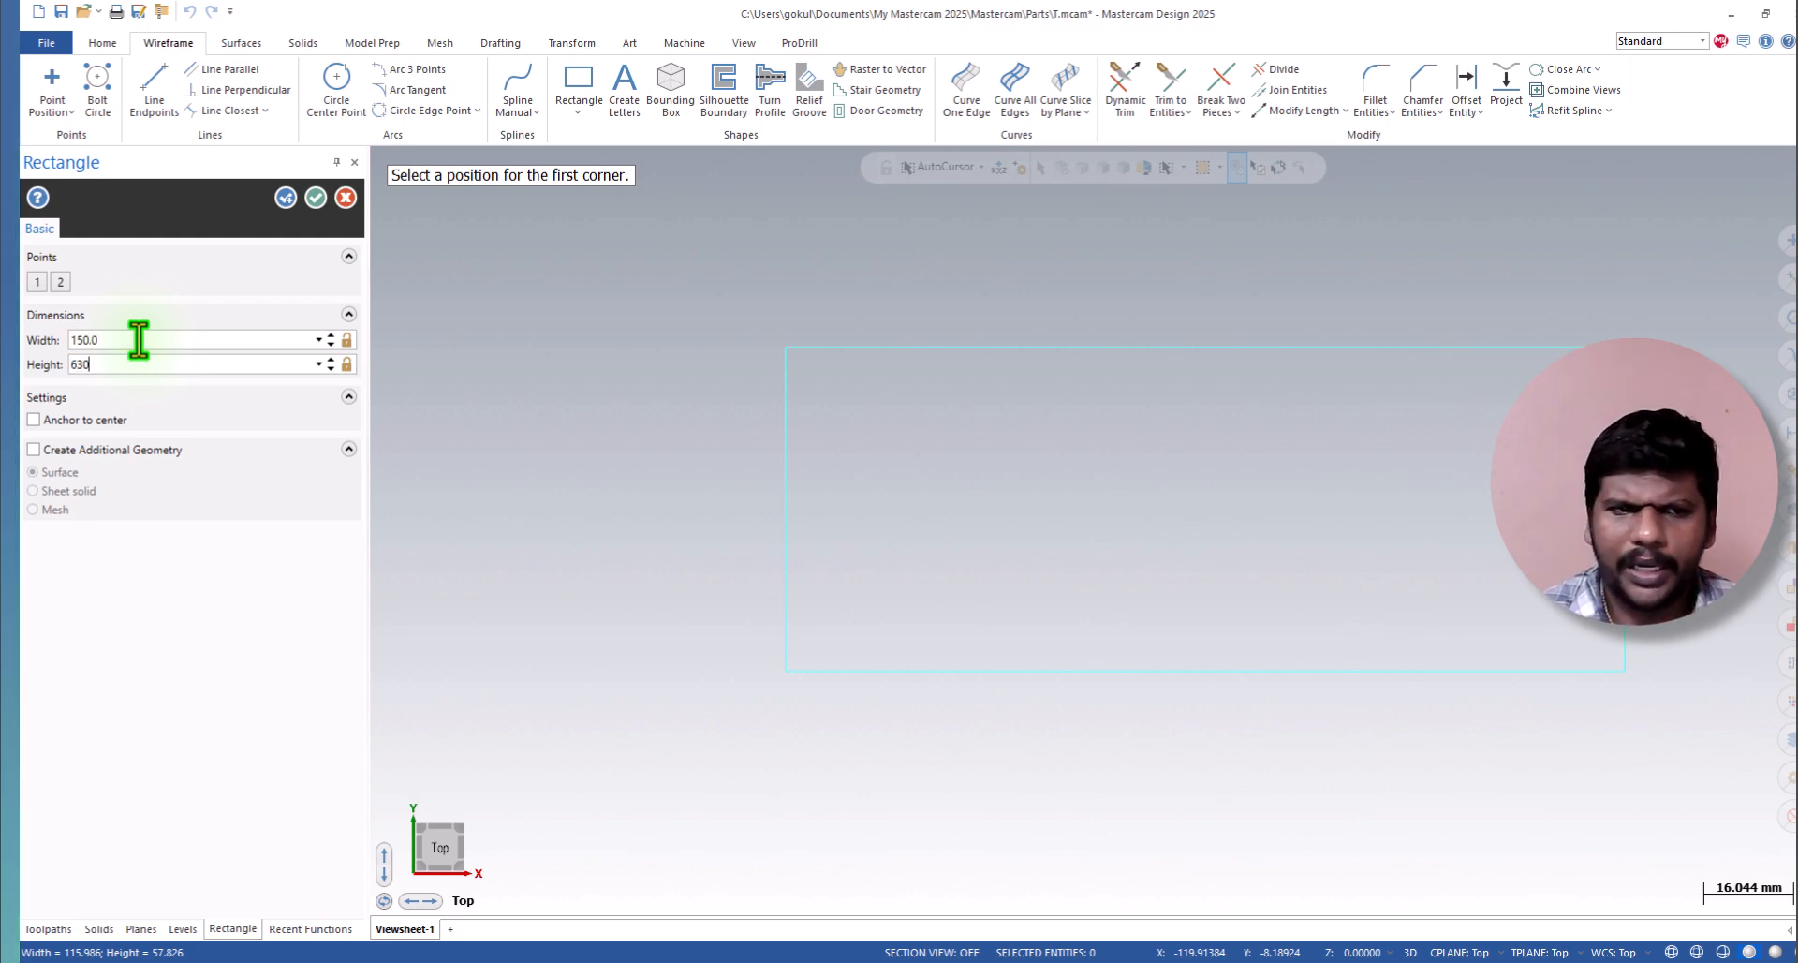
key(BackSpace)
key(BackSpace)
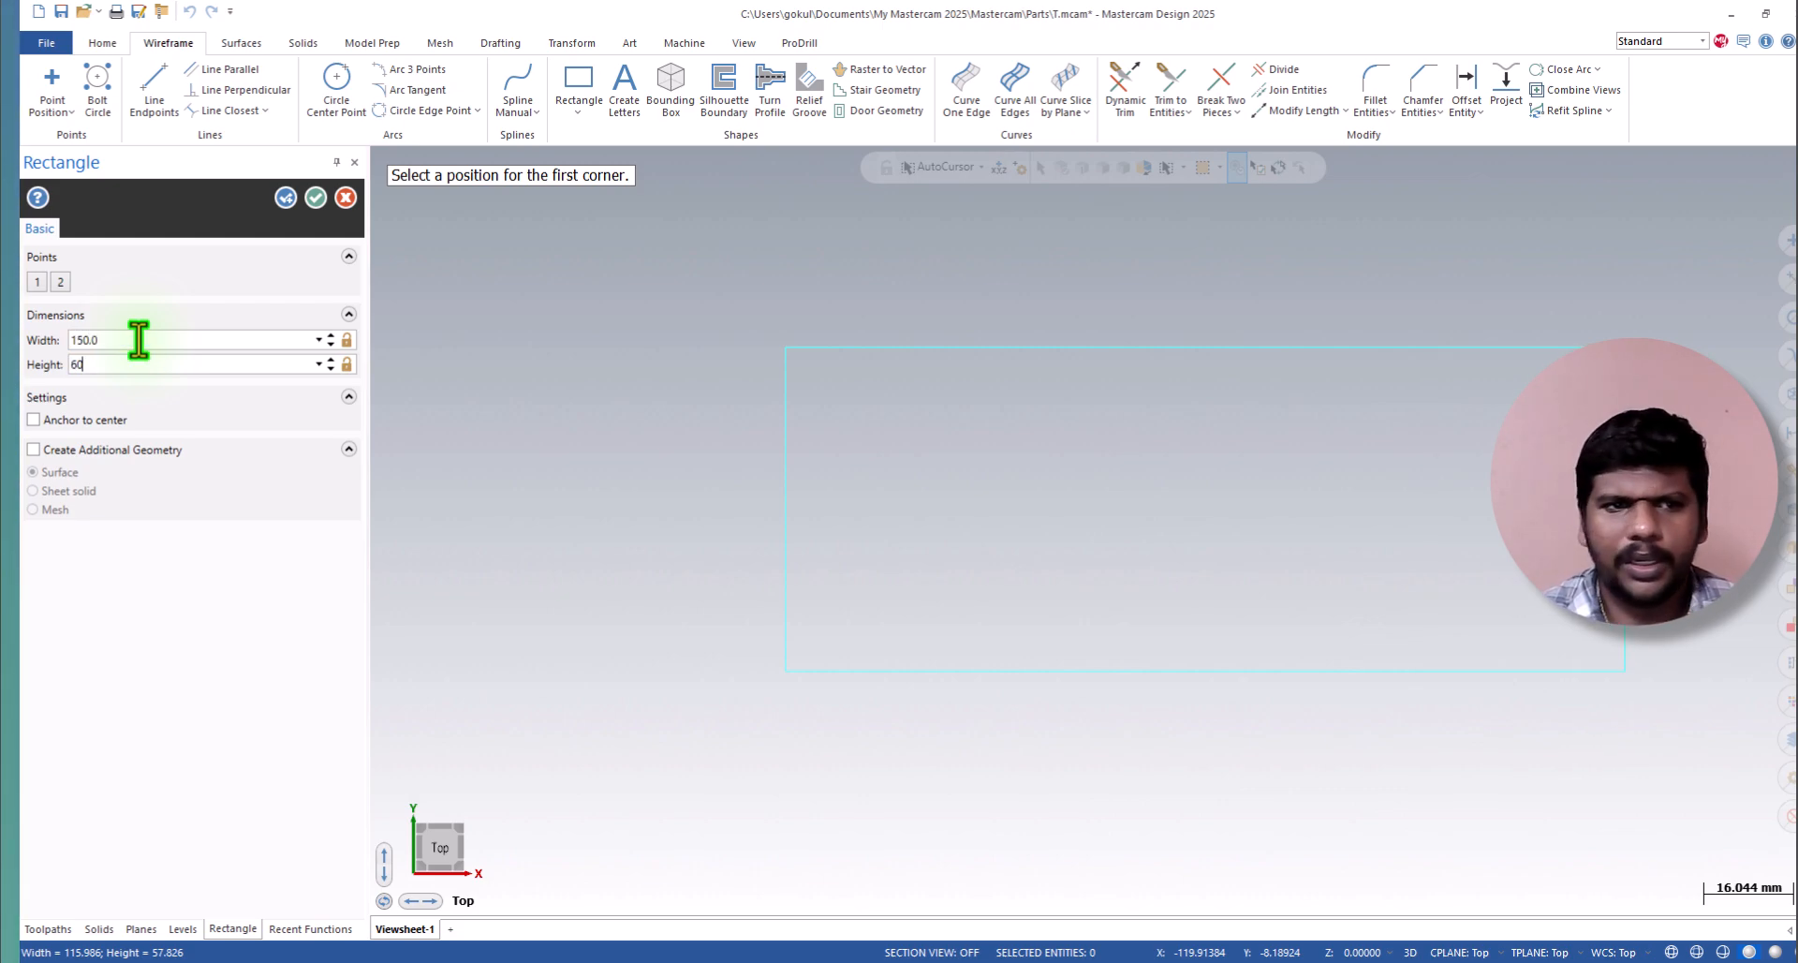
click(285, 197)
Tilt the view of the rectangle, restore the Top view, and window-zoom in on the rectangle.
scroll(1038, 651, down, 1)
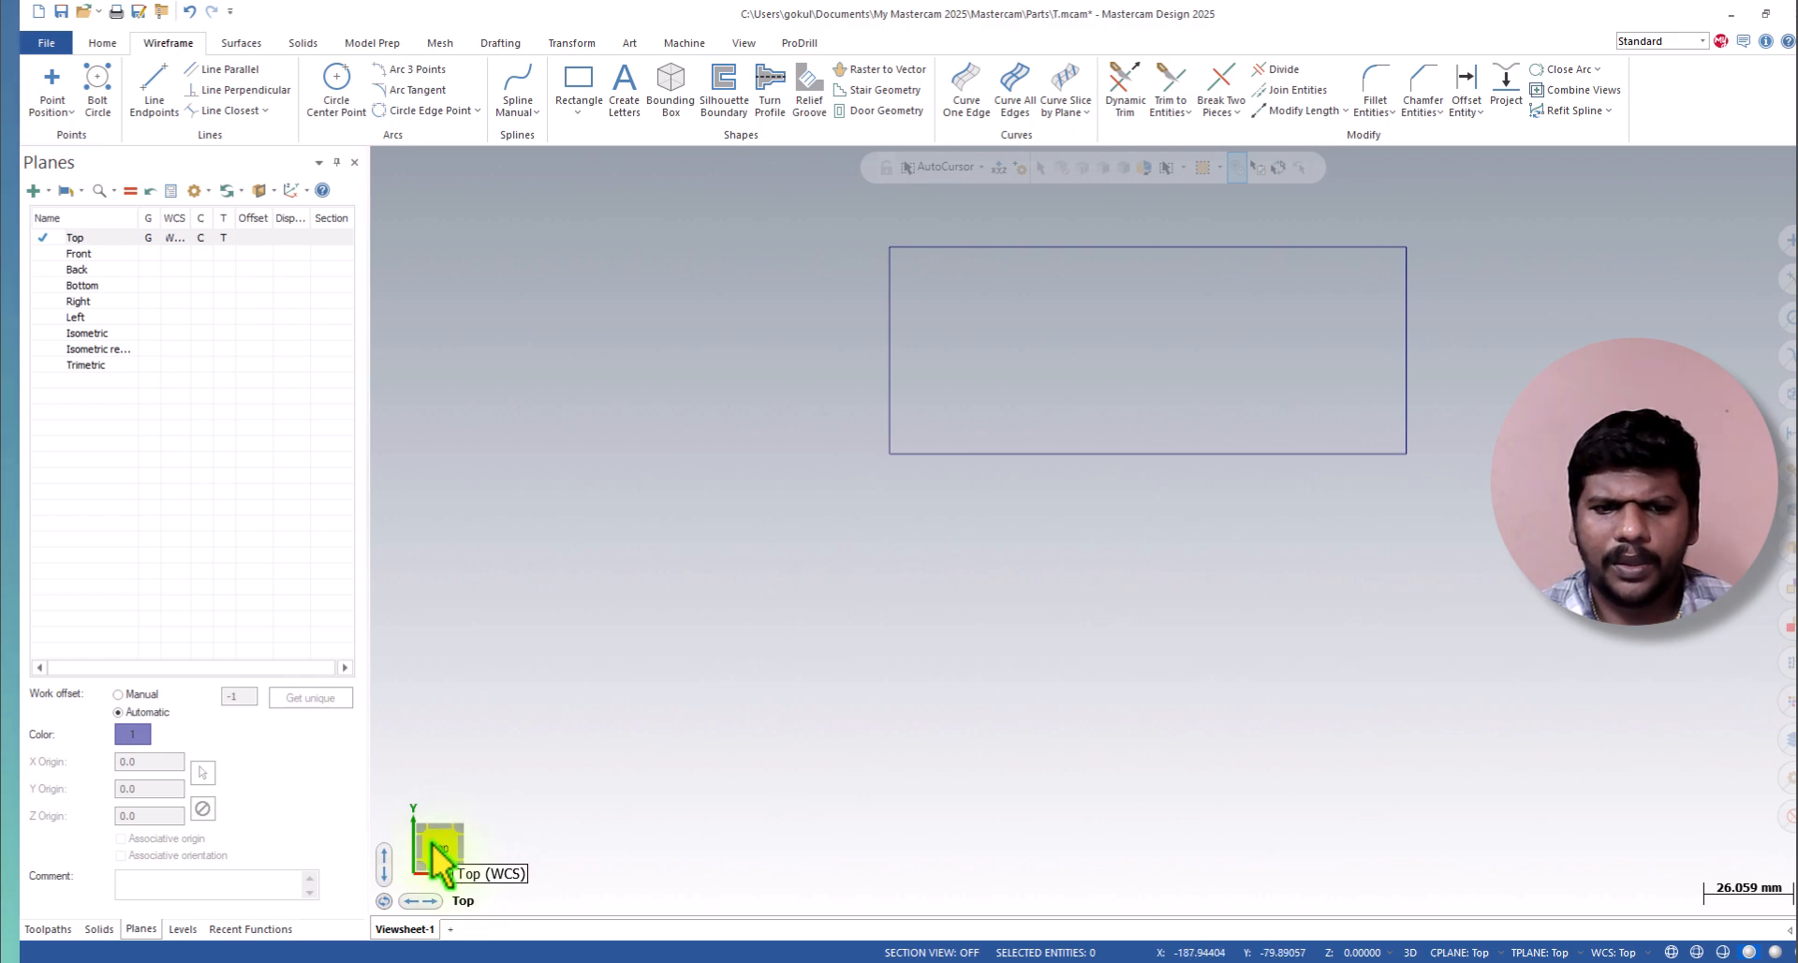
middle_drag(1120, 377, 1117, 439)
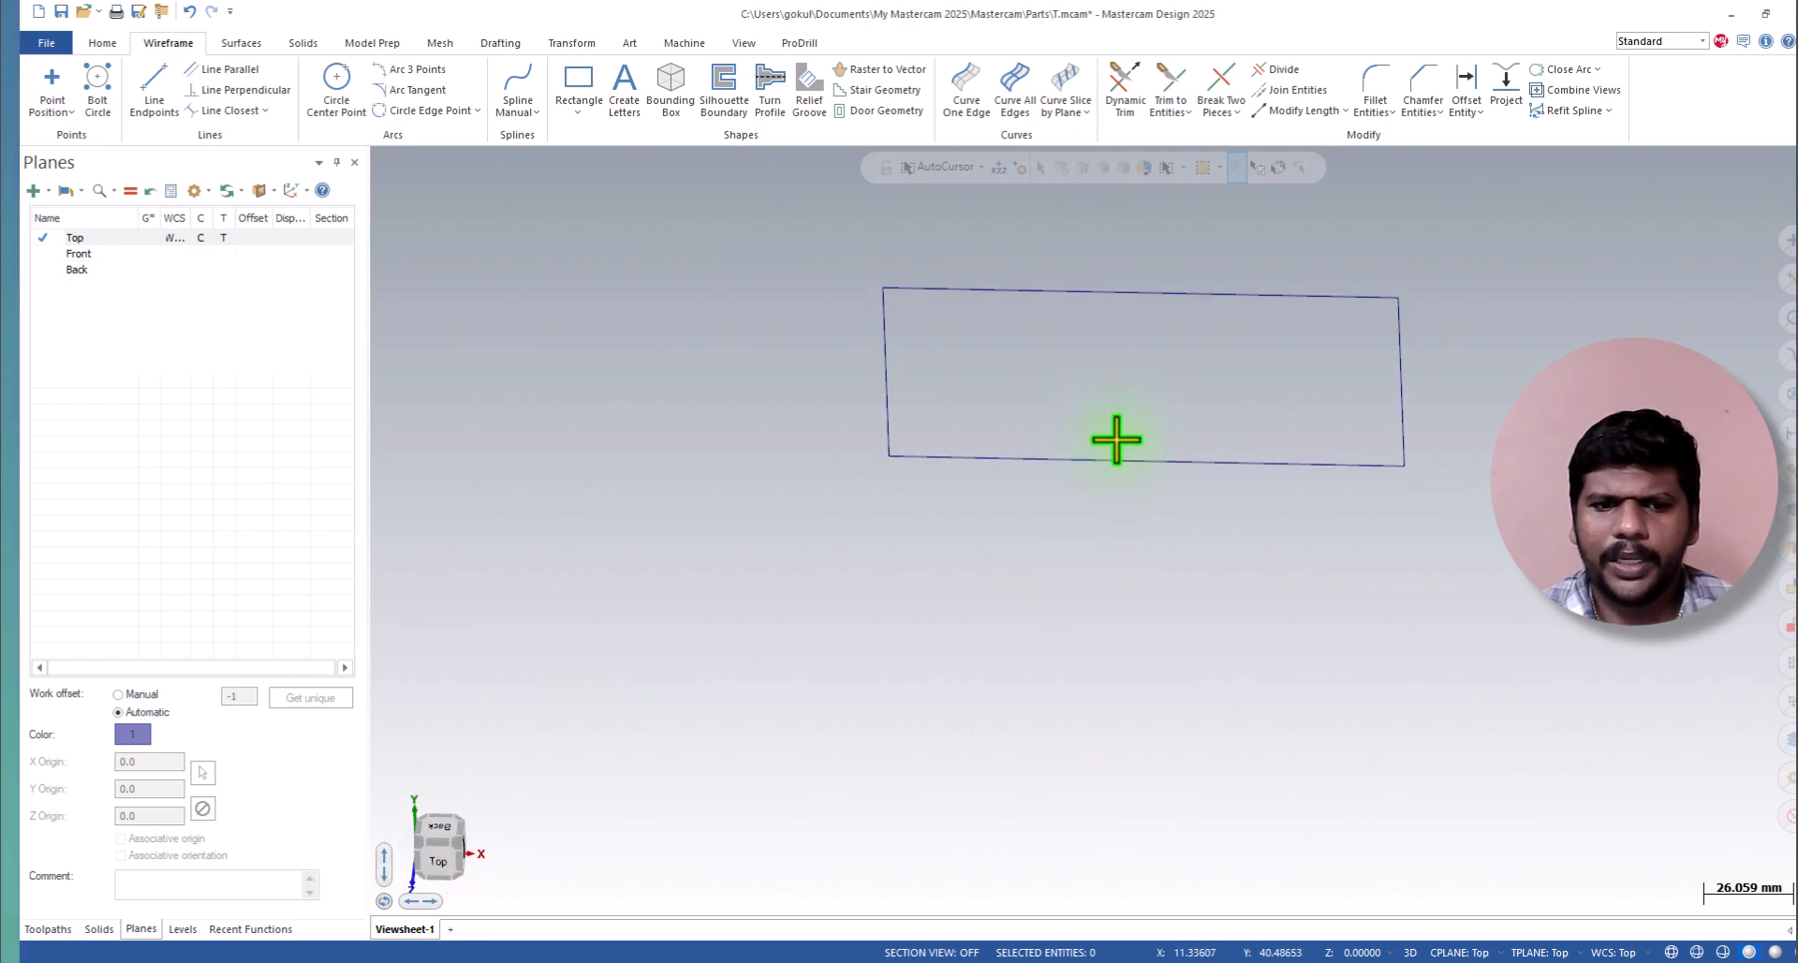
click(436, 845)
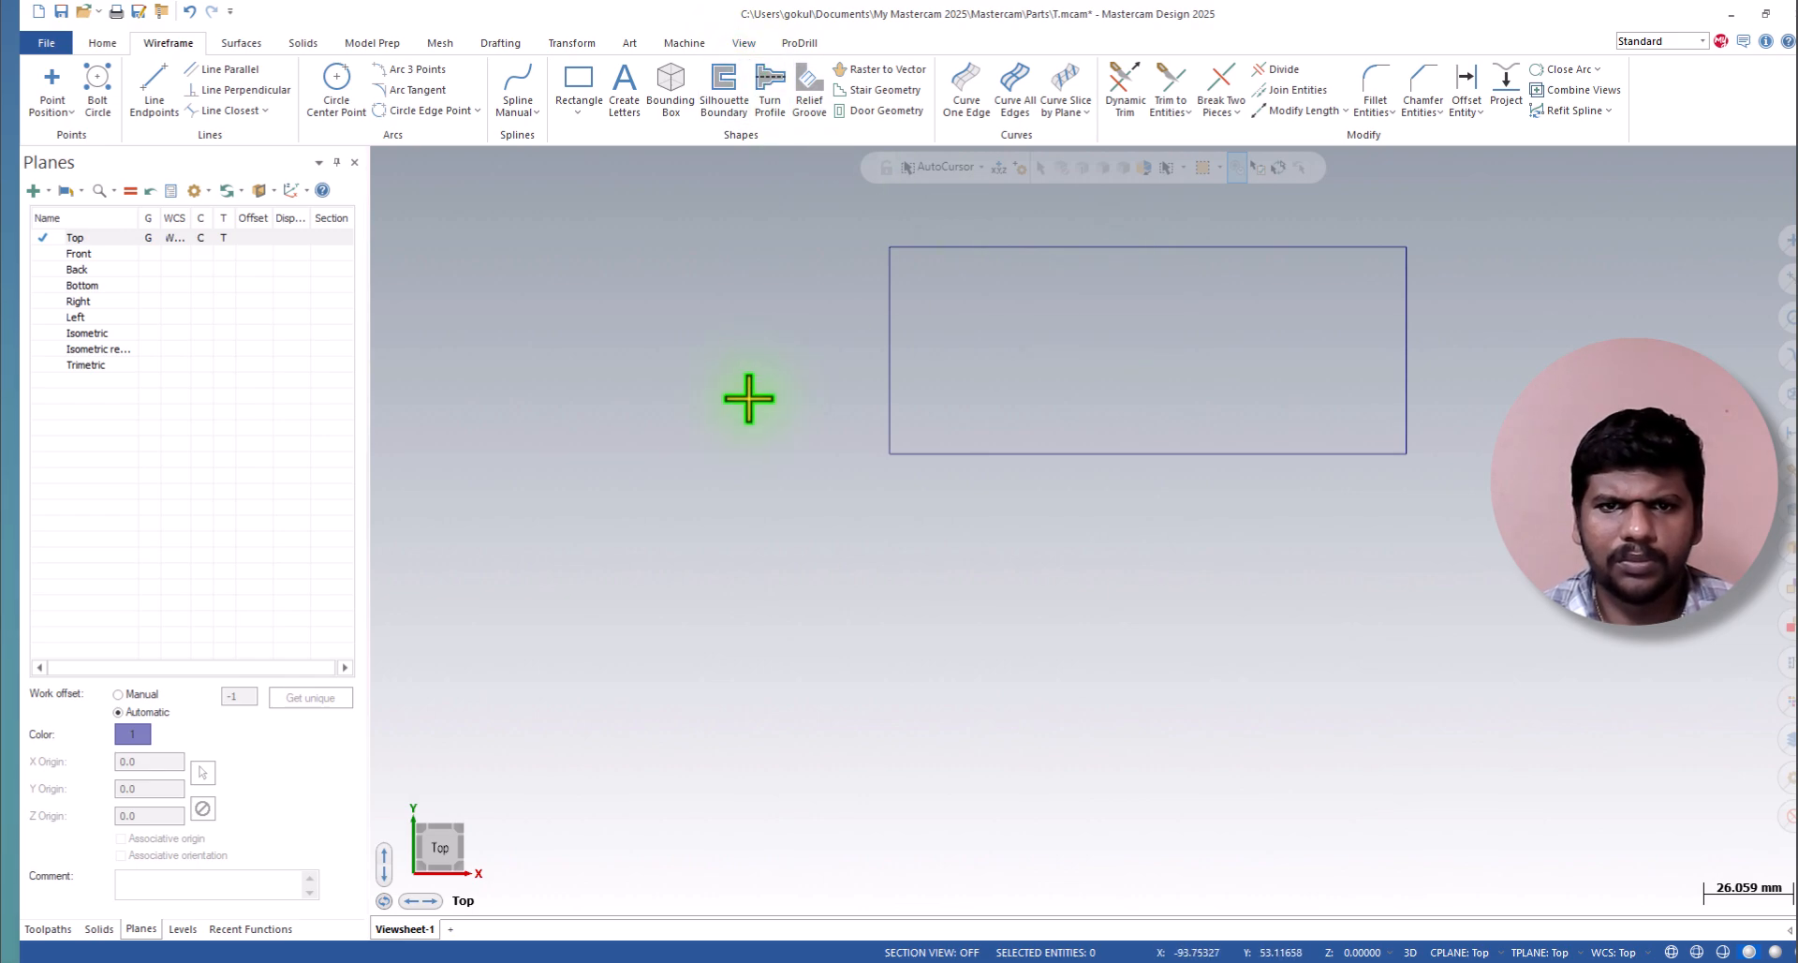
click(744, 41)
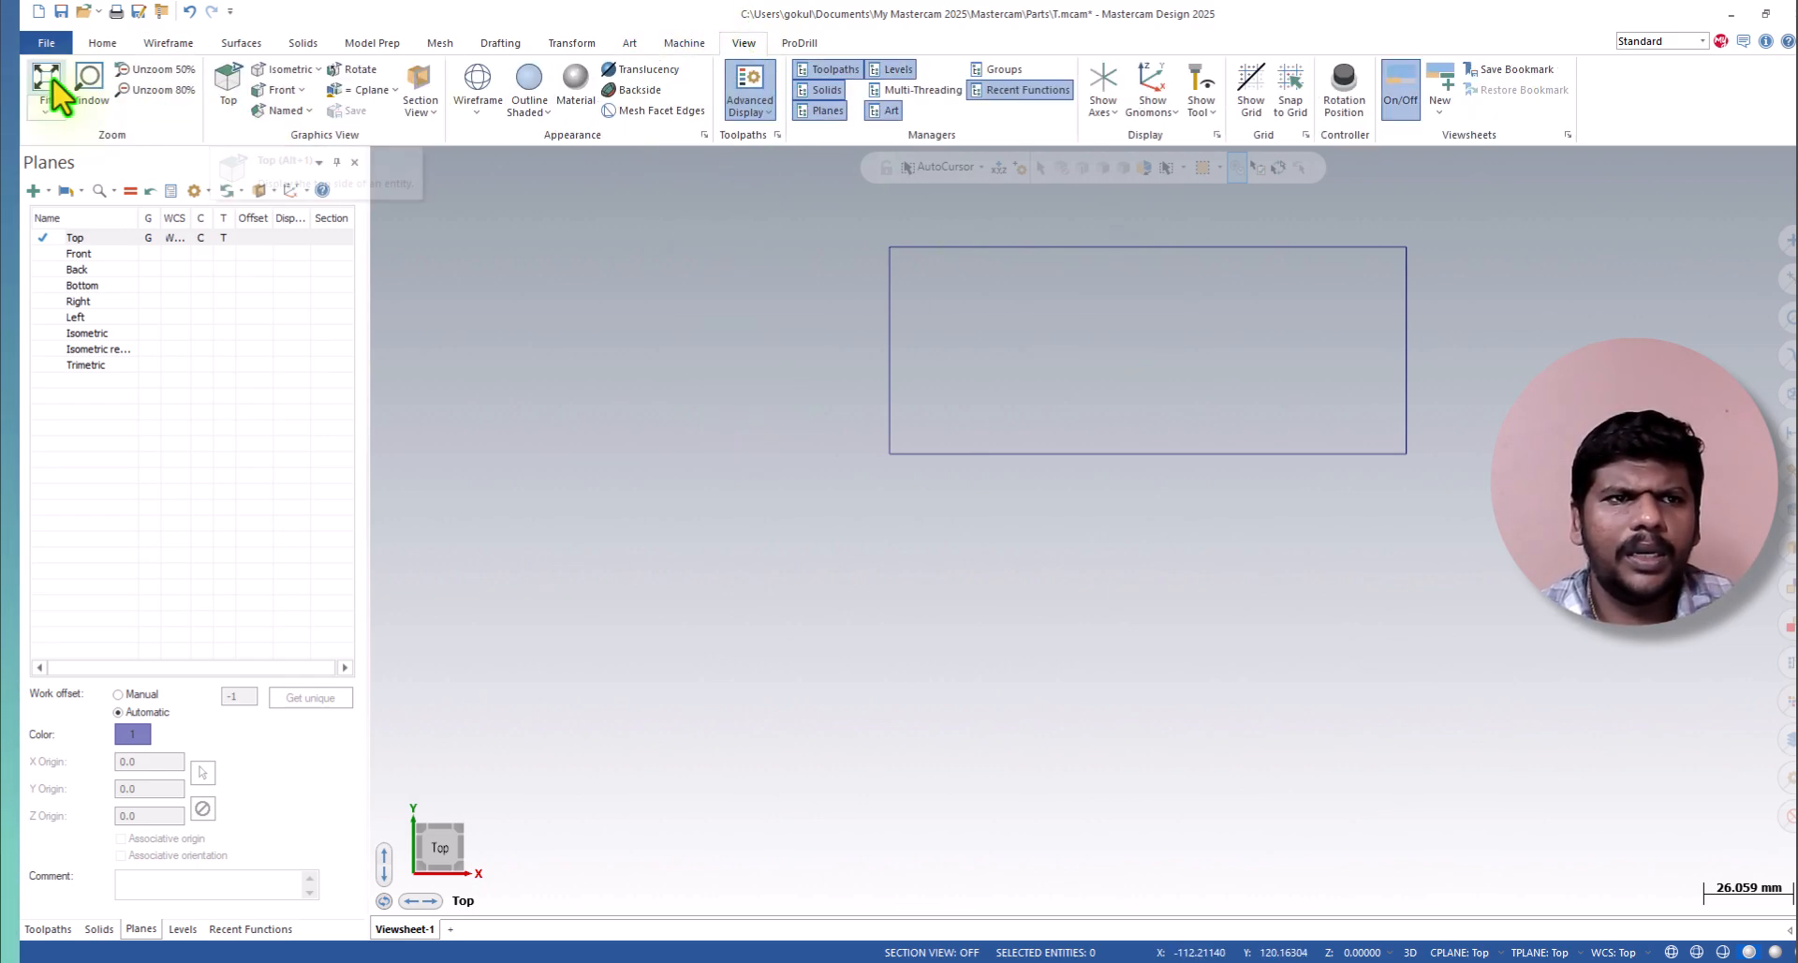
click(89, 85)
click(801, 201)
click(1583, 609)
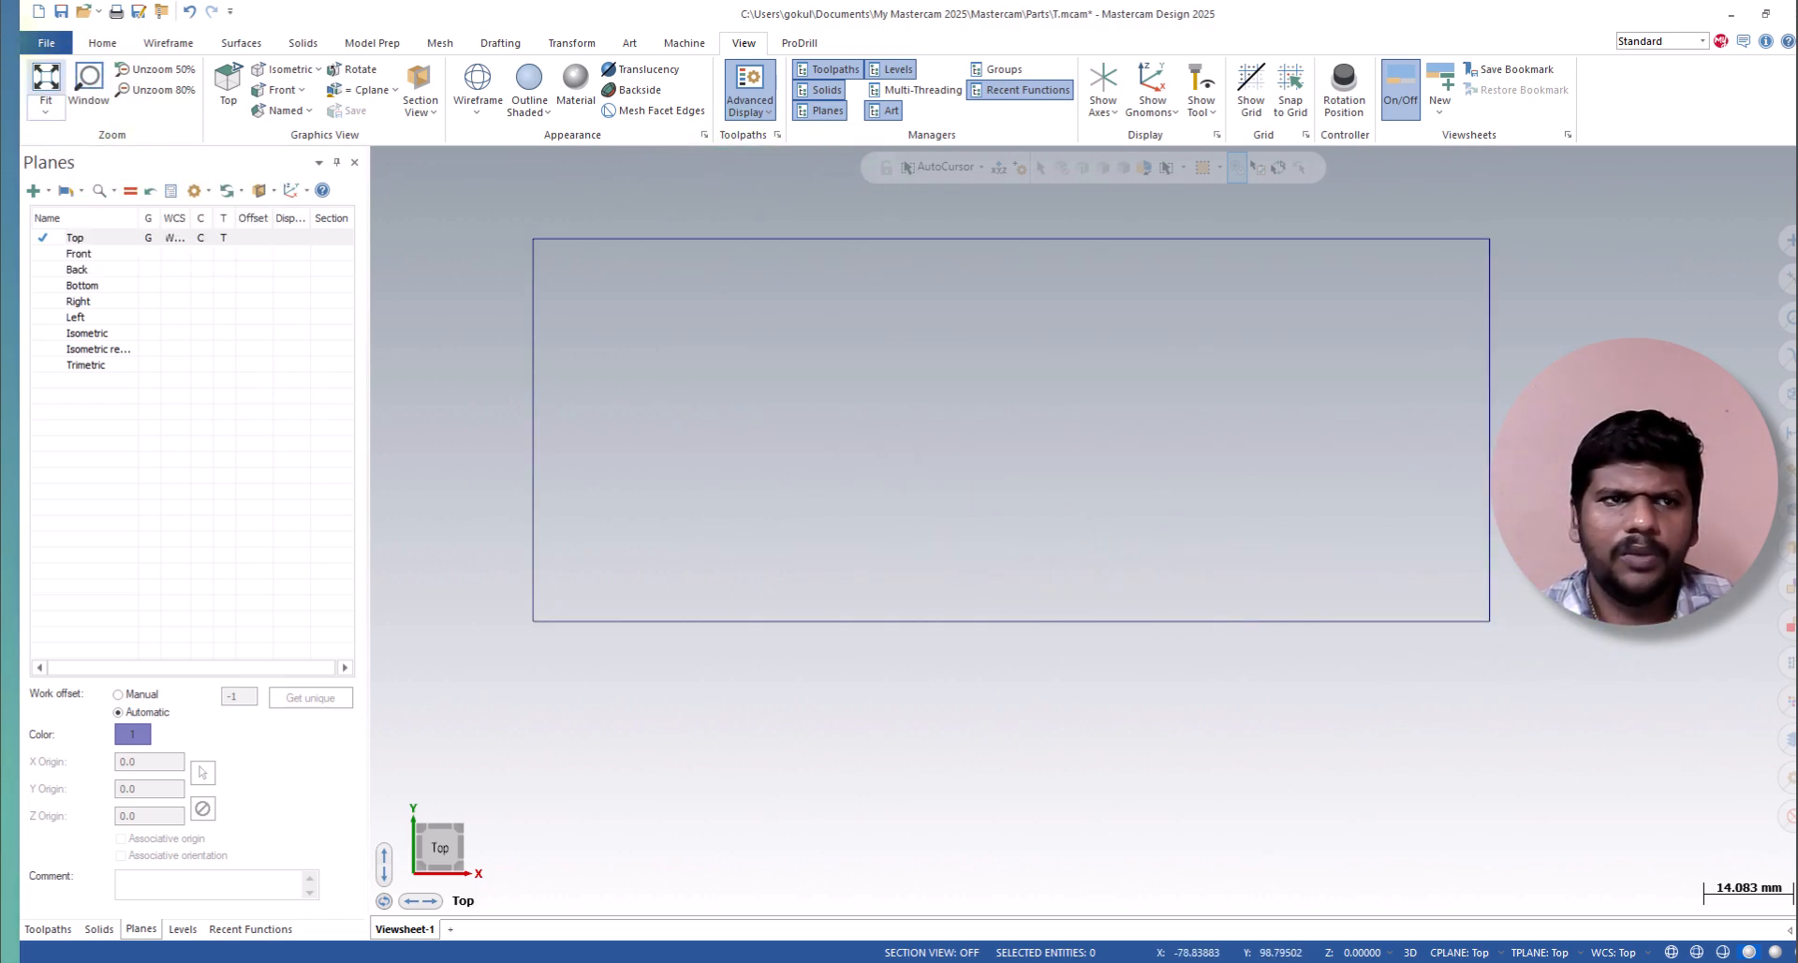
Add the MAKINO S56 PRO_3 4X MILL MM machine definition to the list of available mill machines.
click(186, 47)
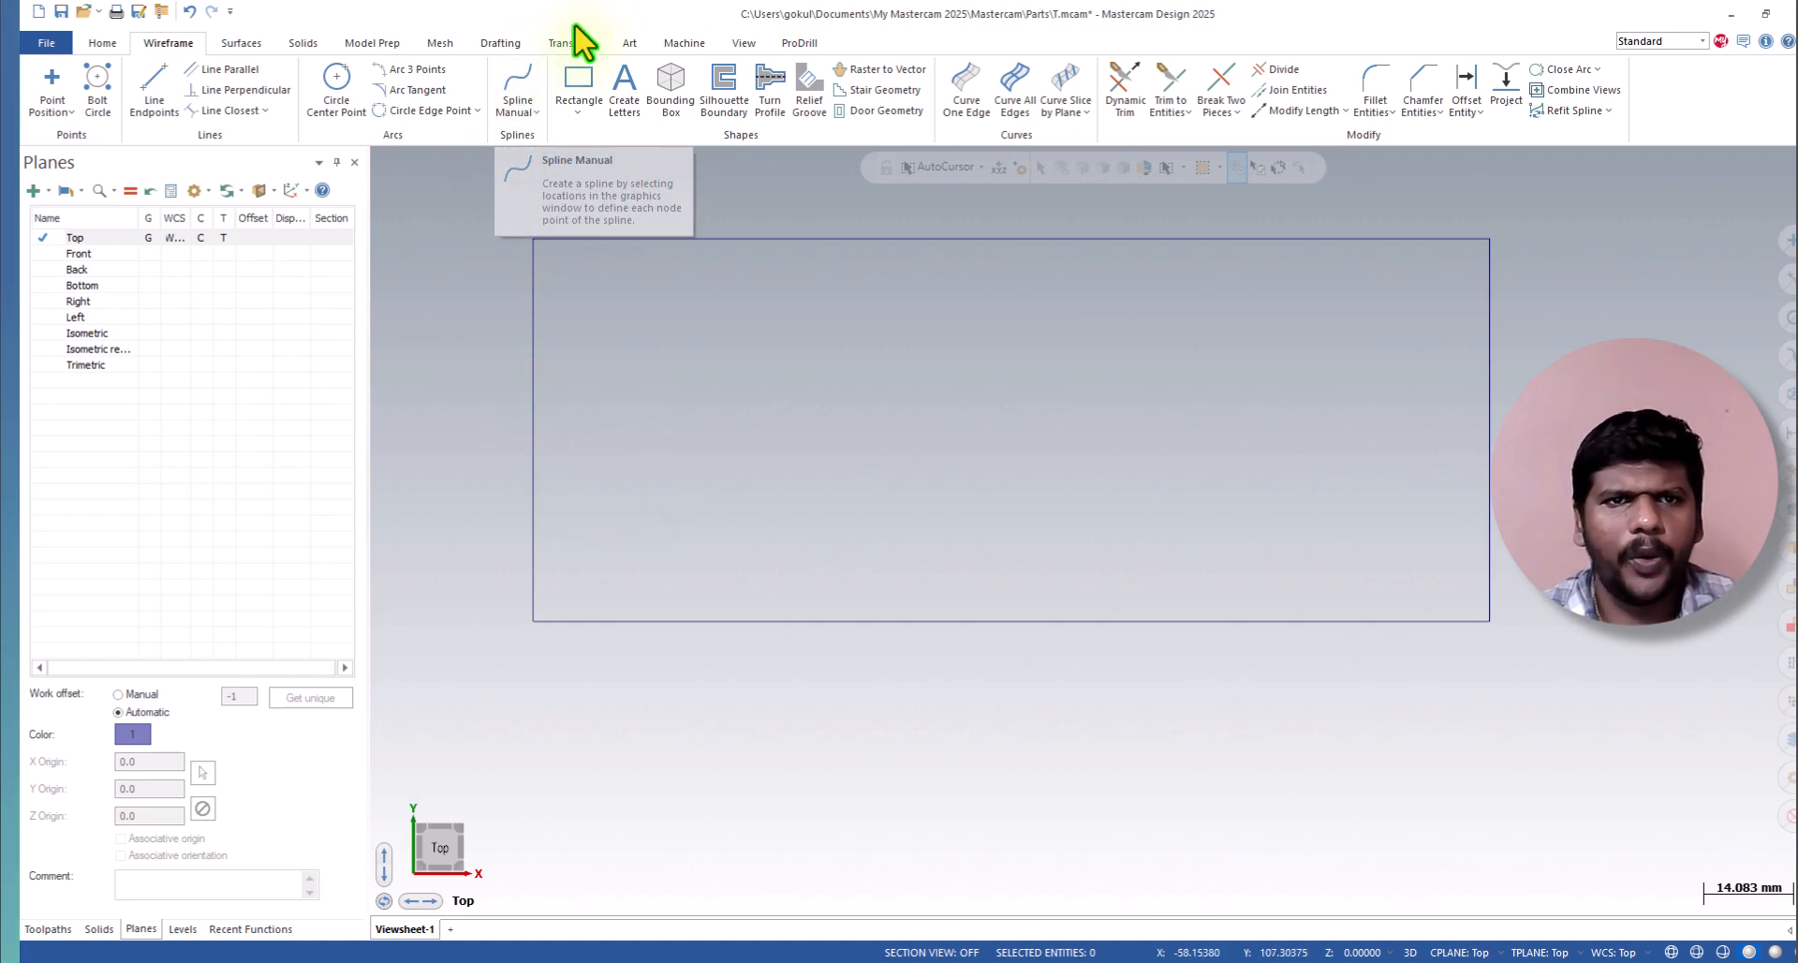
click(686, 40)
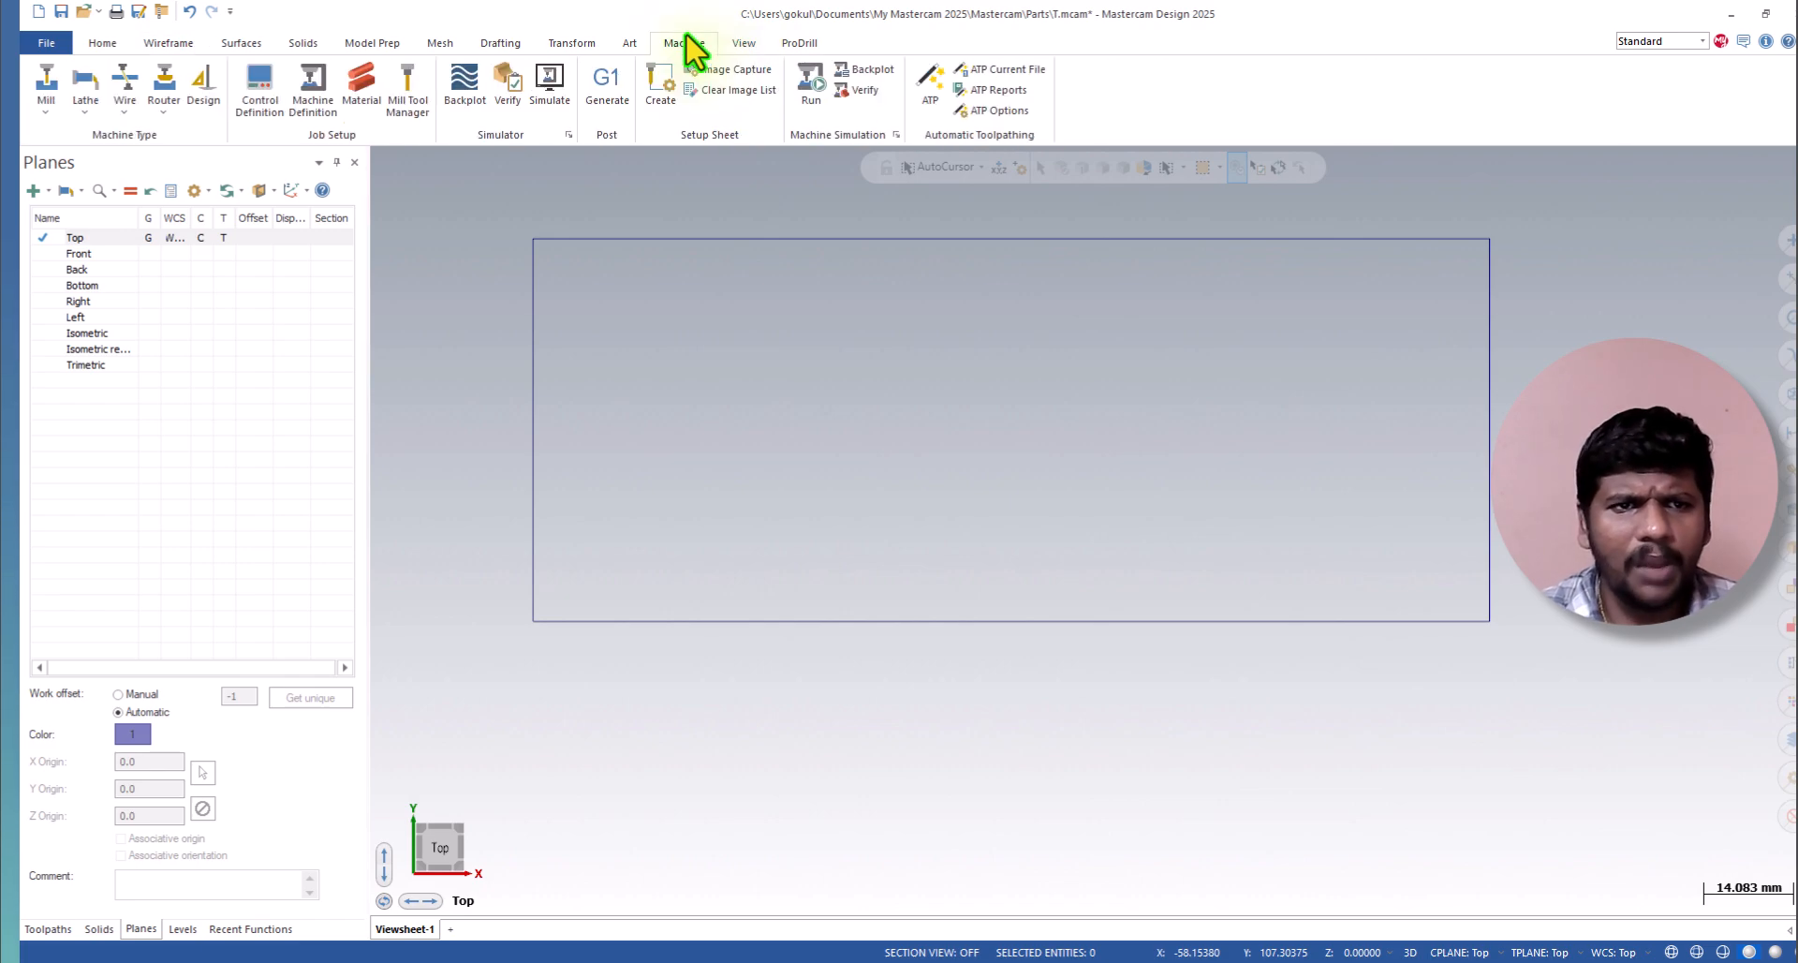
click(45, 105)
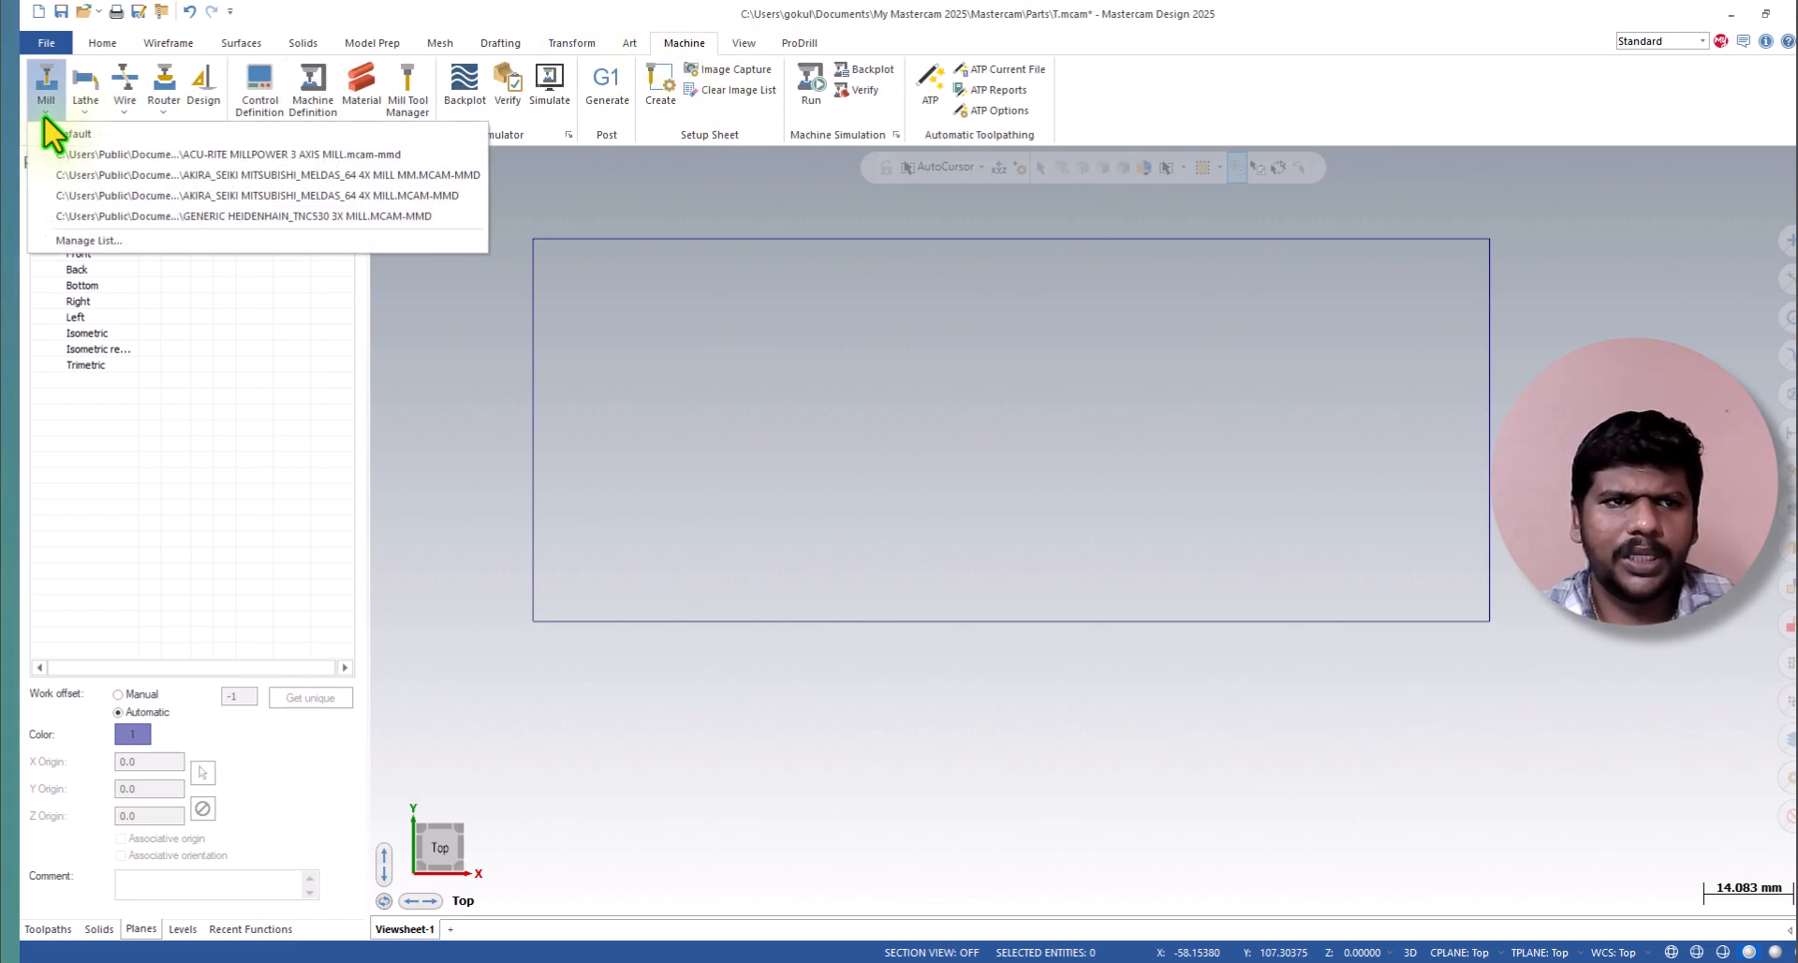
click(91, 241)
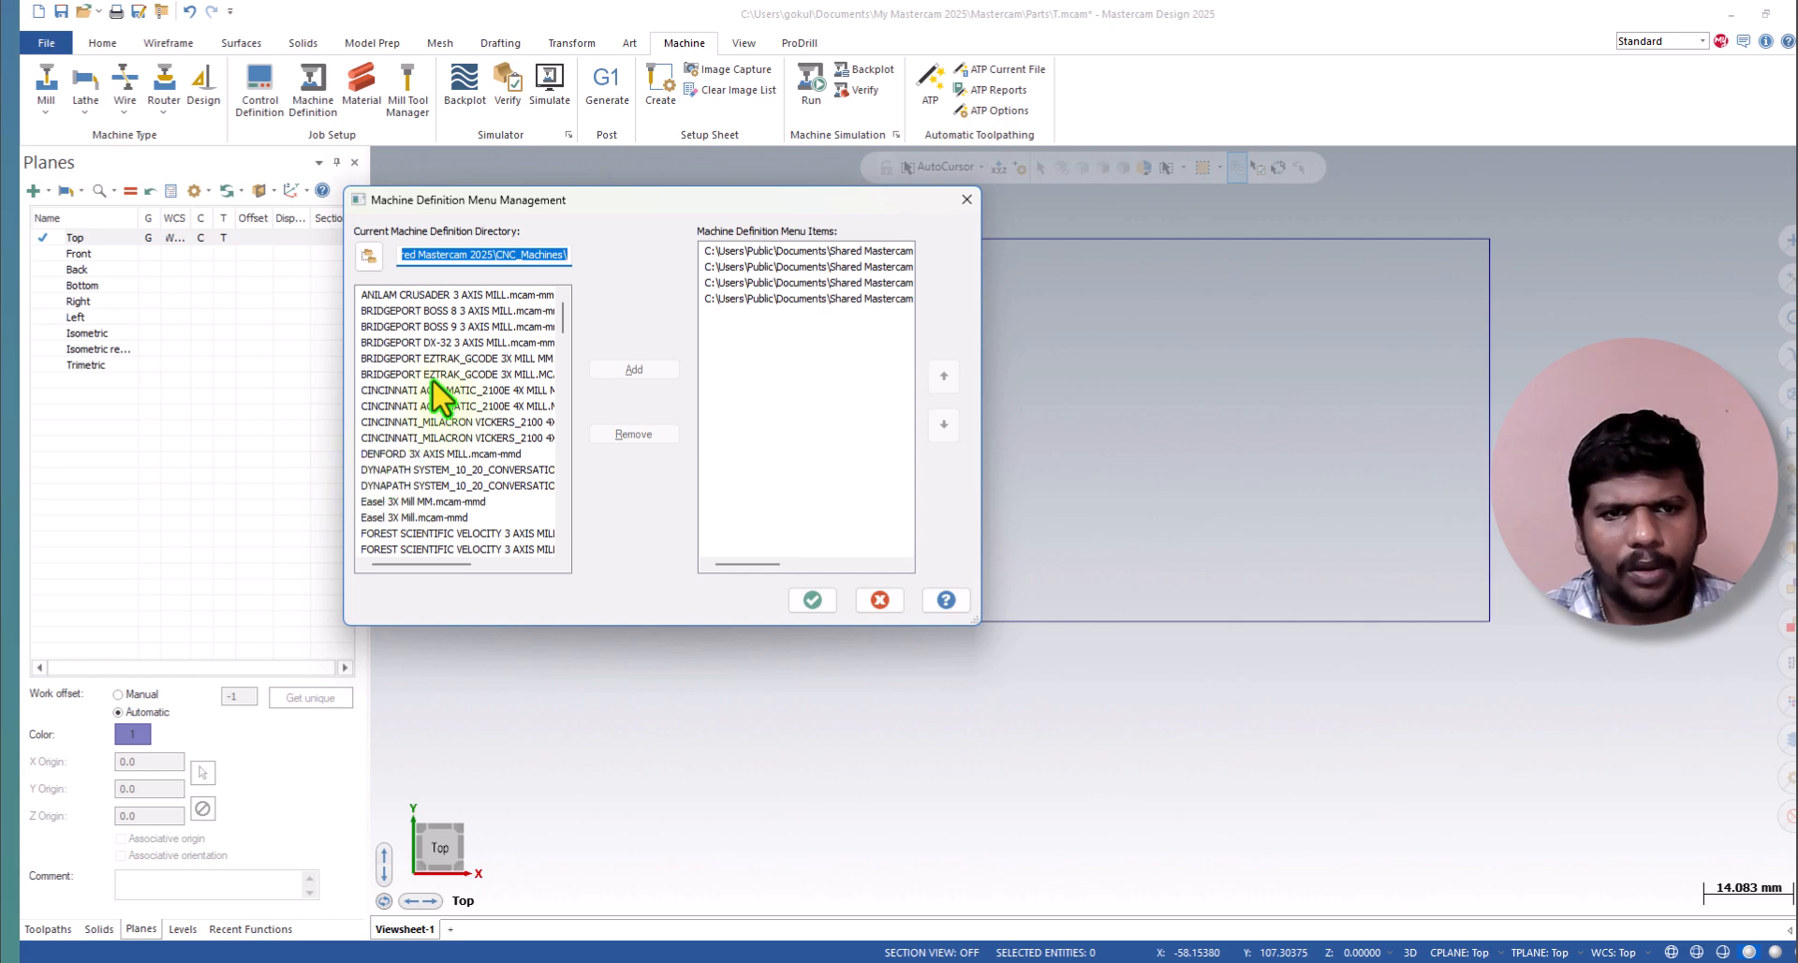
scroll(431, 379, down, 10)
scroll(459, 375, down, 15)
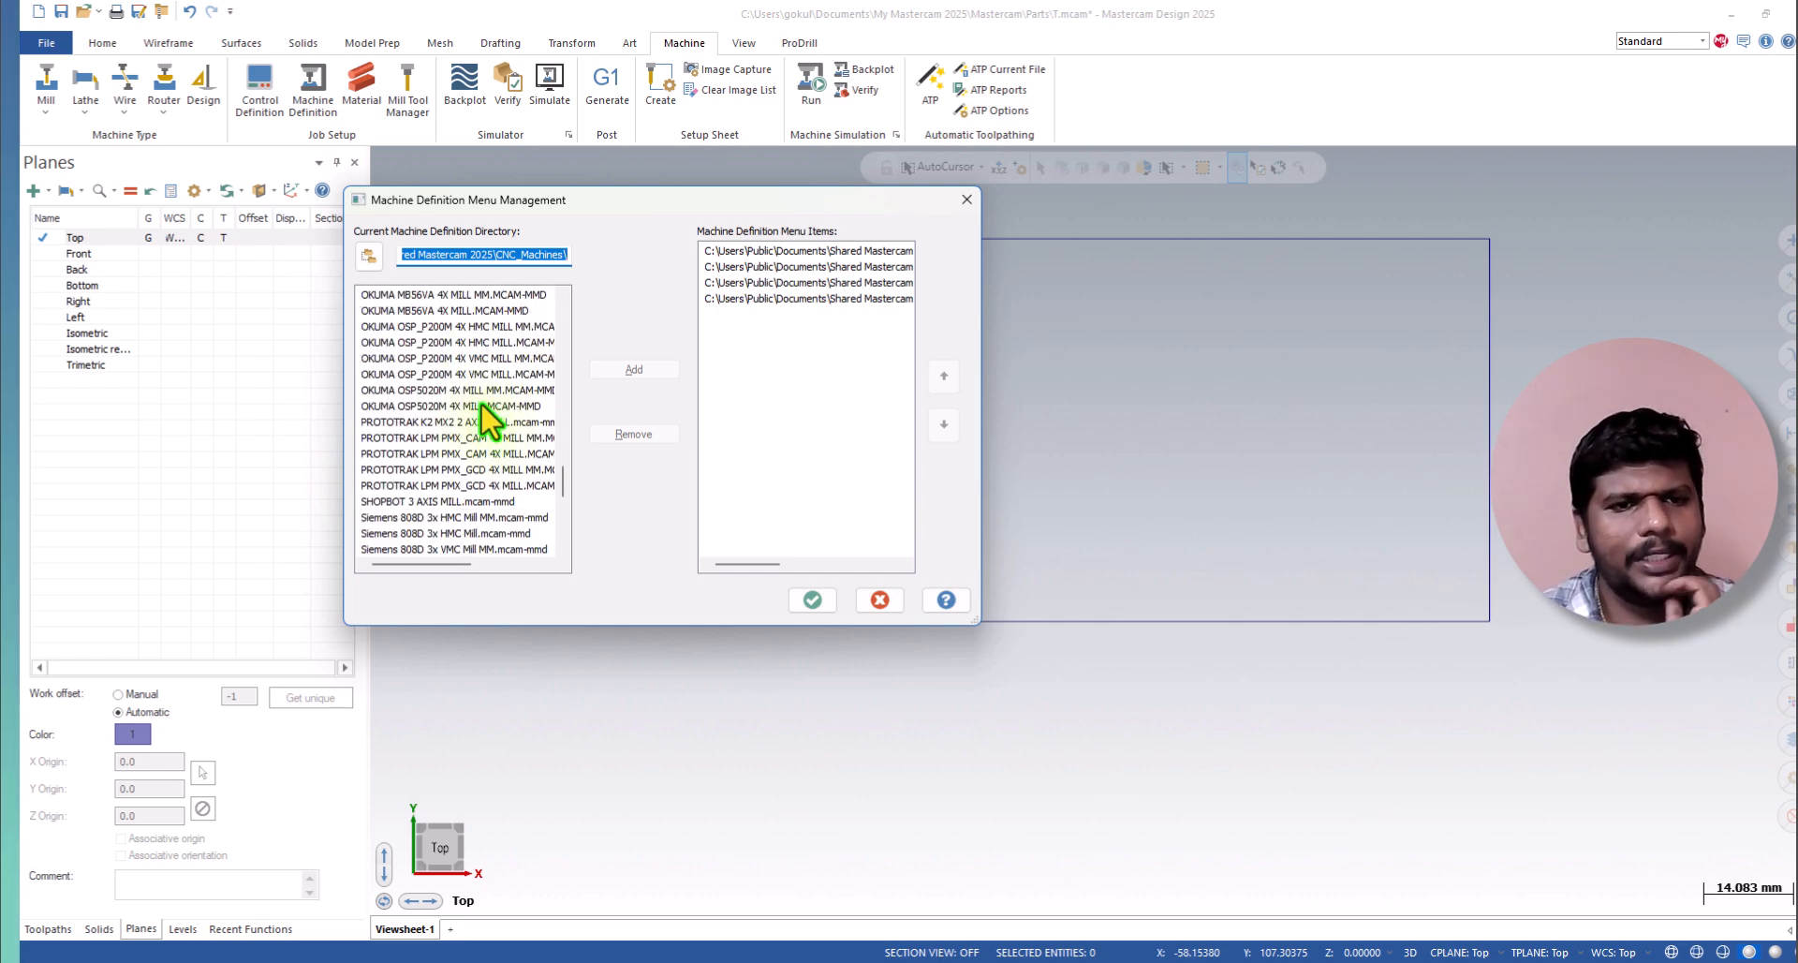
scroll(480, 406, down, 6)
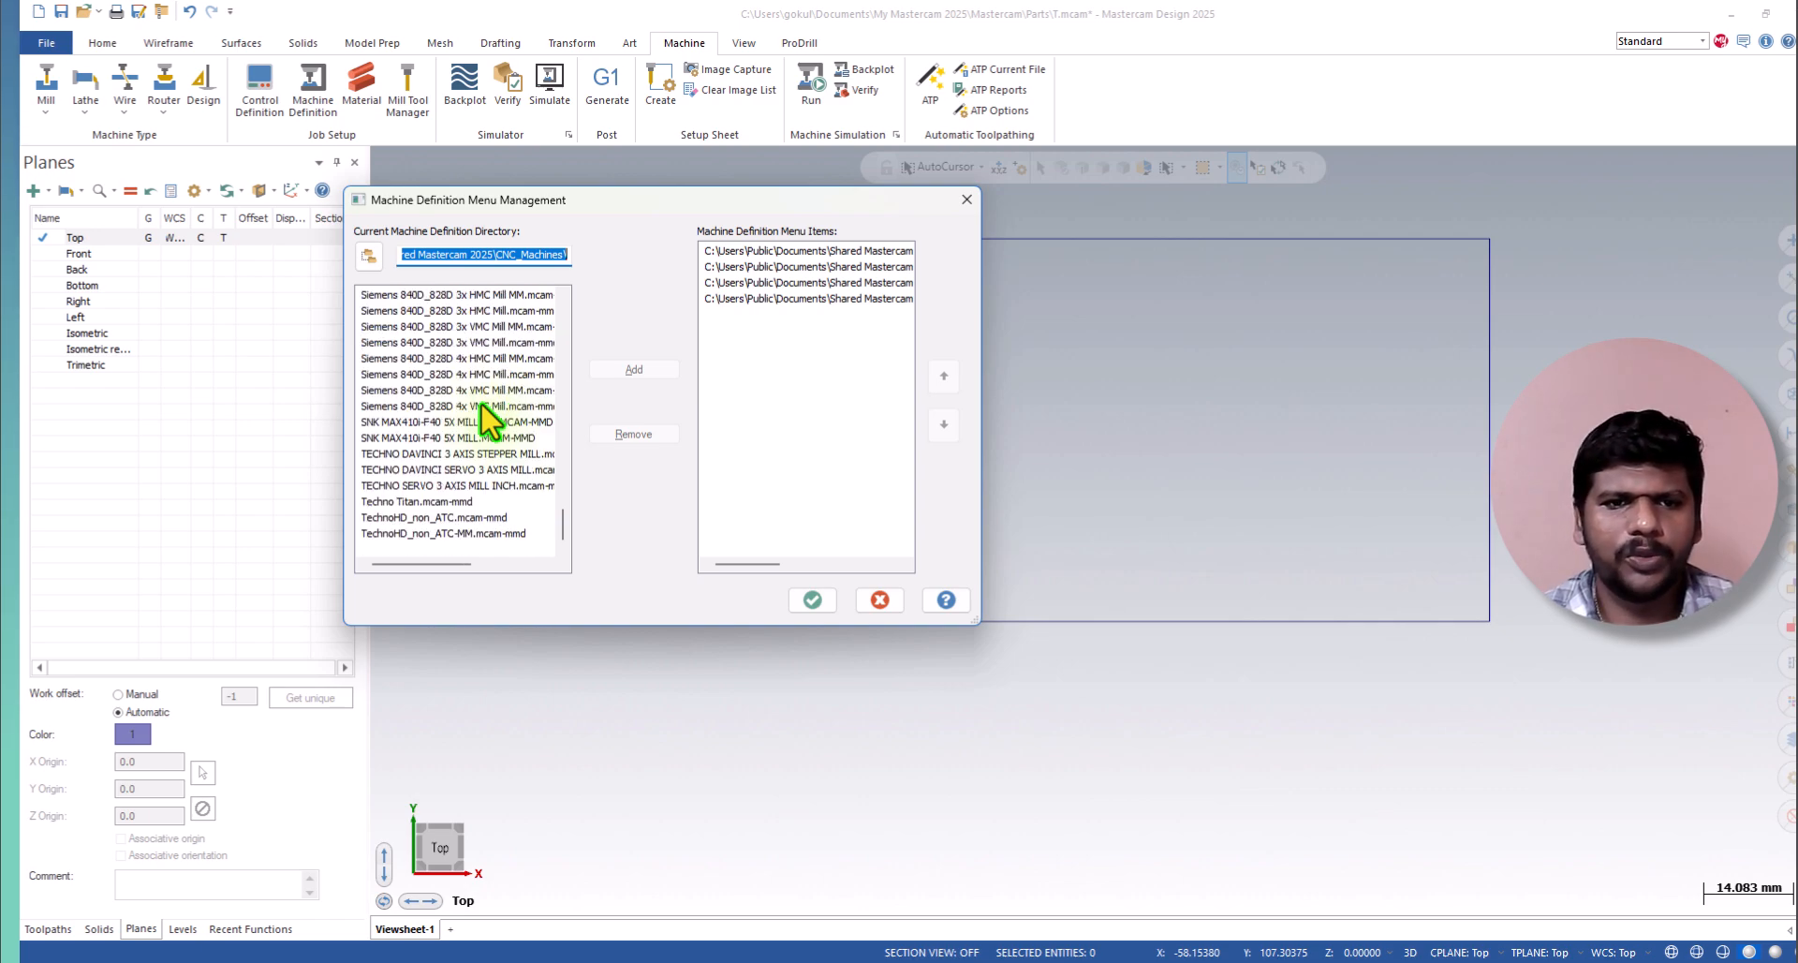
scroll(487, 417, up, 20)
scroll(474, 351, up, 1)
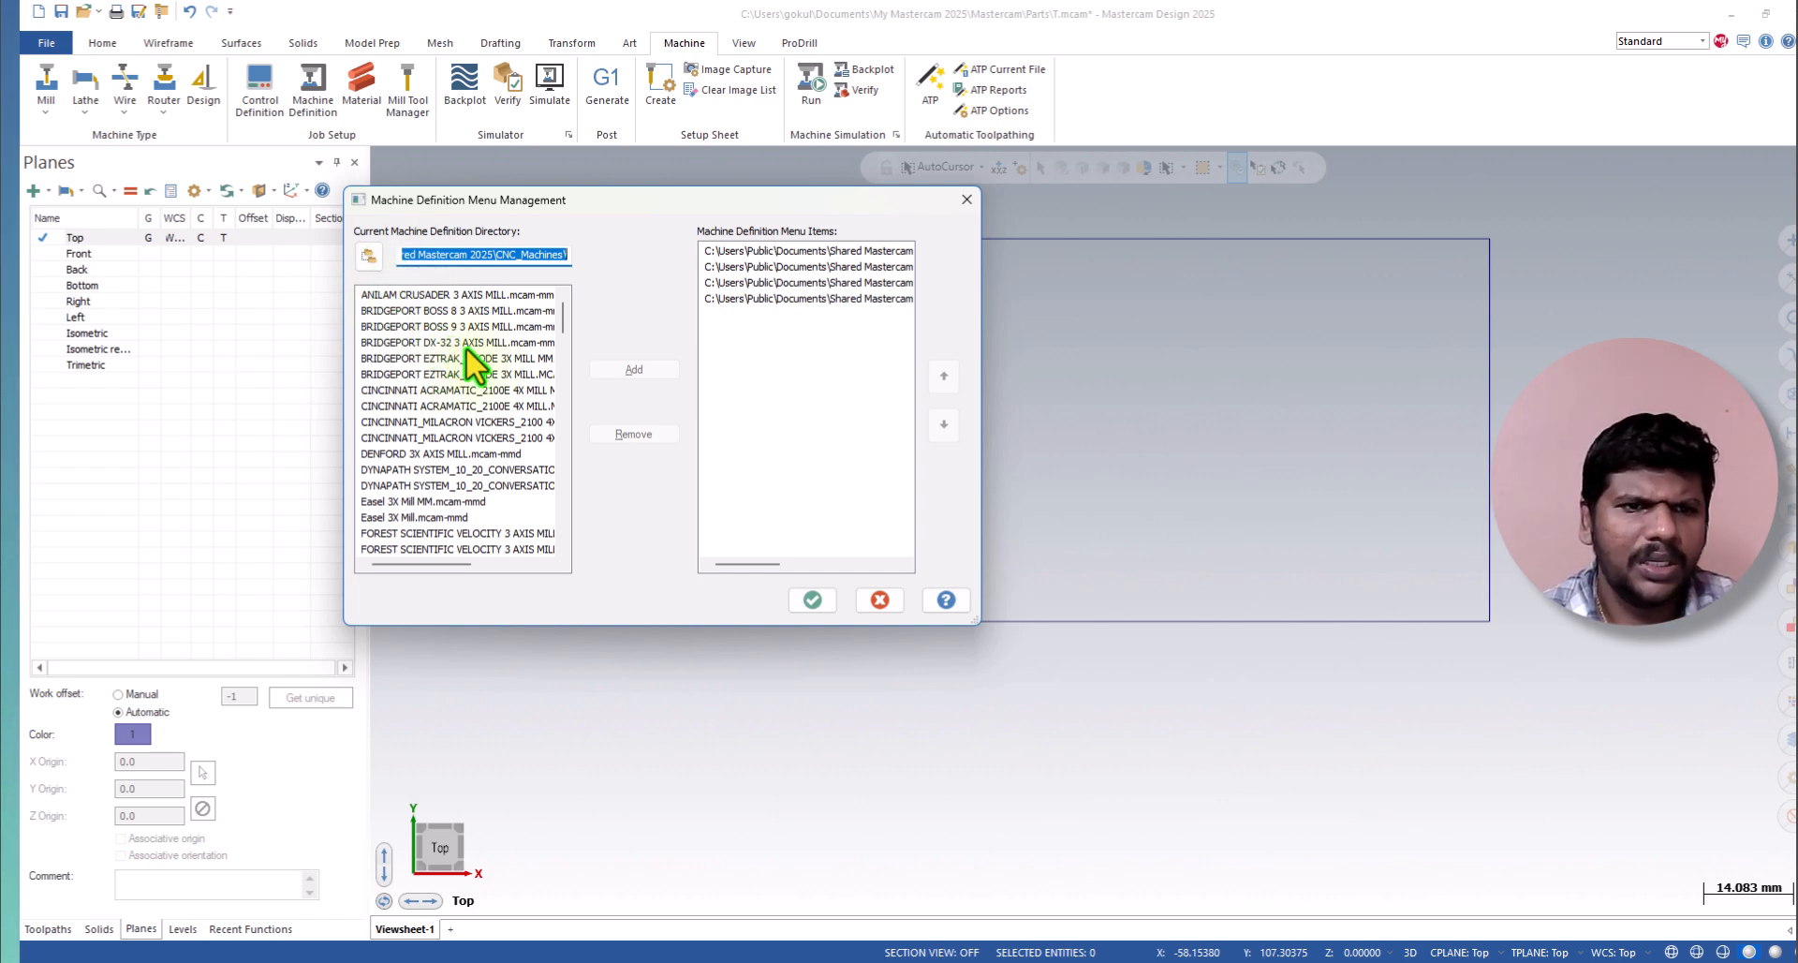
scroll(459, 395, down, 3)
scroll(459, 480, down, 8)
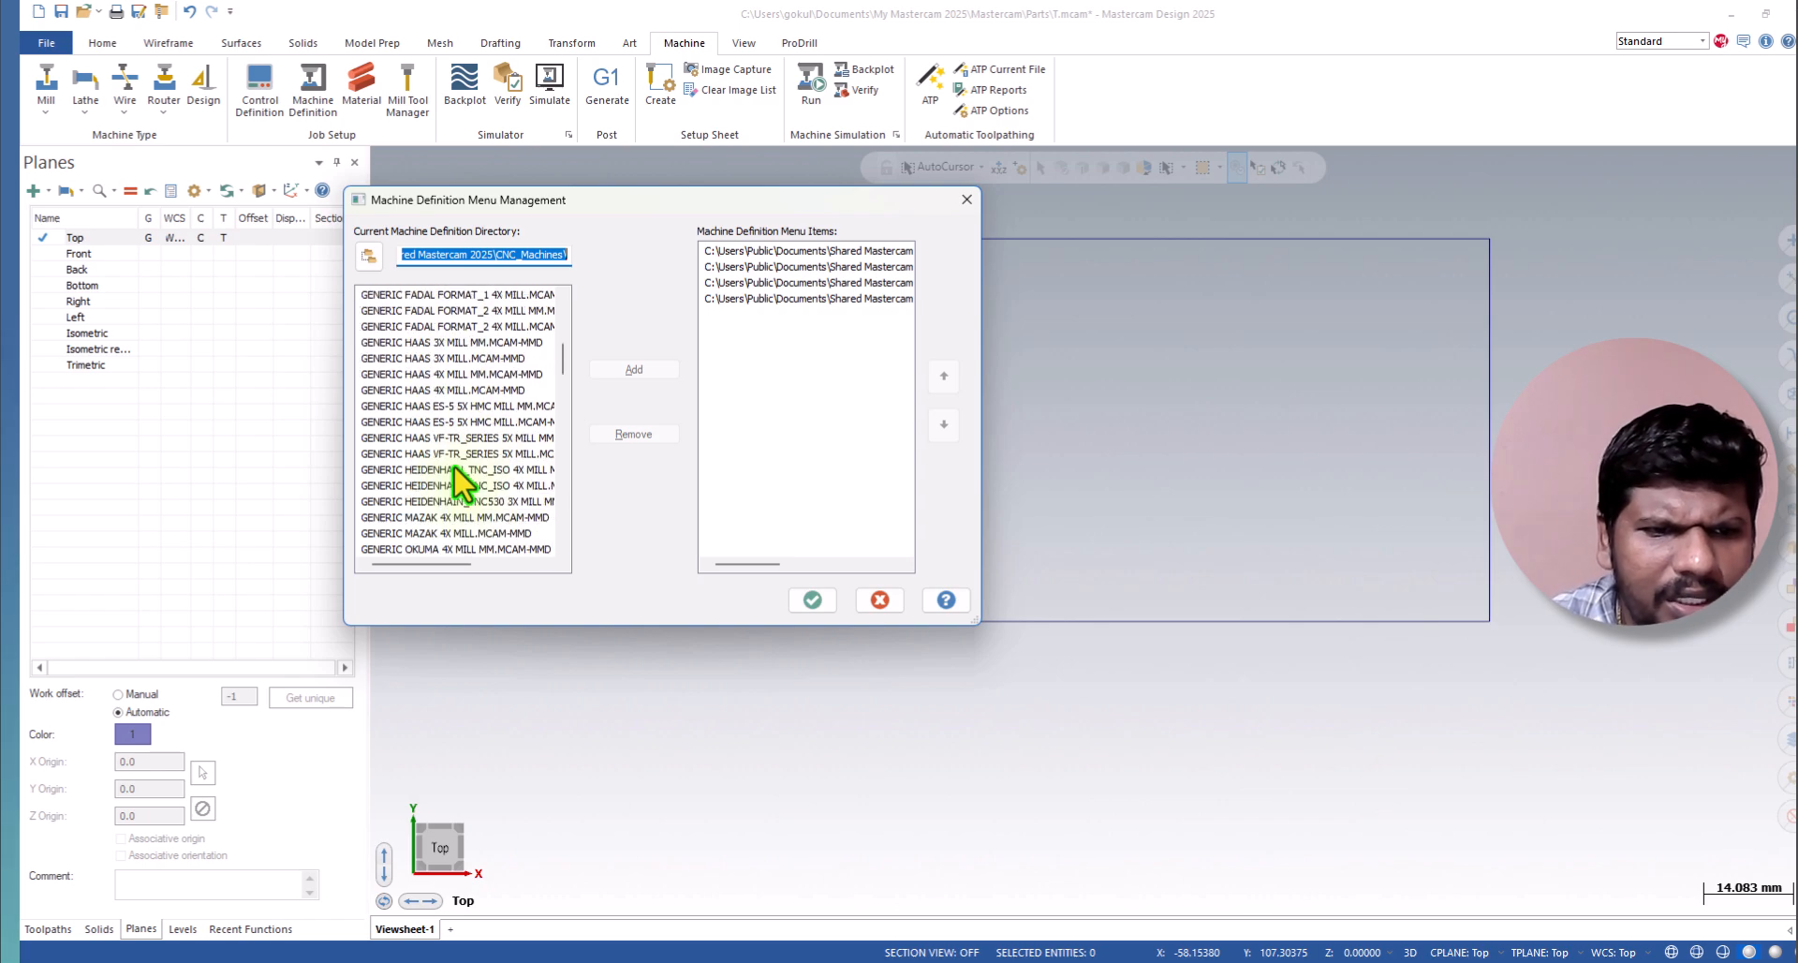
click(441, 502)
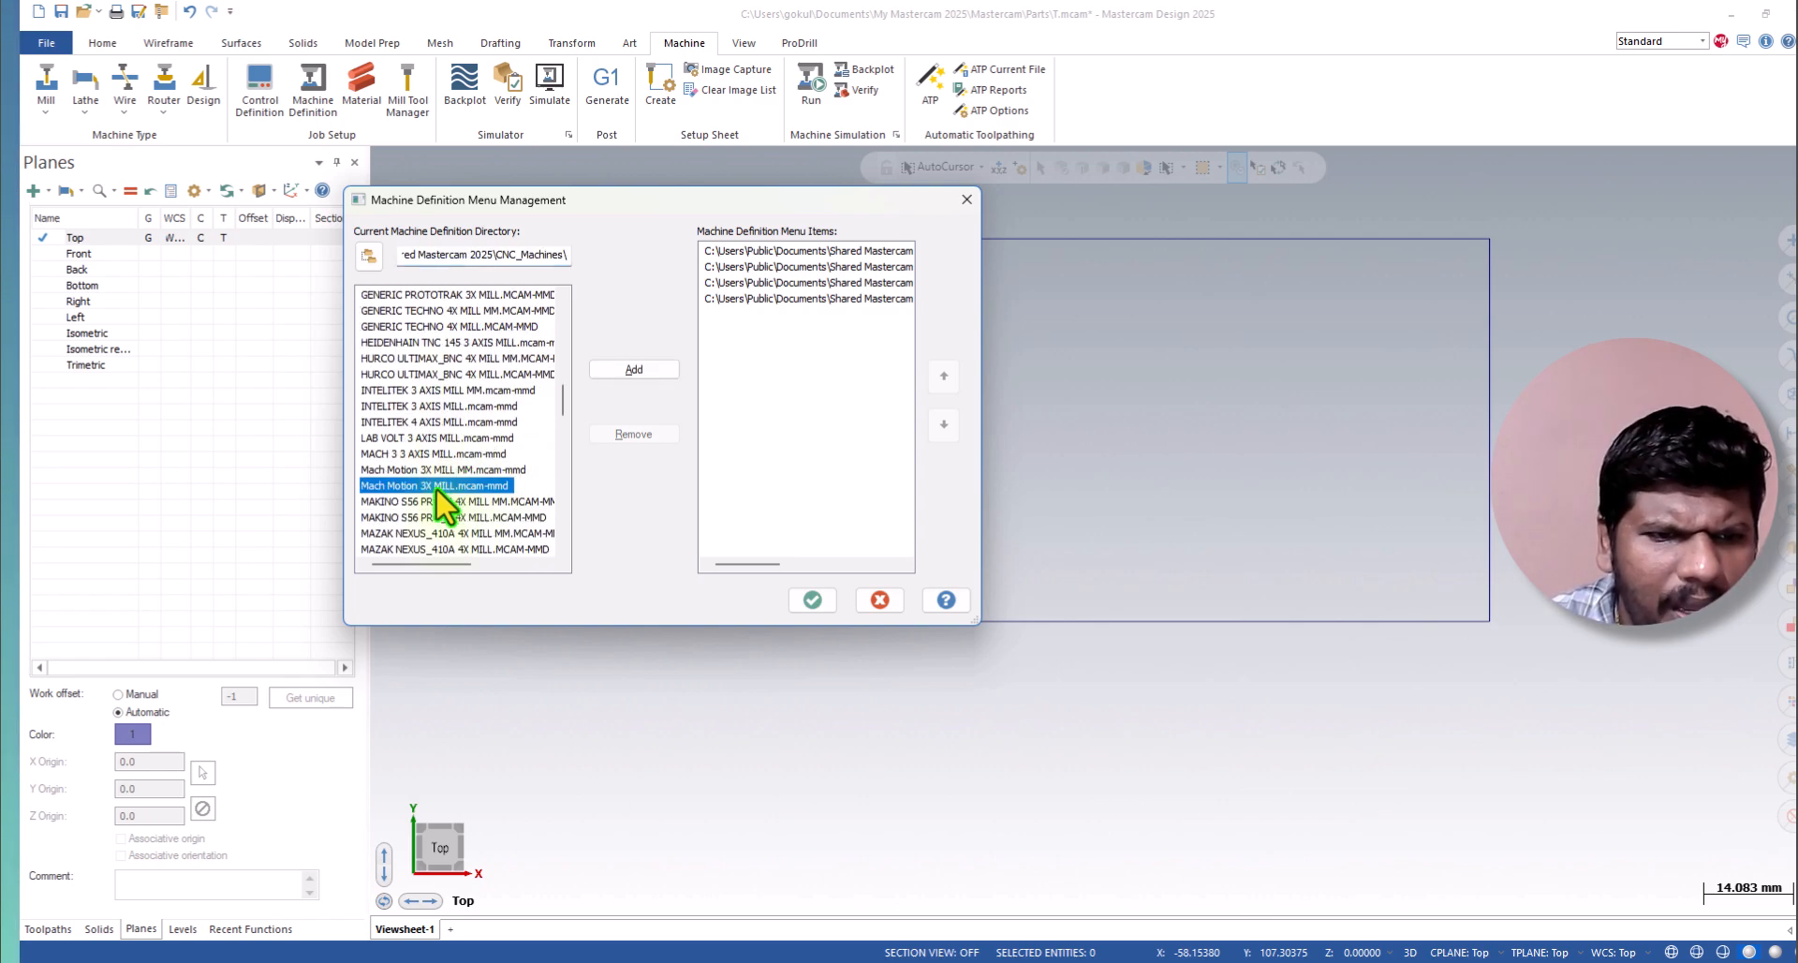
click(633, 369)
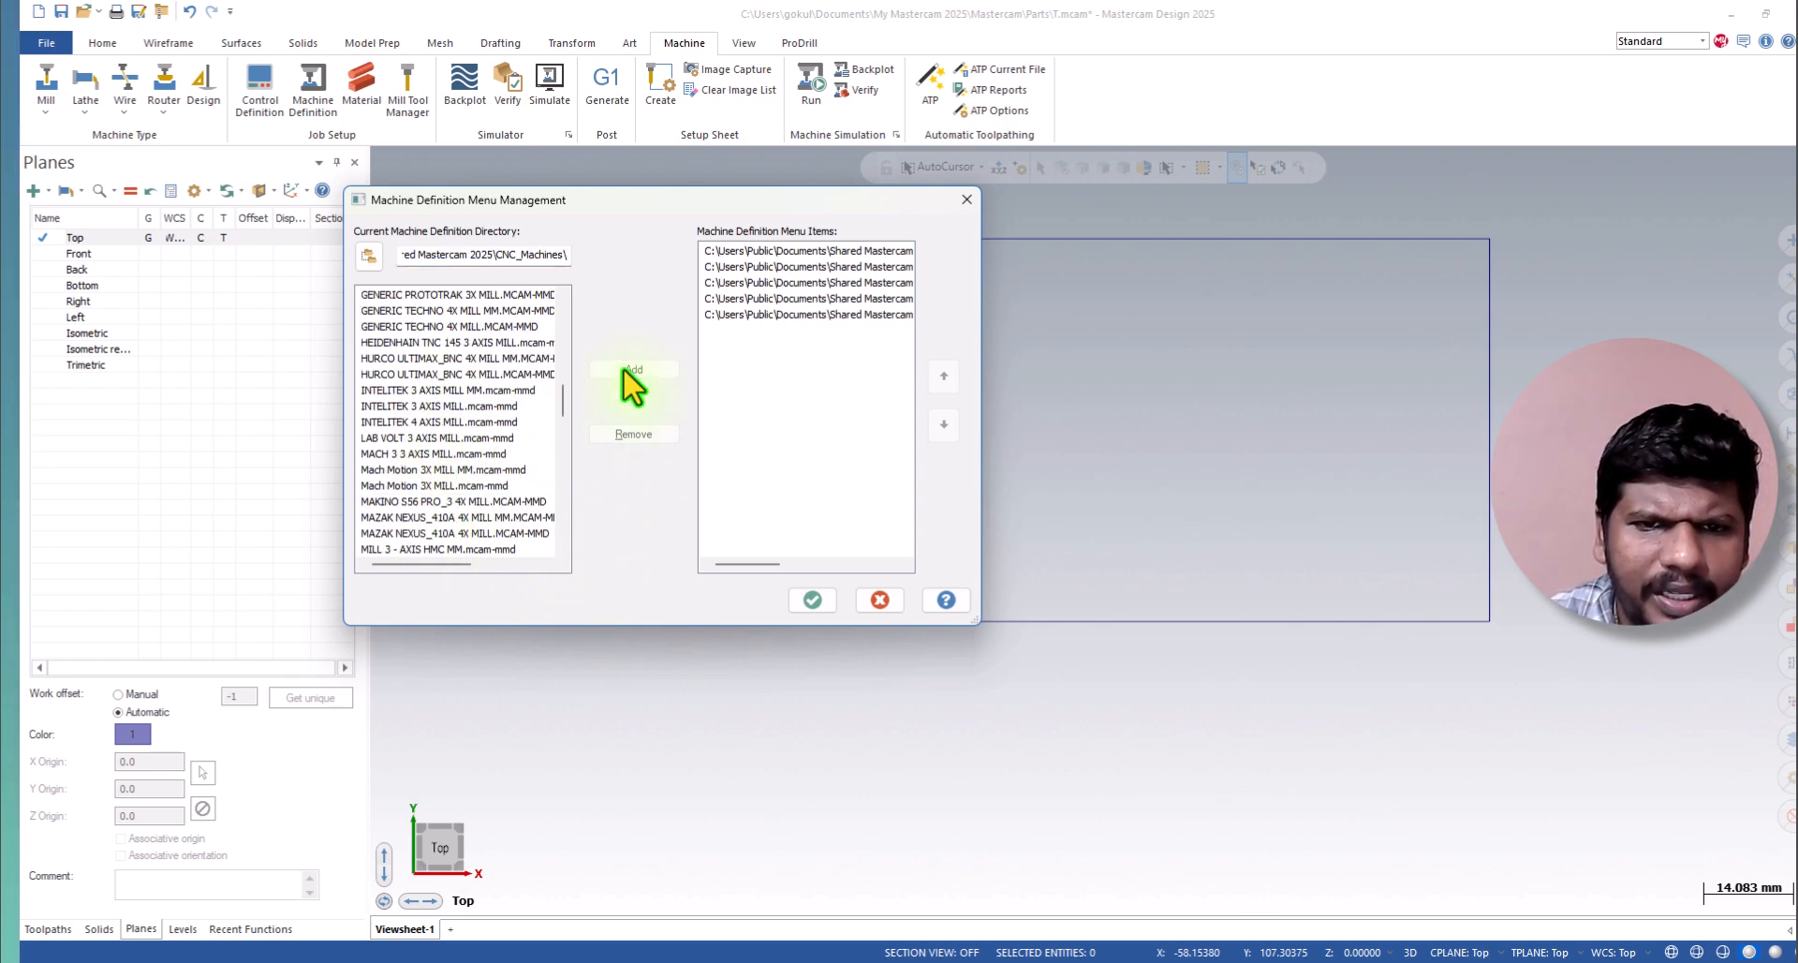
click(812, 599)
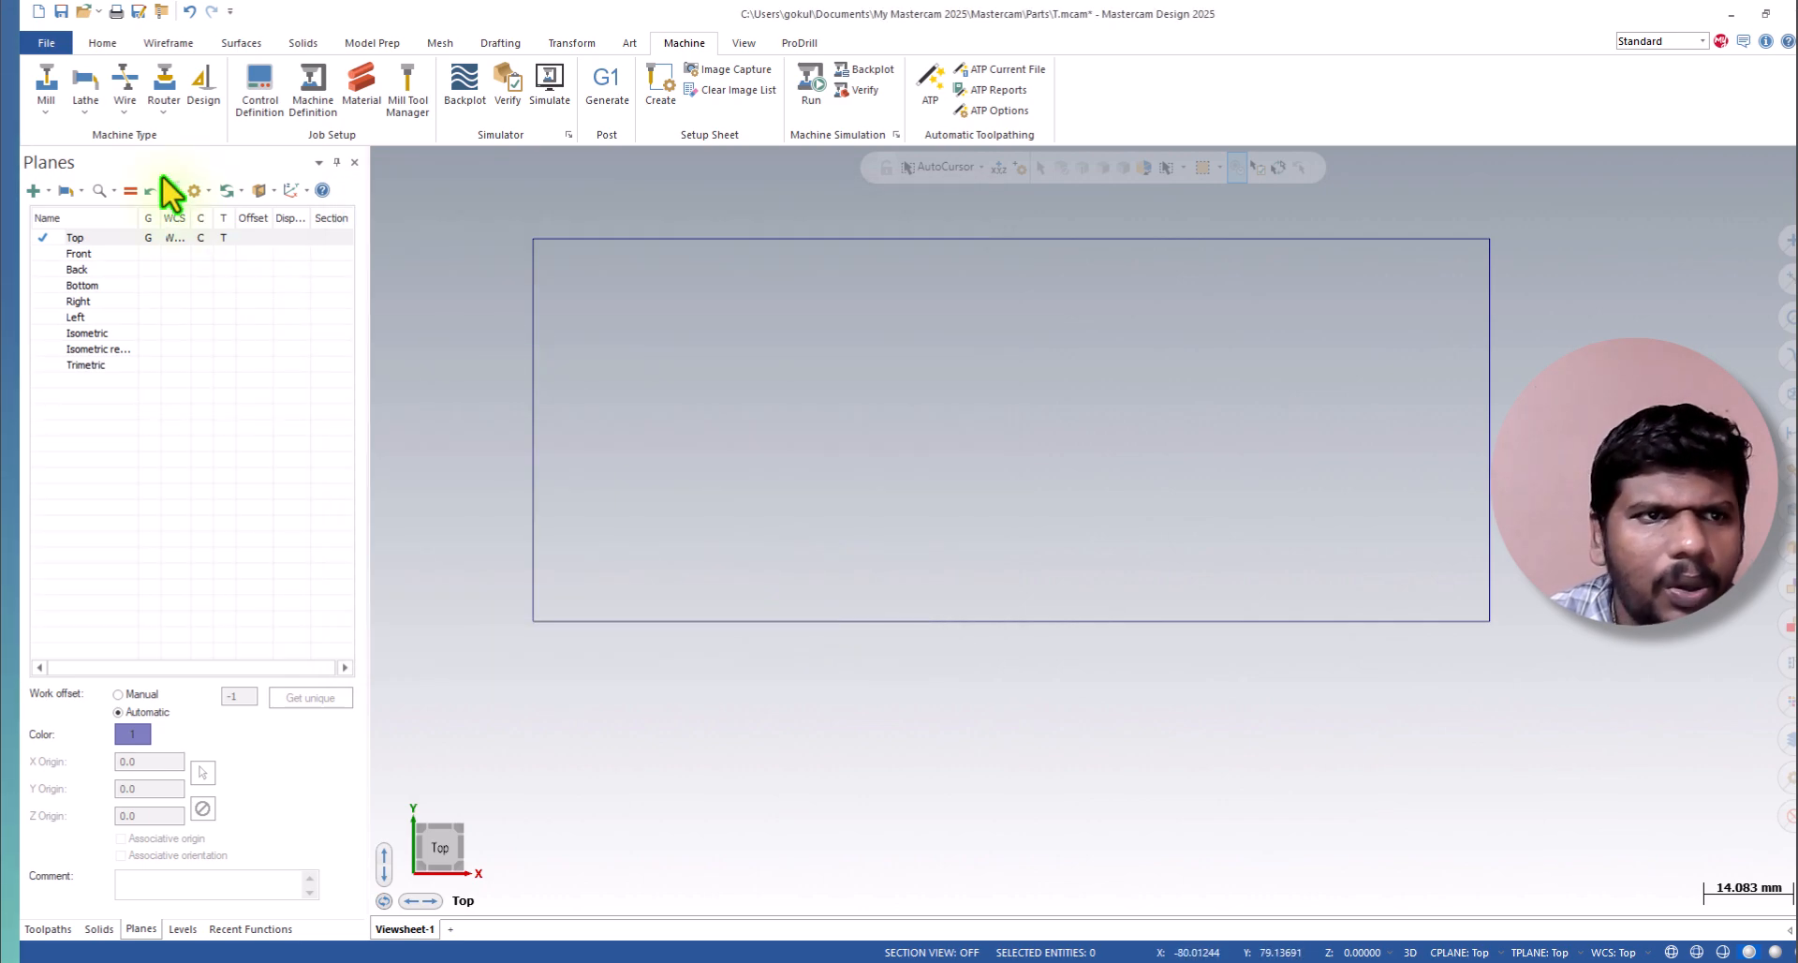
Assign the MAKINO S56 PRO_3 4X MILL MM machine to the part and expand its properties among the toolpath operations.
click(46, 111)
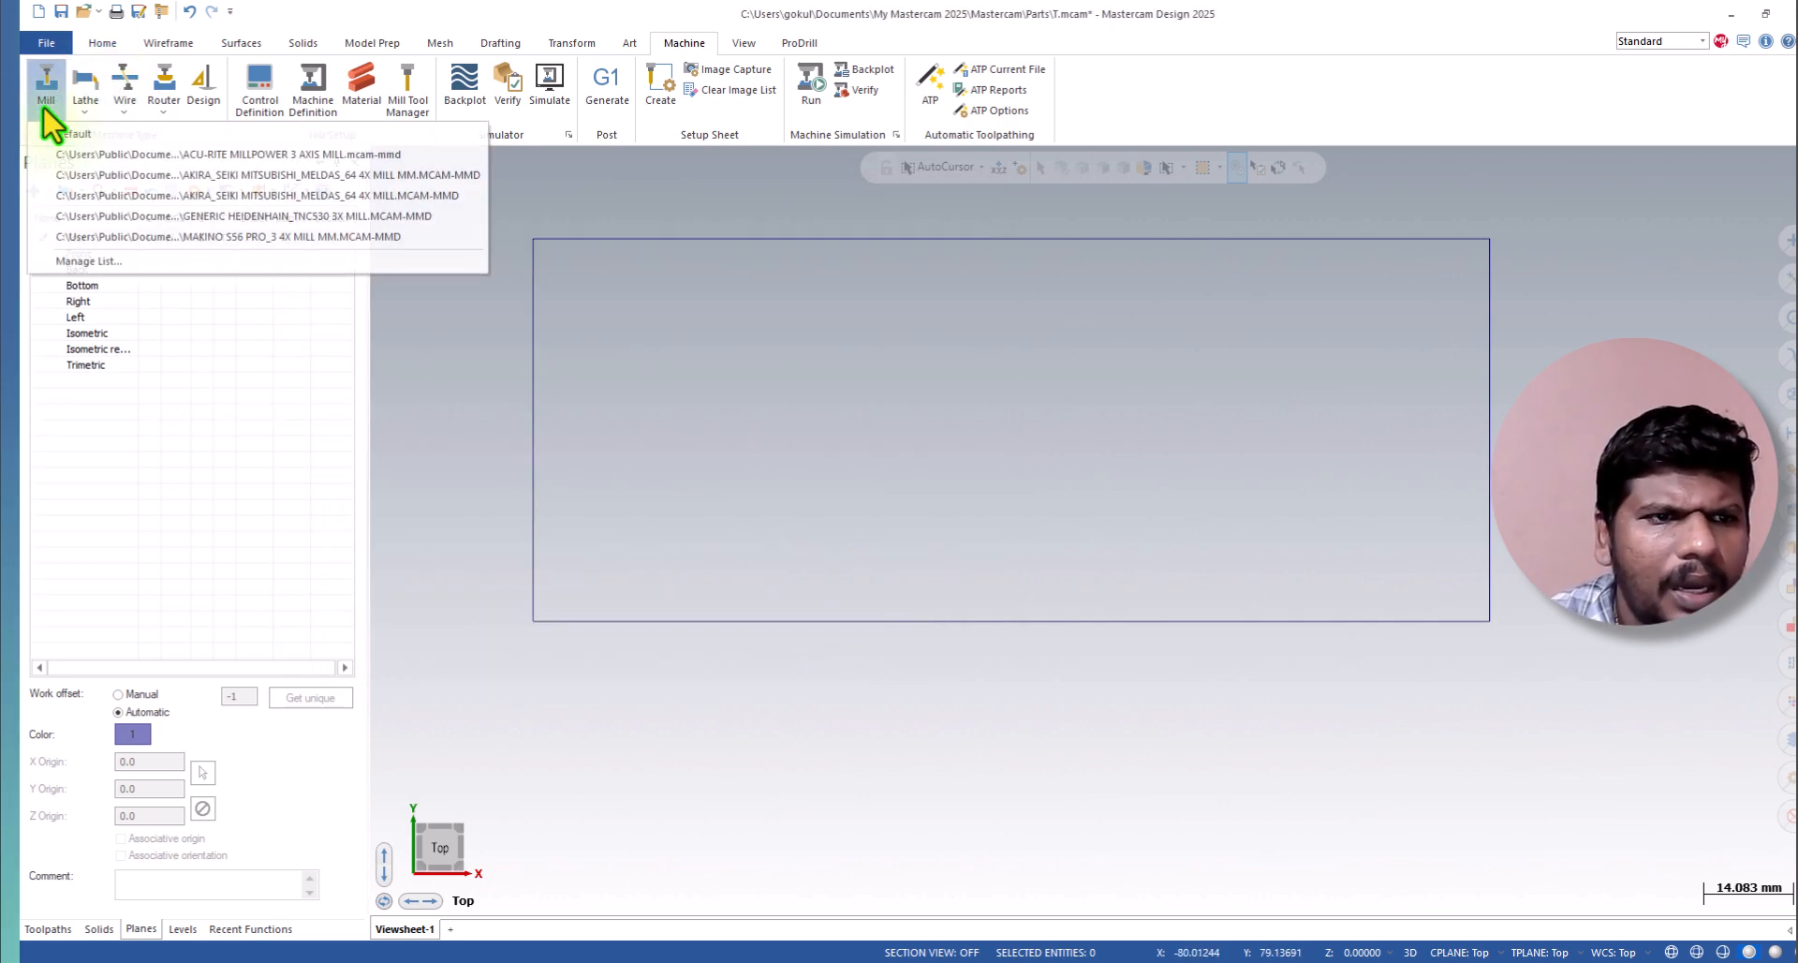
click(150, 238)
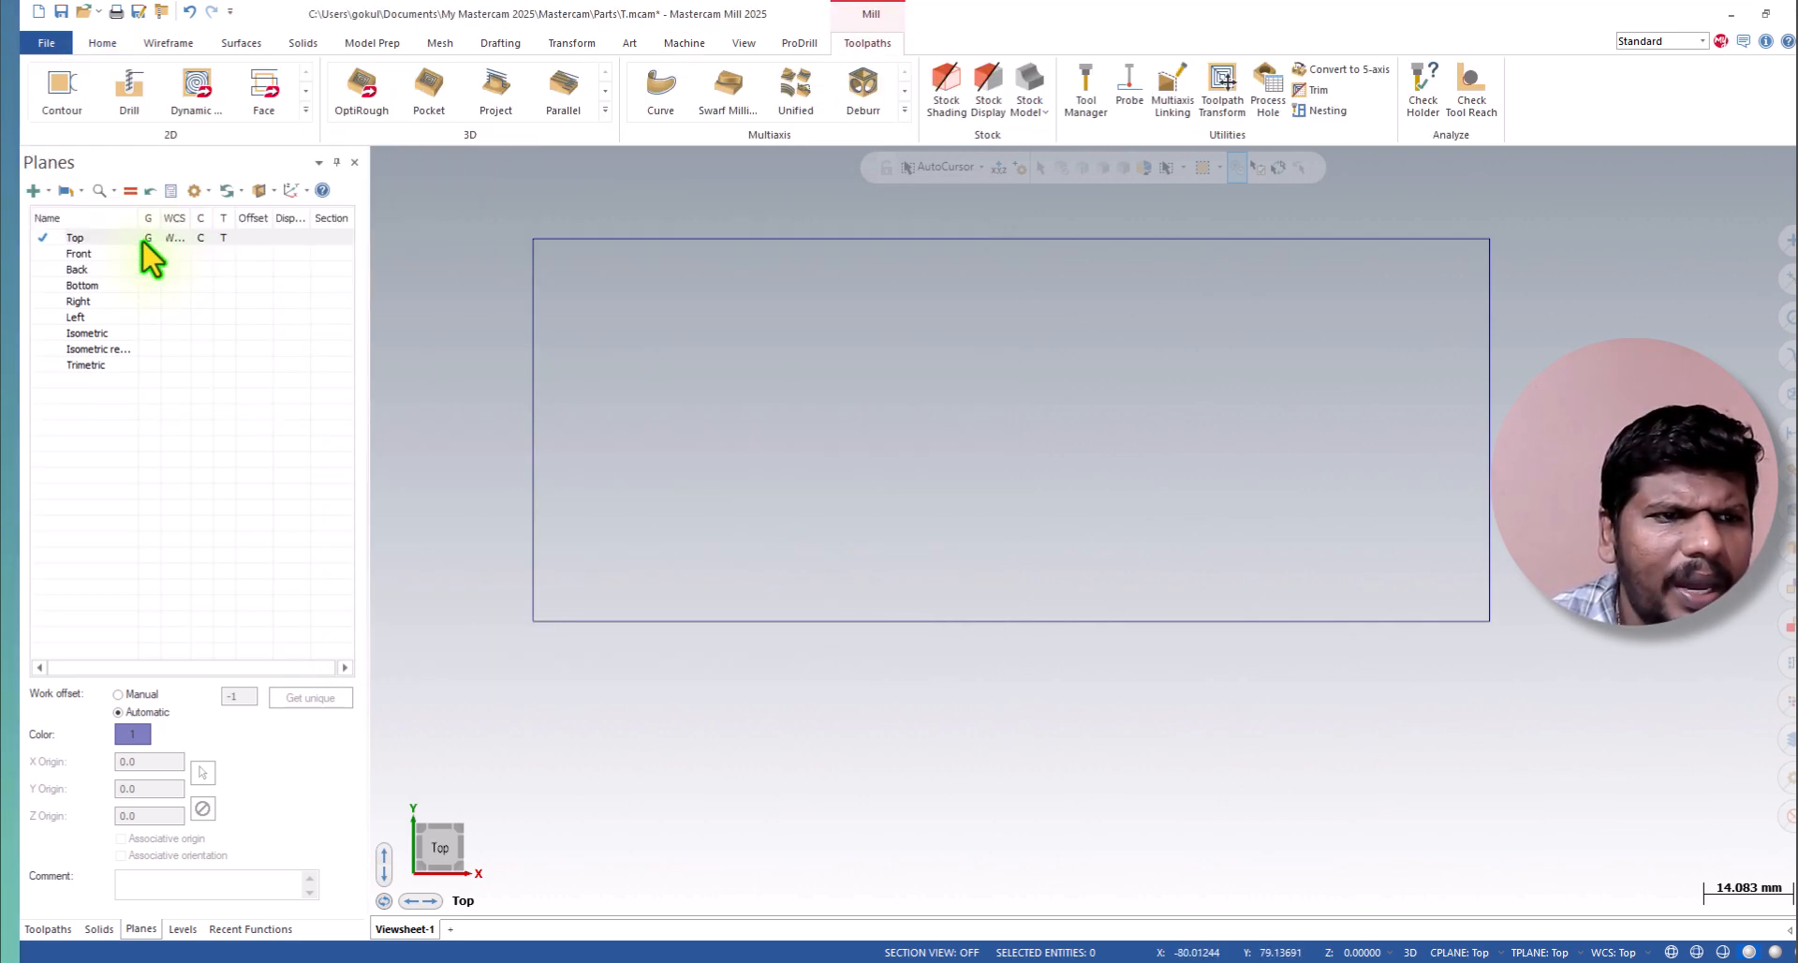
click(47, 929)
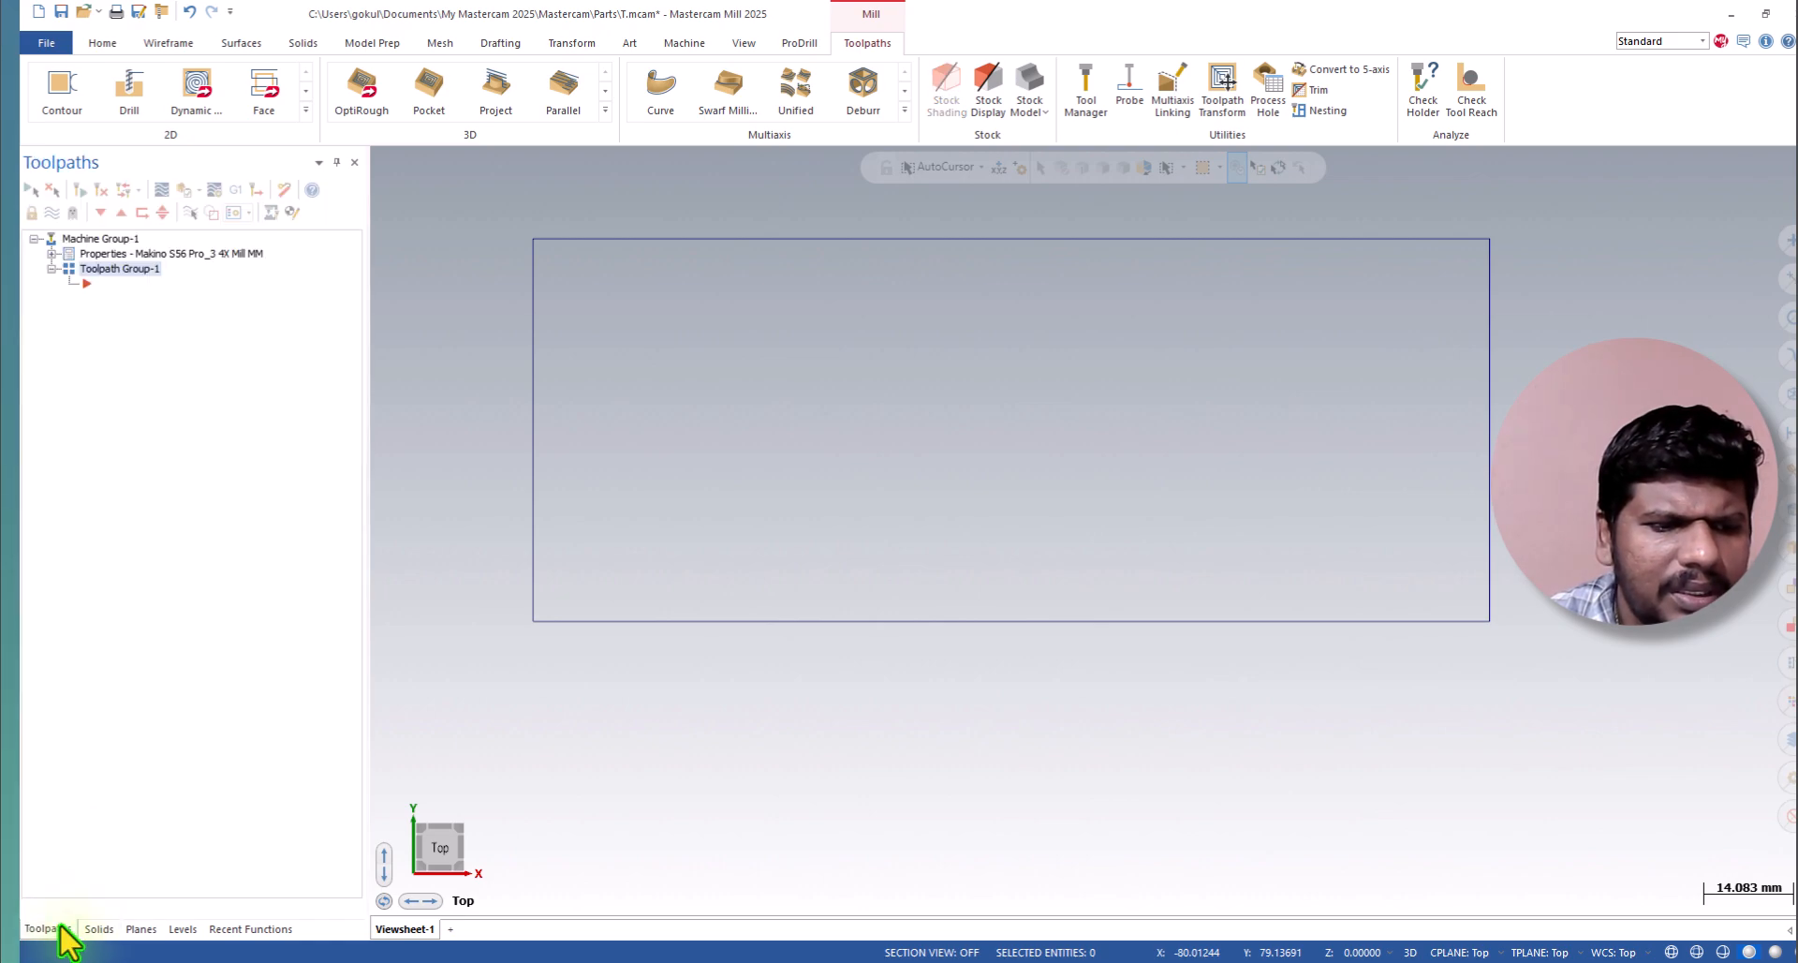
click(52, 253)
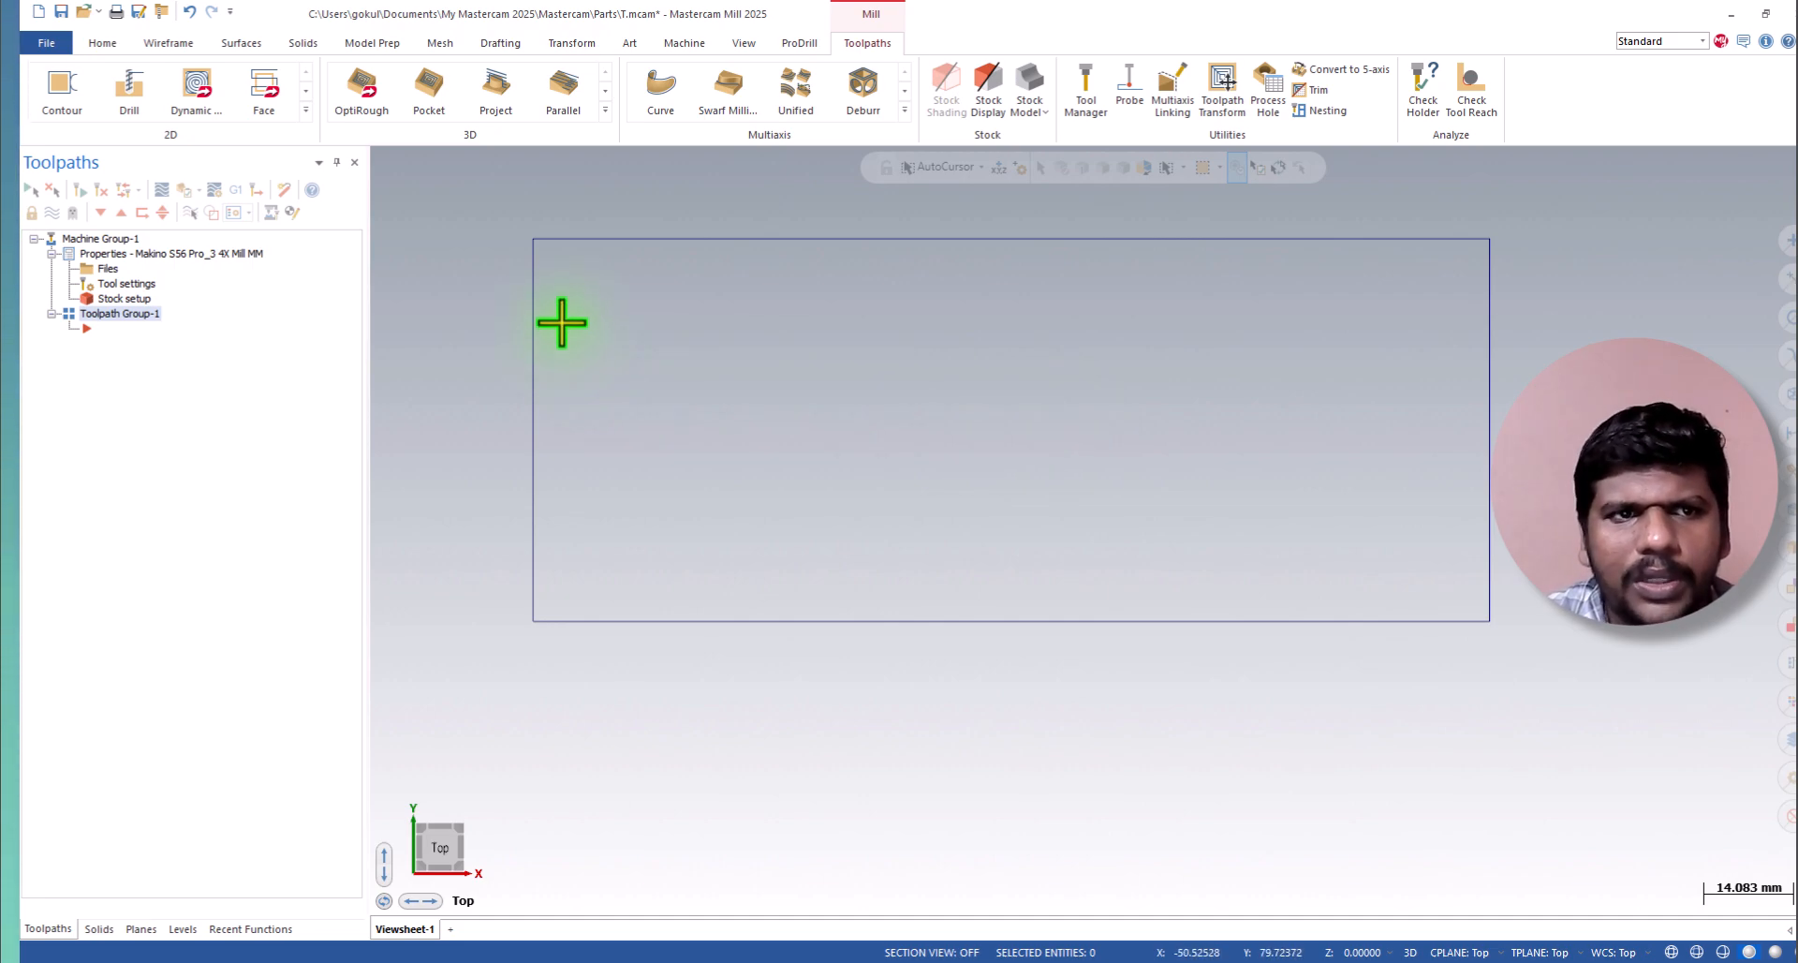
click(276, 104)
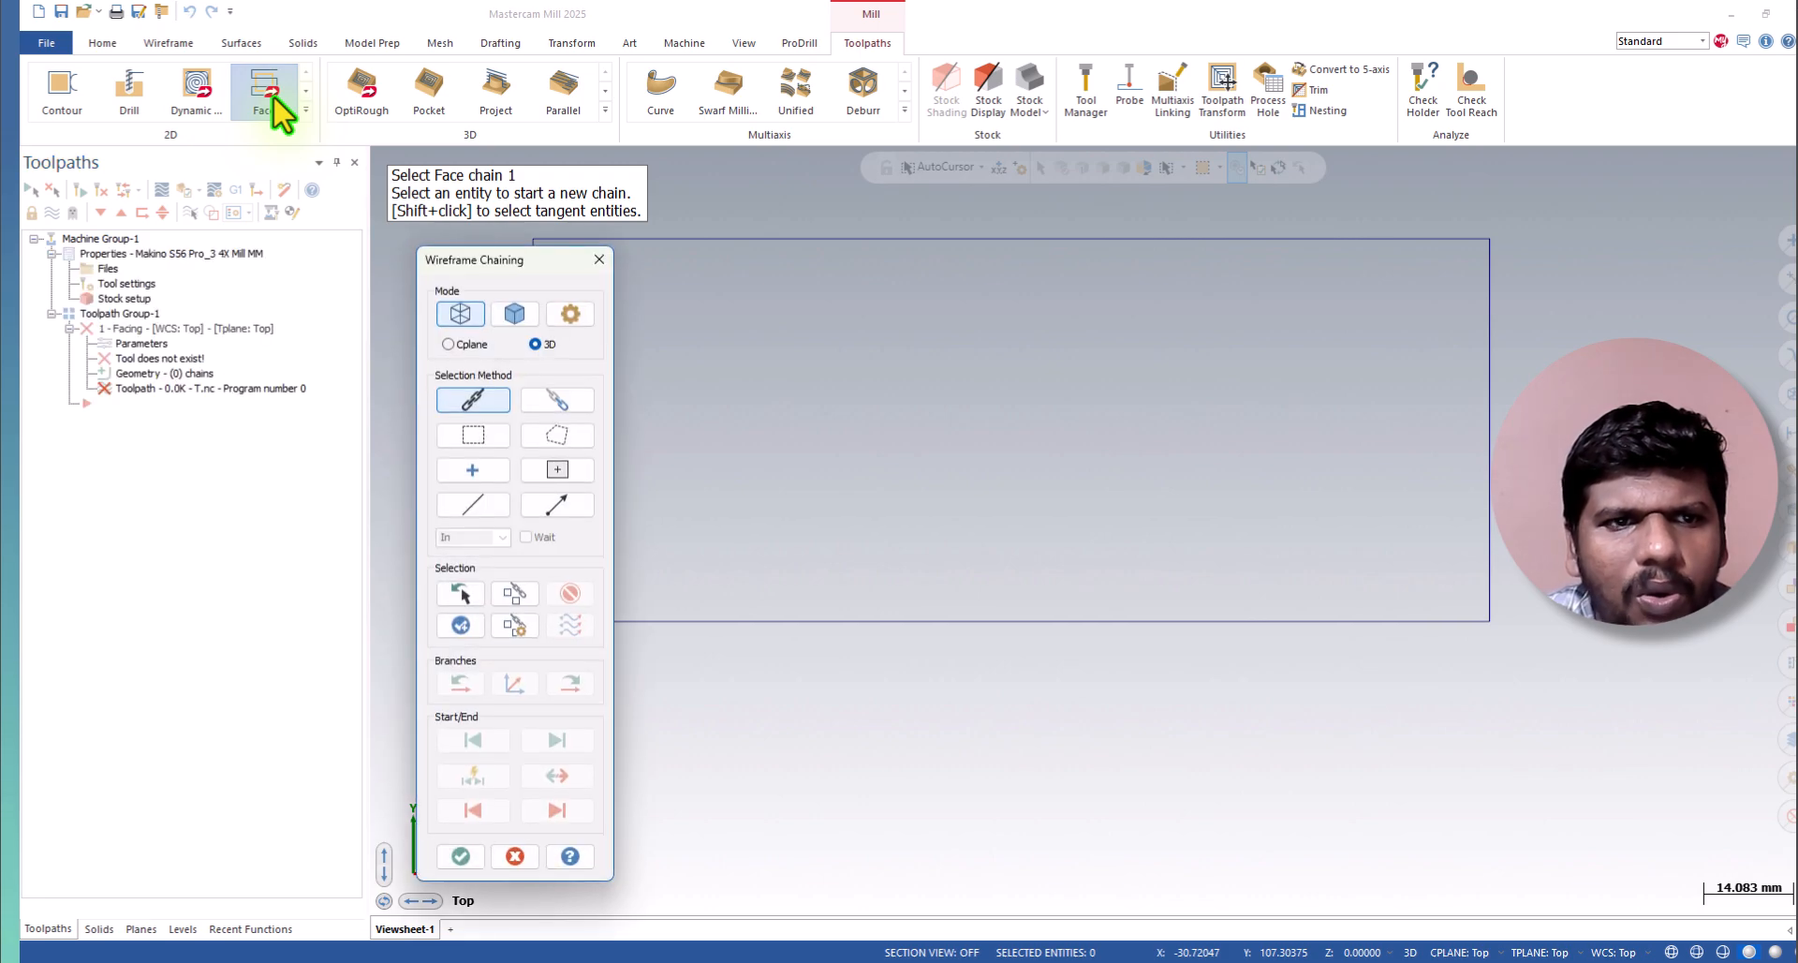
key(Escape)
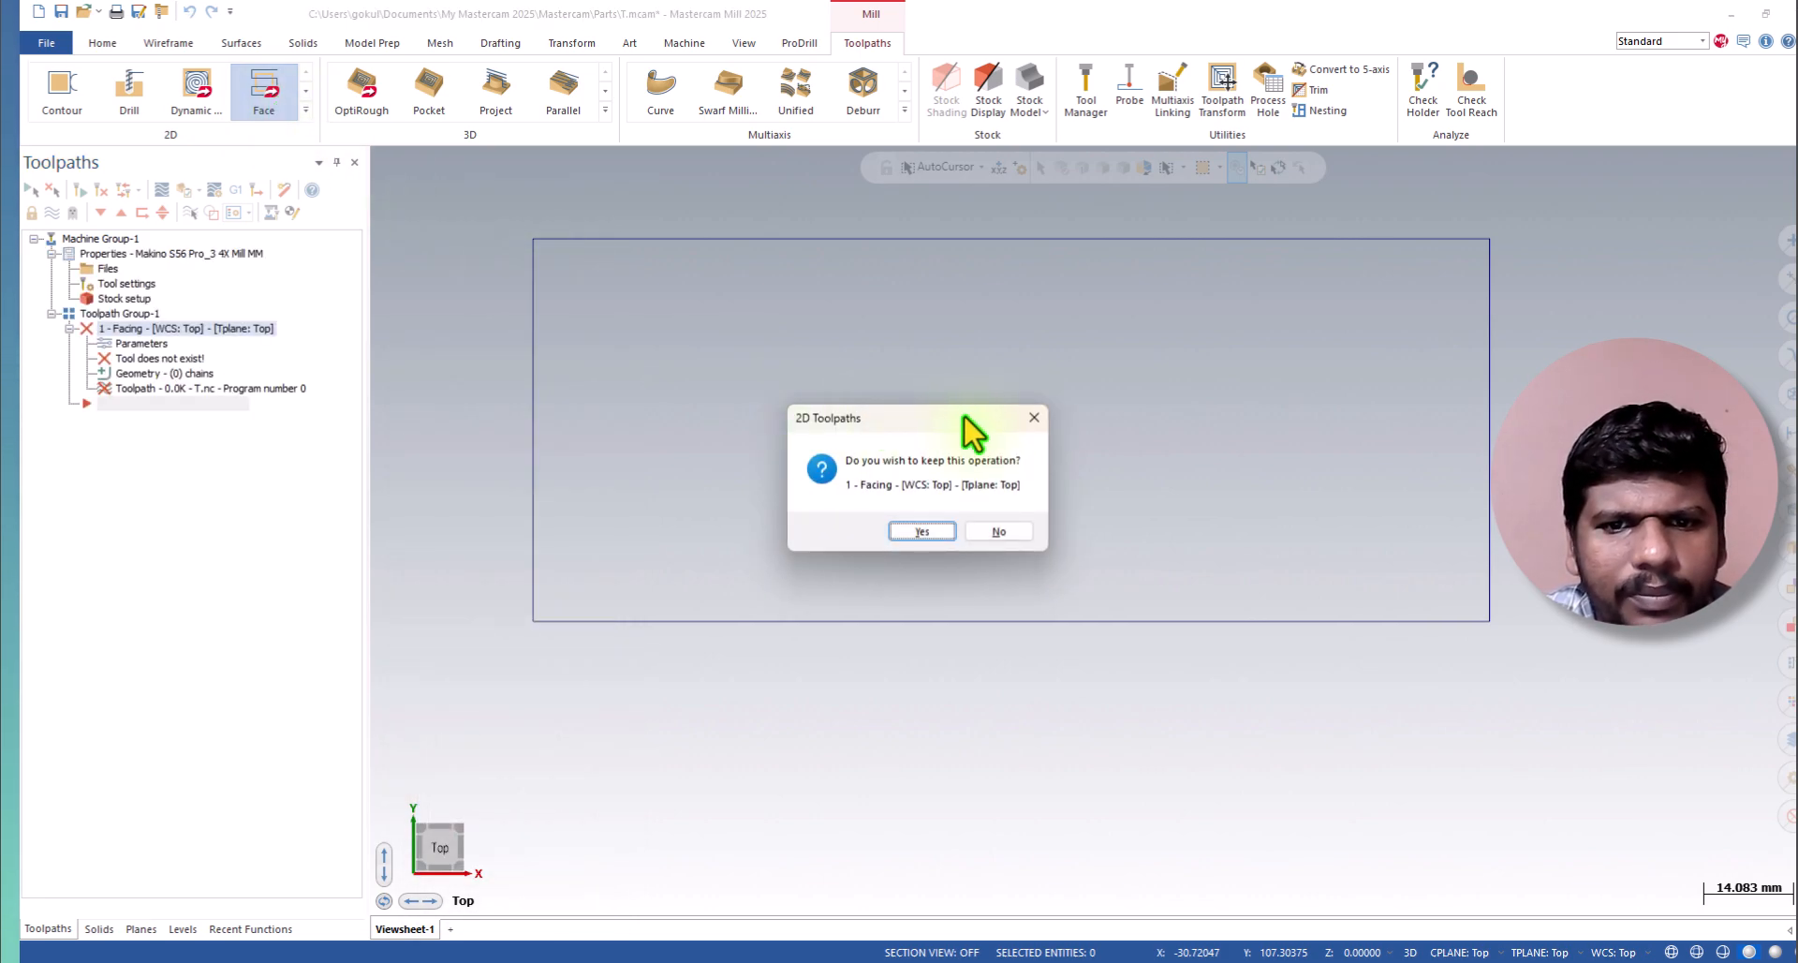
drag(965, 419, 1246, 260)
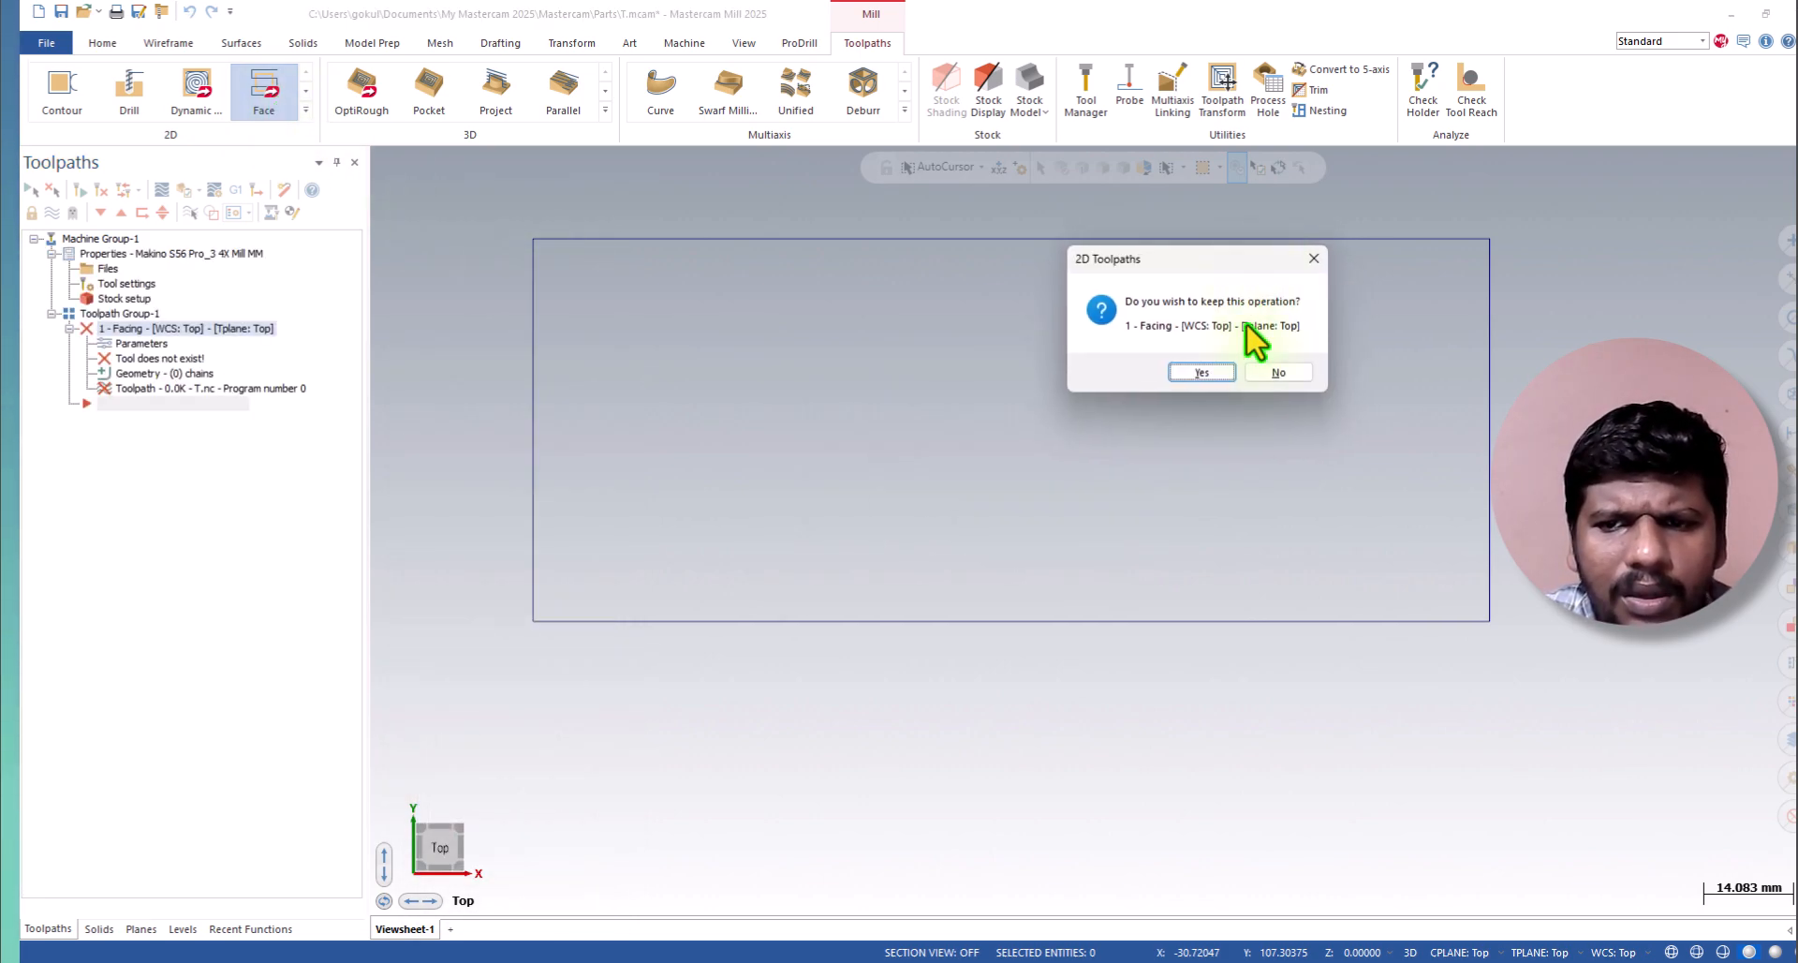
click(1293, 373)
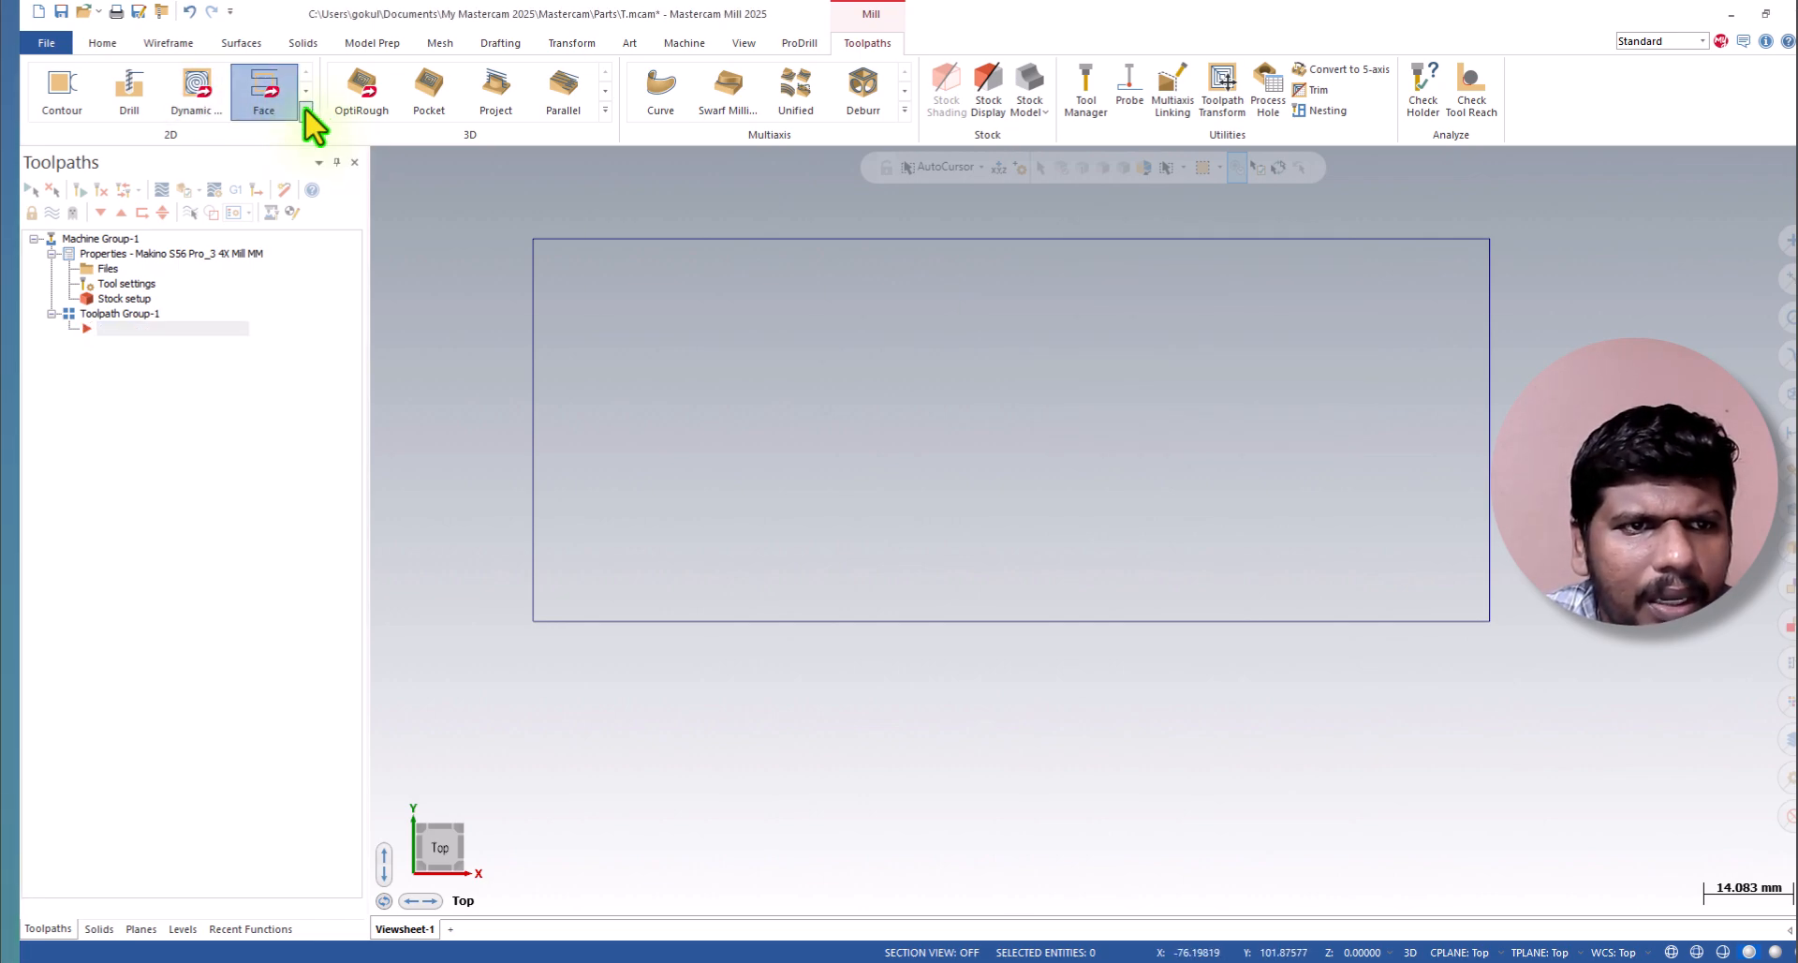
Start a 2D Face toolpath and chain the 150 x 60 mm rectangle from its upper edge as the facing boundary.
click(305, 109)
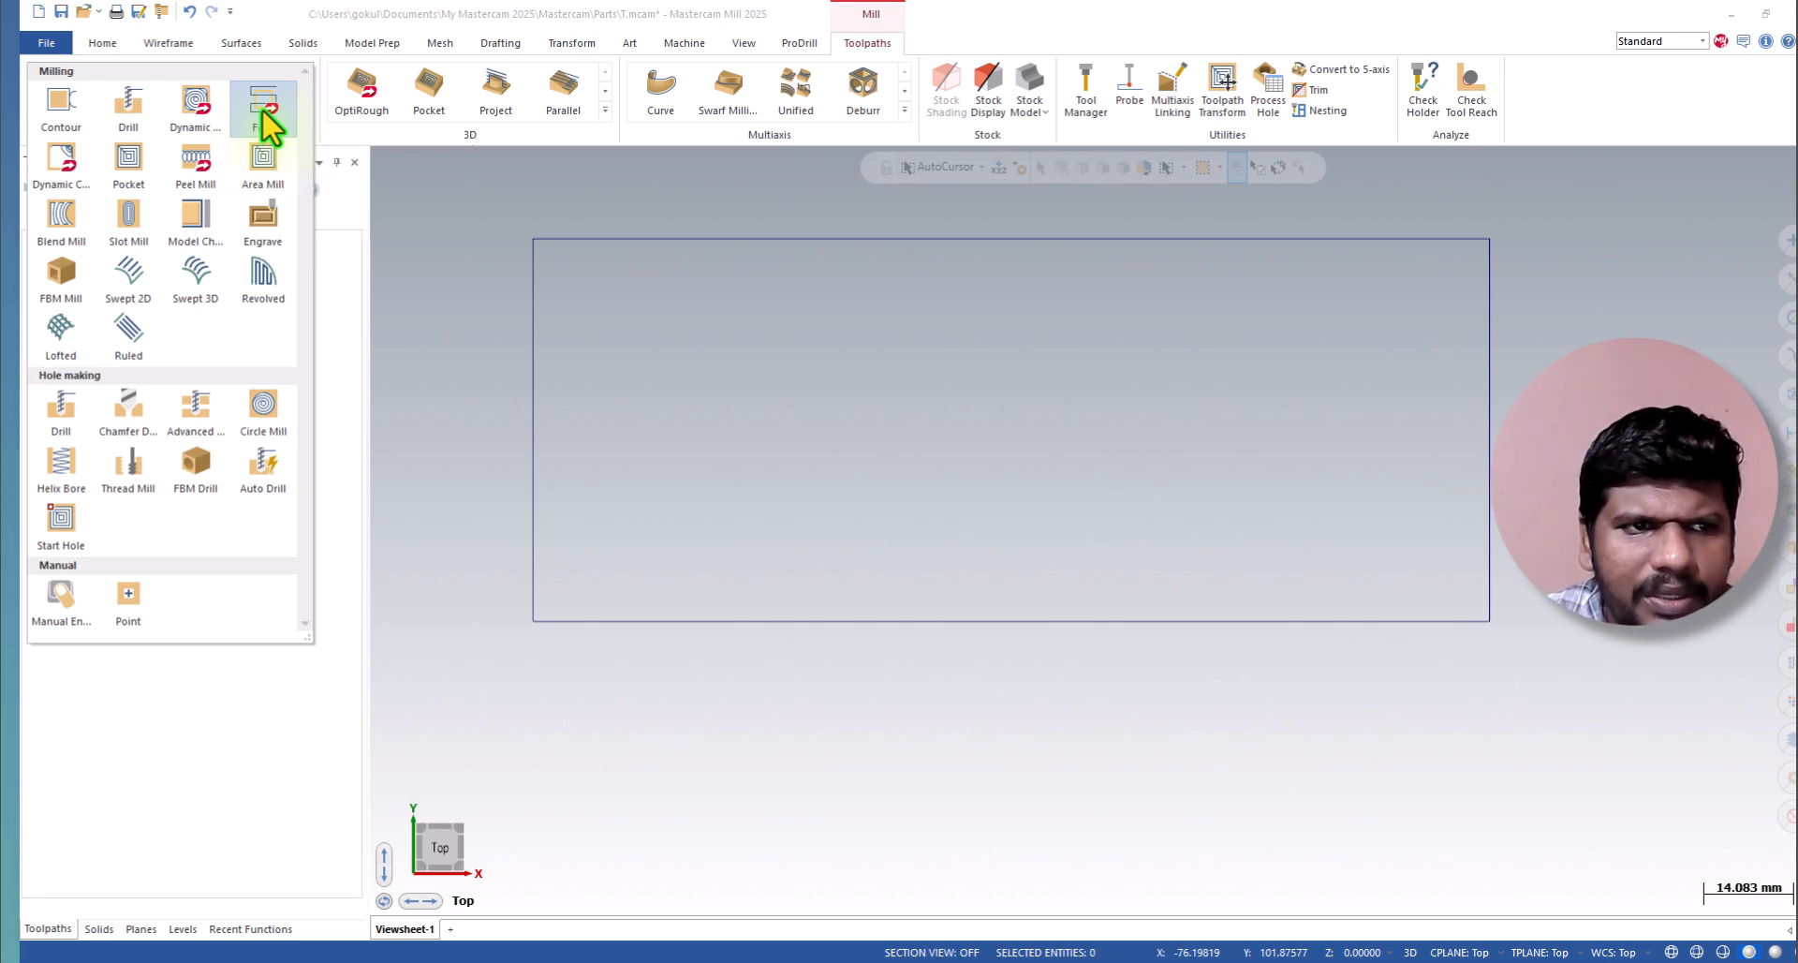
click(265, 117)
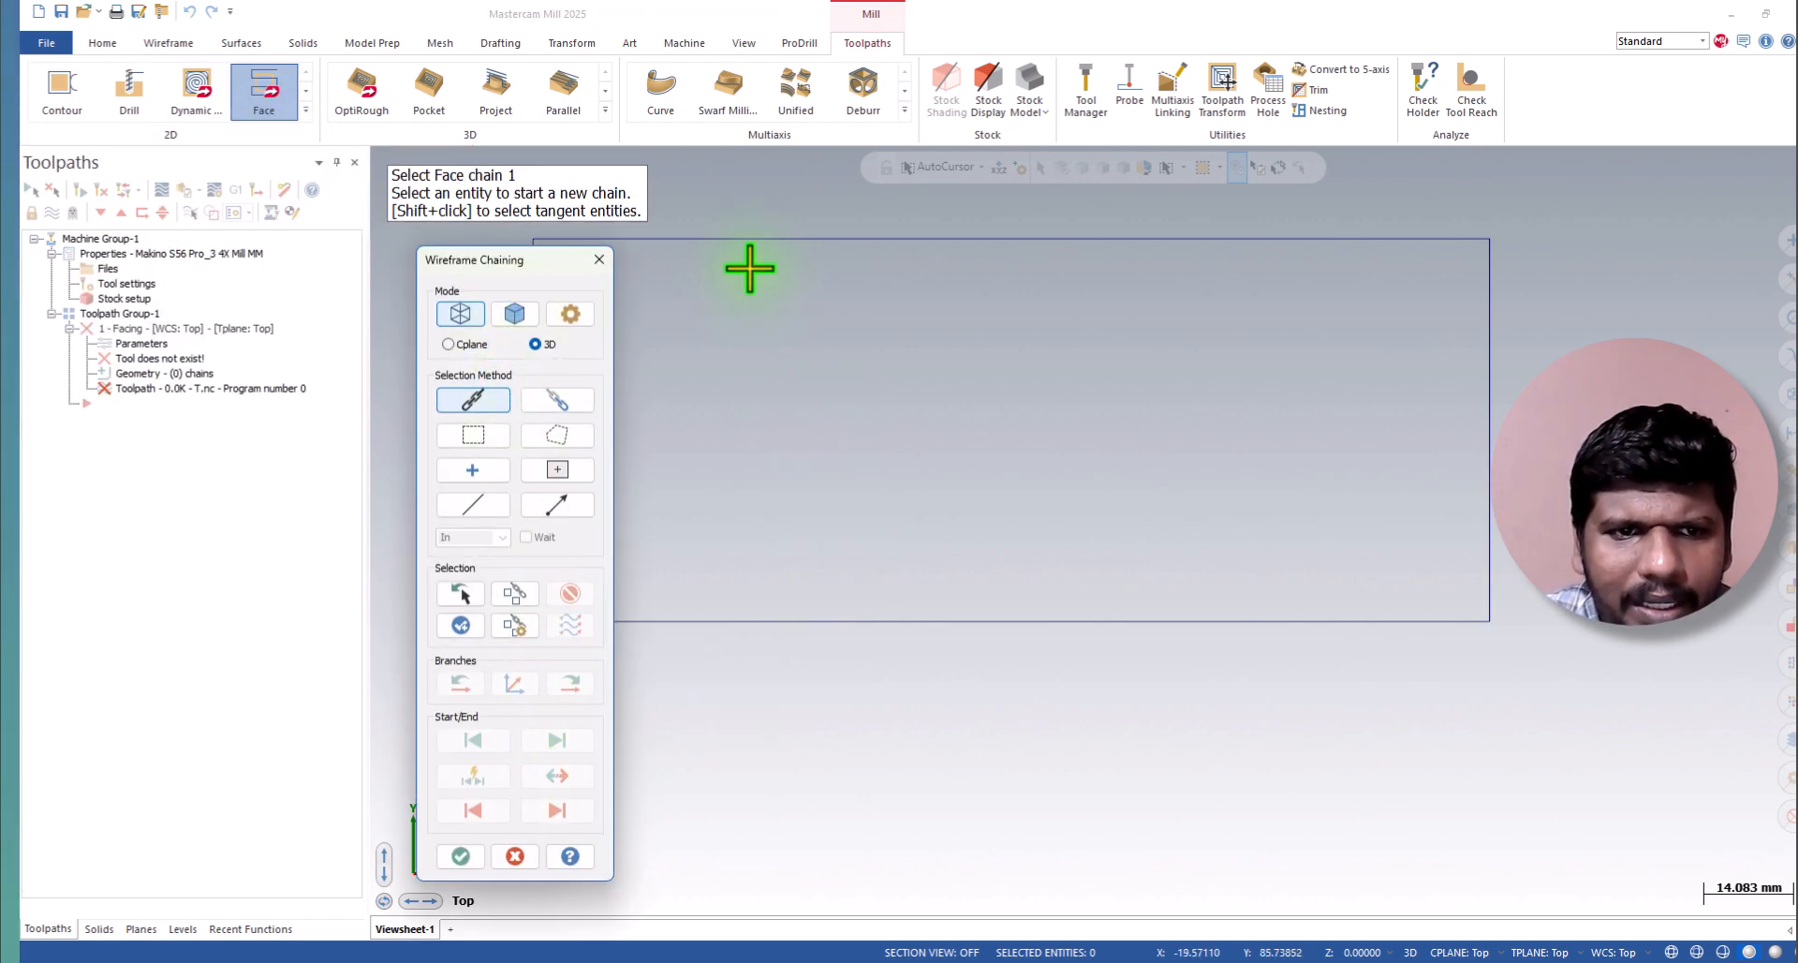
drag(515, 263, 461, 257)
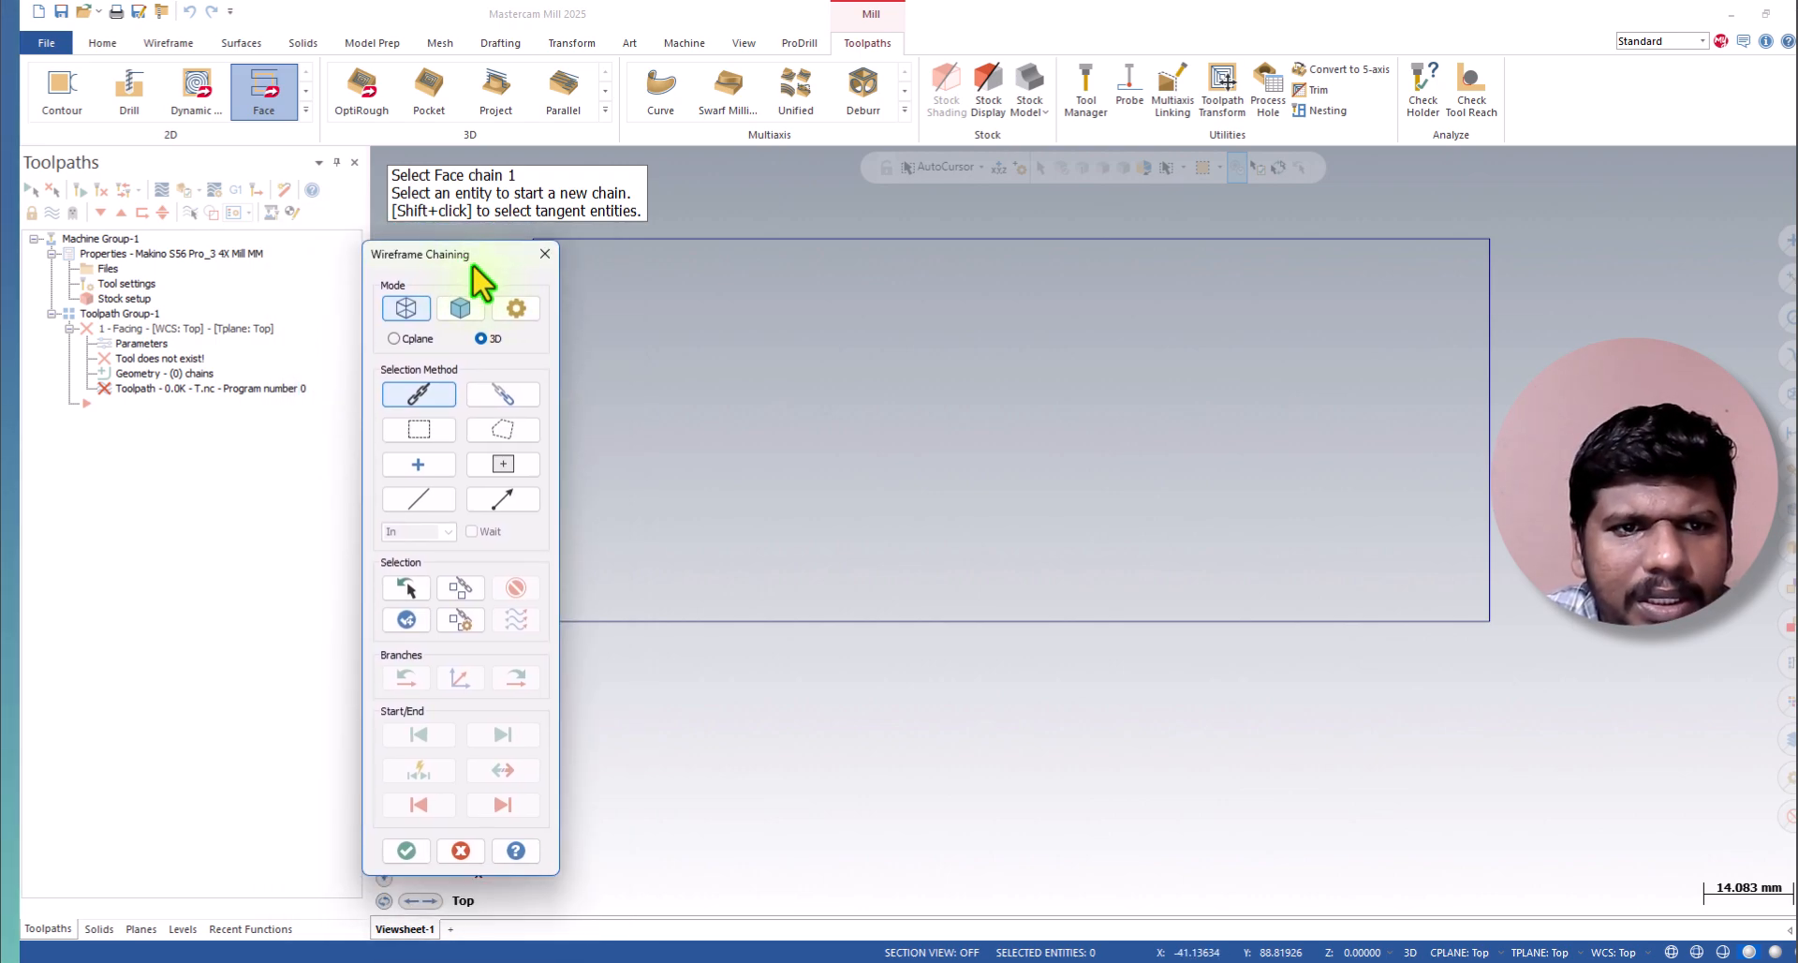
drag(433, 278, 872, 249)
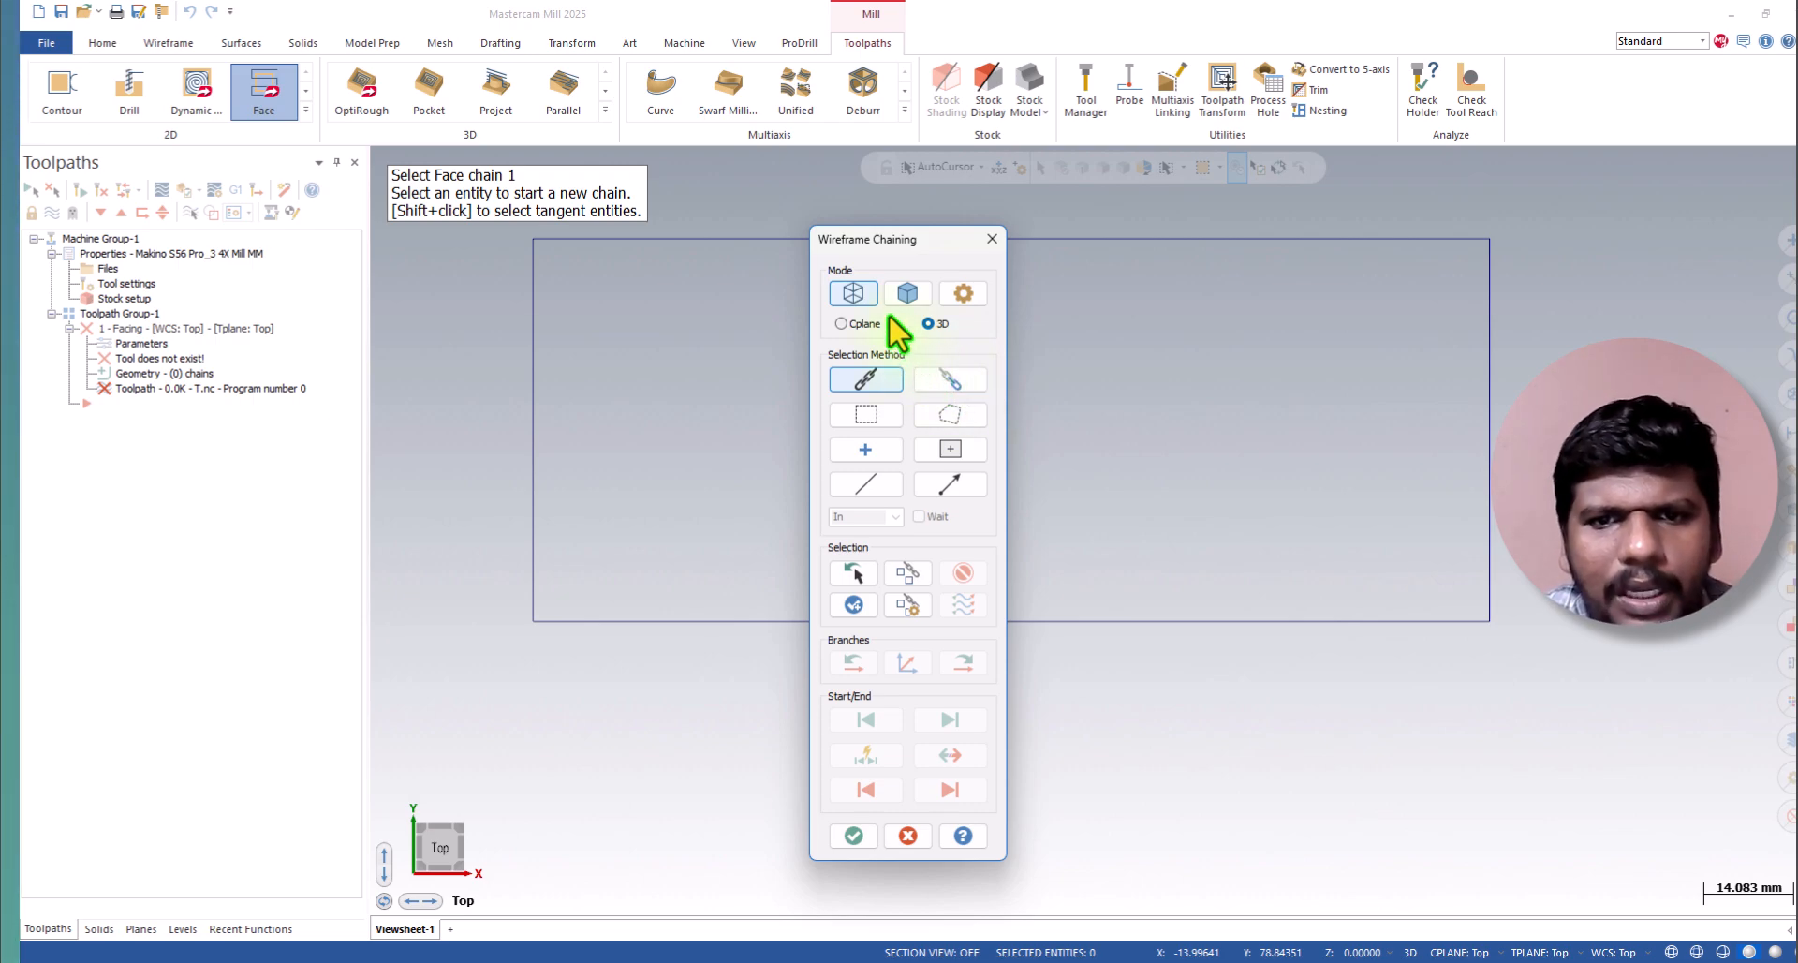
click(703, 236)
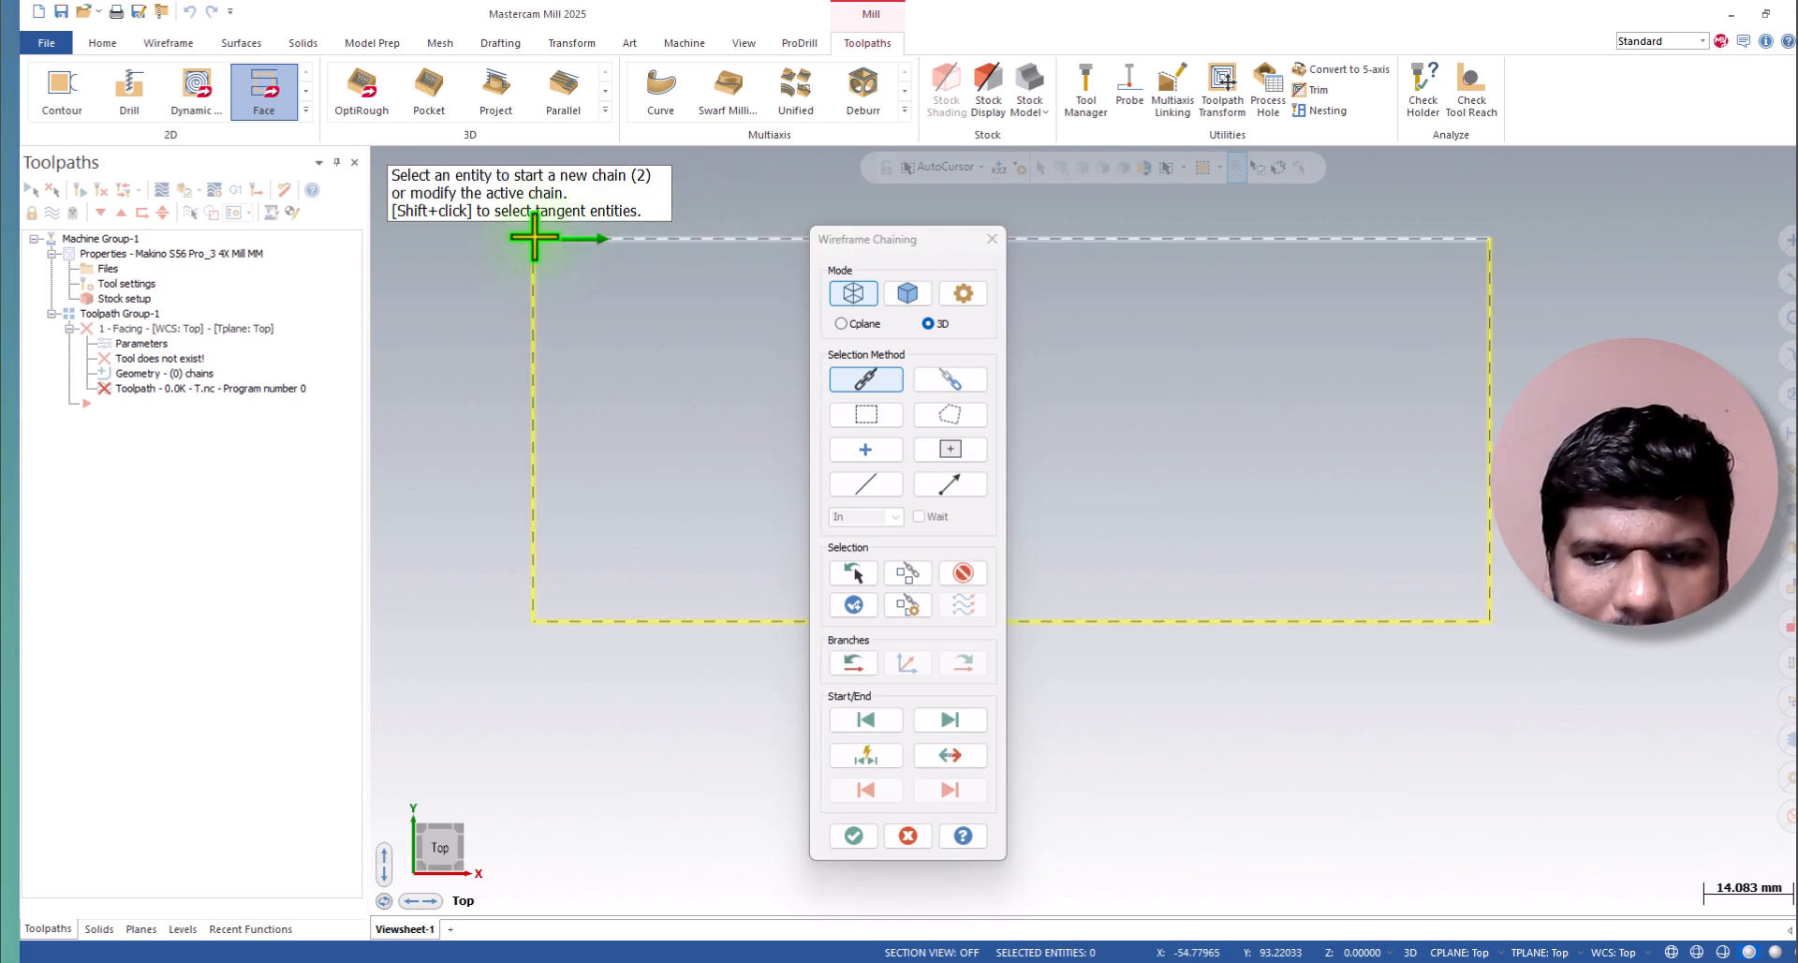
Reverse the direction of the rectangle's chain so it starts down the left edge, and accept the chain.
click(969, 753)
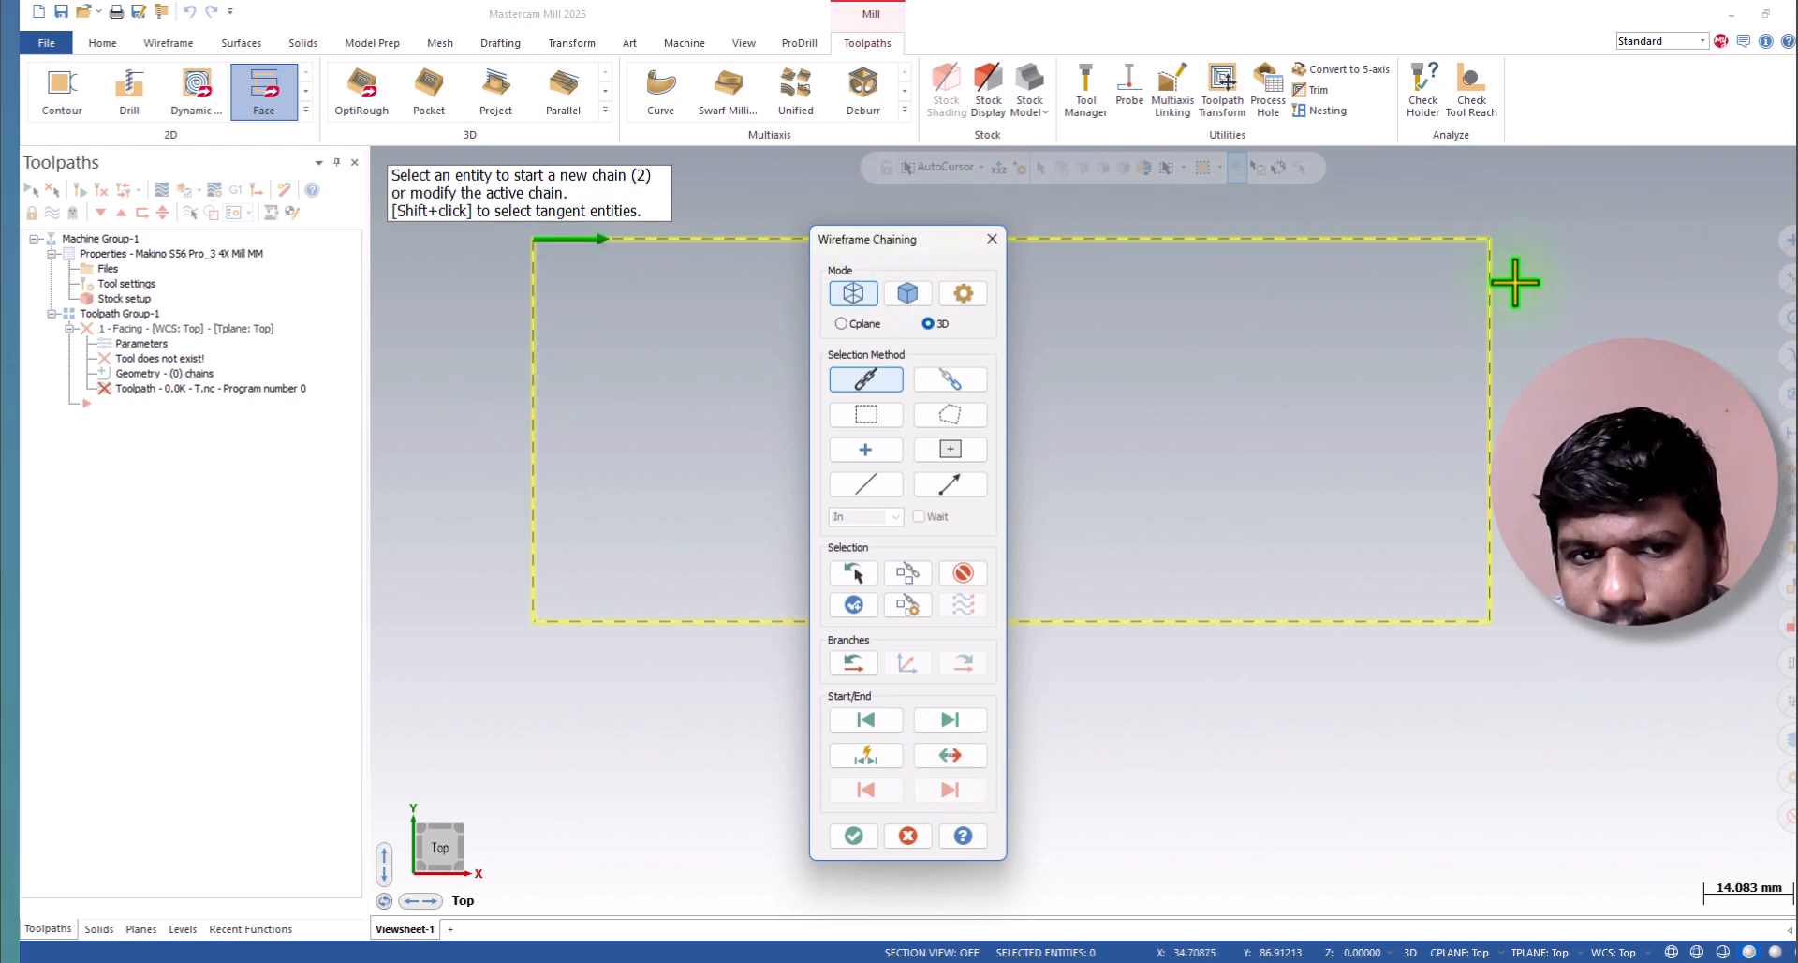
click(965, 764)
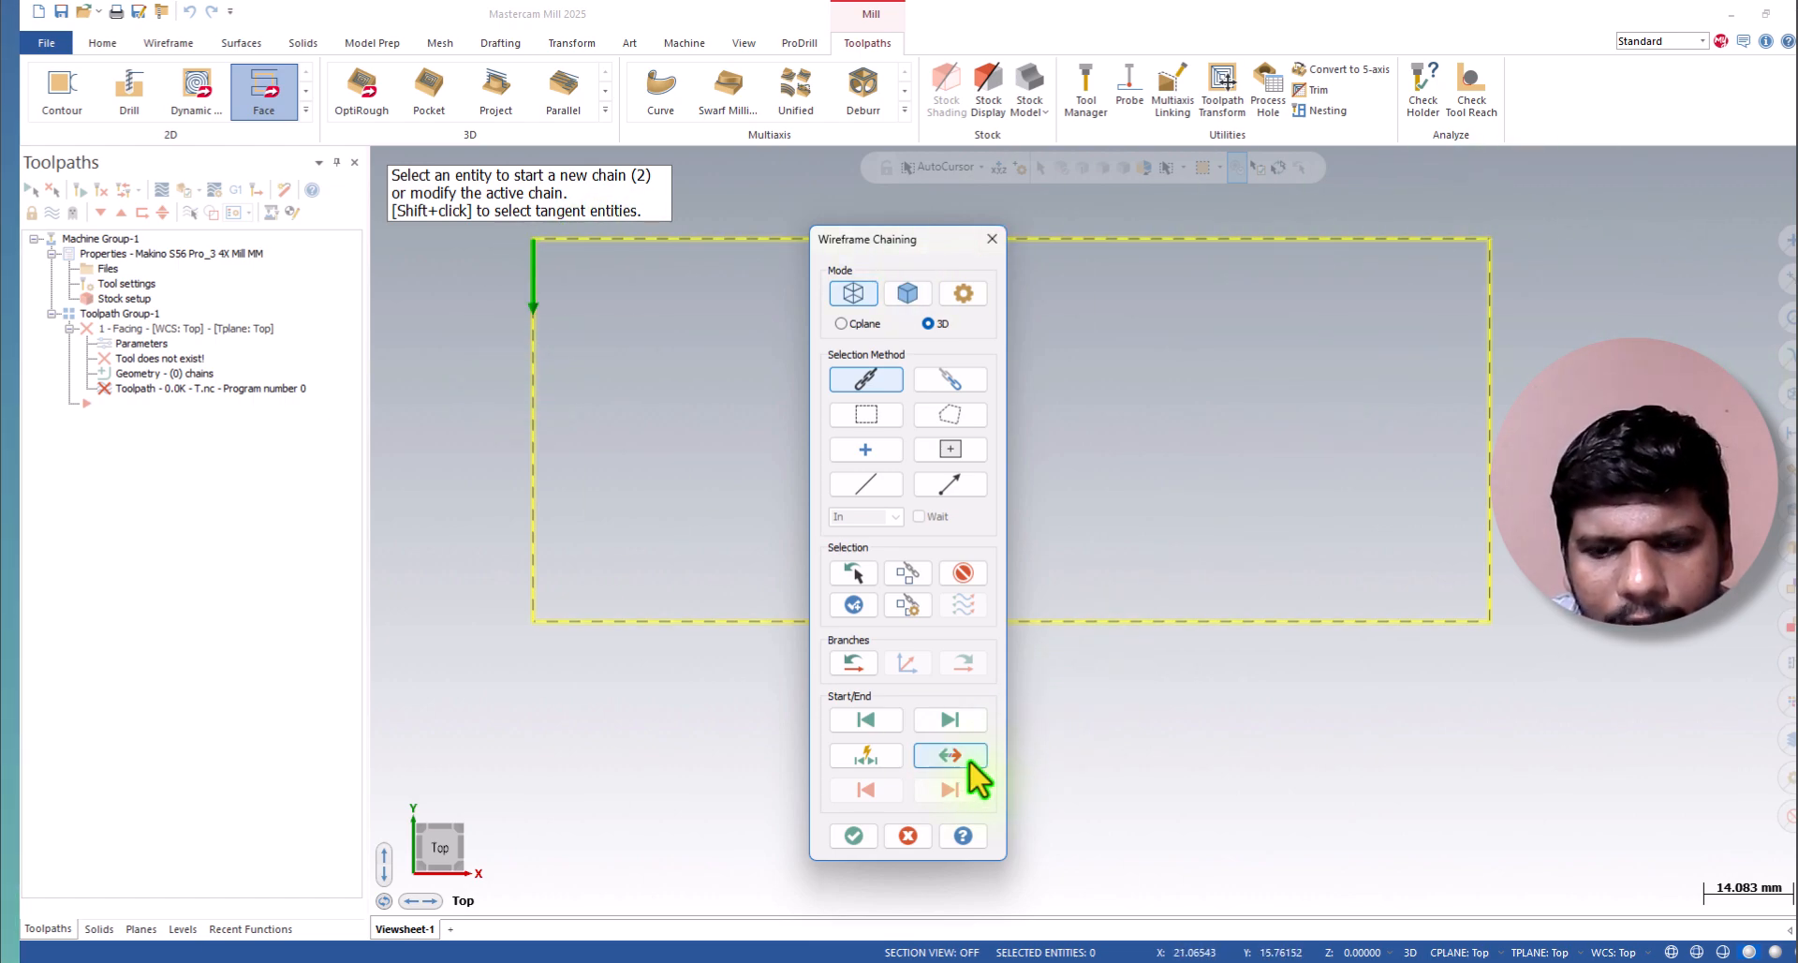
click(868, 840)
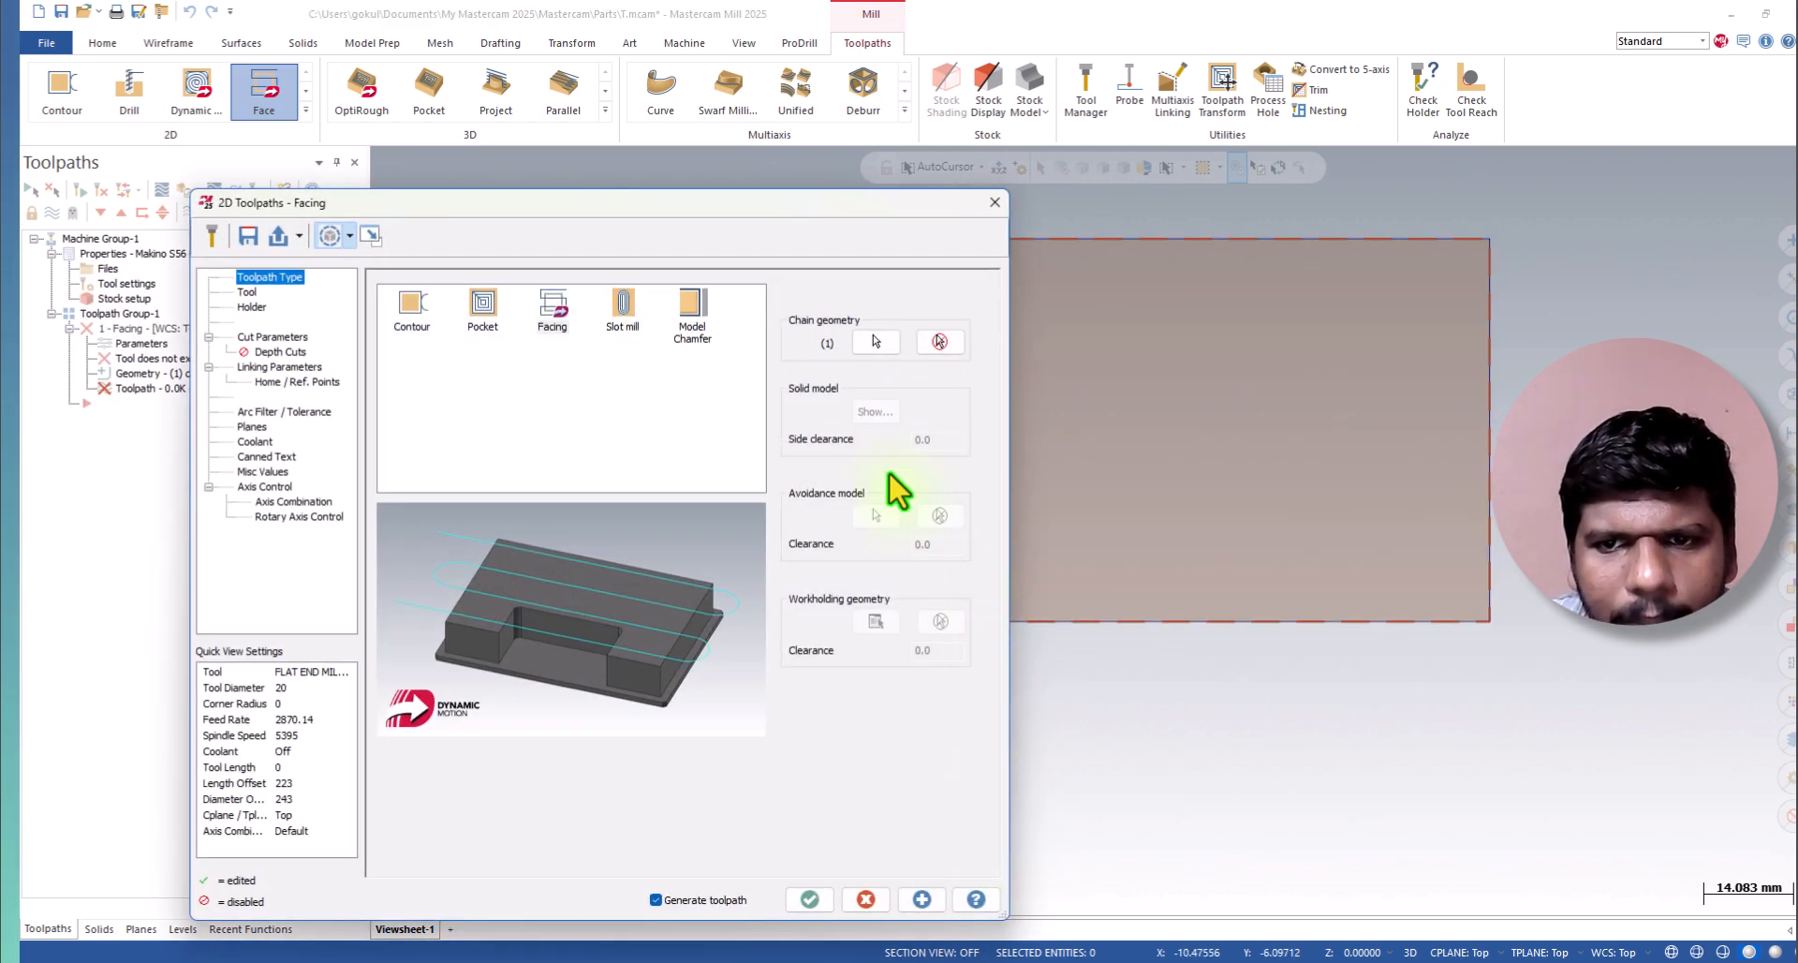
drag(575, 204, 854, 164)
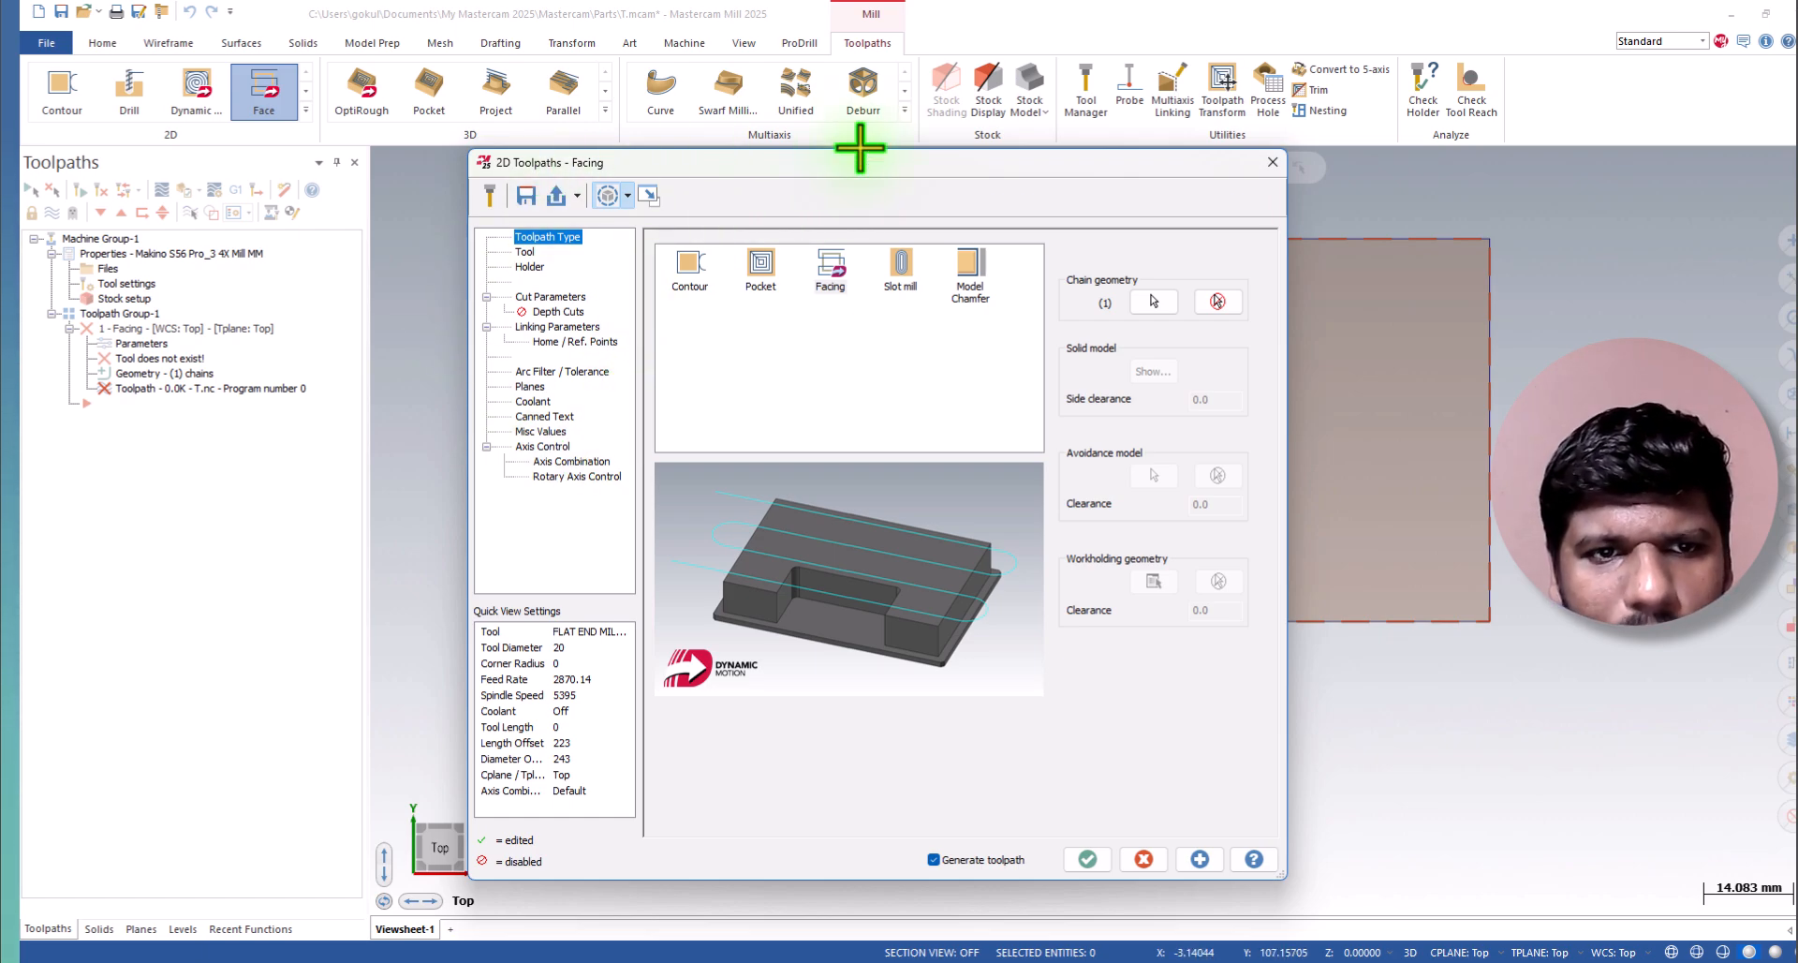
click(577, 196)
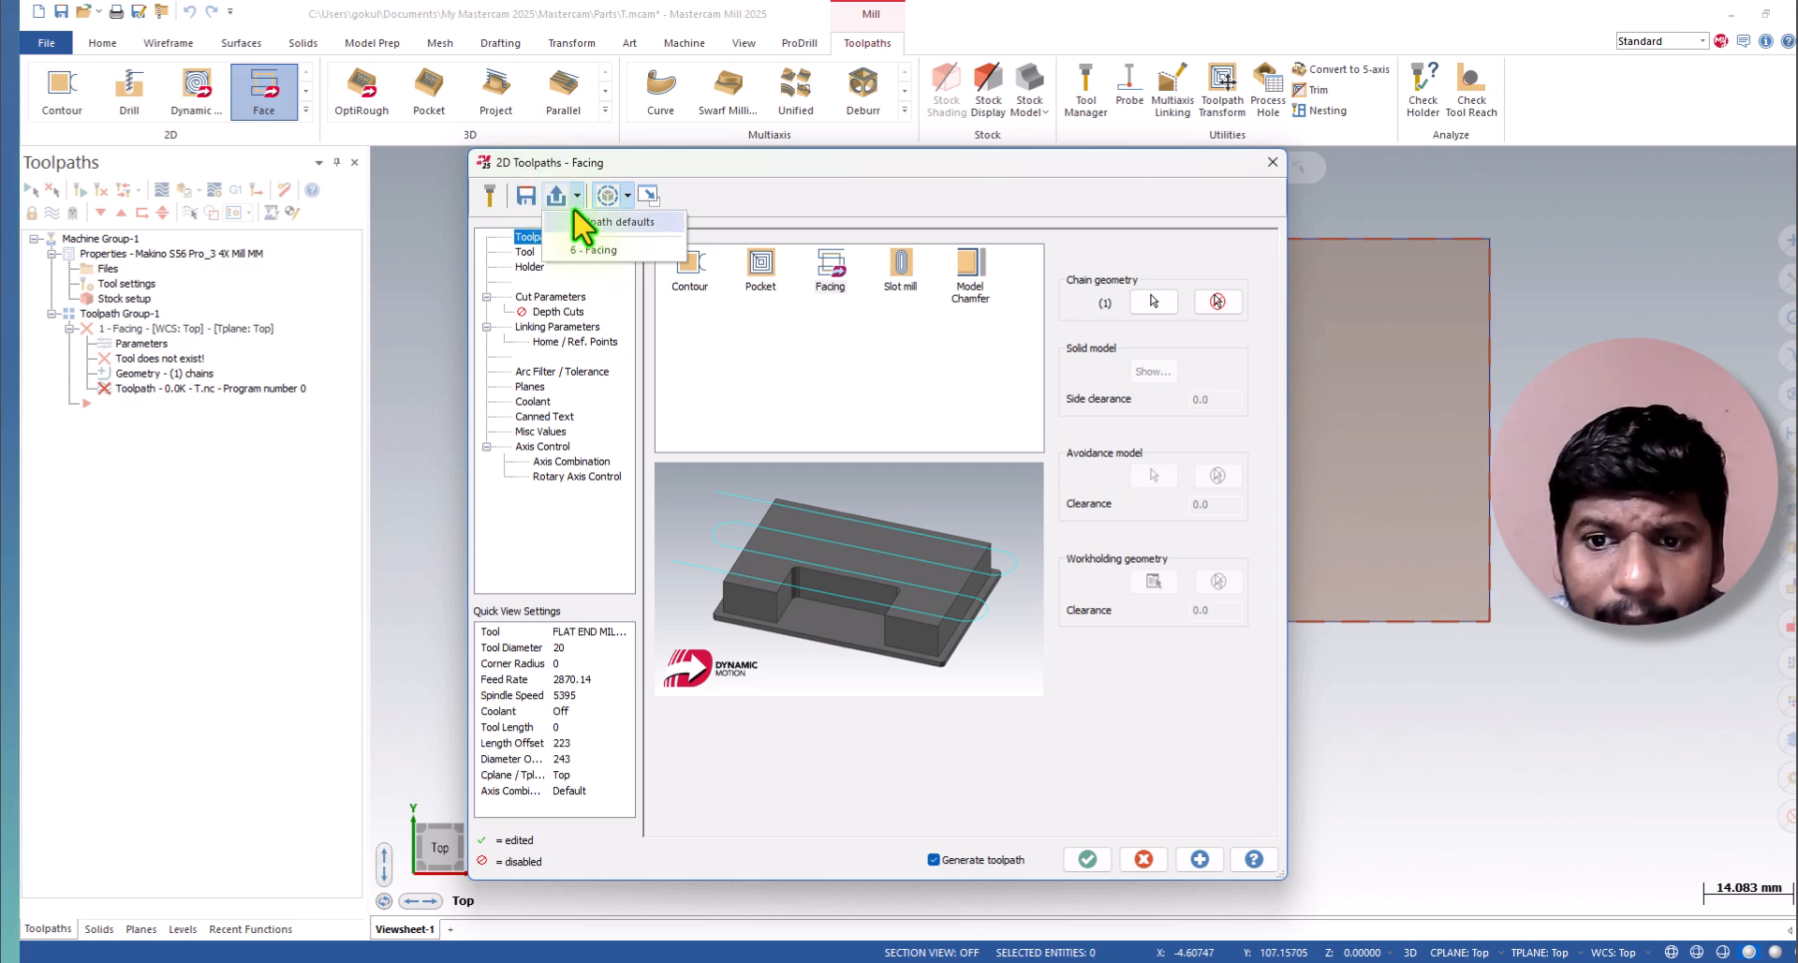
click(627, 200)
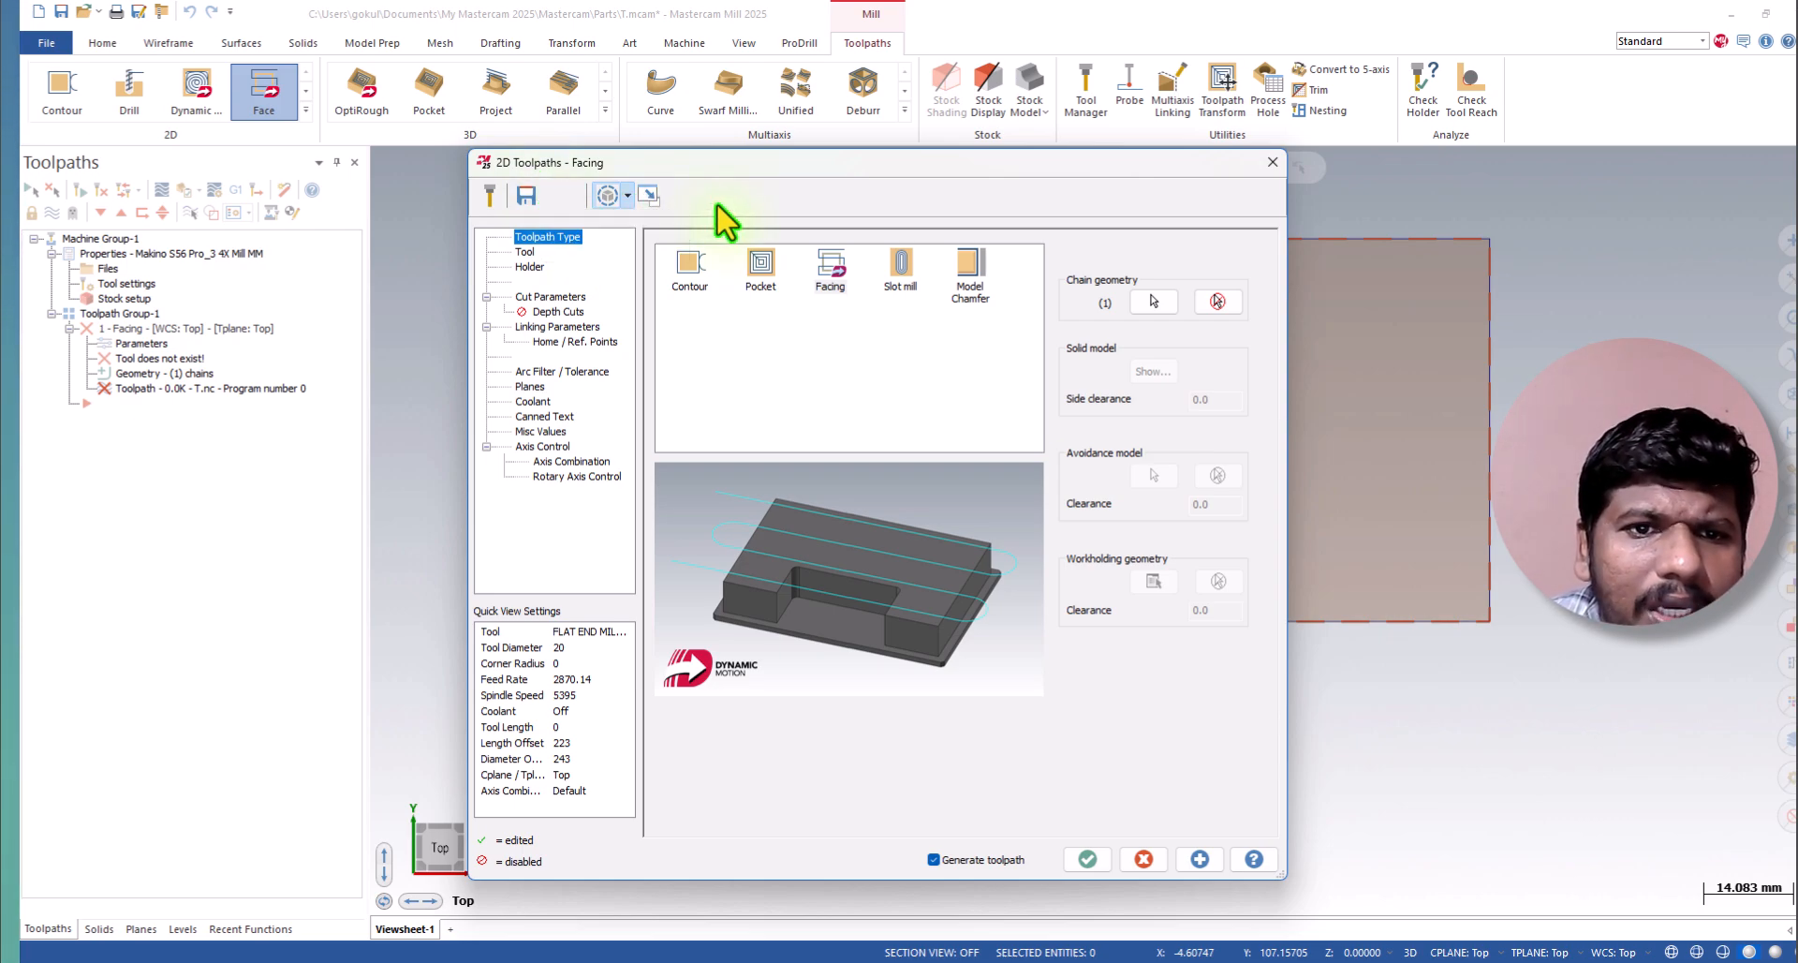
click(628, 200)
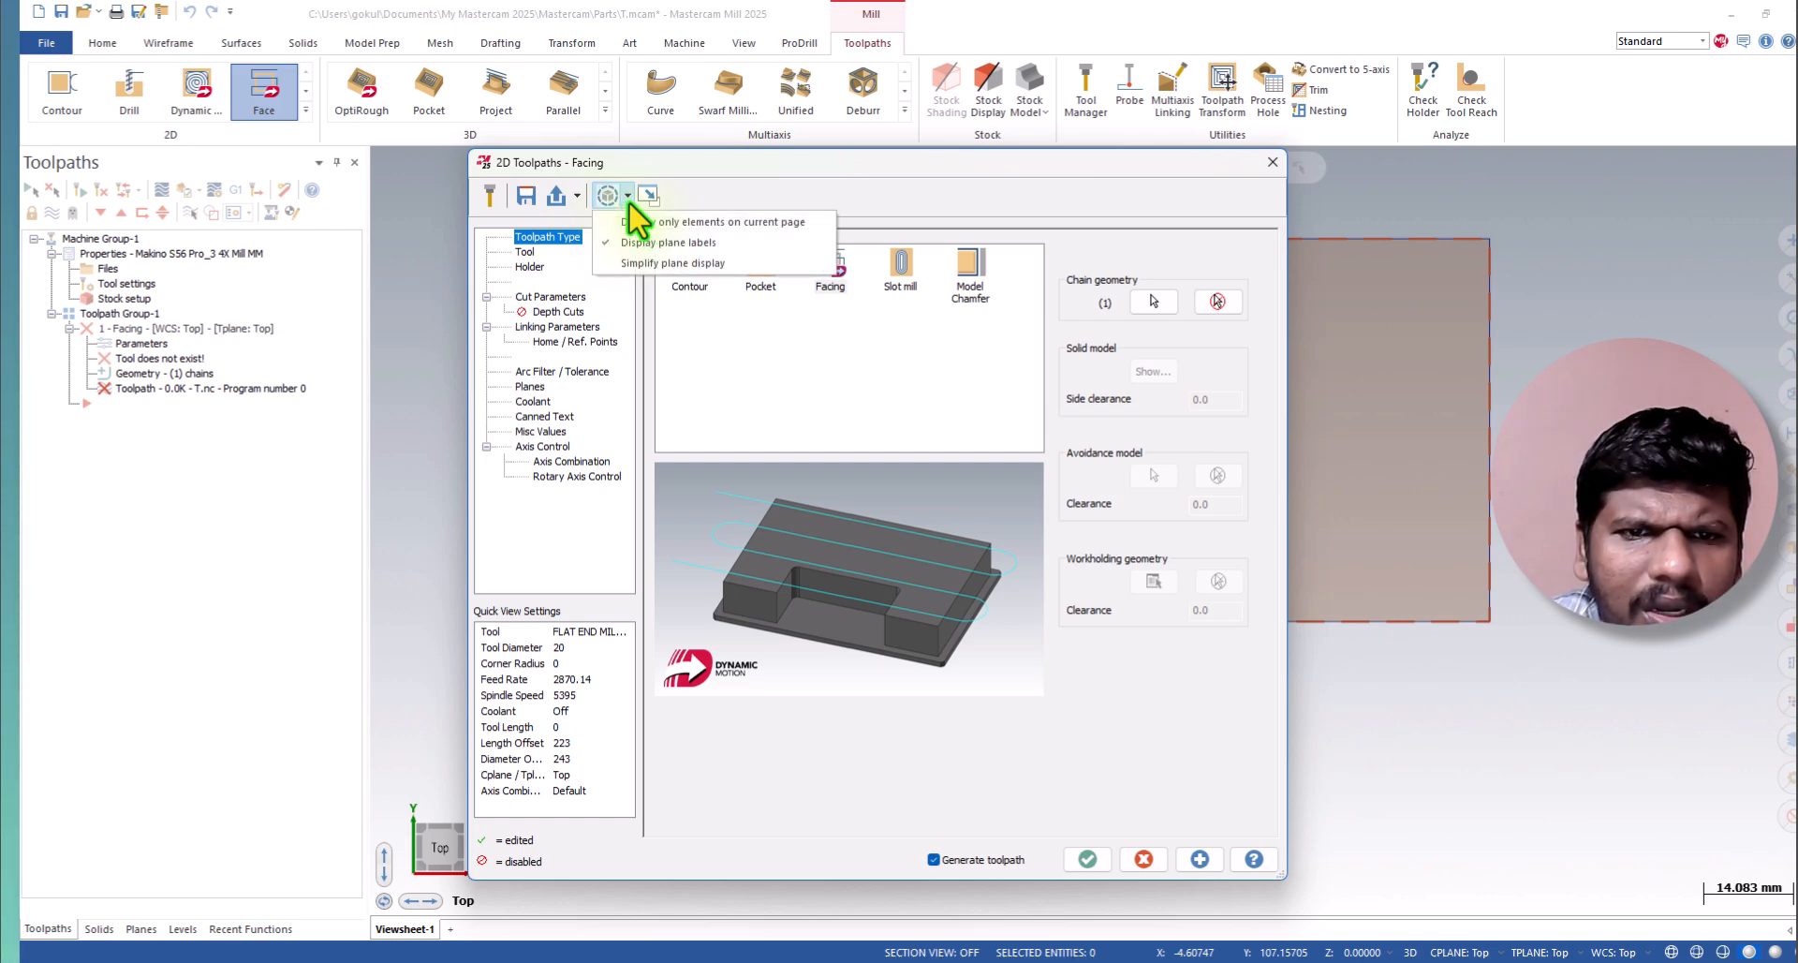
click(818, 448)
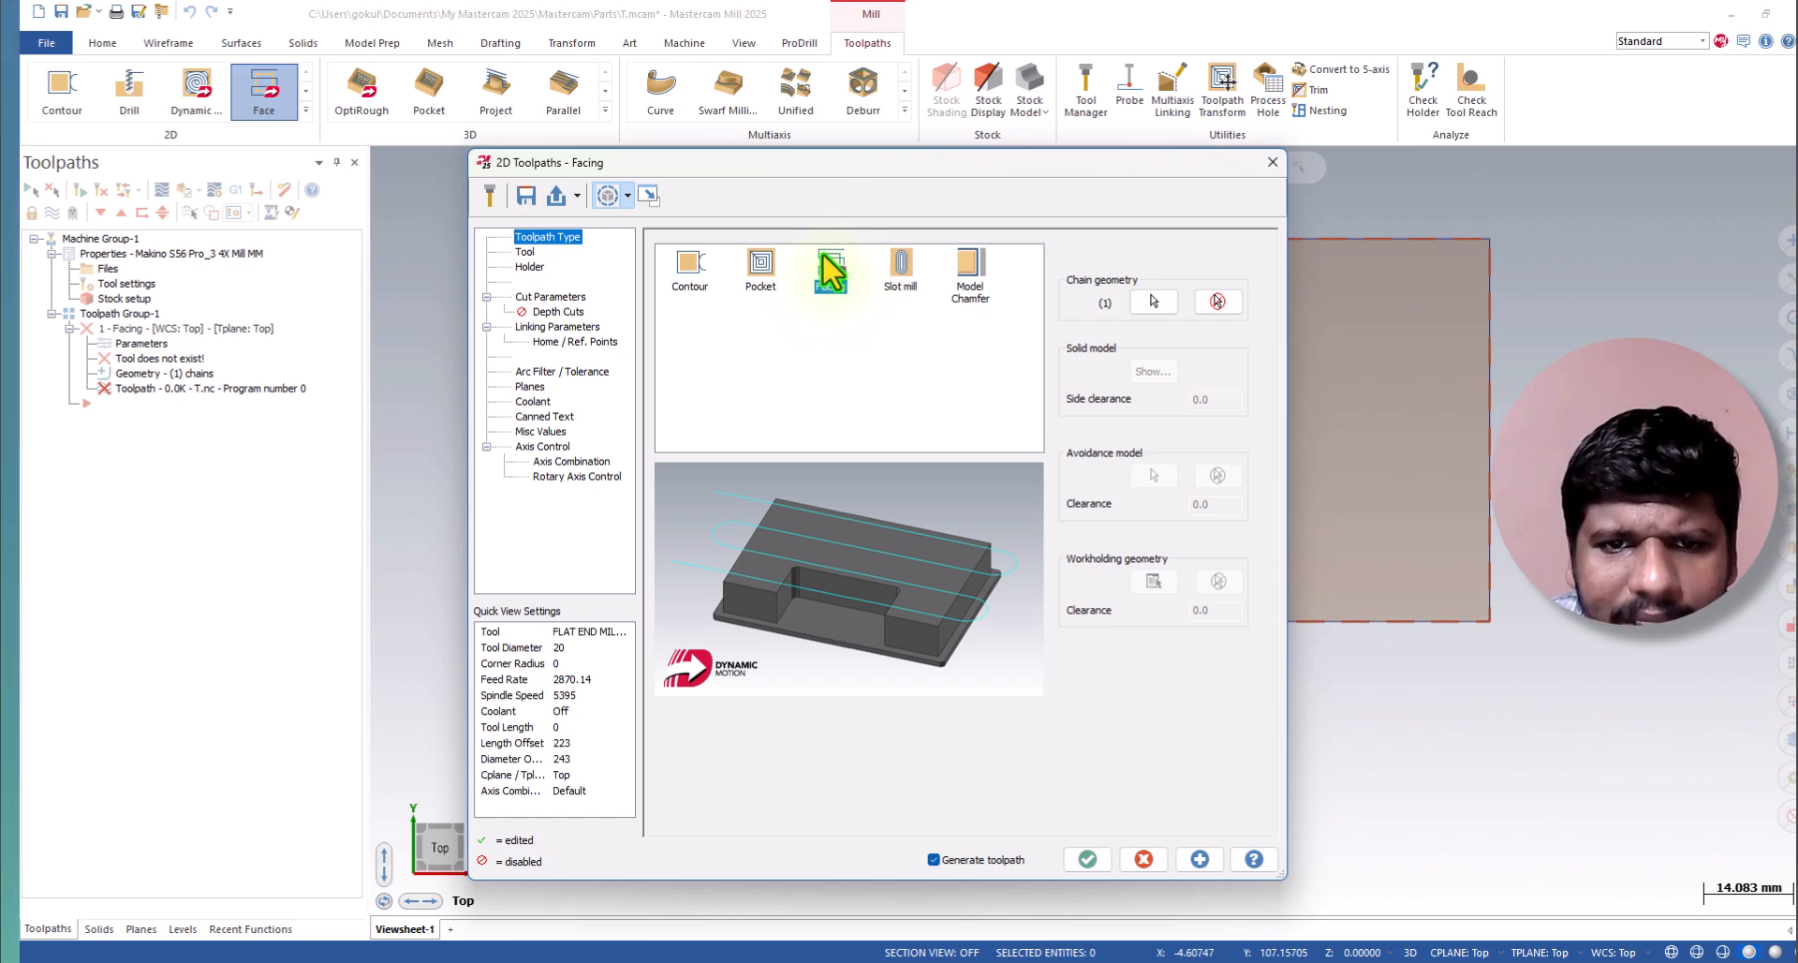
Open the Mill_mm.tooldb tool library from the facing toolpath's tool settings.
click(523, 253)
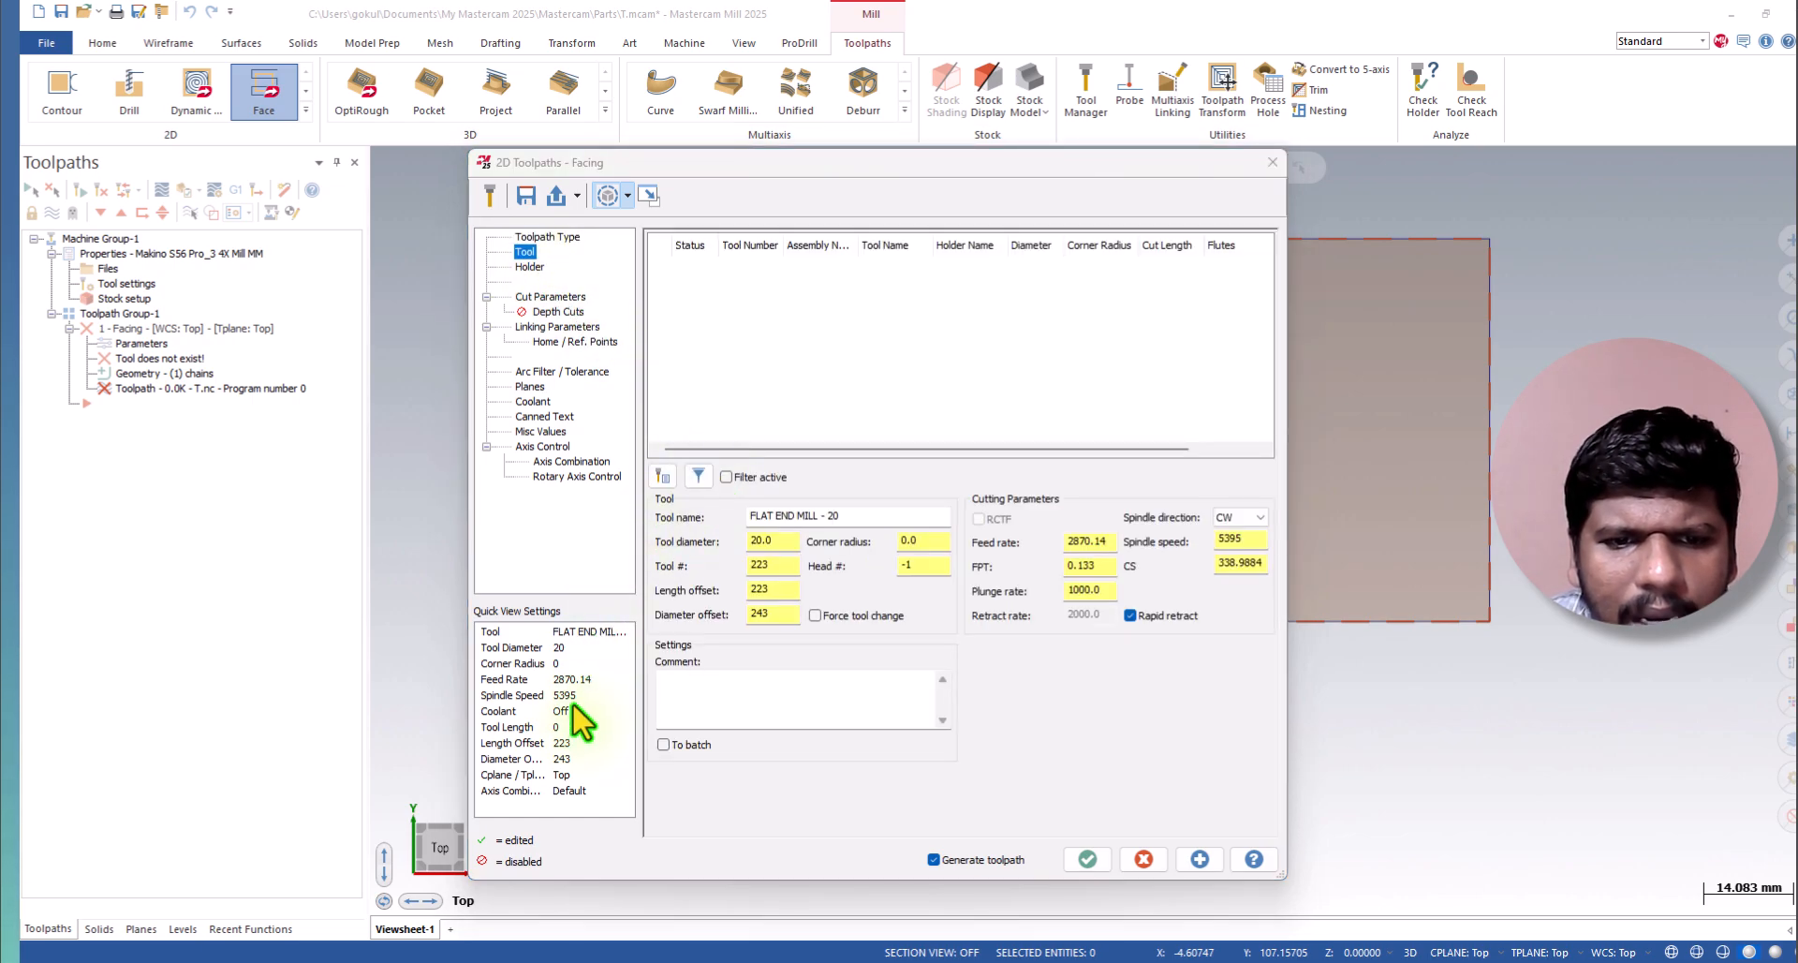
click(663, 477)
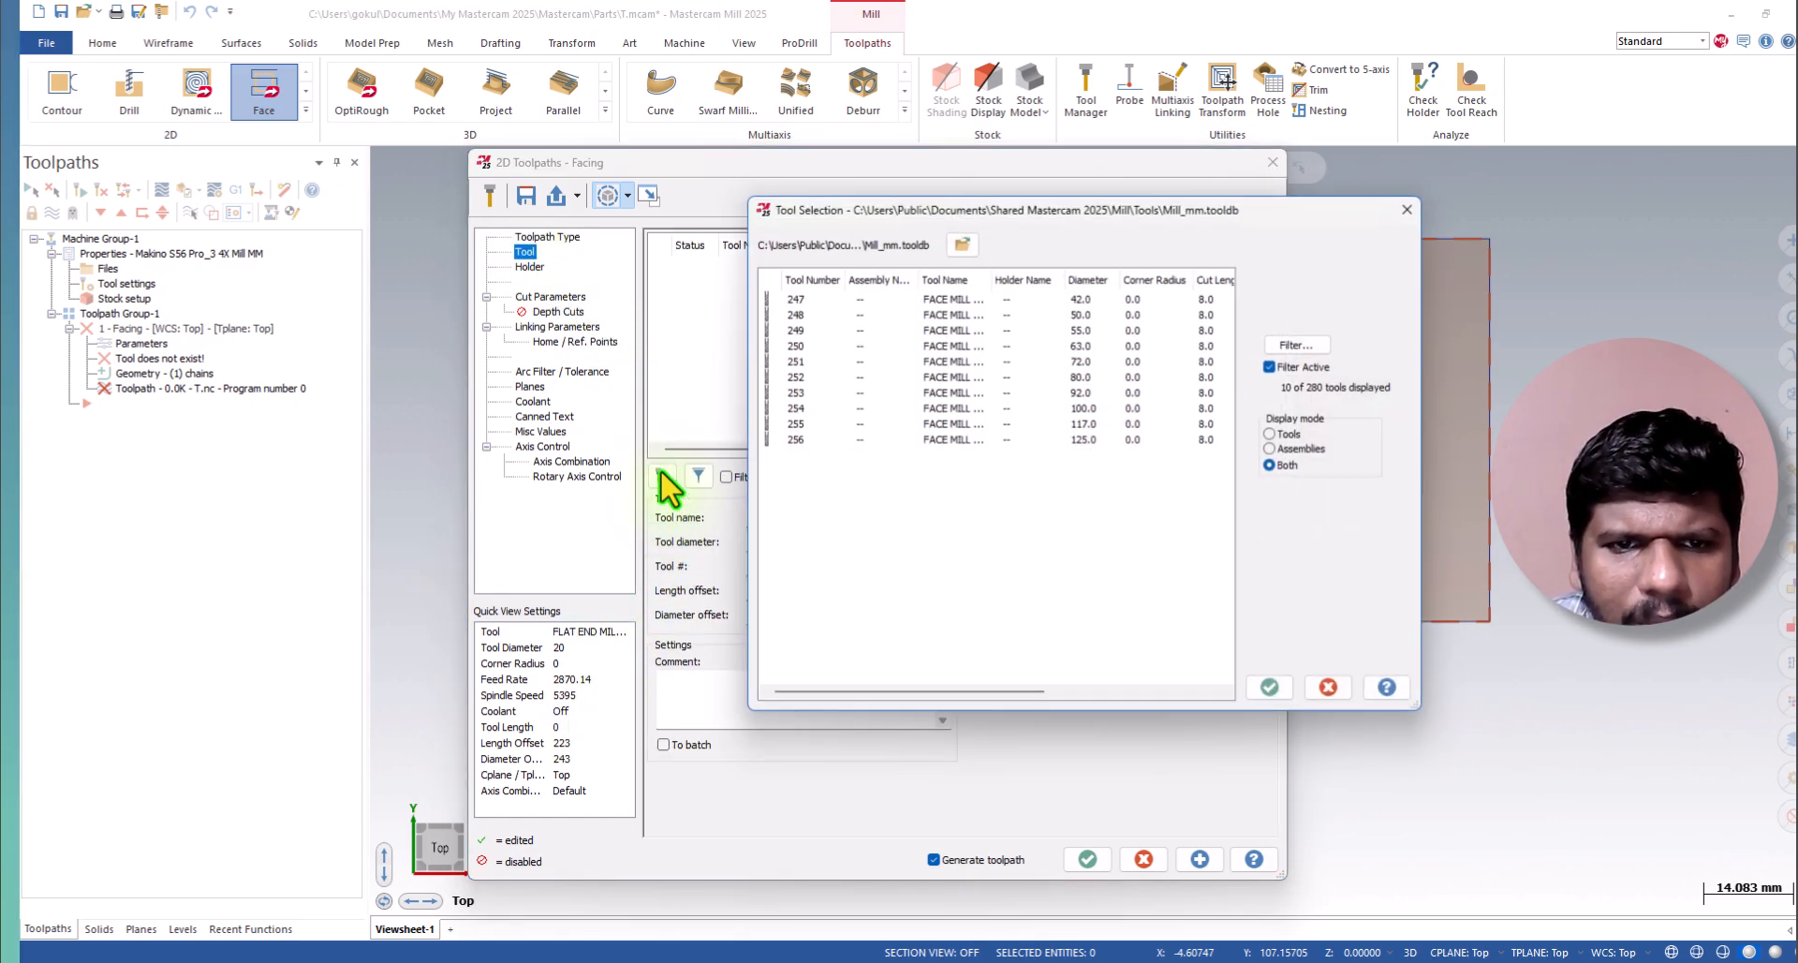
click(1300, 343)
click(236, 517)
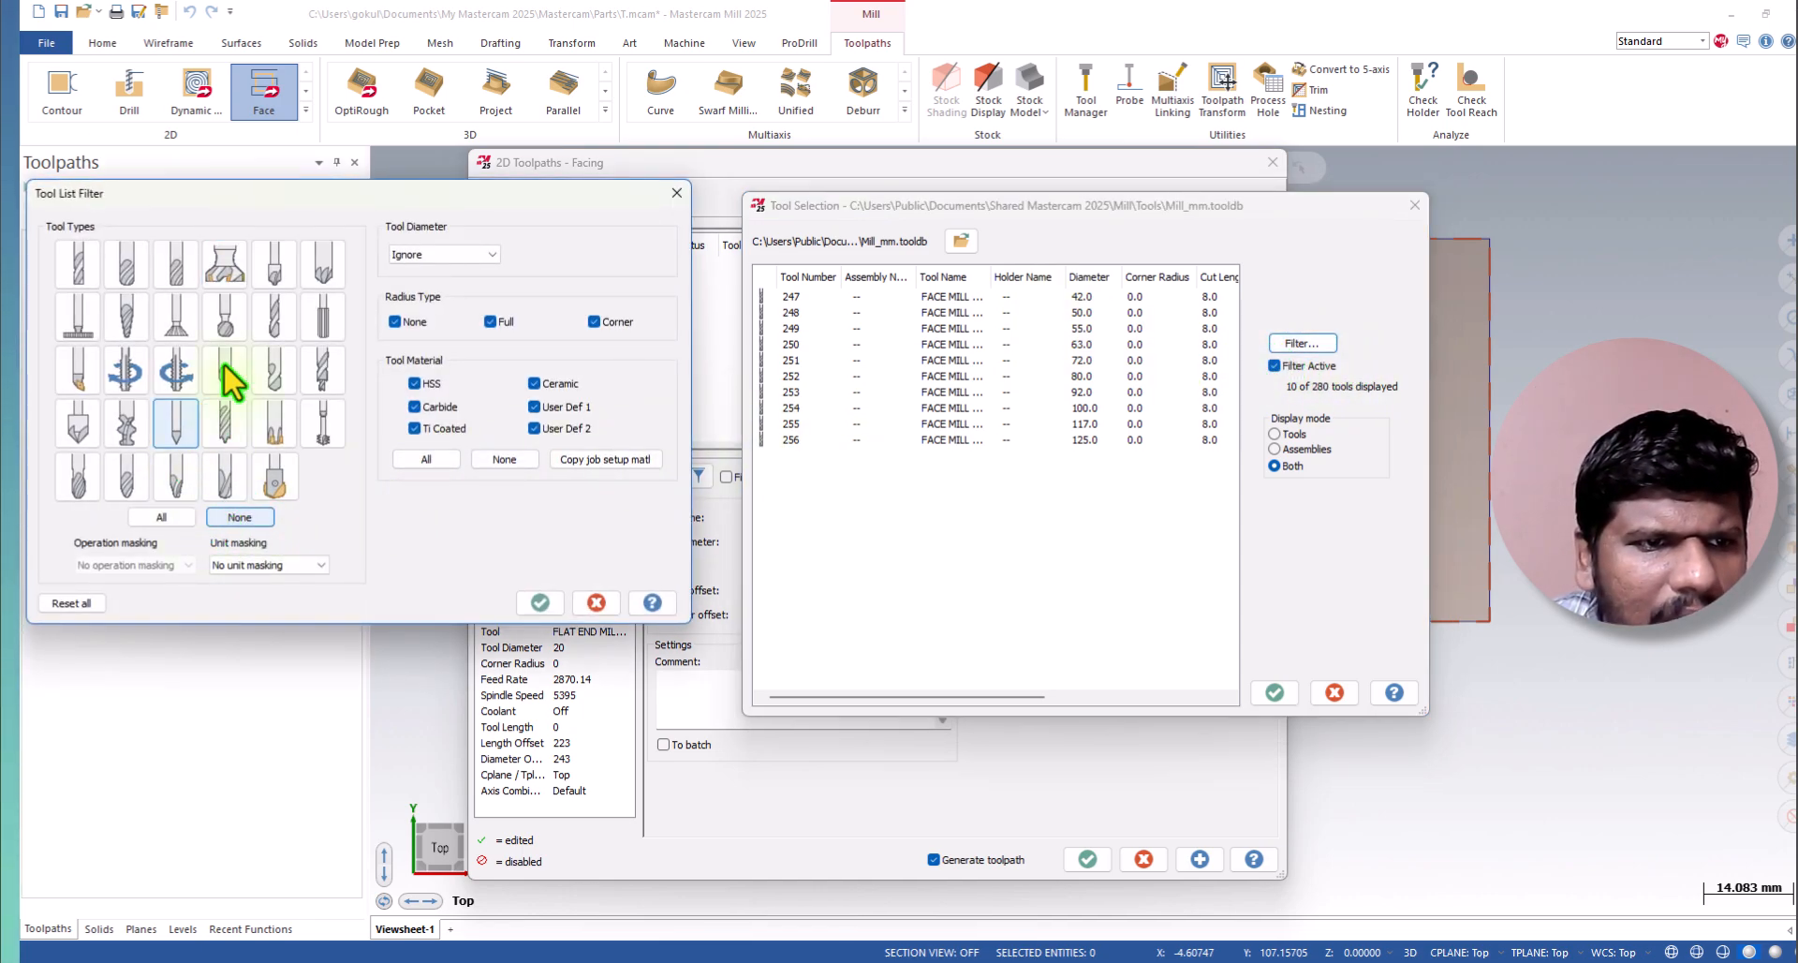
click(590, 602)
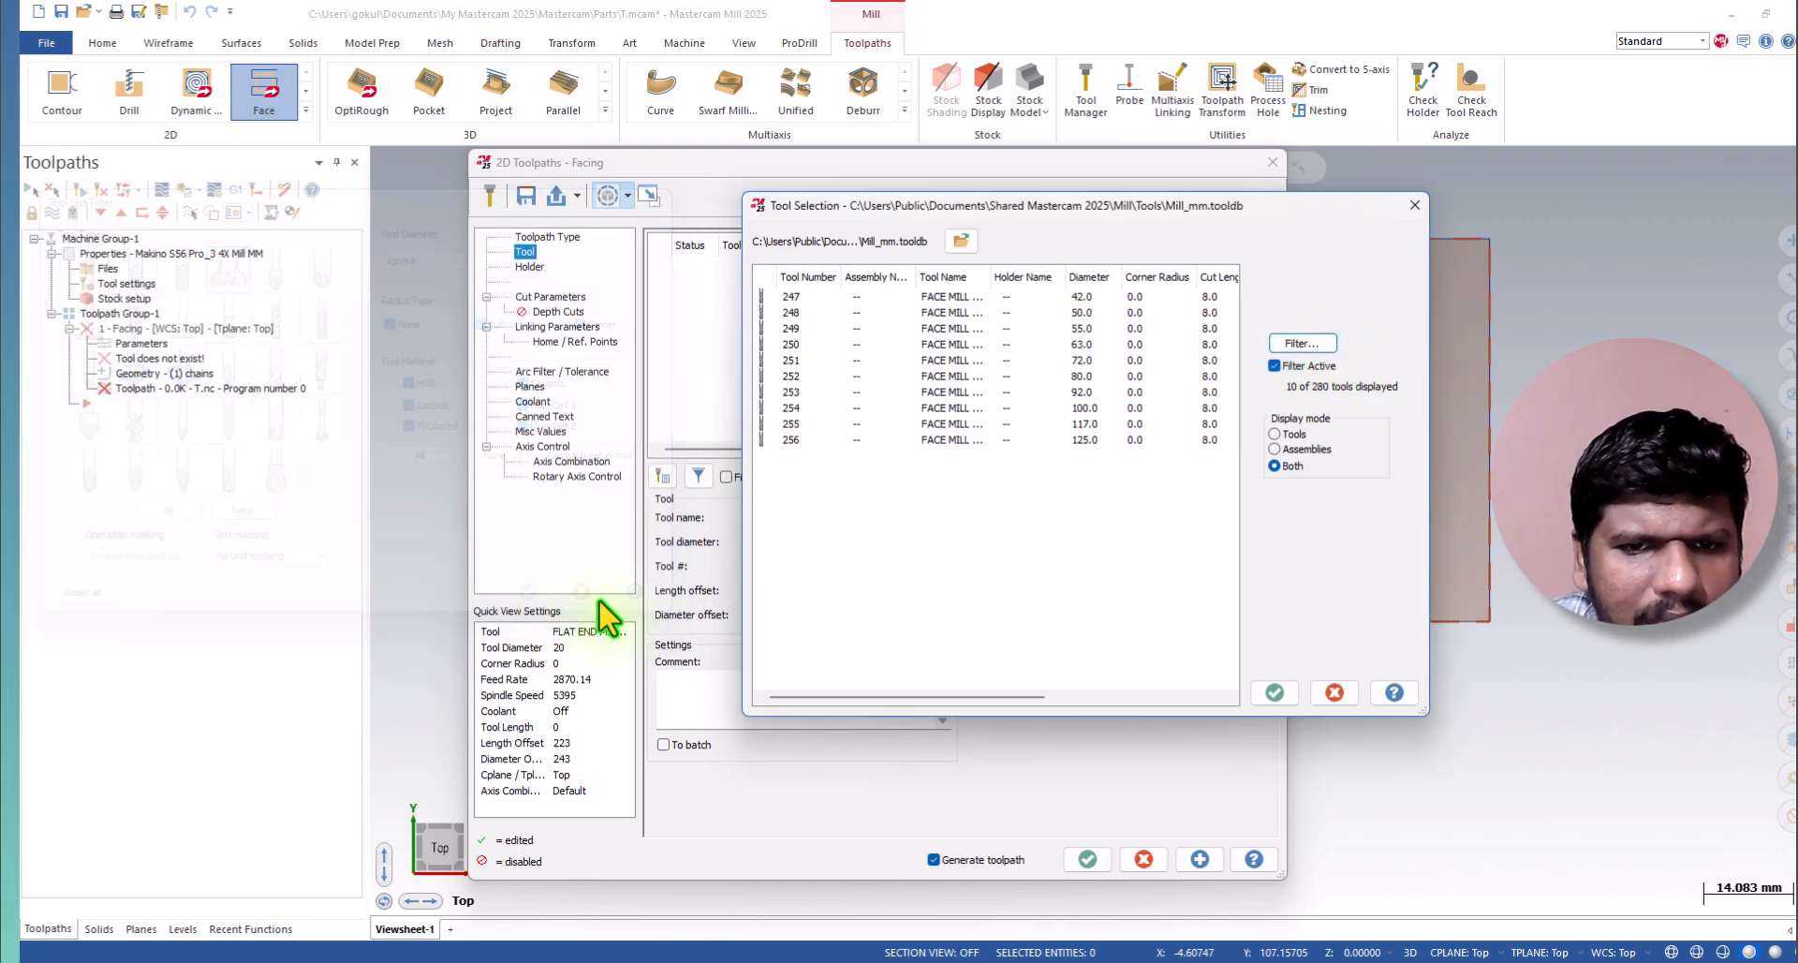
Choose face mill number 250 with a 63 mm diameter from the library as the facing tool.
click(1024, 344)
click(1047, 377)
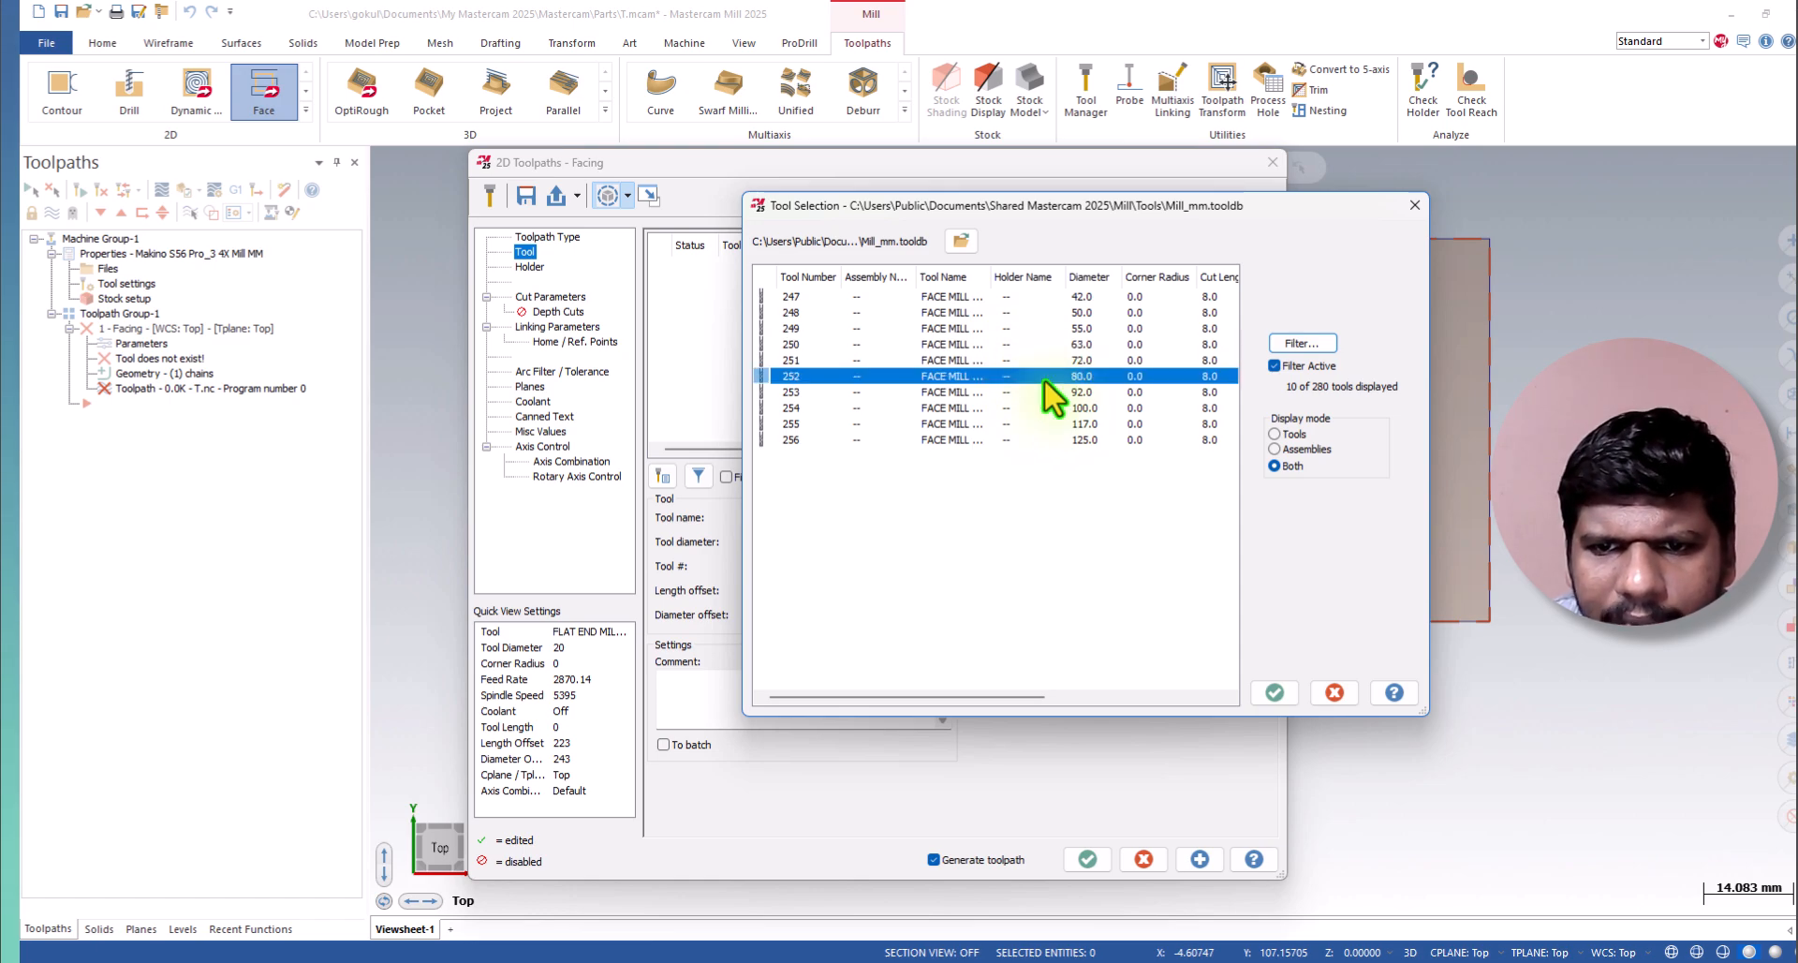
click(1049, 345)
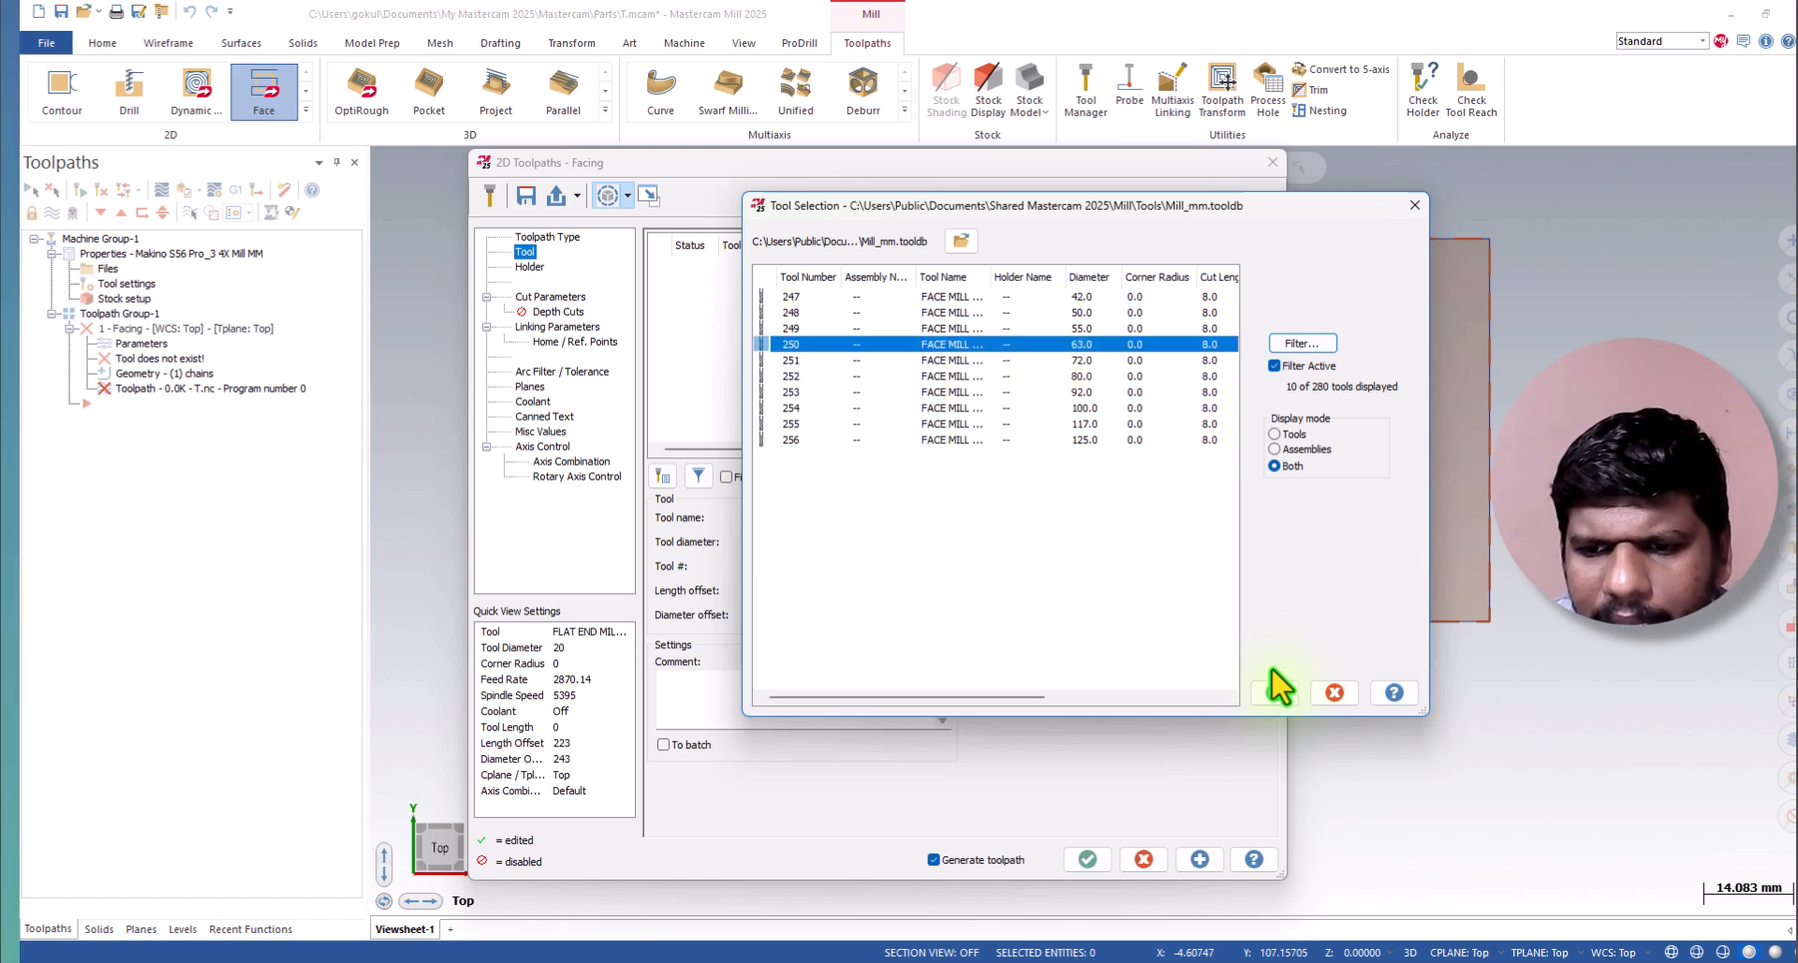
click(1274, 691)
Open the face mill's holder settings and preview the larger HSK63ATT holders, such as HSK63ATT100630 and HSK63ATT125472.
click(531, 266)
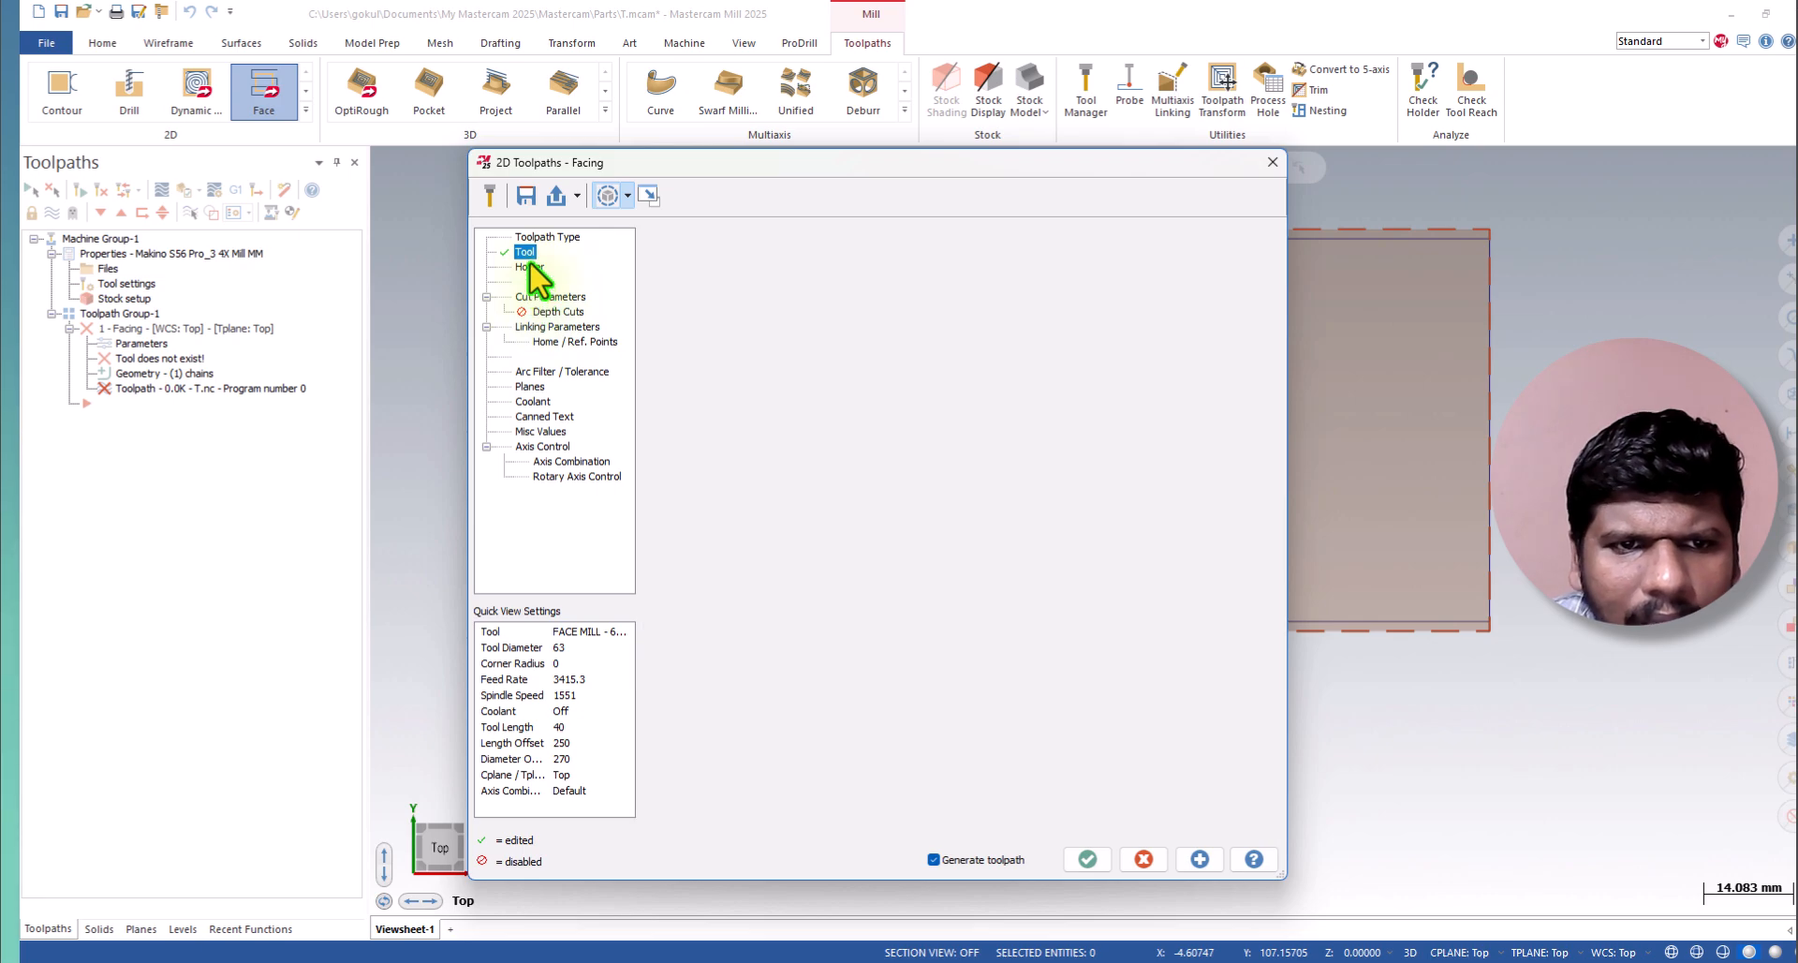
click(684, 301)
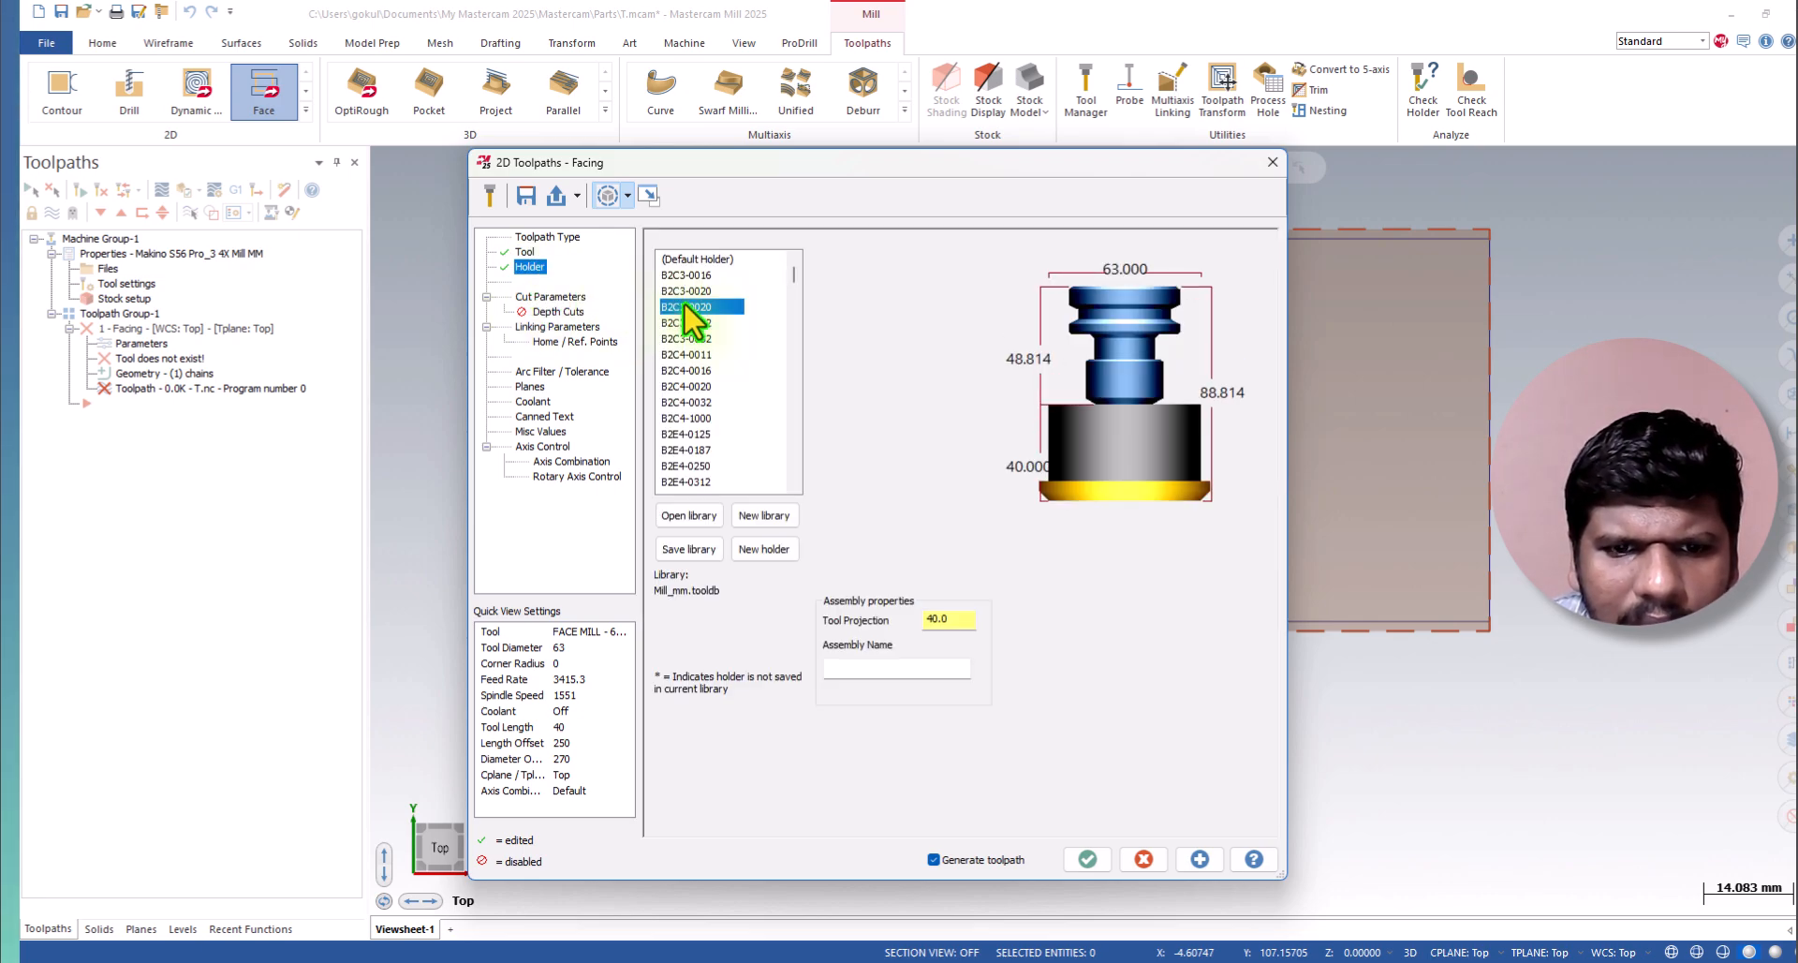
scroll(691, 418, down, 5)
drag(792, 279, 797, 471)
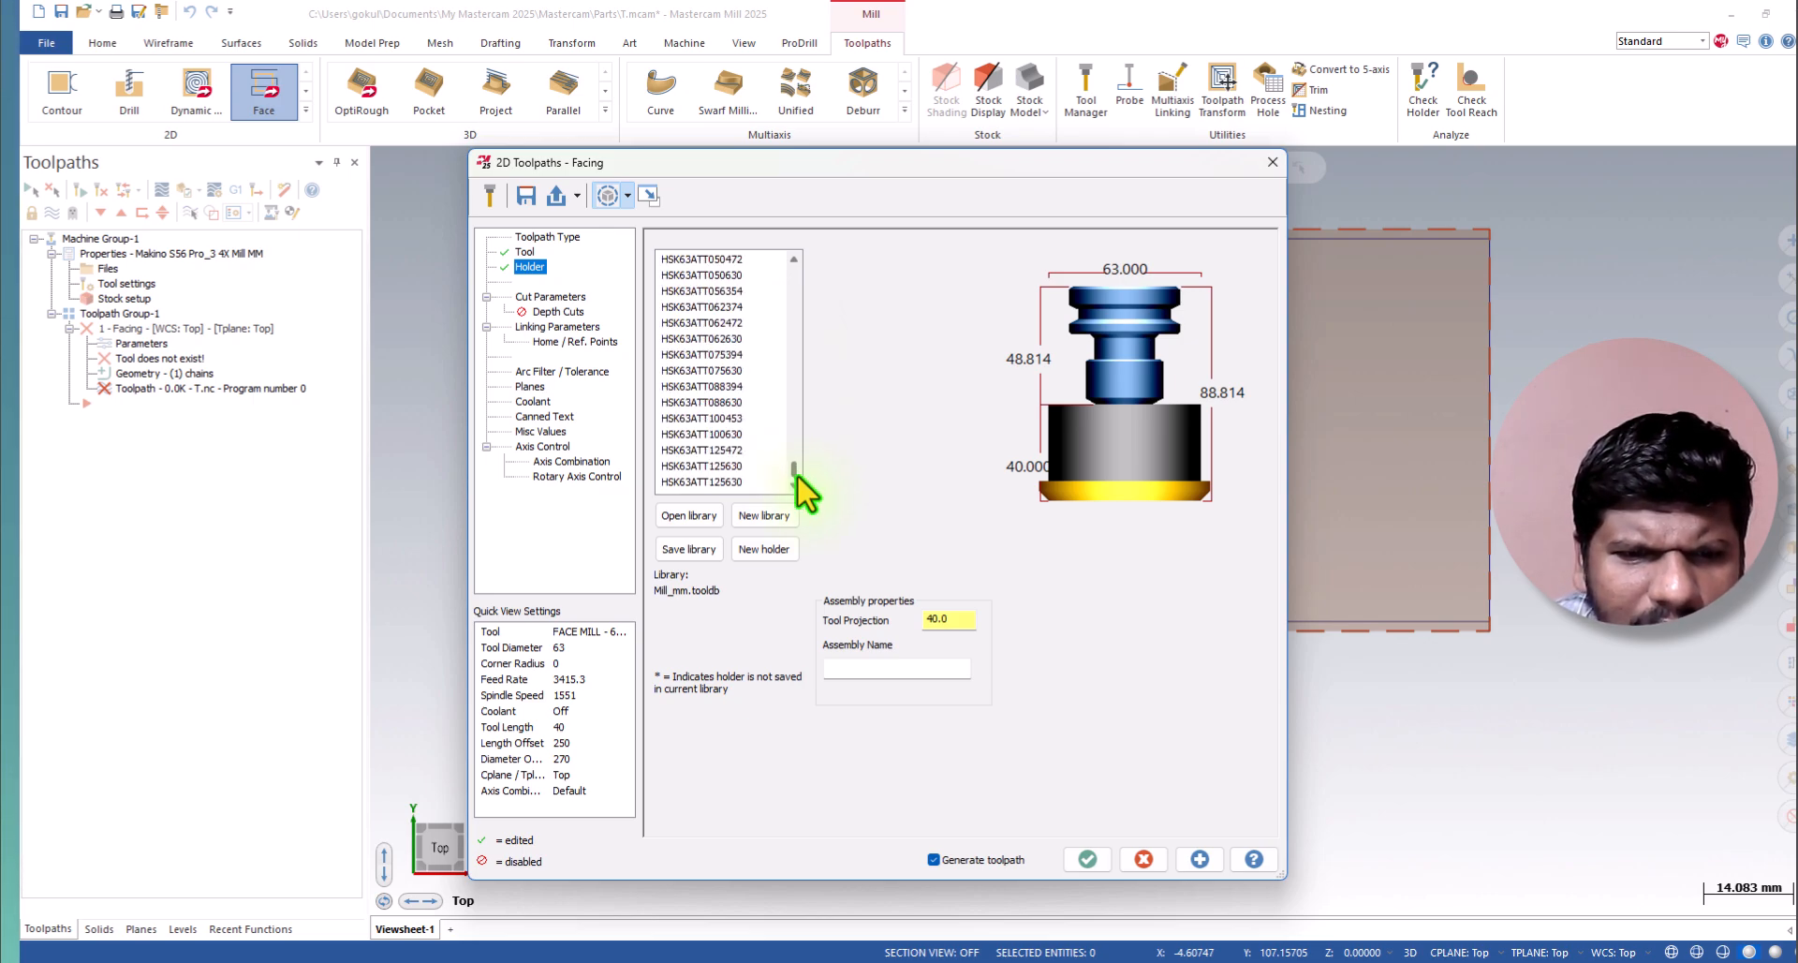
click(683, 356)
click(680, 418)
click(670, 438)
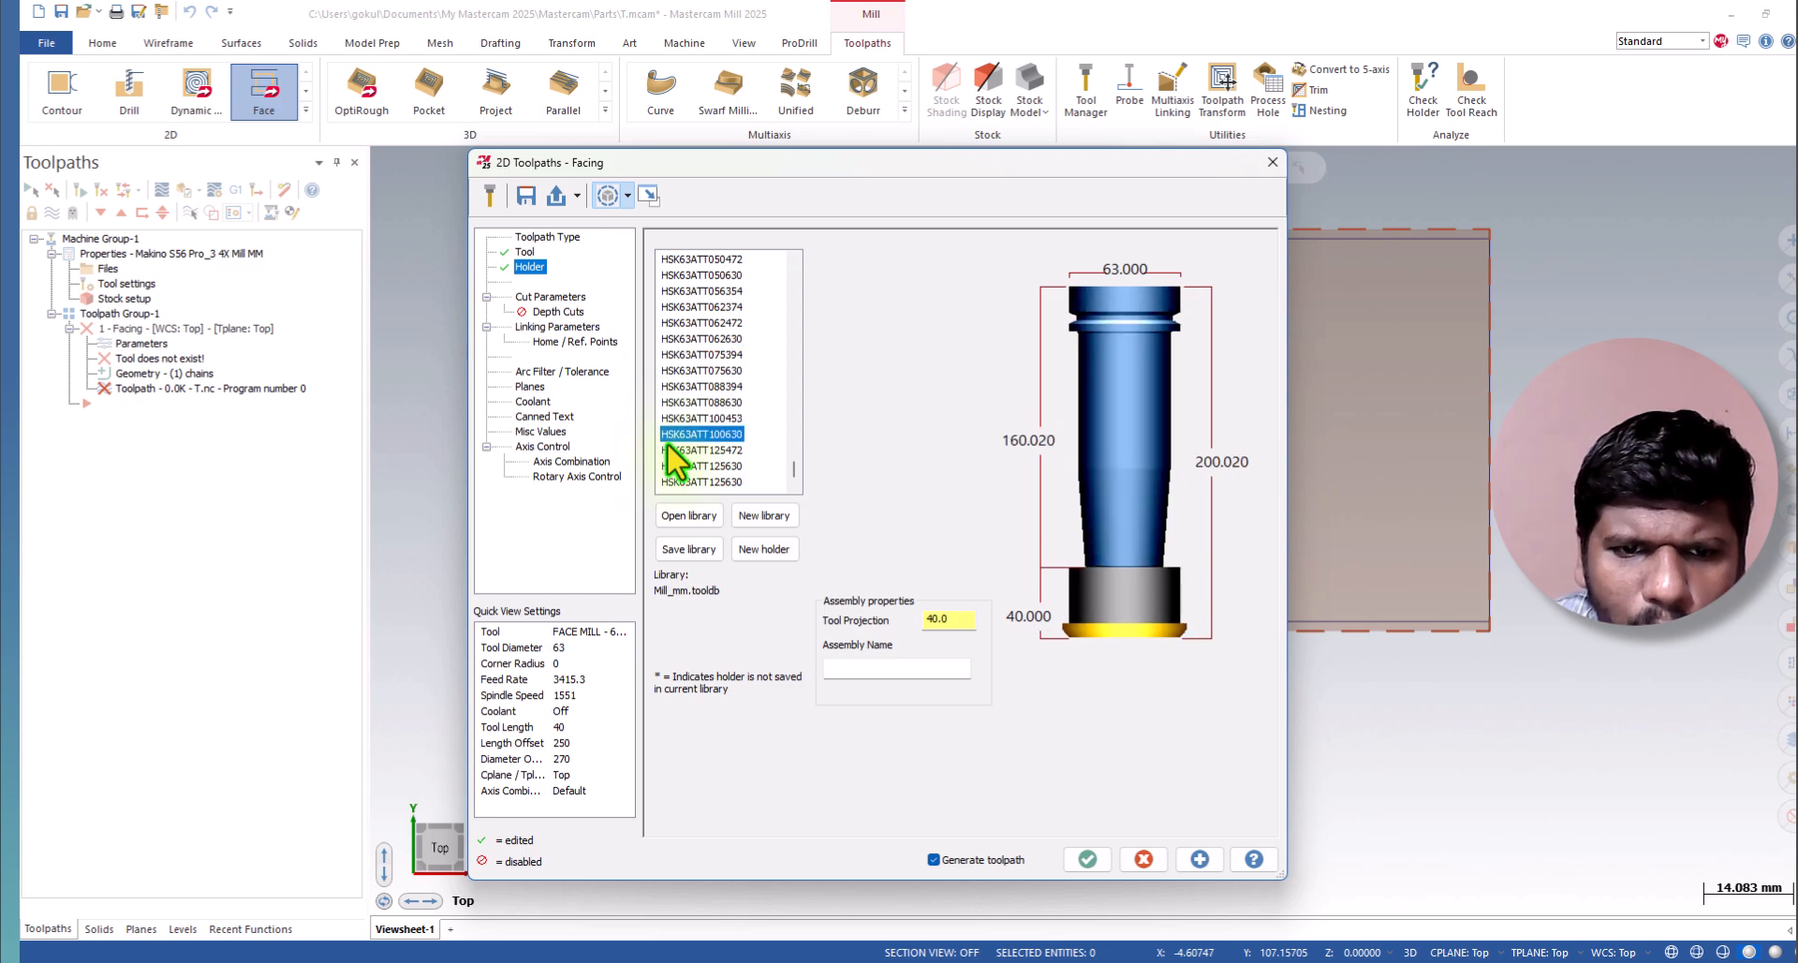
click(676, 453)
click(686, 403)
click(695, 450)
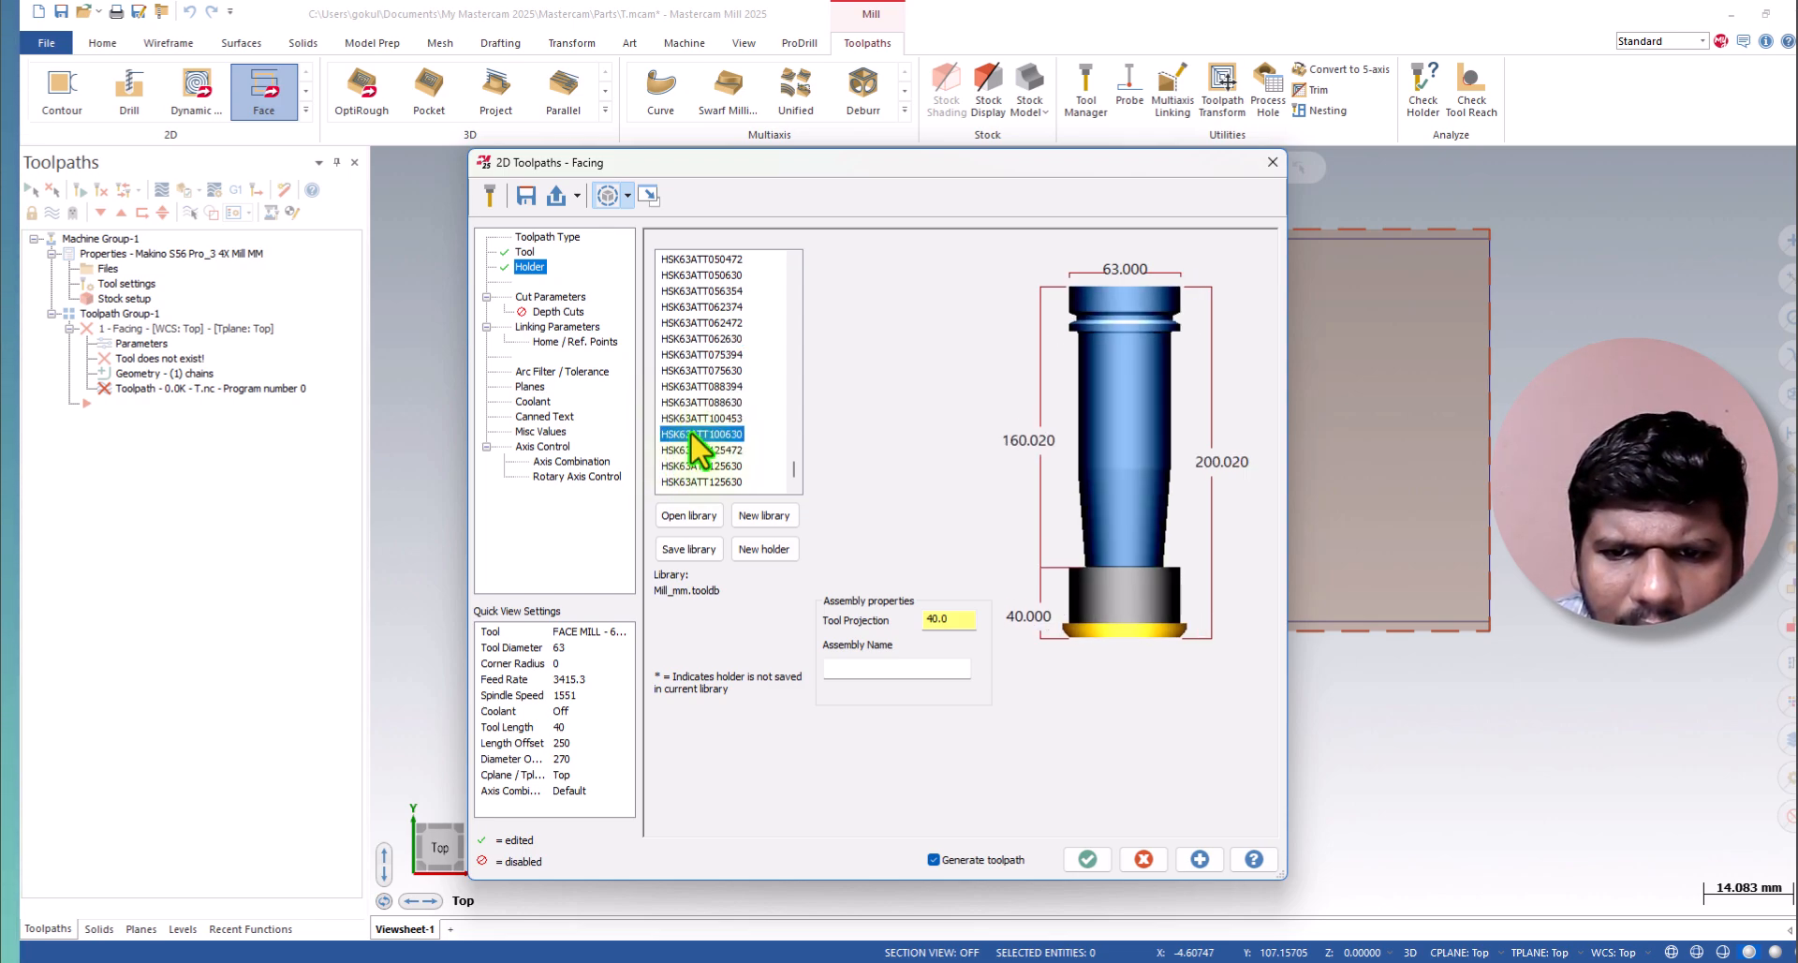
click(694, 451)
click(694, 482)
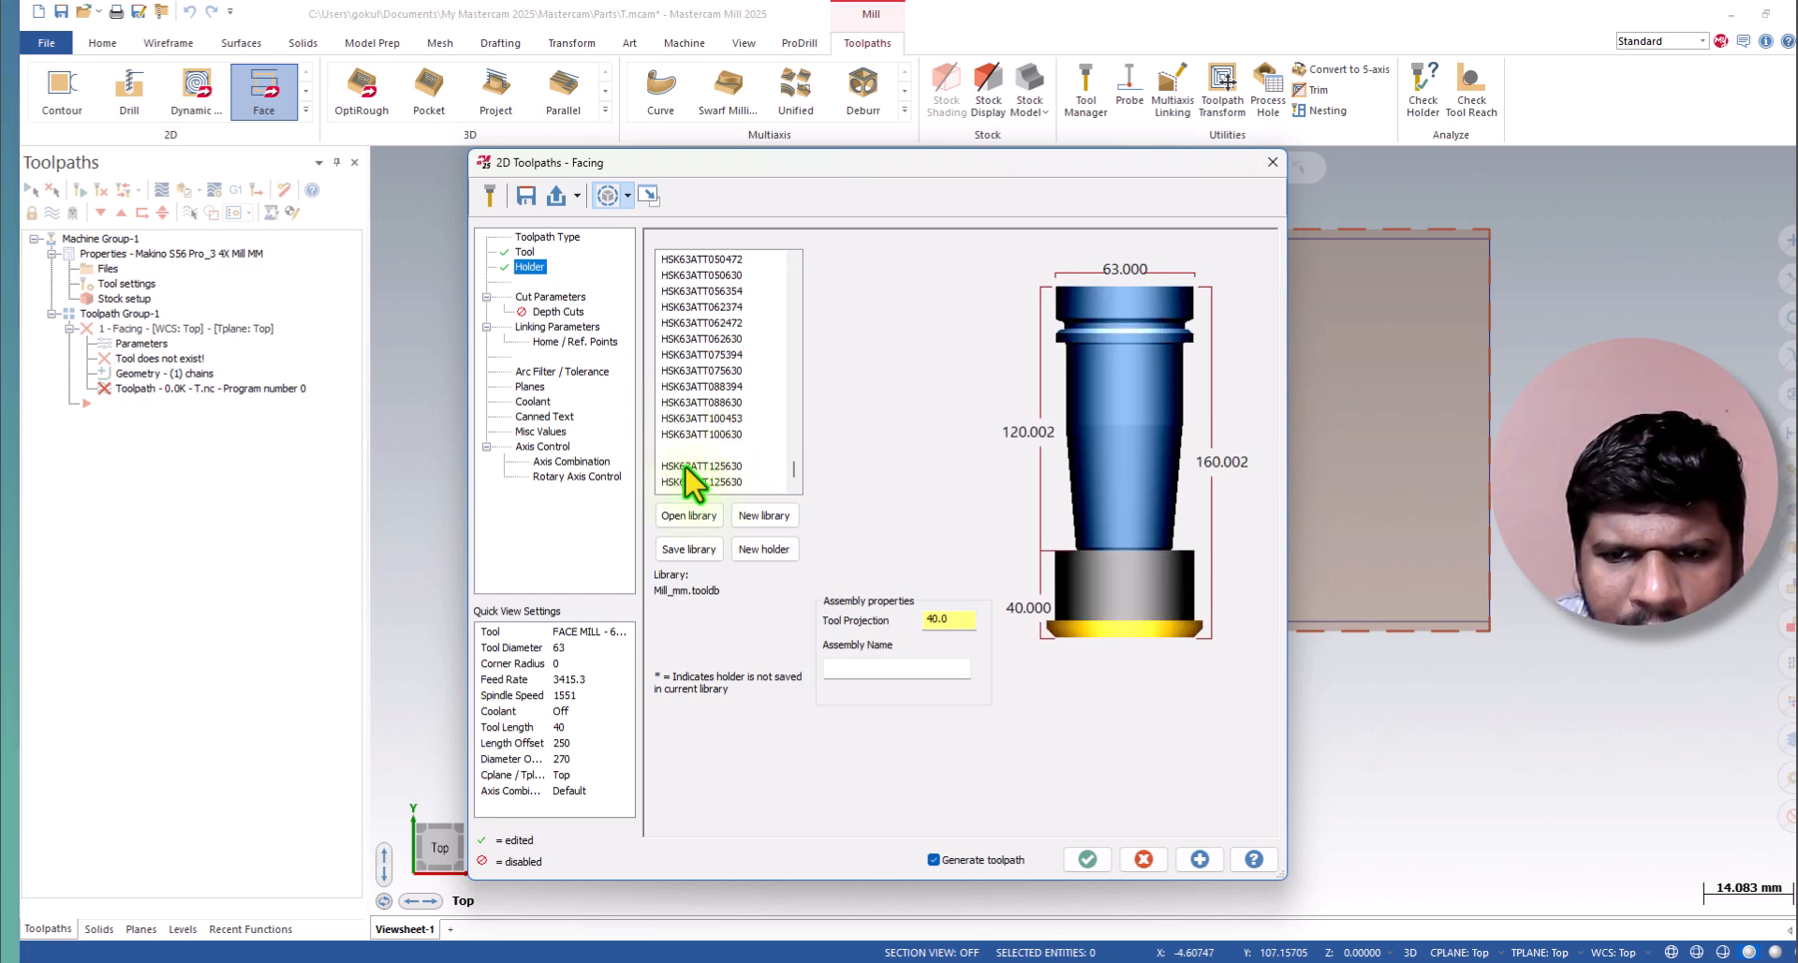
Compare the smaller HSK63ATT holders for the face mill, including HSK63ATT062630, HSK63ATT050630, HSK63ATT031630 and HSK63ATT025315.
click(702, 339)
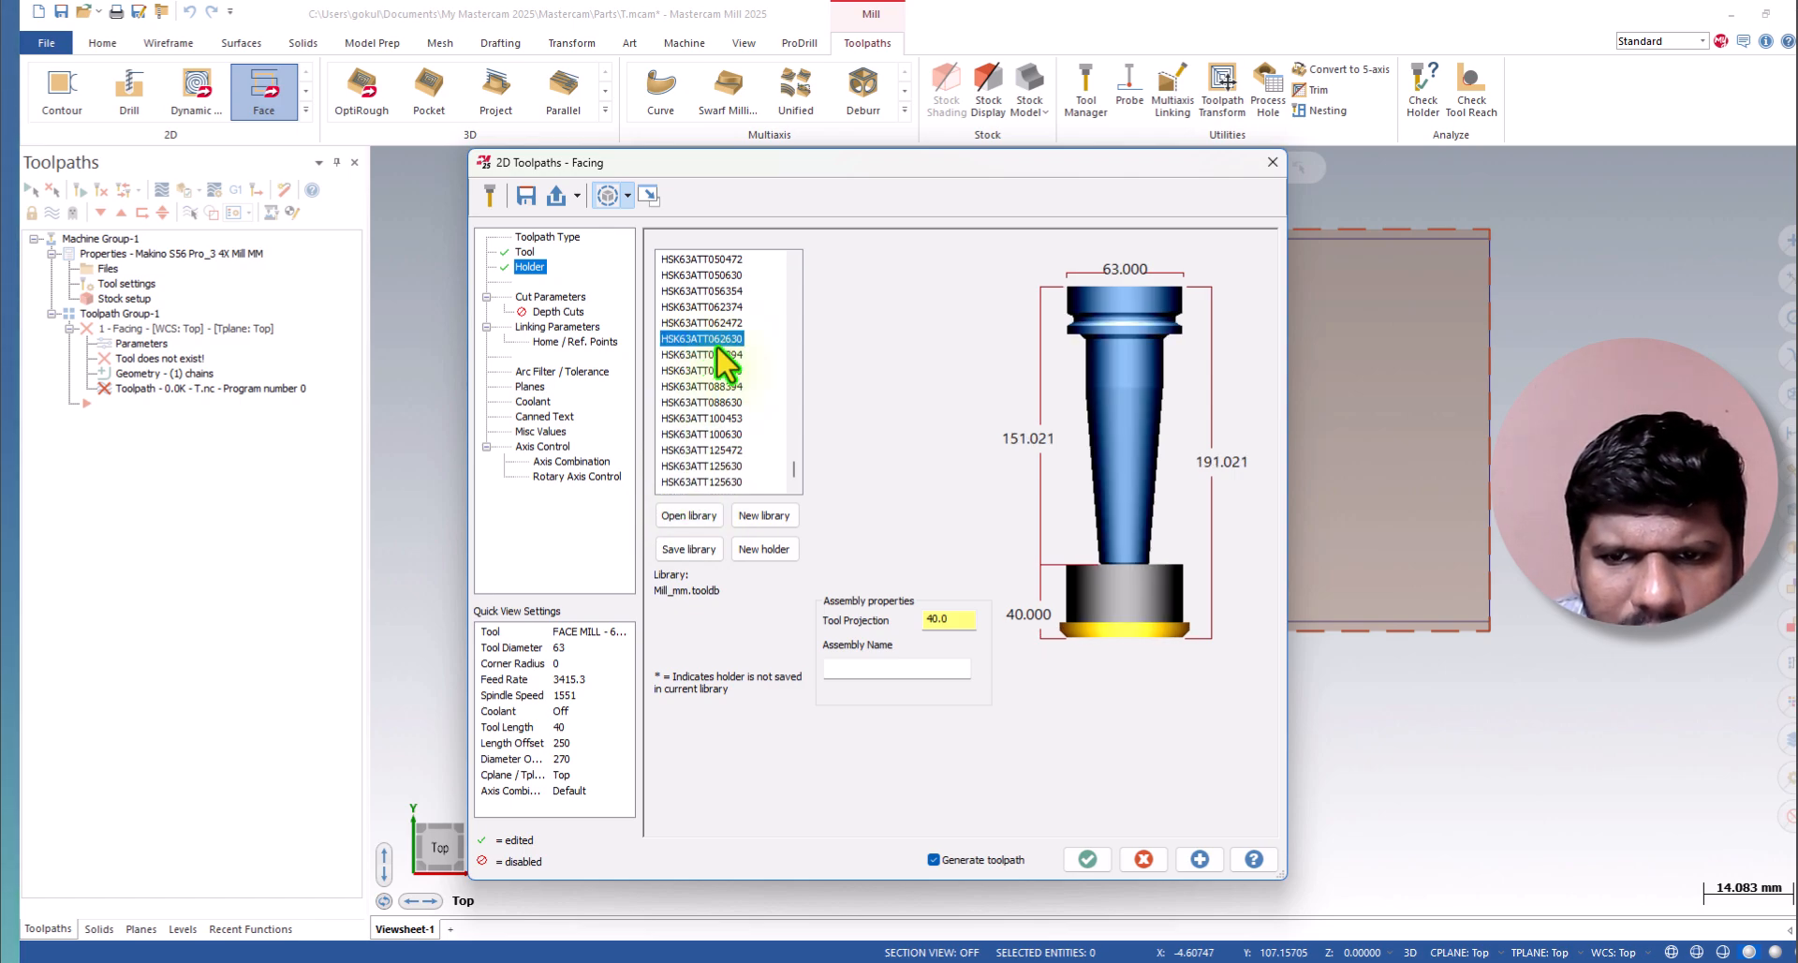
click(695, 356)
click(693, 329)
scroll(698, 330, up, 3)
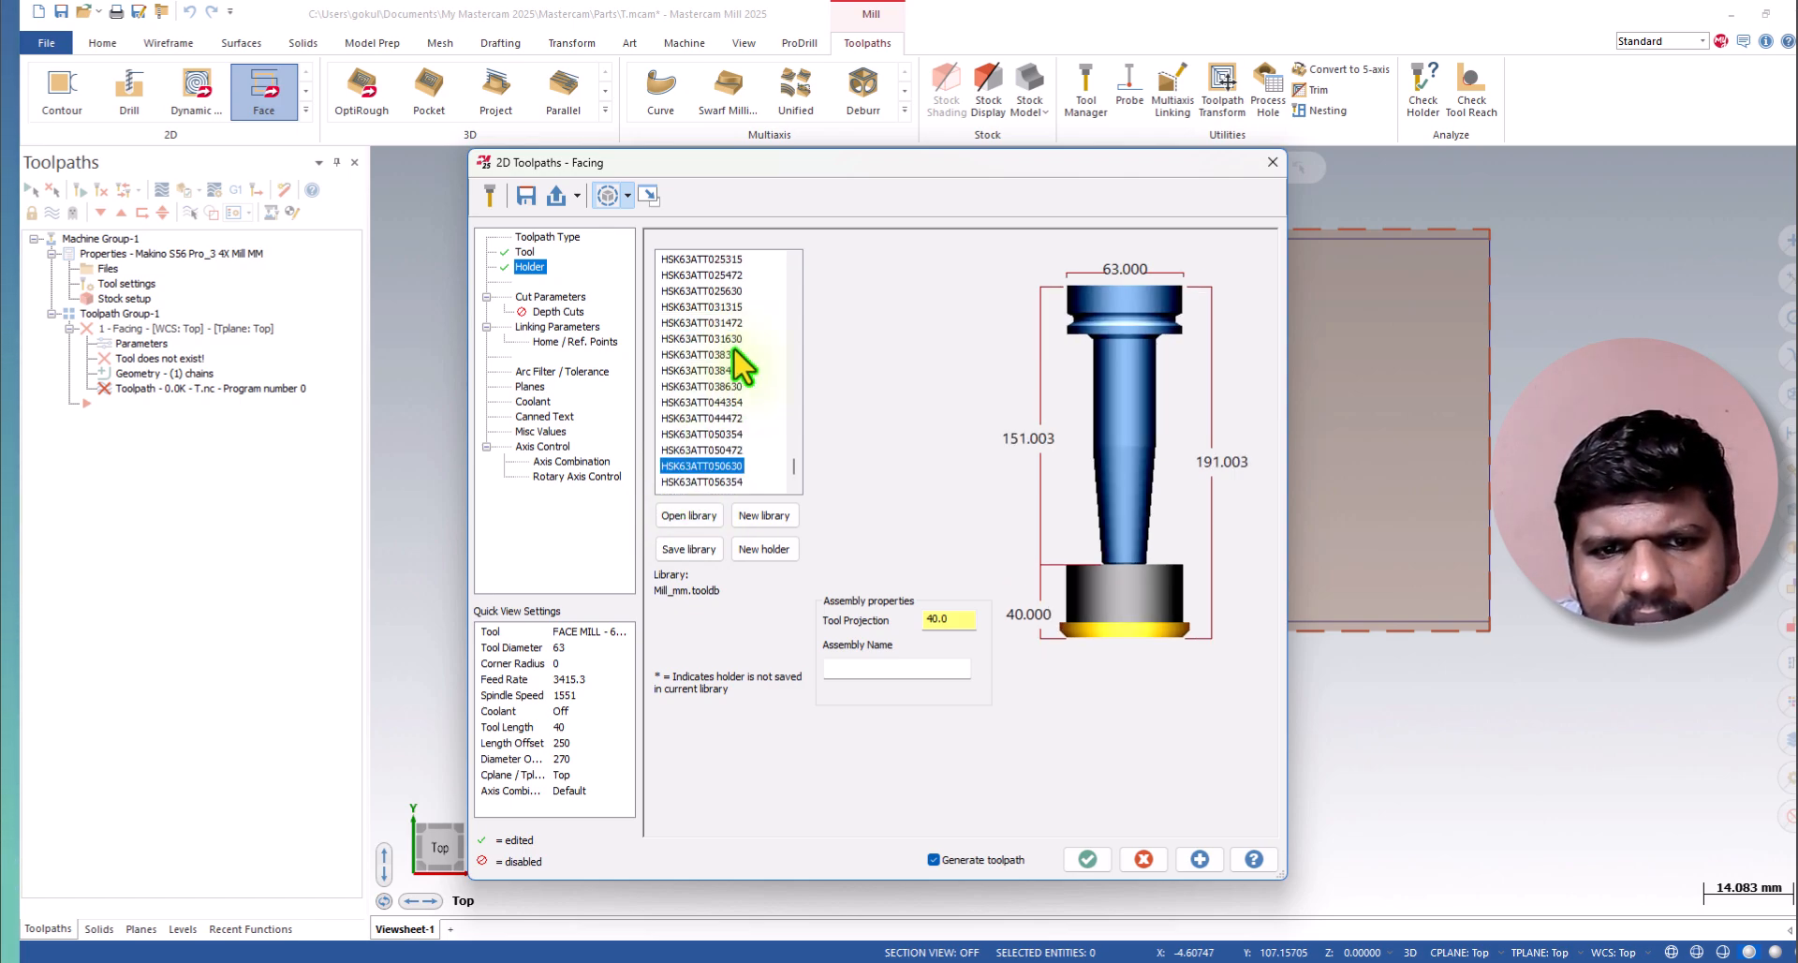
click(677, 406)
click(683, 338)
scroll(682, 336, up, 3)
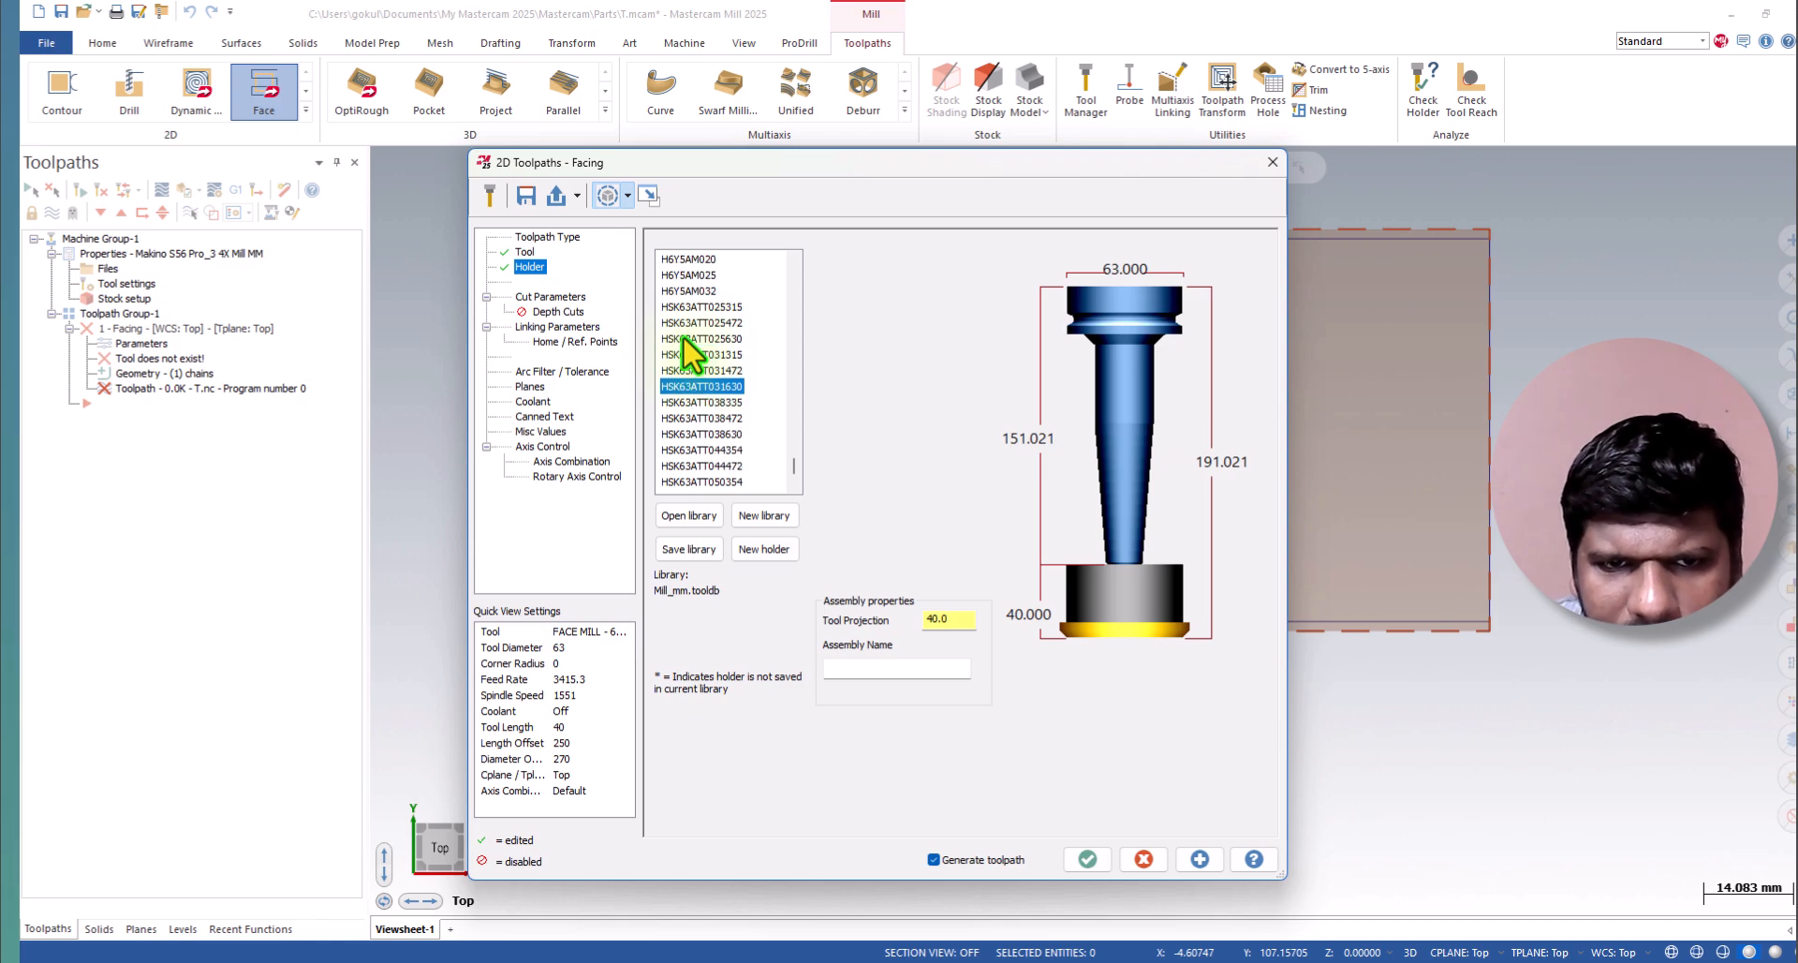
click(695, 402)
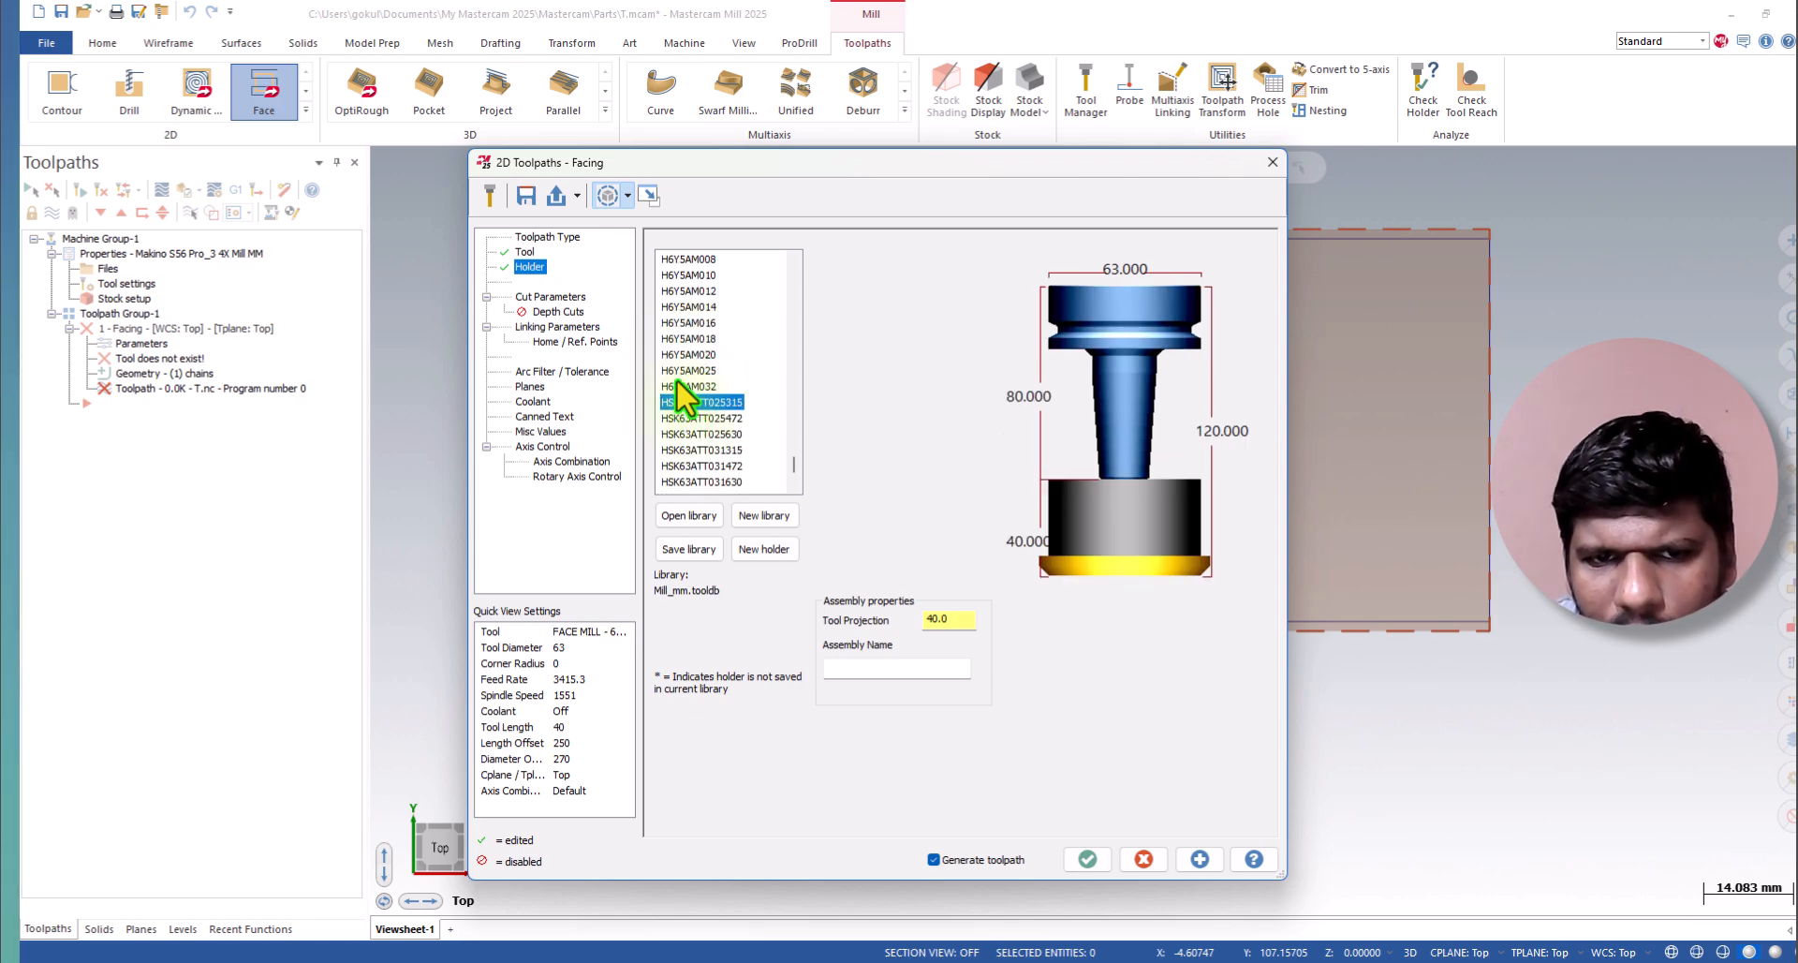
Preview other holders for the face mill, including H6Y5AM025 and smaller H6Y5AM sizes, plus one from the C6K7 series.
click(676, 378)
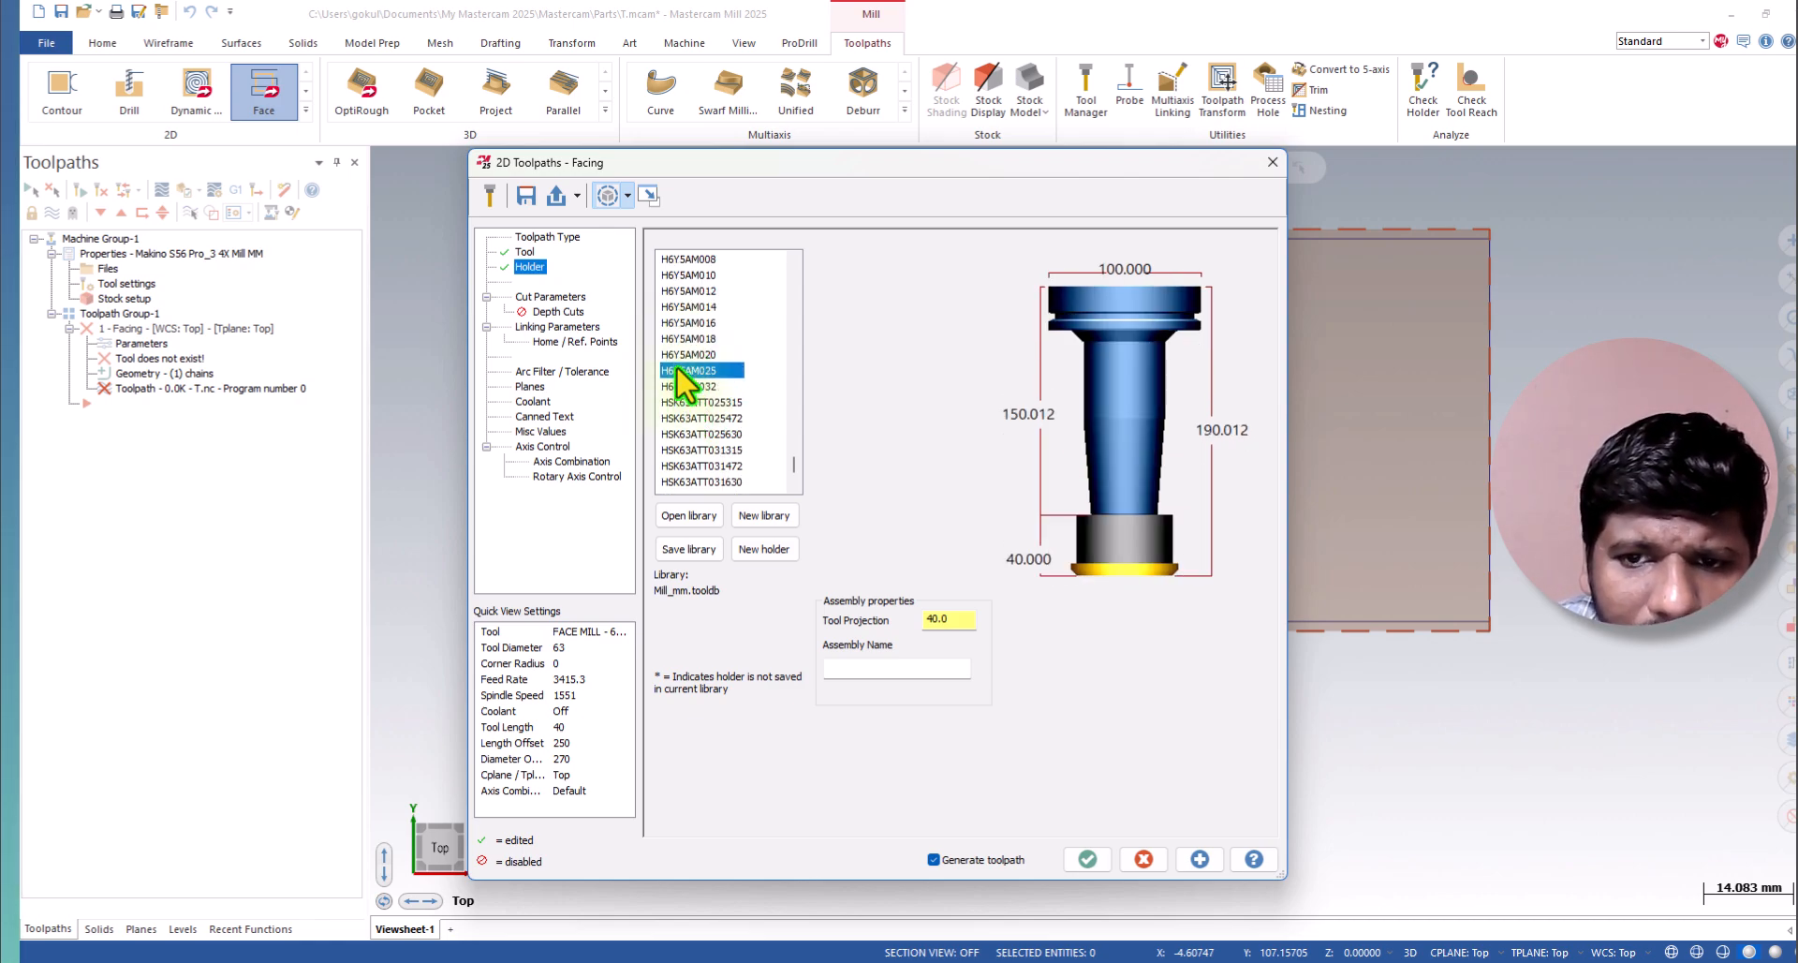
click(690, 339)
click(692, 301)
scroll(691, 300, up, 5)
click(691, 307)
scroll(691, 299, up, 5)
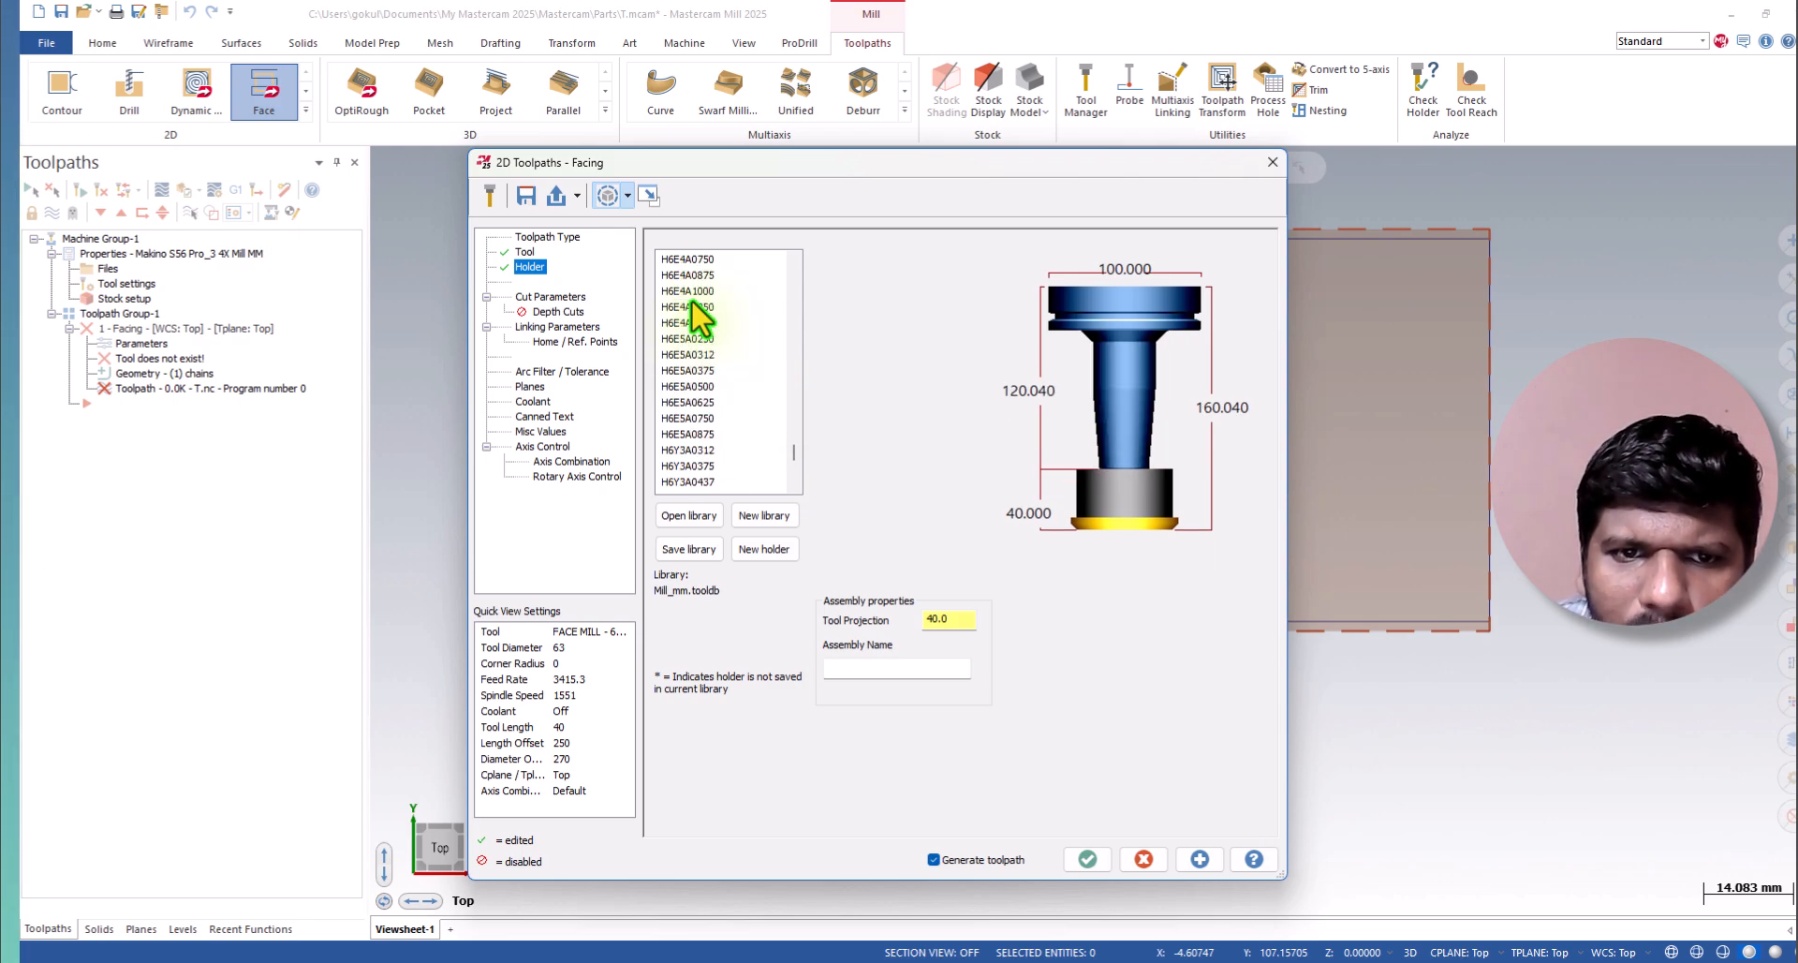
scroll(691, 300, up, 10)
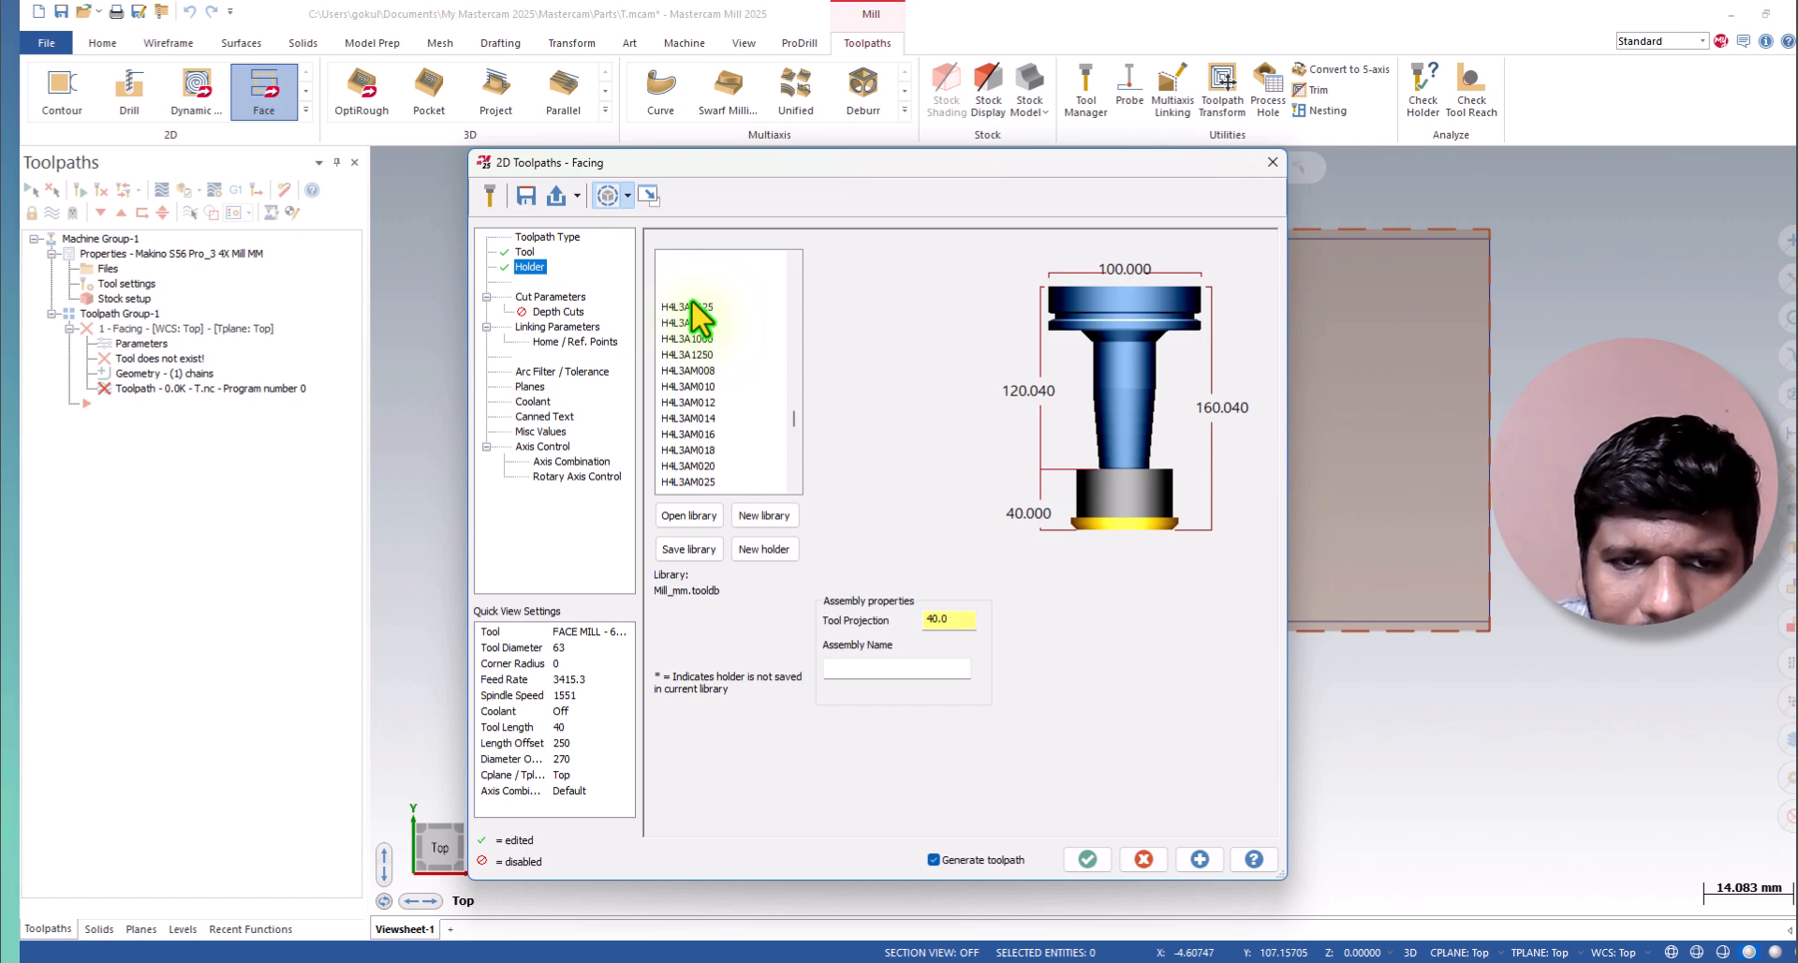
scroll(691, 300, up, 10)
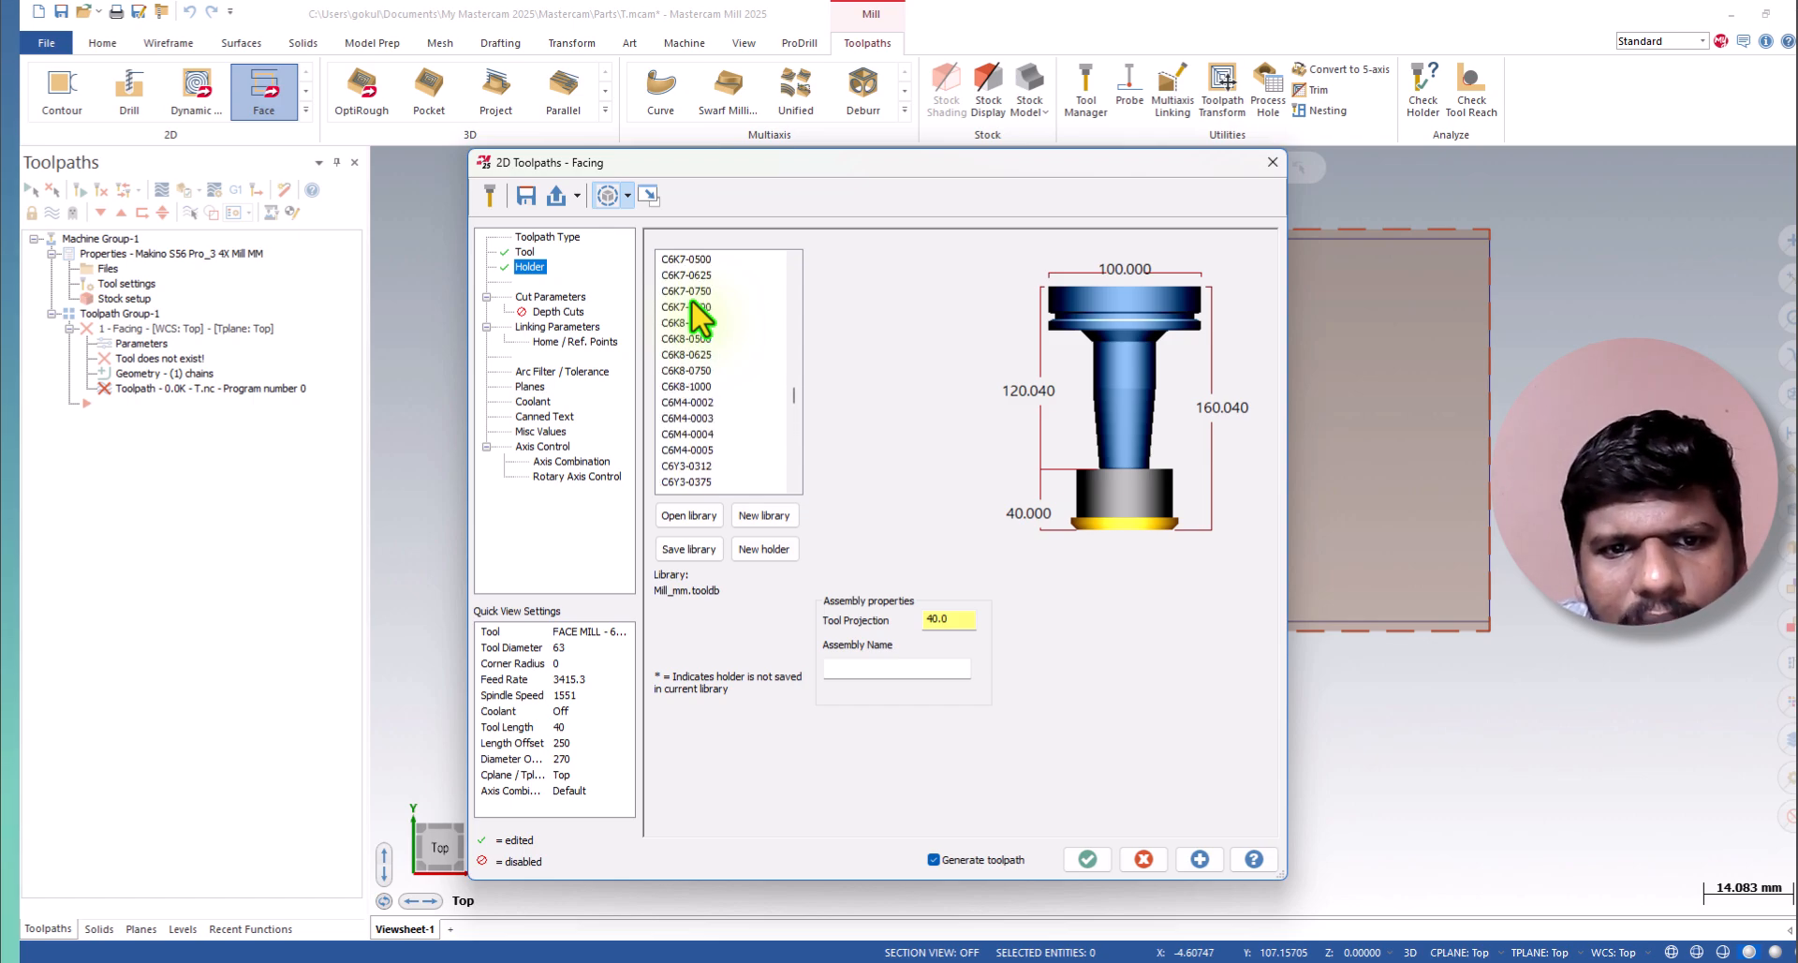
click(692, 302)
scroll(689, 297, up, 8)
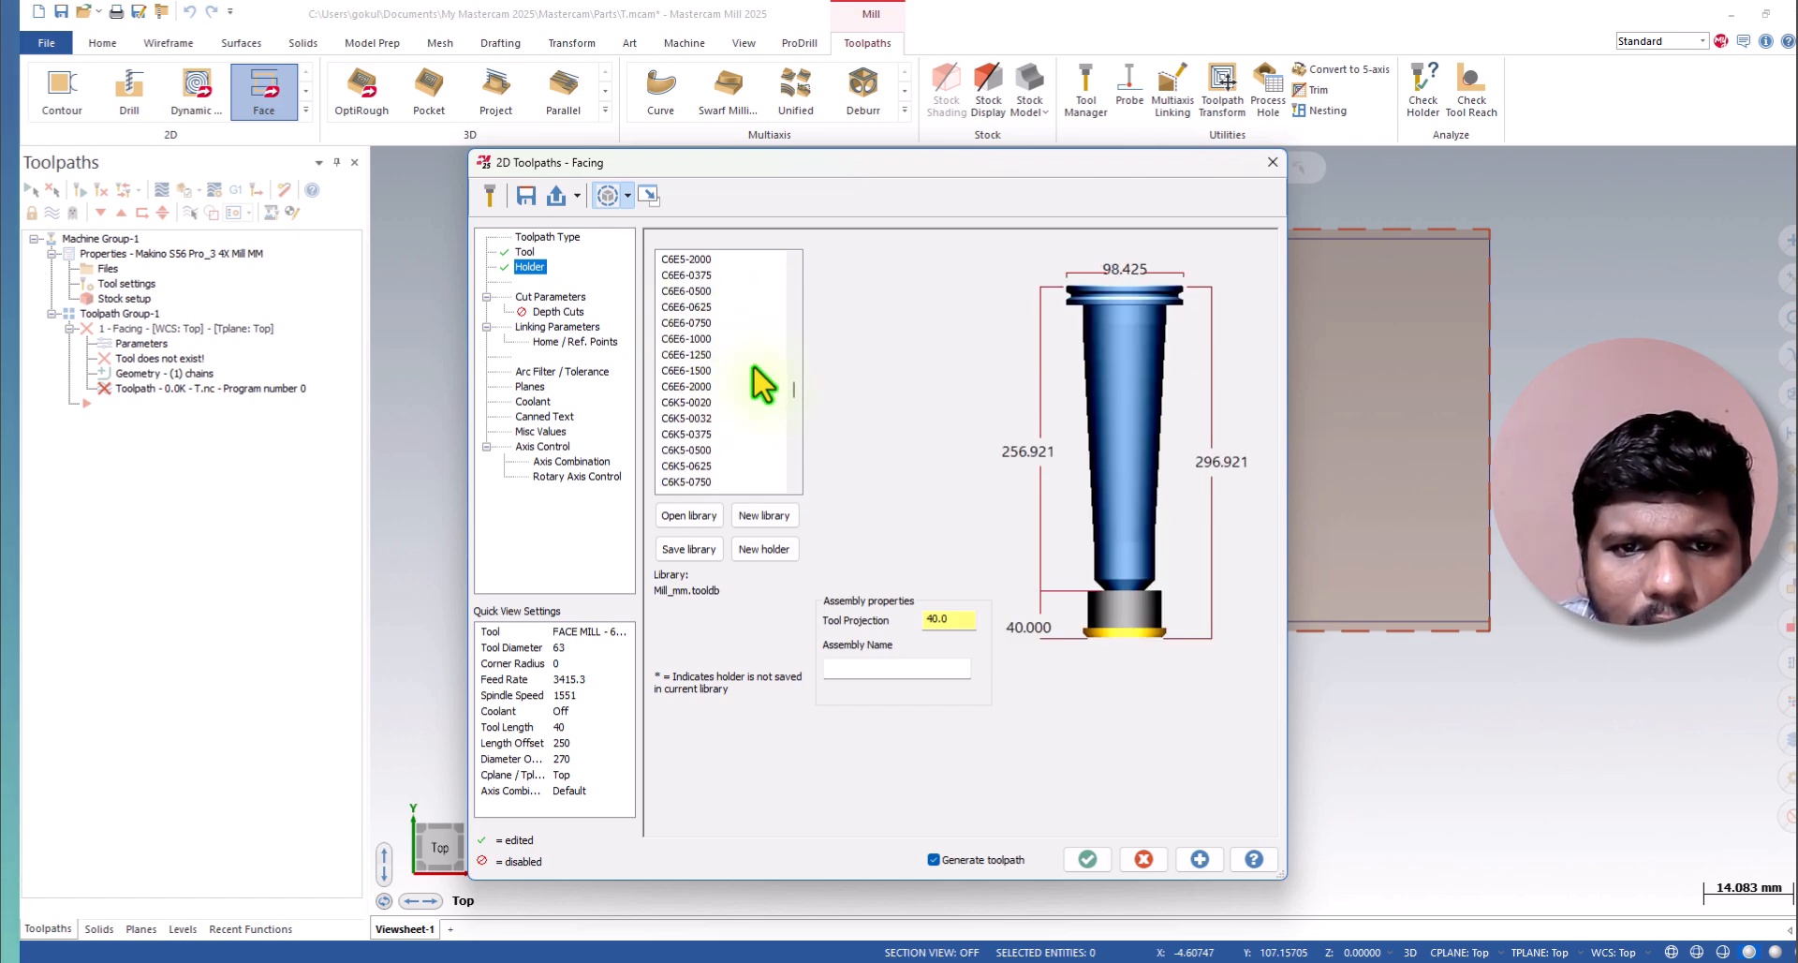
Choose B4Y3-0625 as the holder for the face mill.
drag(796, 392, 798, 314)
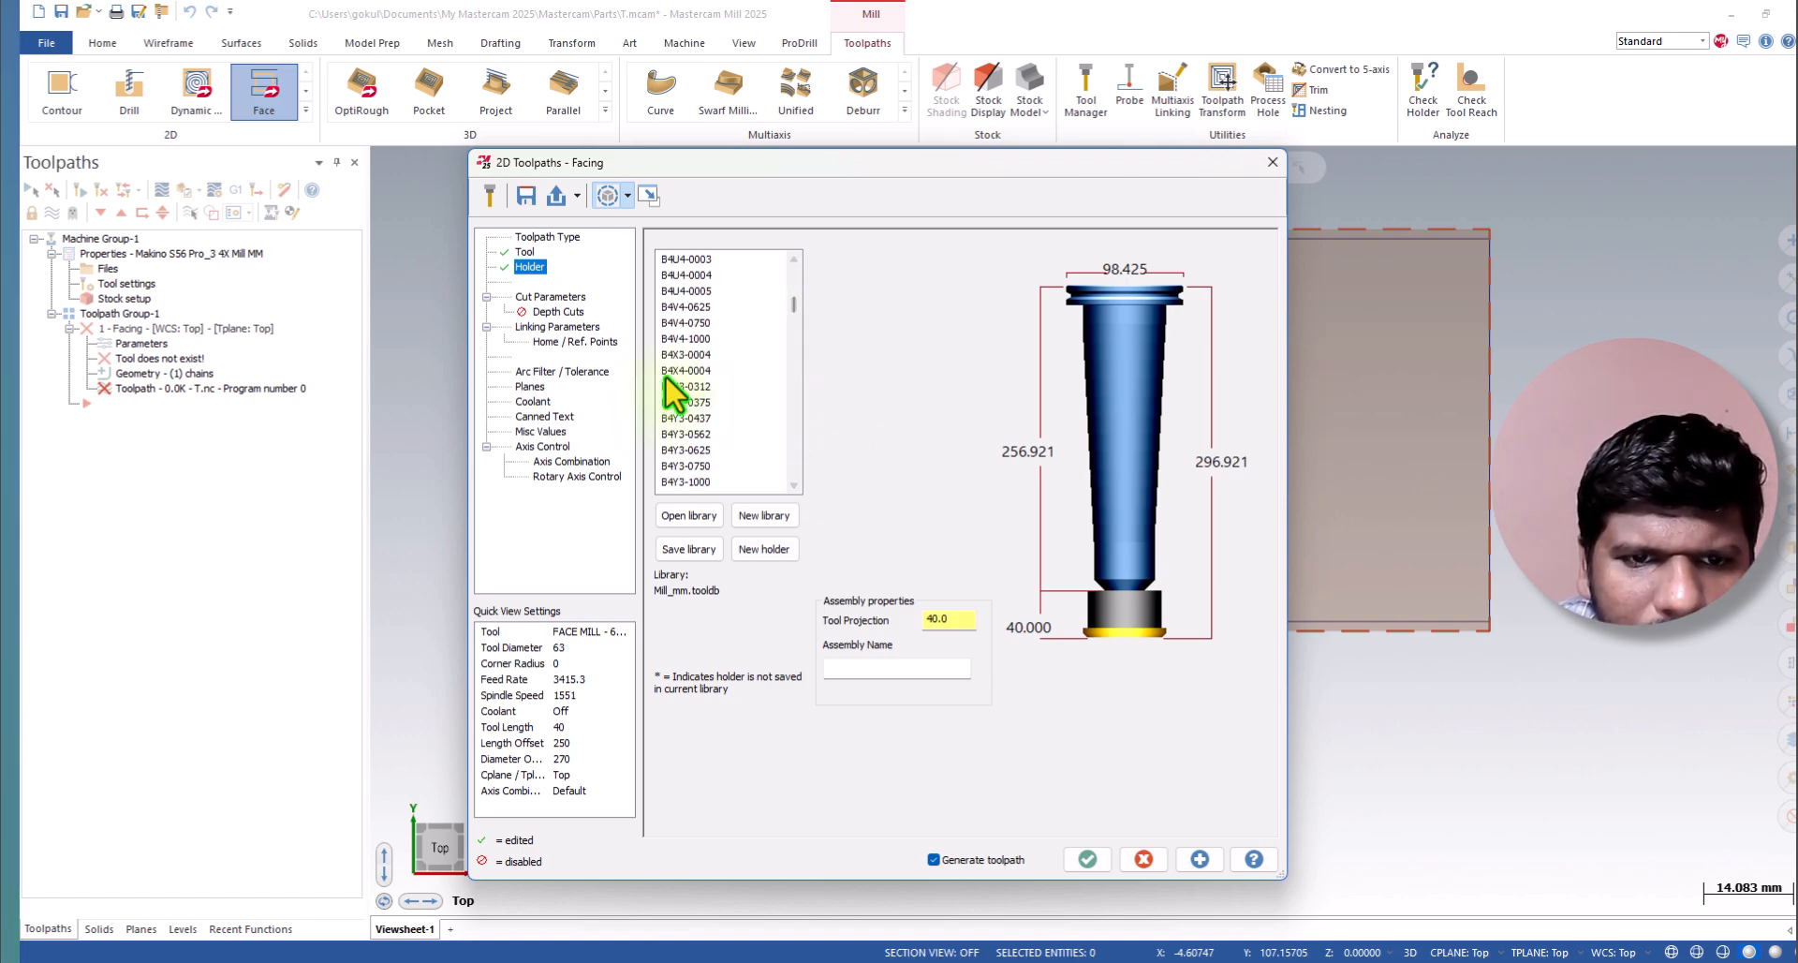
click(663, 450)
scroll(689, 361, down, 1)
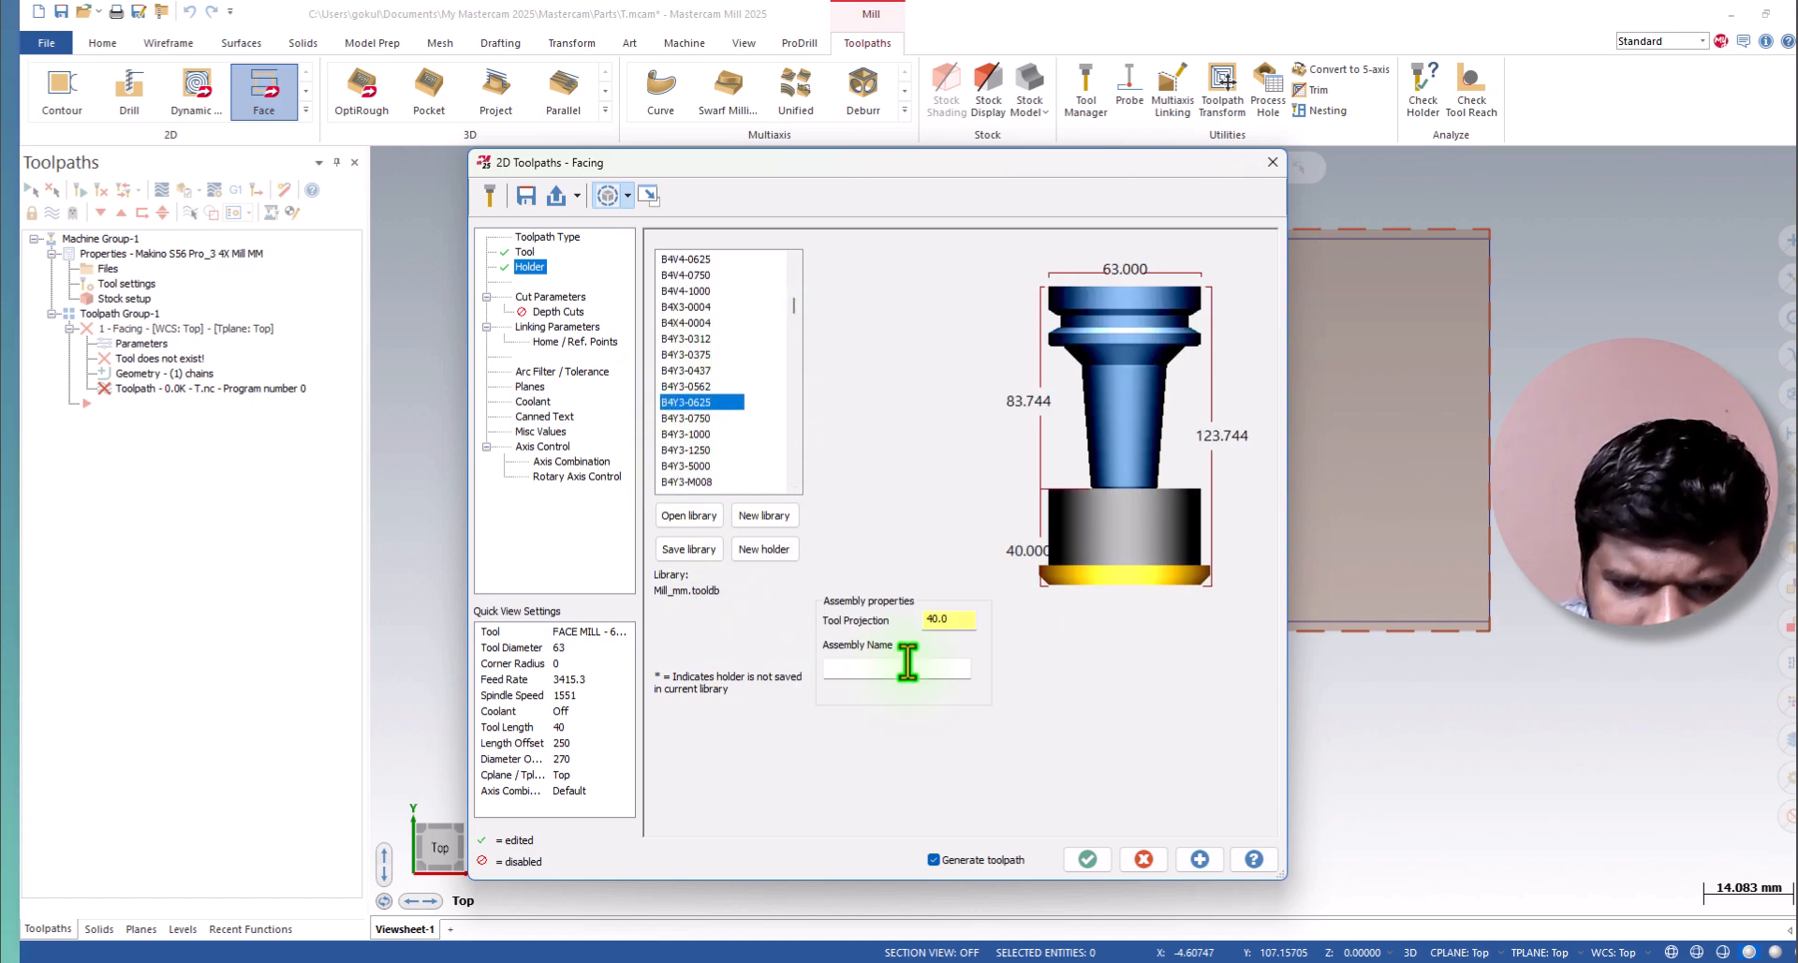
Set the facing cut parameters to the Zigzag cutting method, 0.0 stock to leave on floors and automatic angle.
click(551, 296)
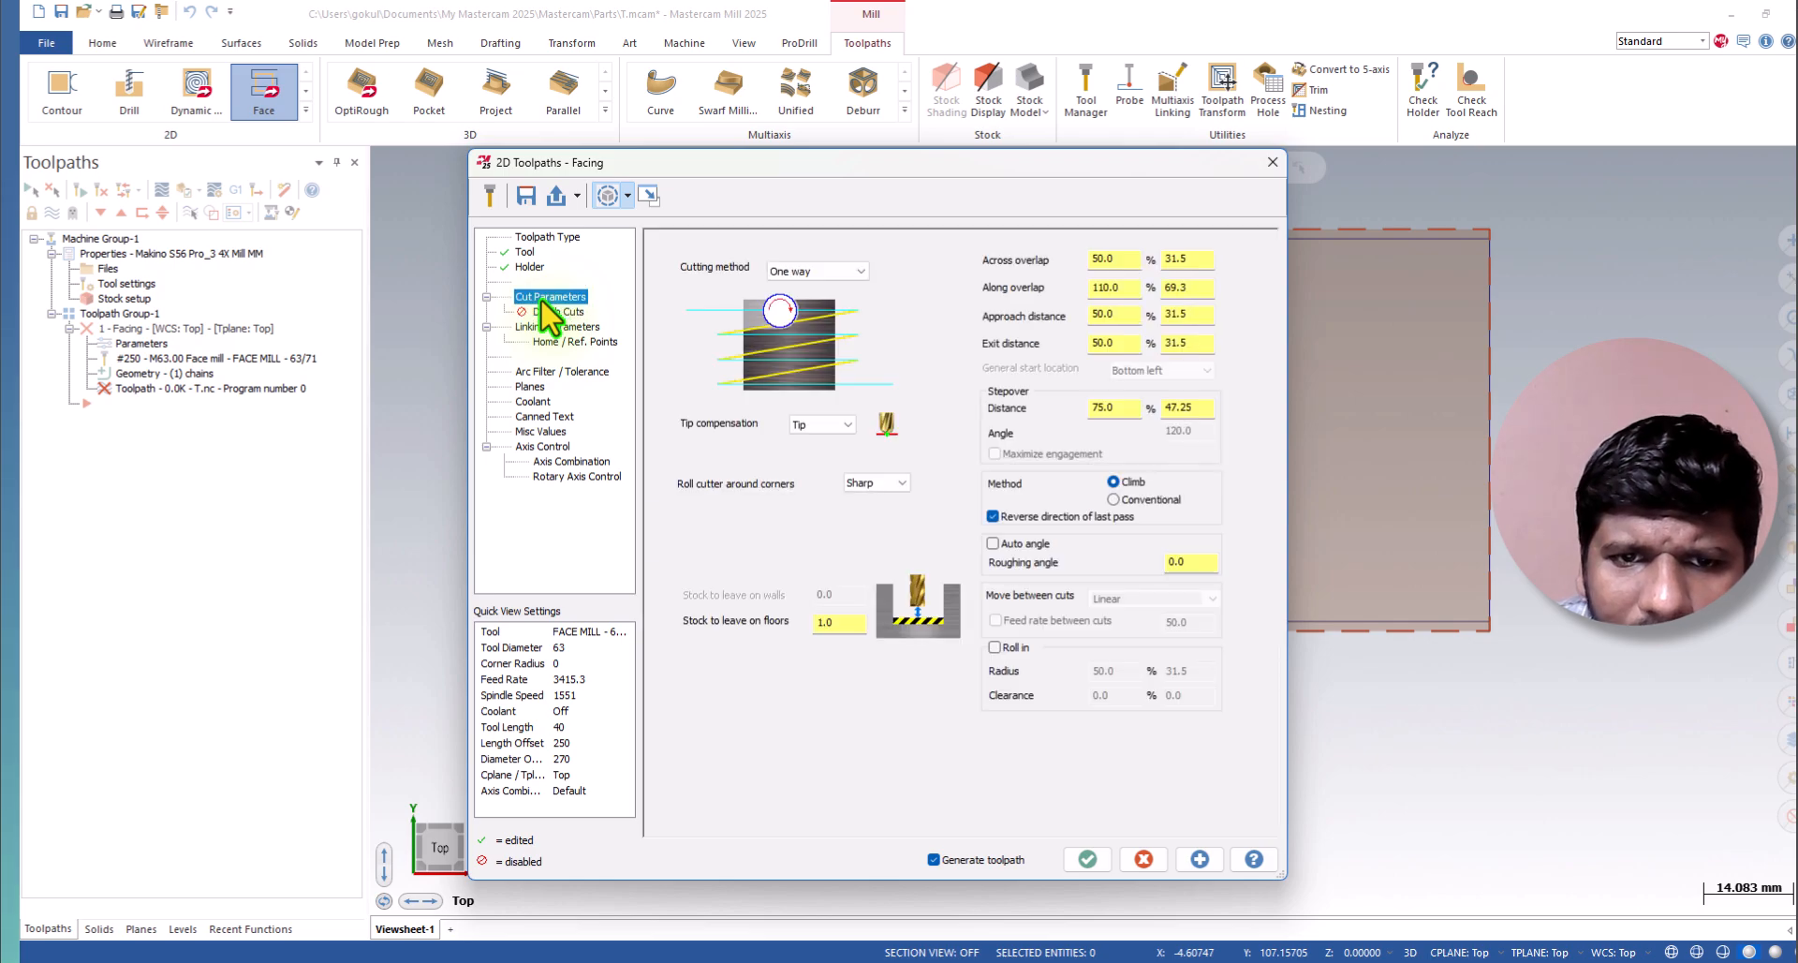
click(807, 270)
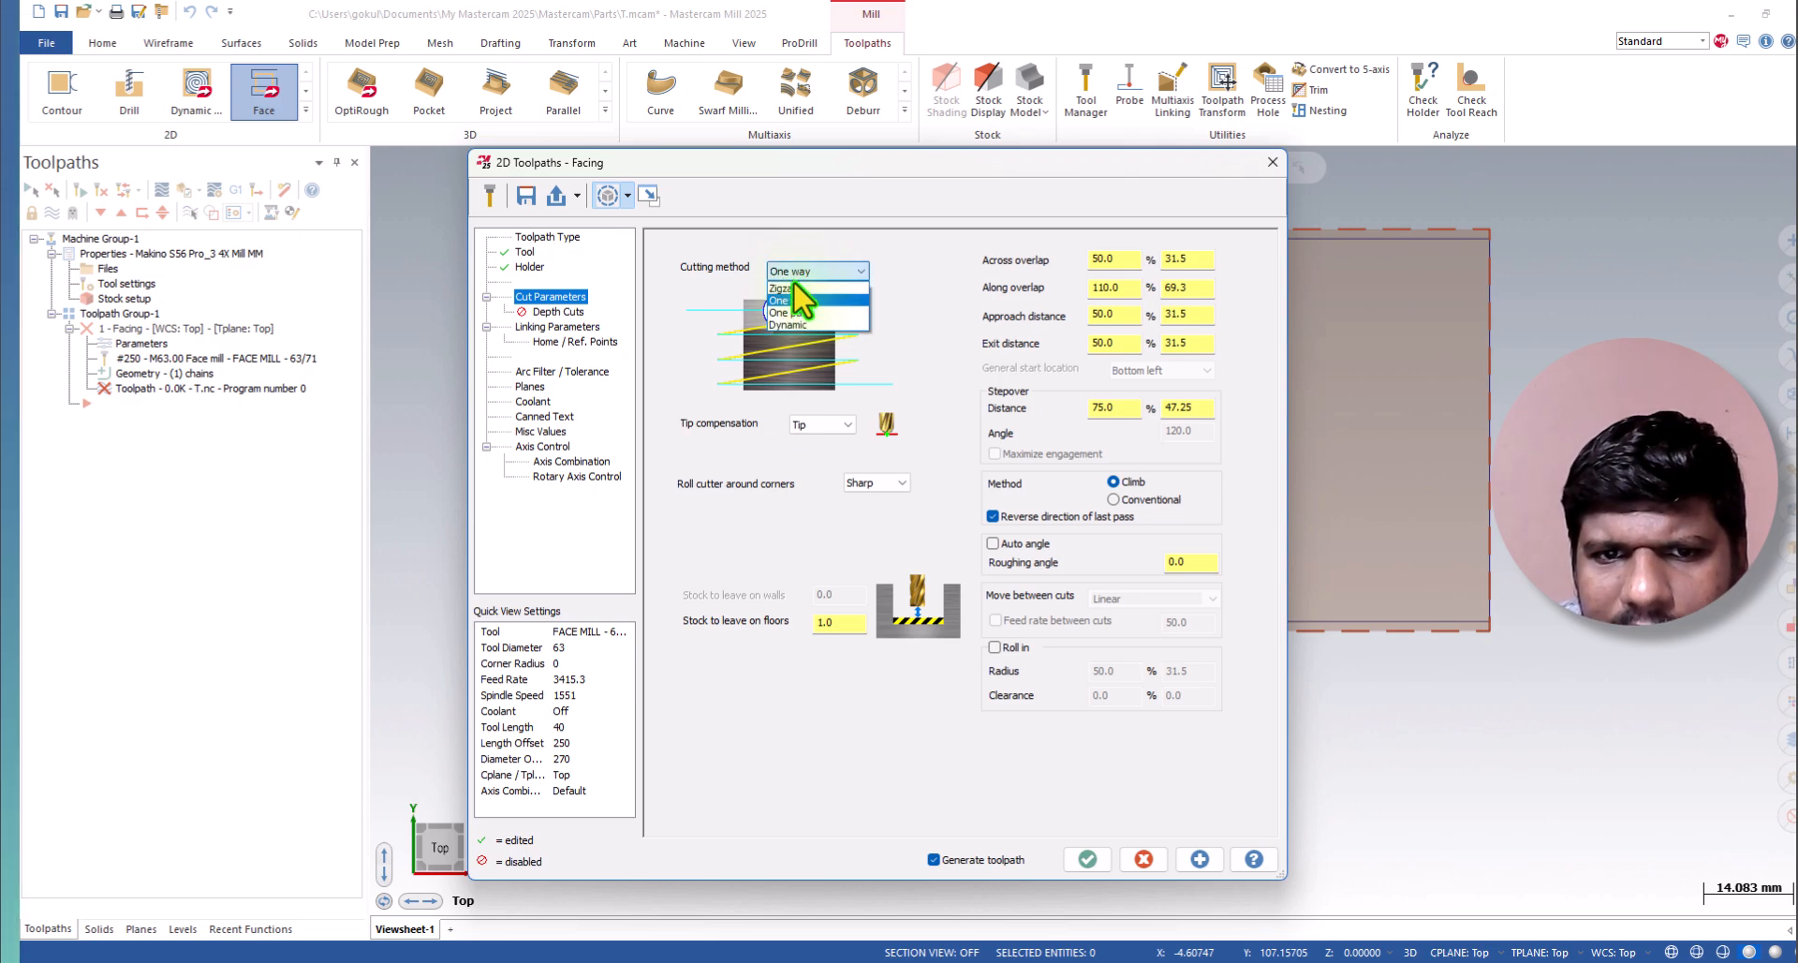
click(784, 287)
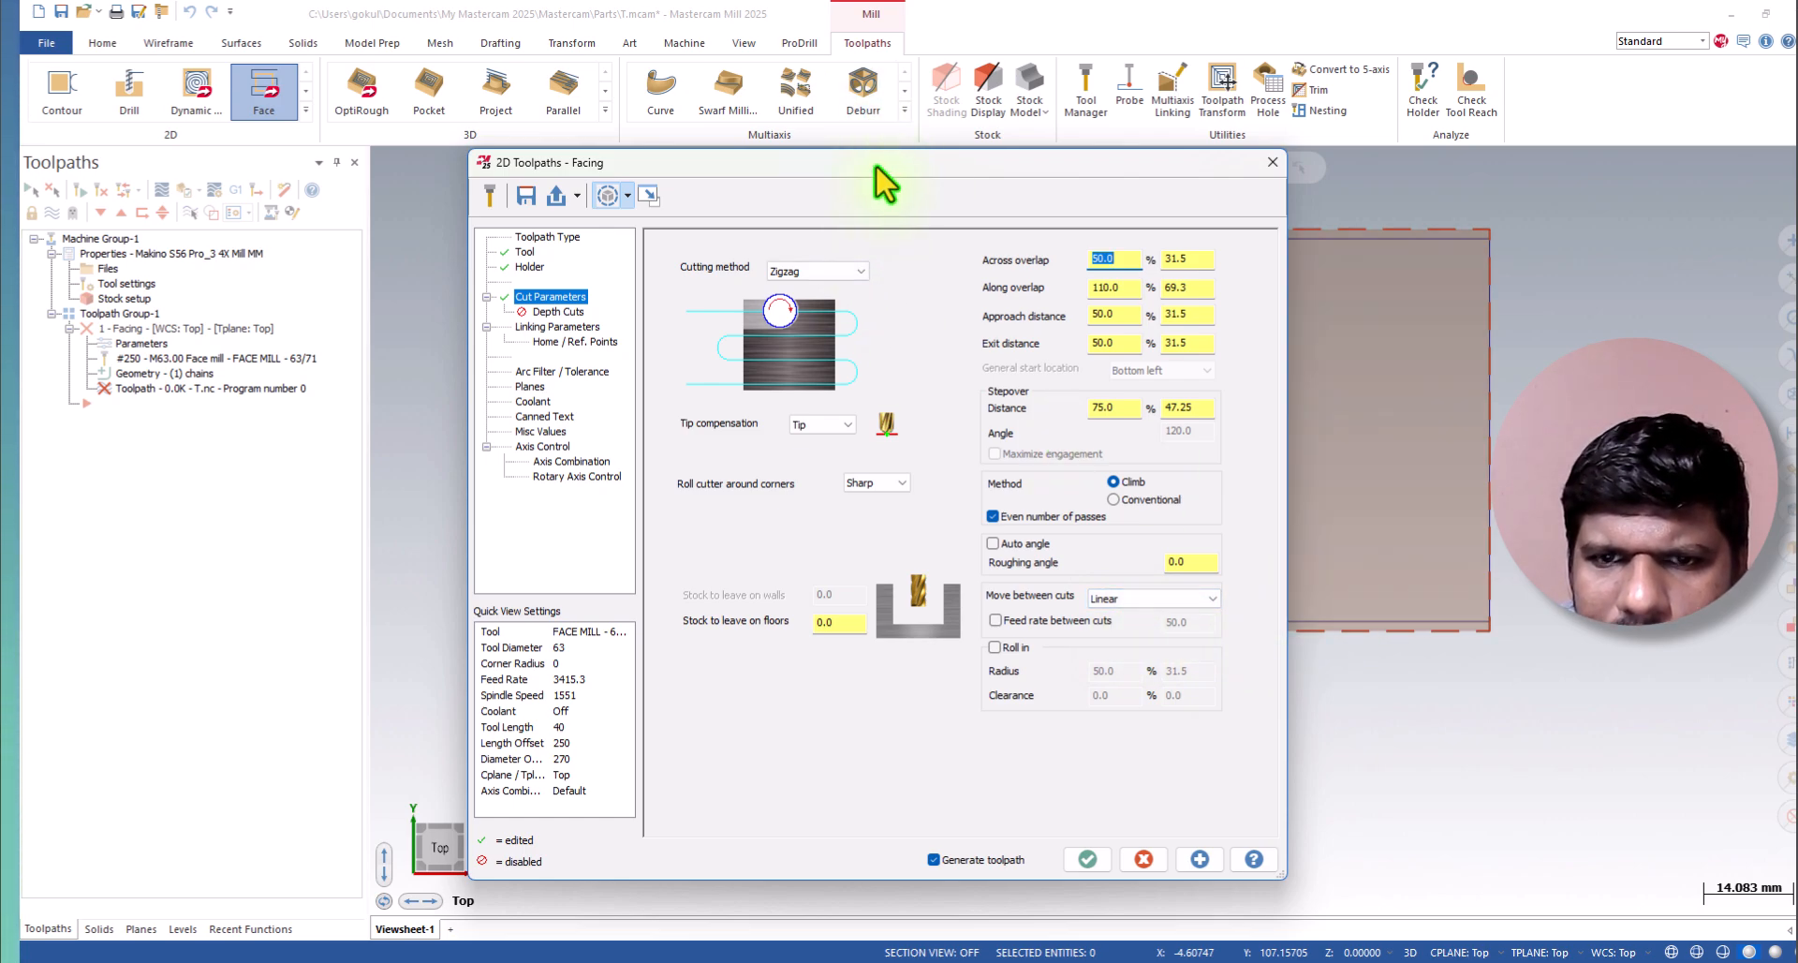
drag(869, 162, 905, 28)
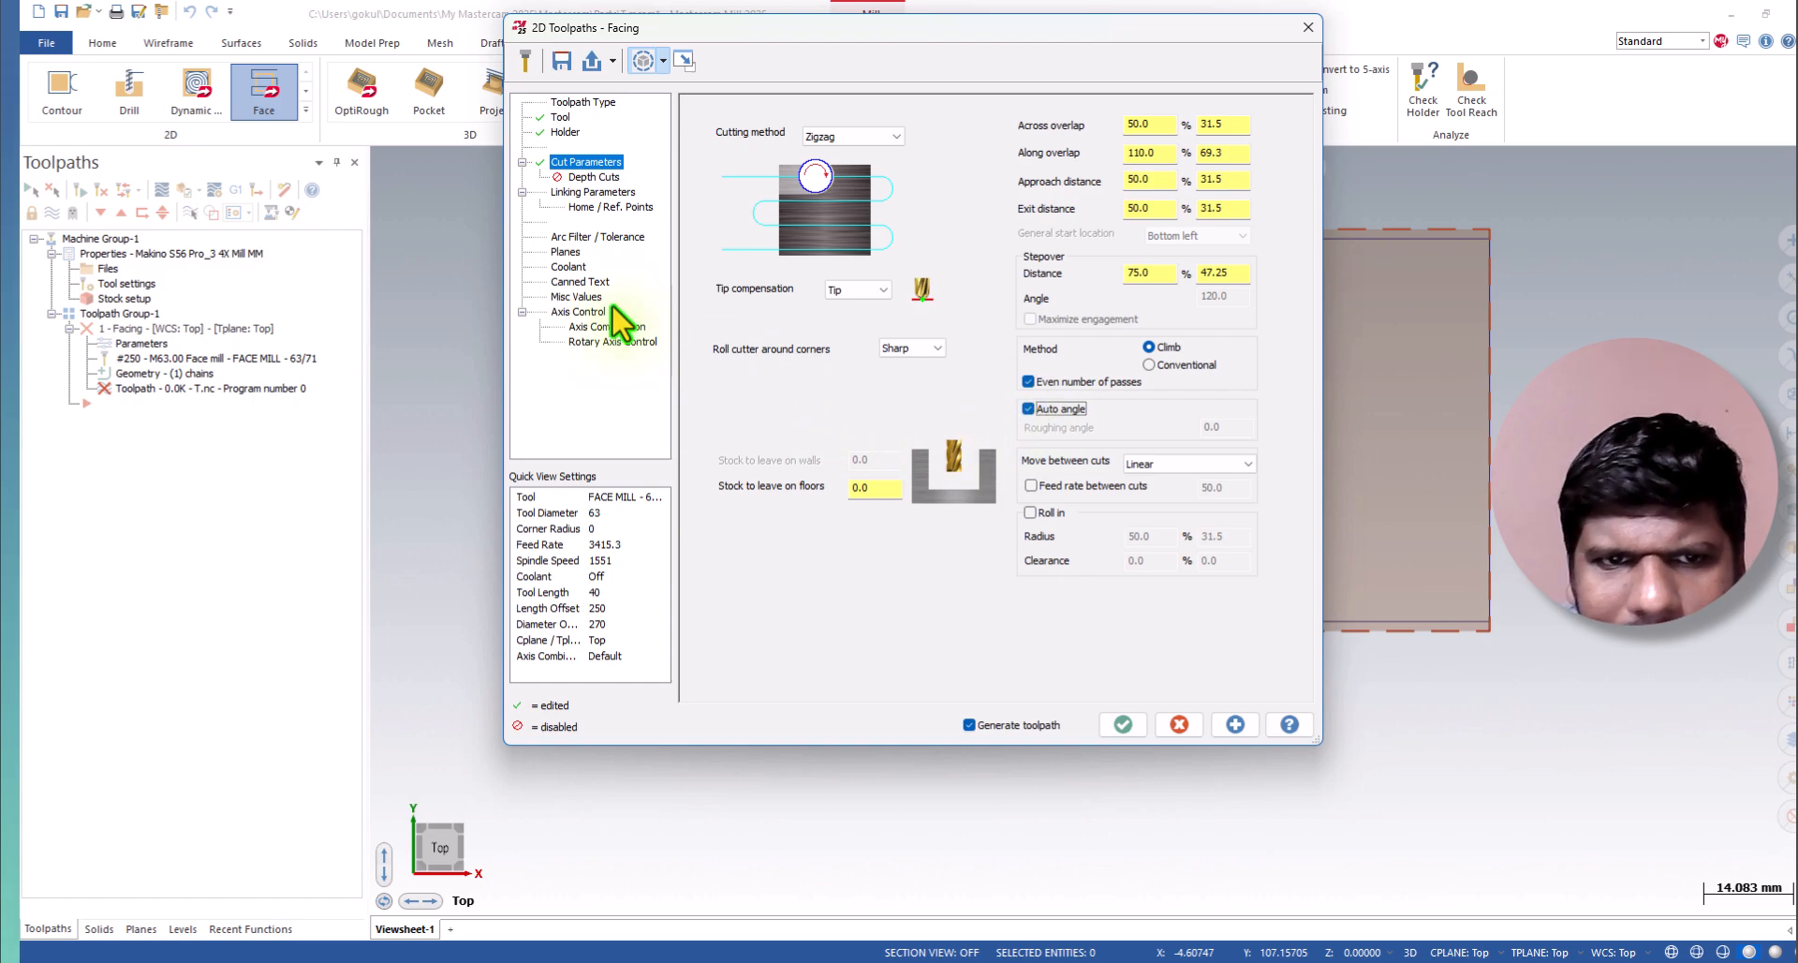
Enable depth cuts for the facing operation with a maximum rough step of 0.5 mm.
click(594, 177)
click(756, 161)
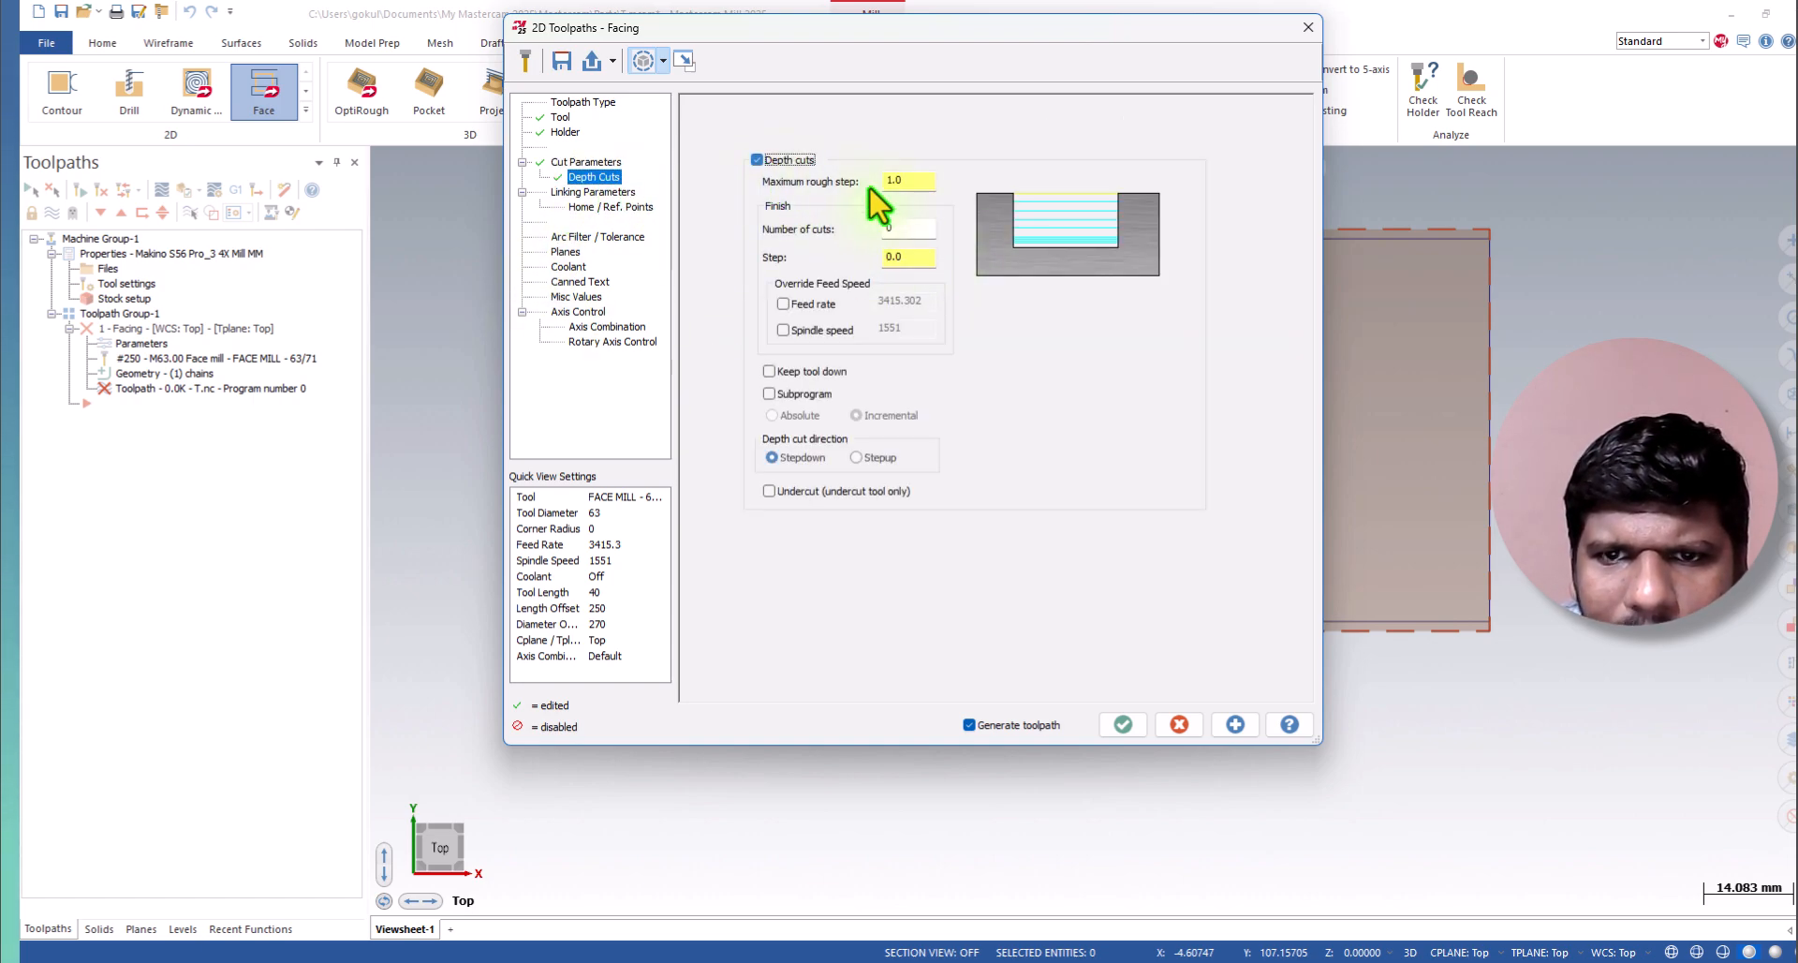
double_click(904, 180)
text(.)
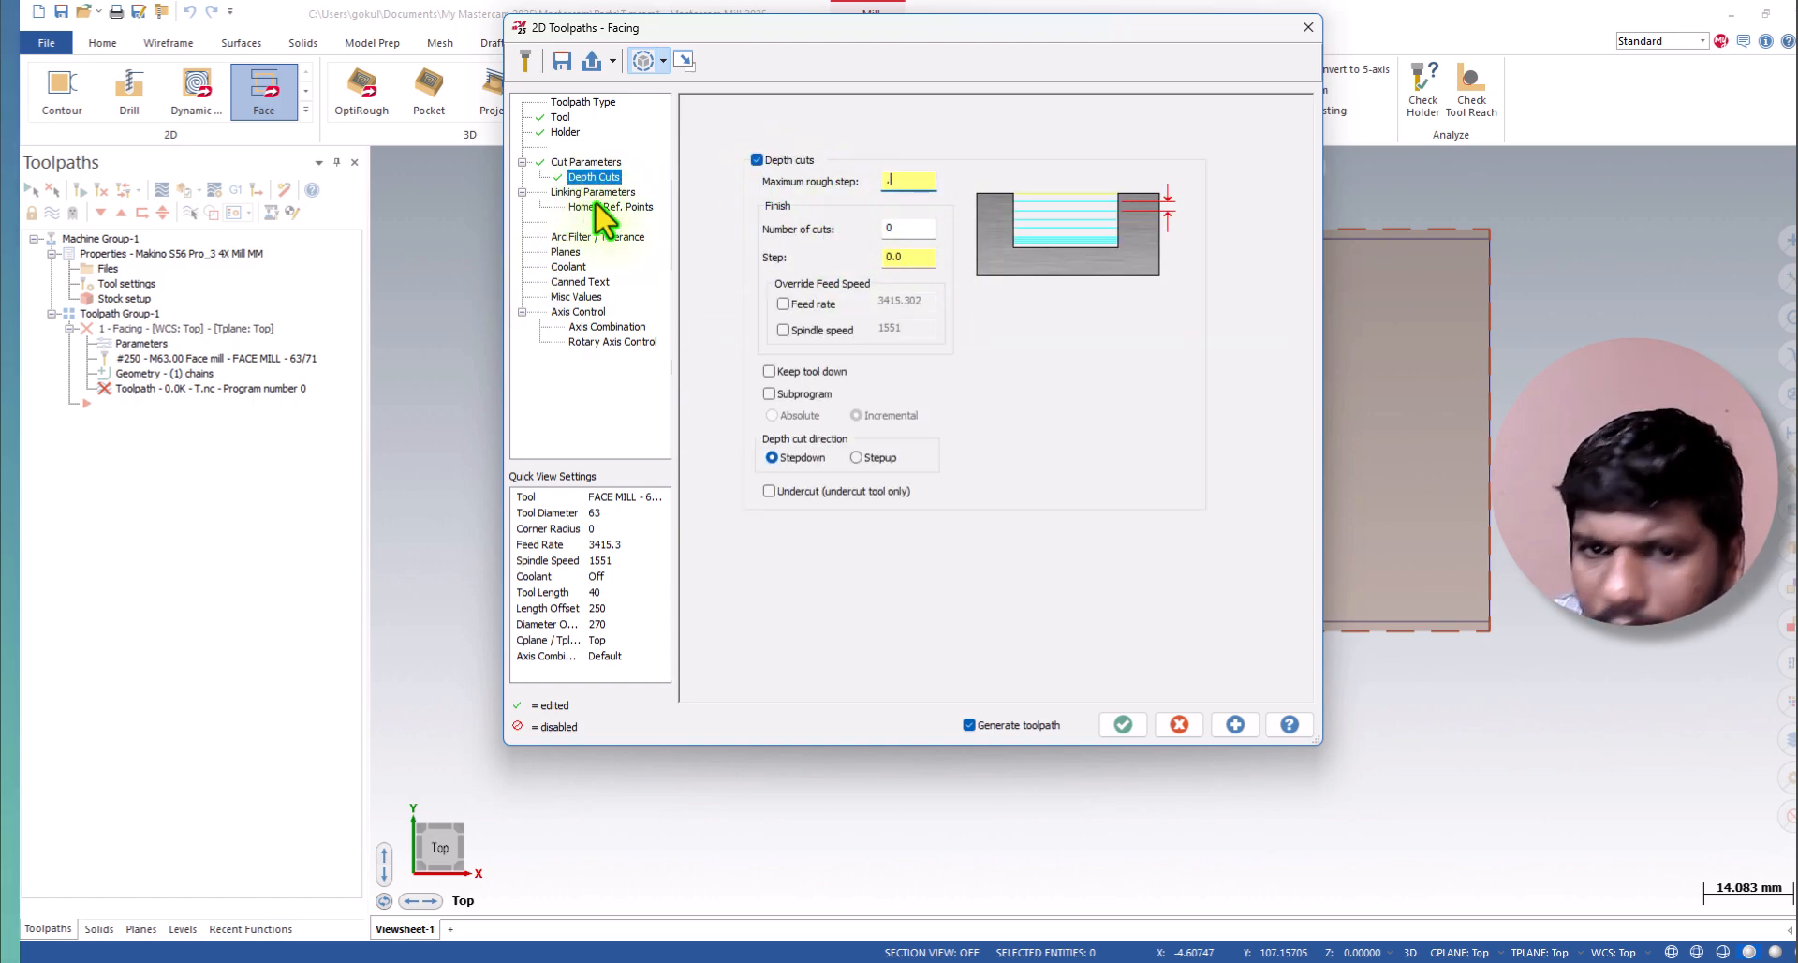
text(5)
key(Tab)
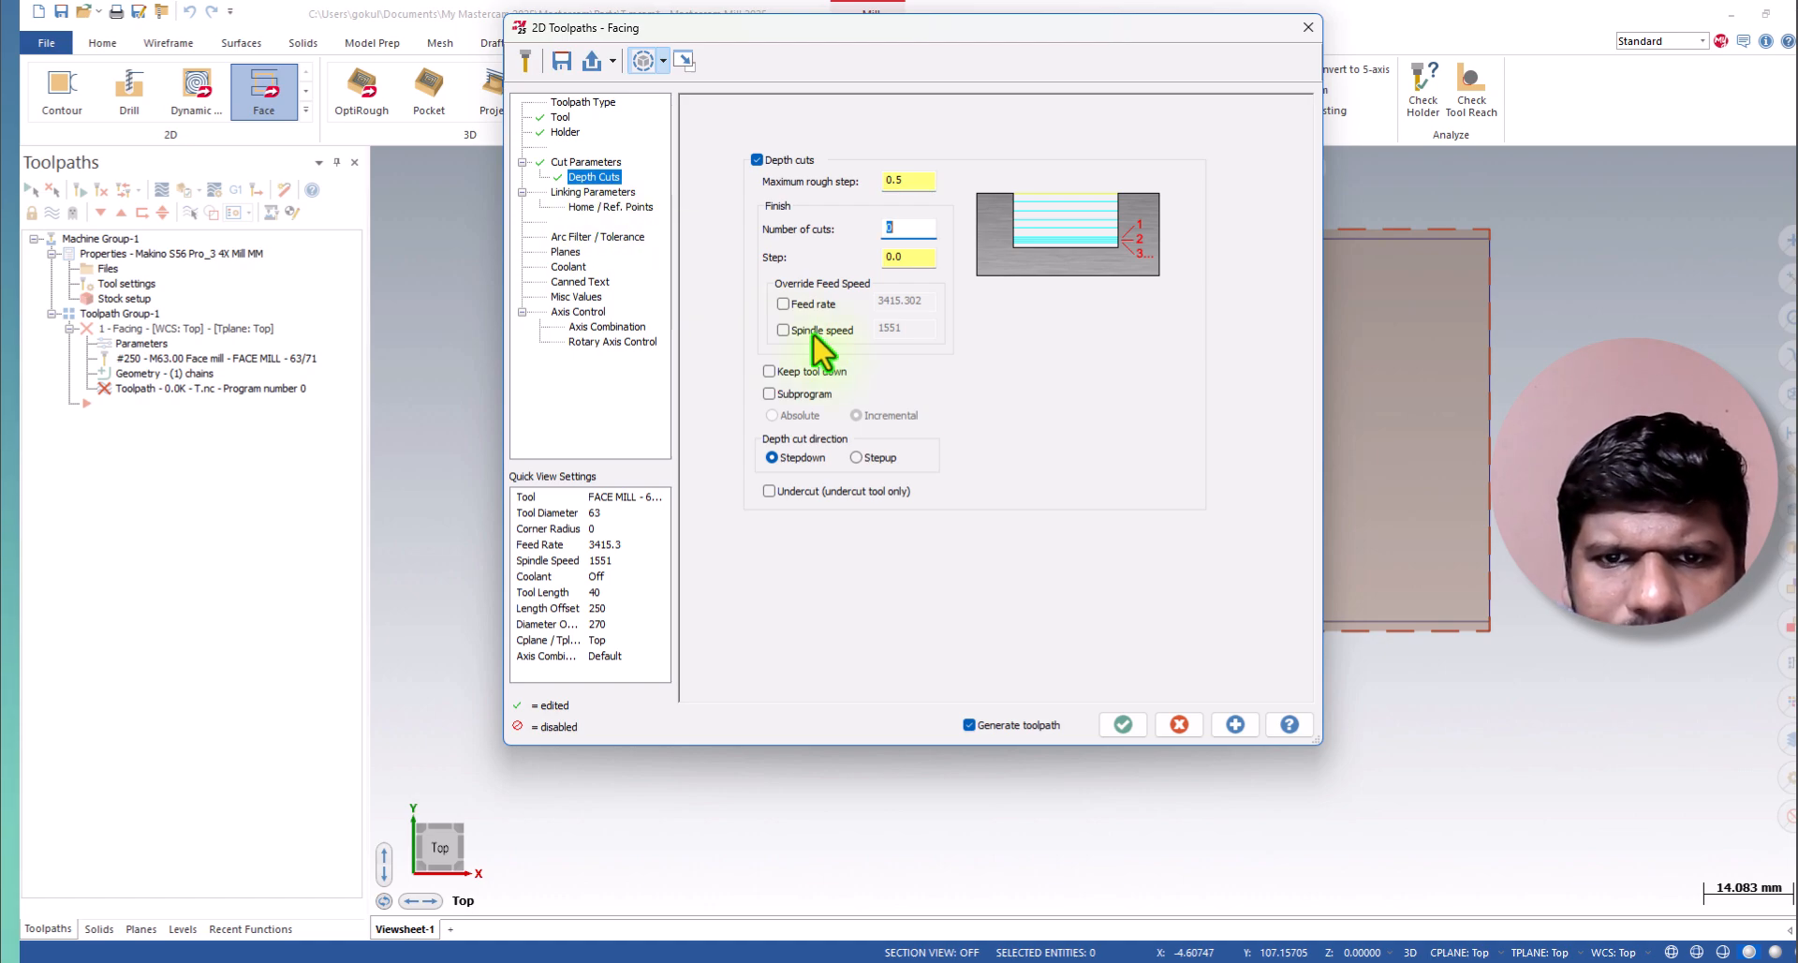
In the linking parameters, pick the depth from the rectangle's upper-right corner and set the top of stock to 5.0.
click(593, 192)
click(767, 427)
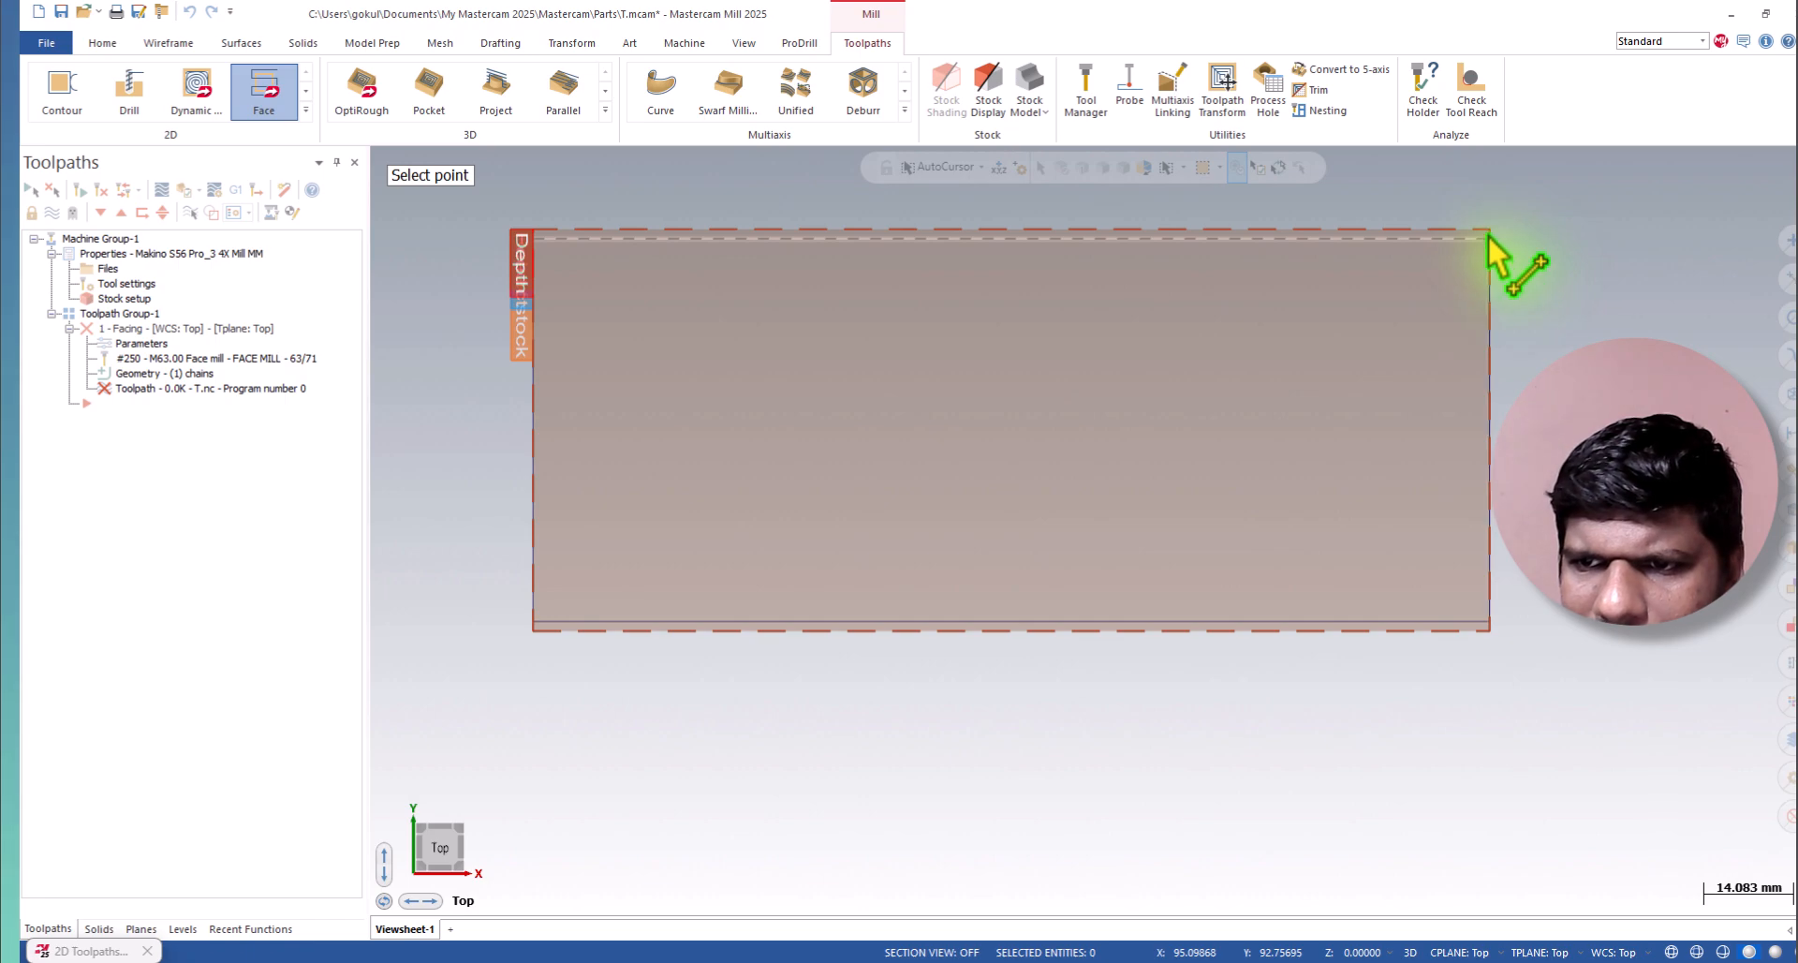
click(1490, 239)
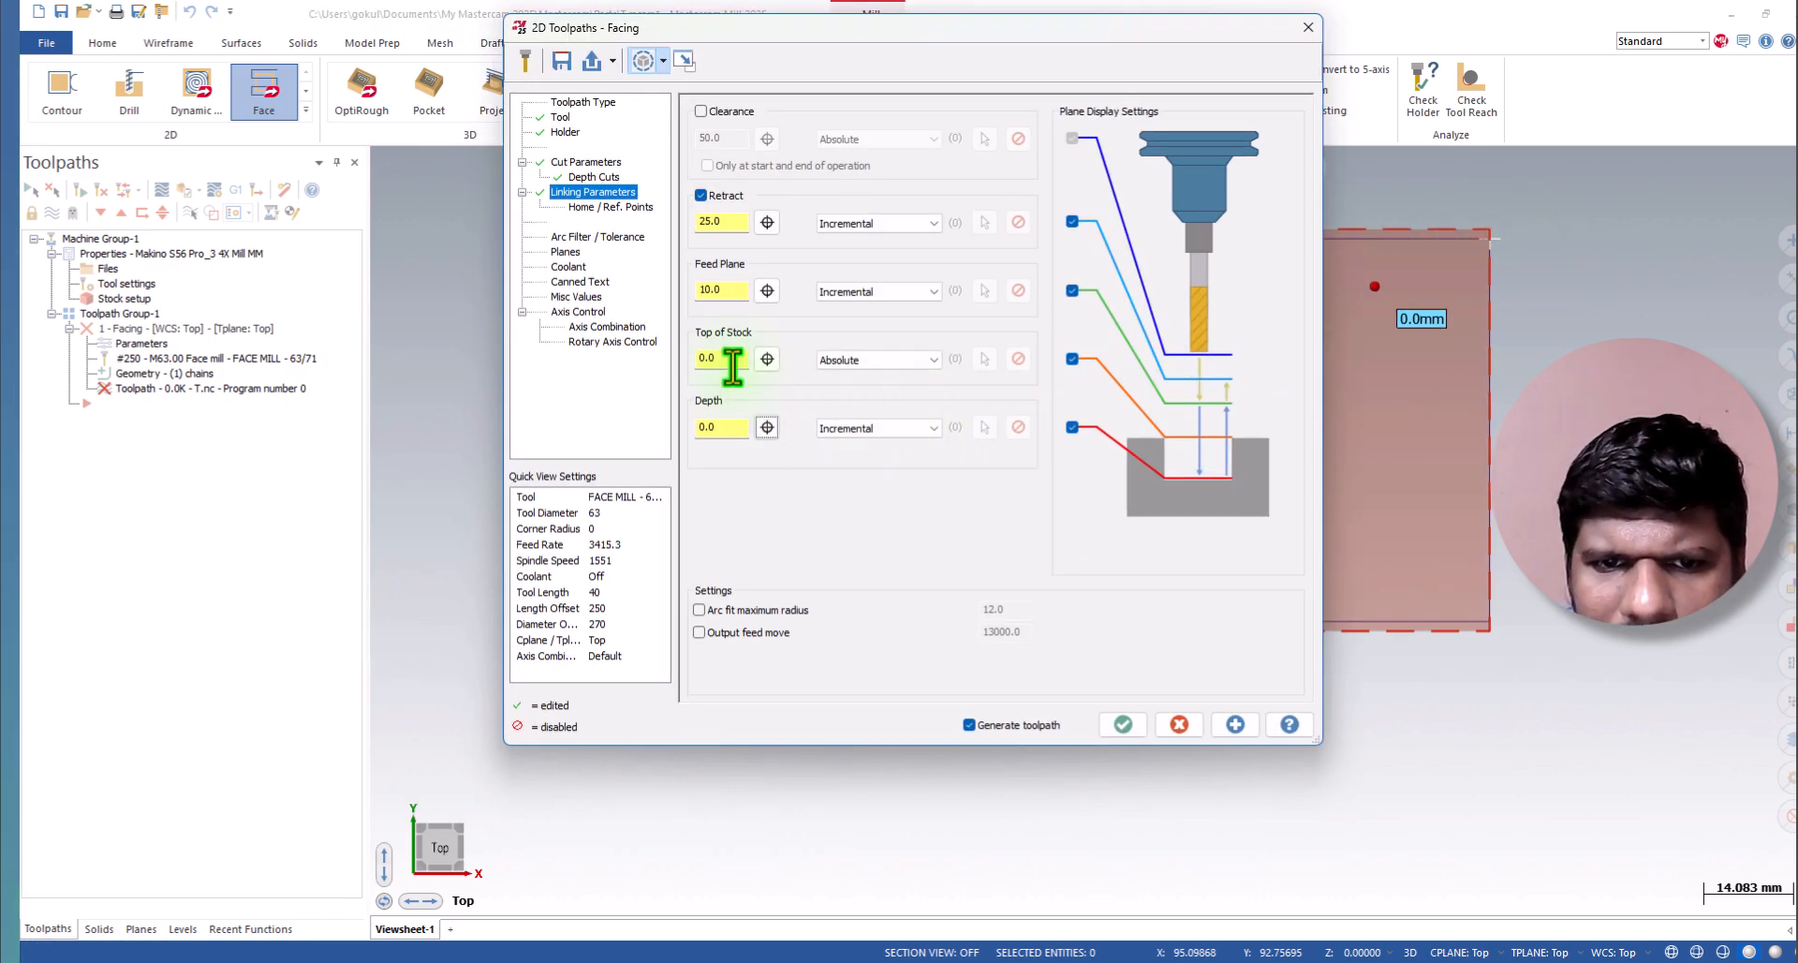
text(5)
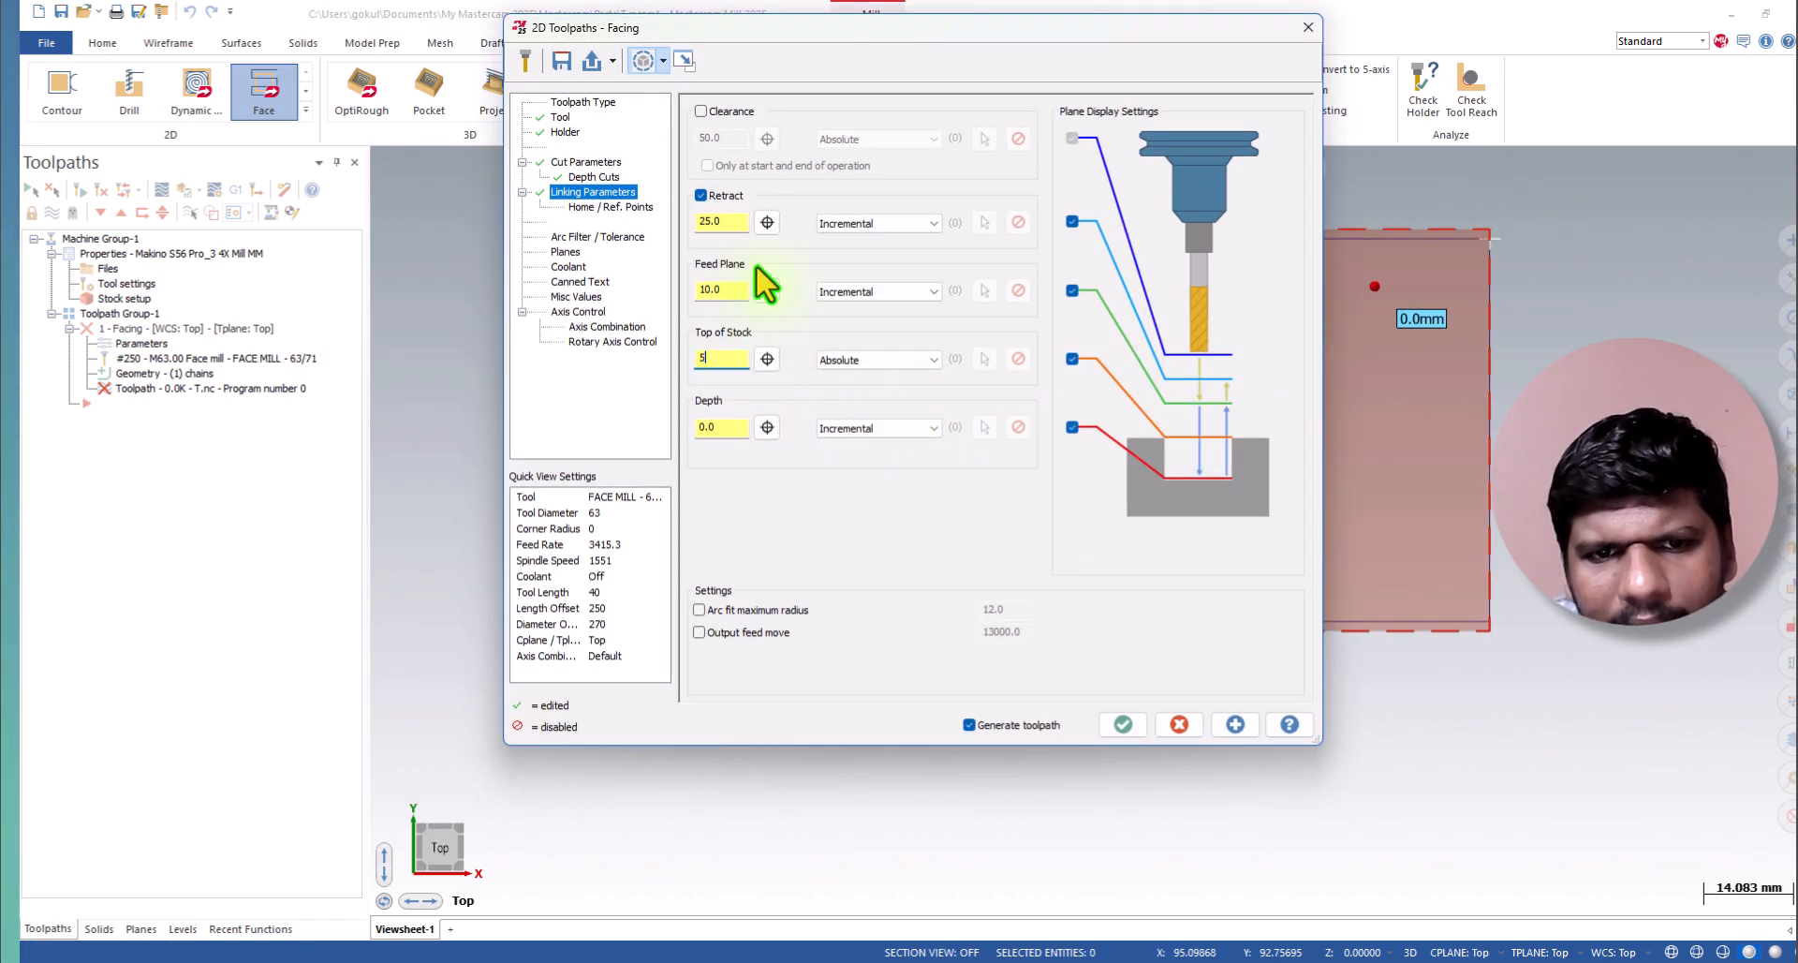
key(Tab)
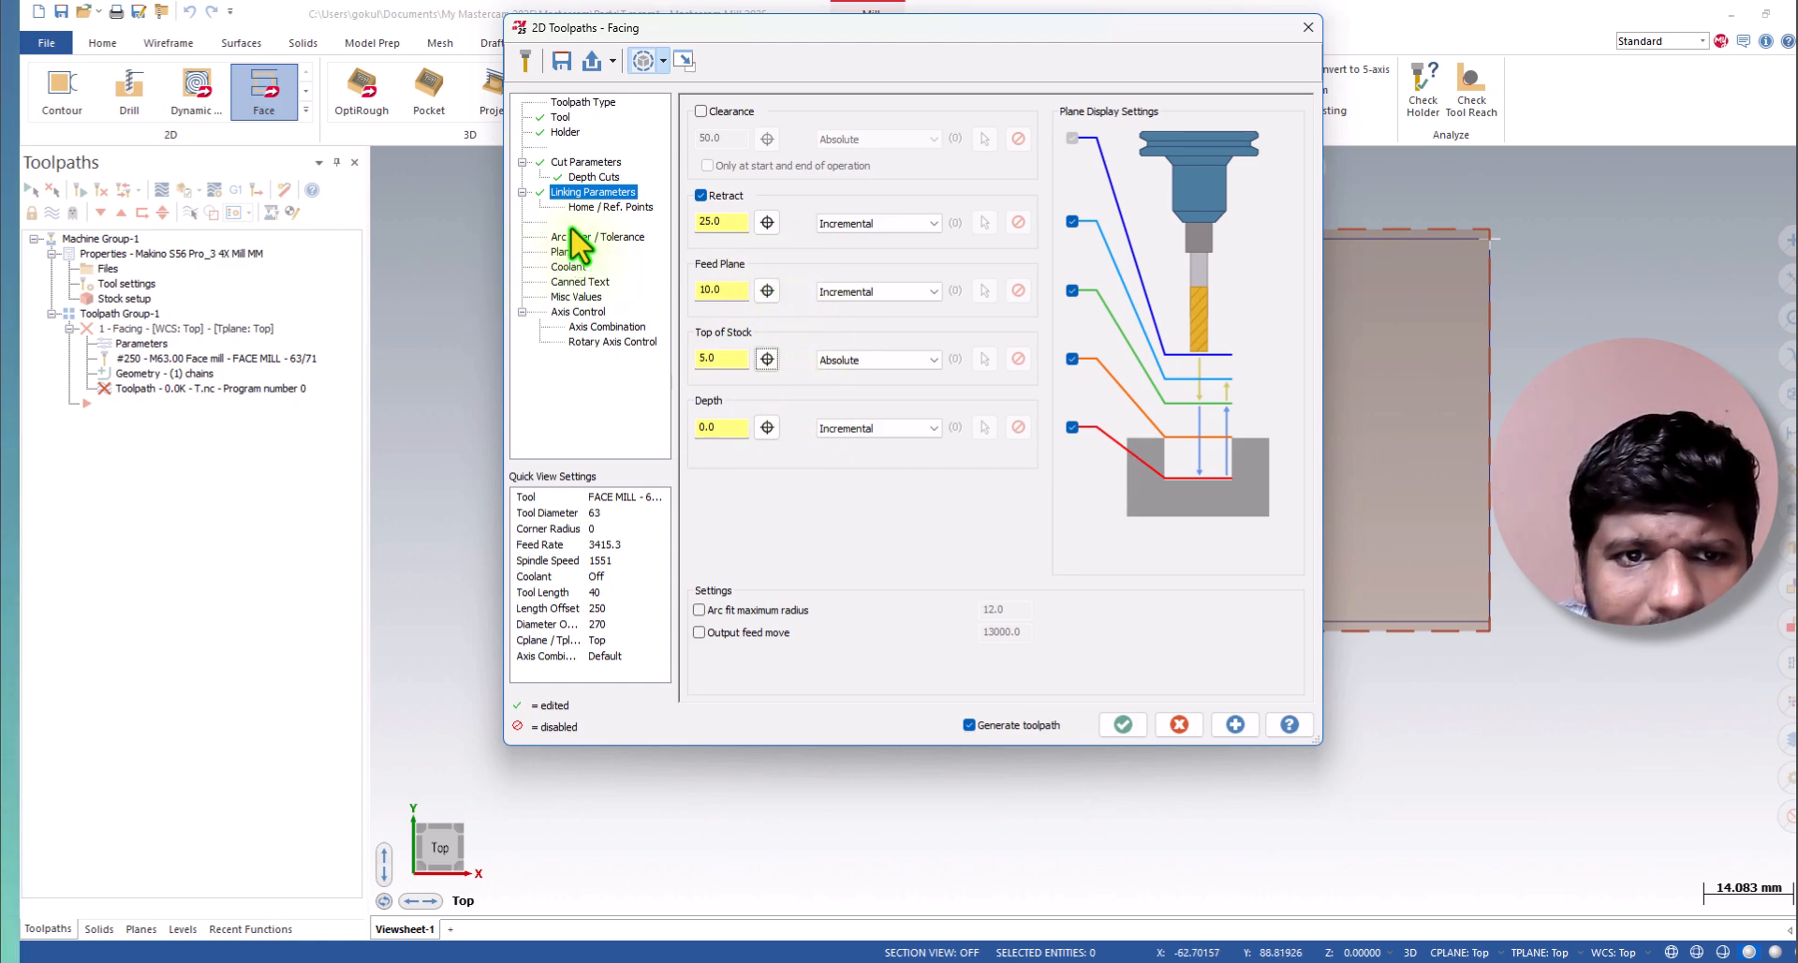
Take the home position from the machine and set the cut tolerance to 0.0025.
click(590, 208)
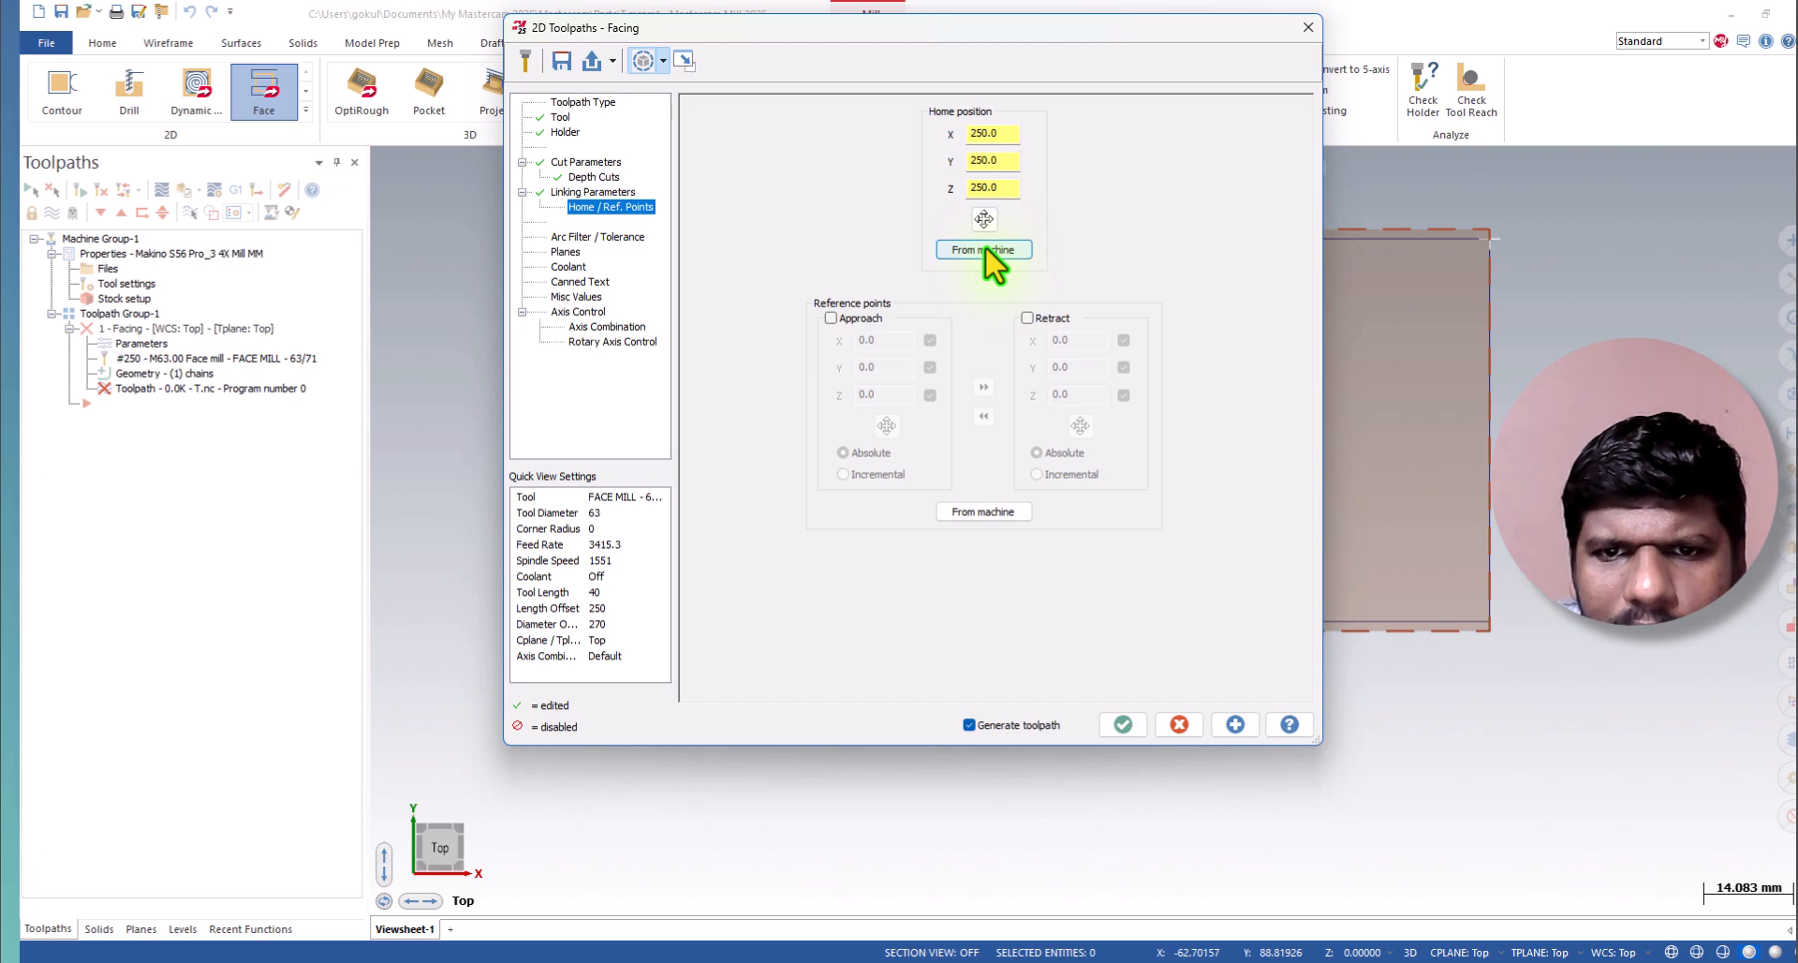
click(590, 238)
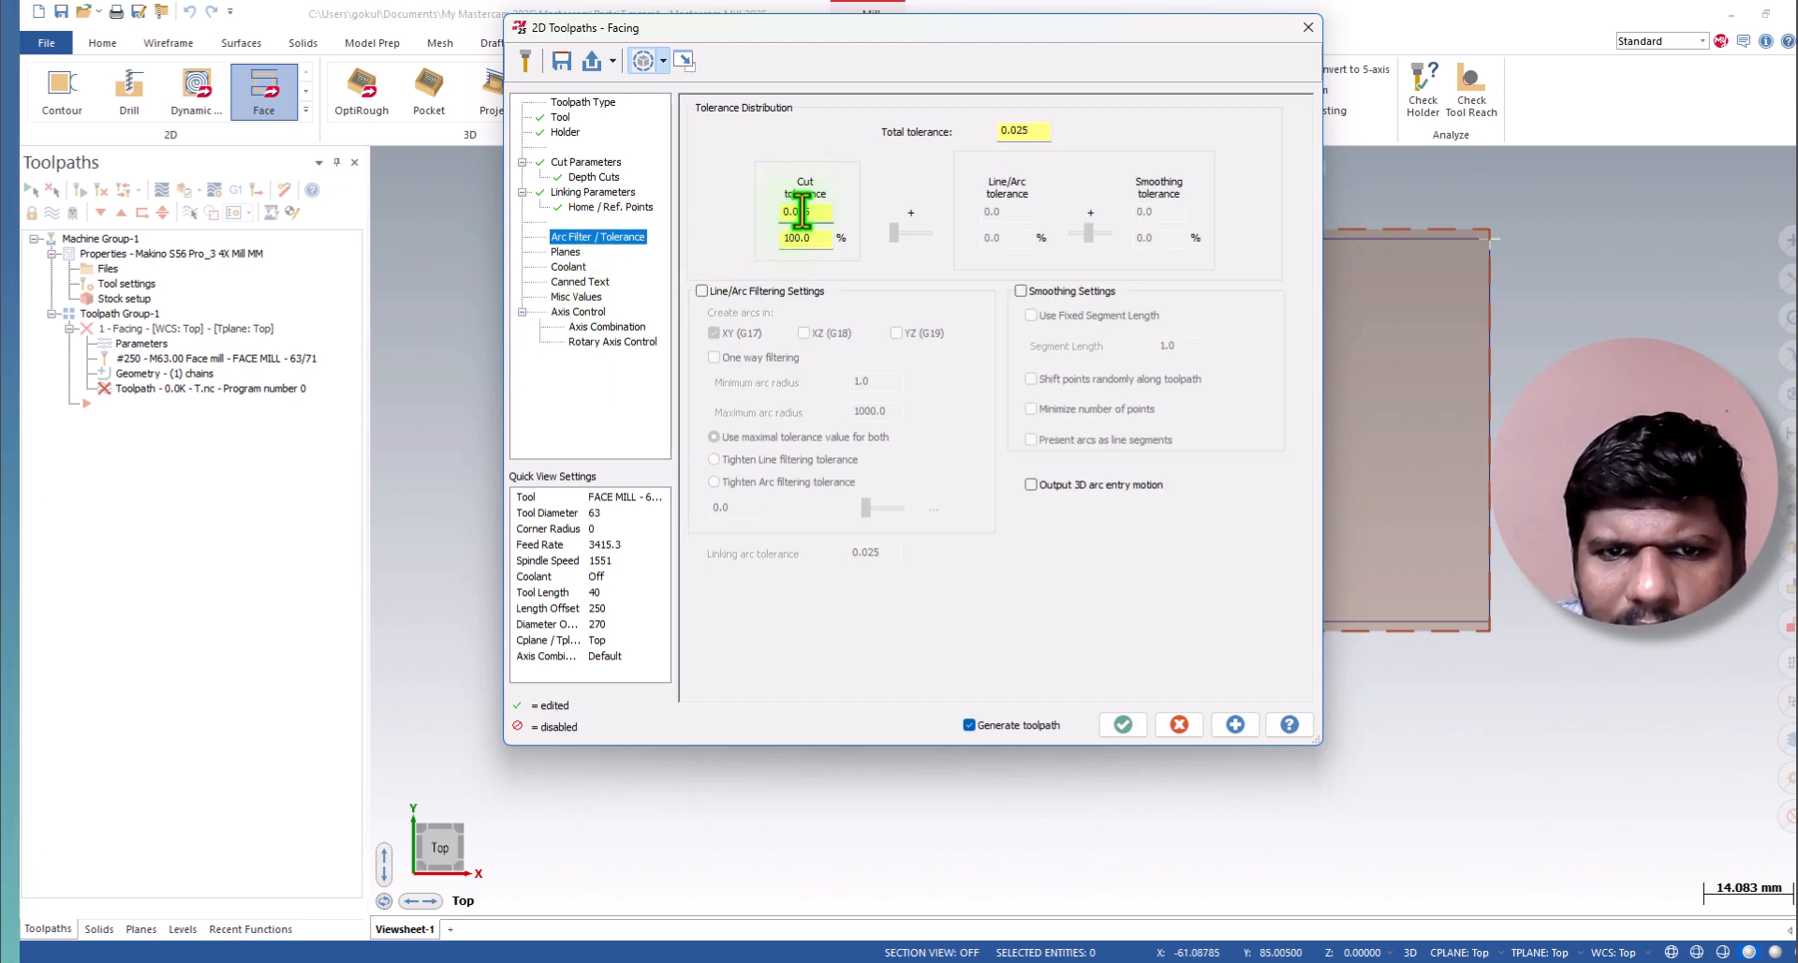
click(797, 211)
text(0)
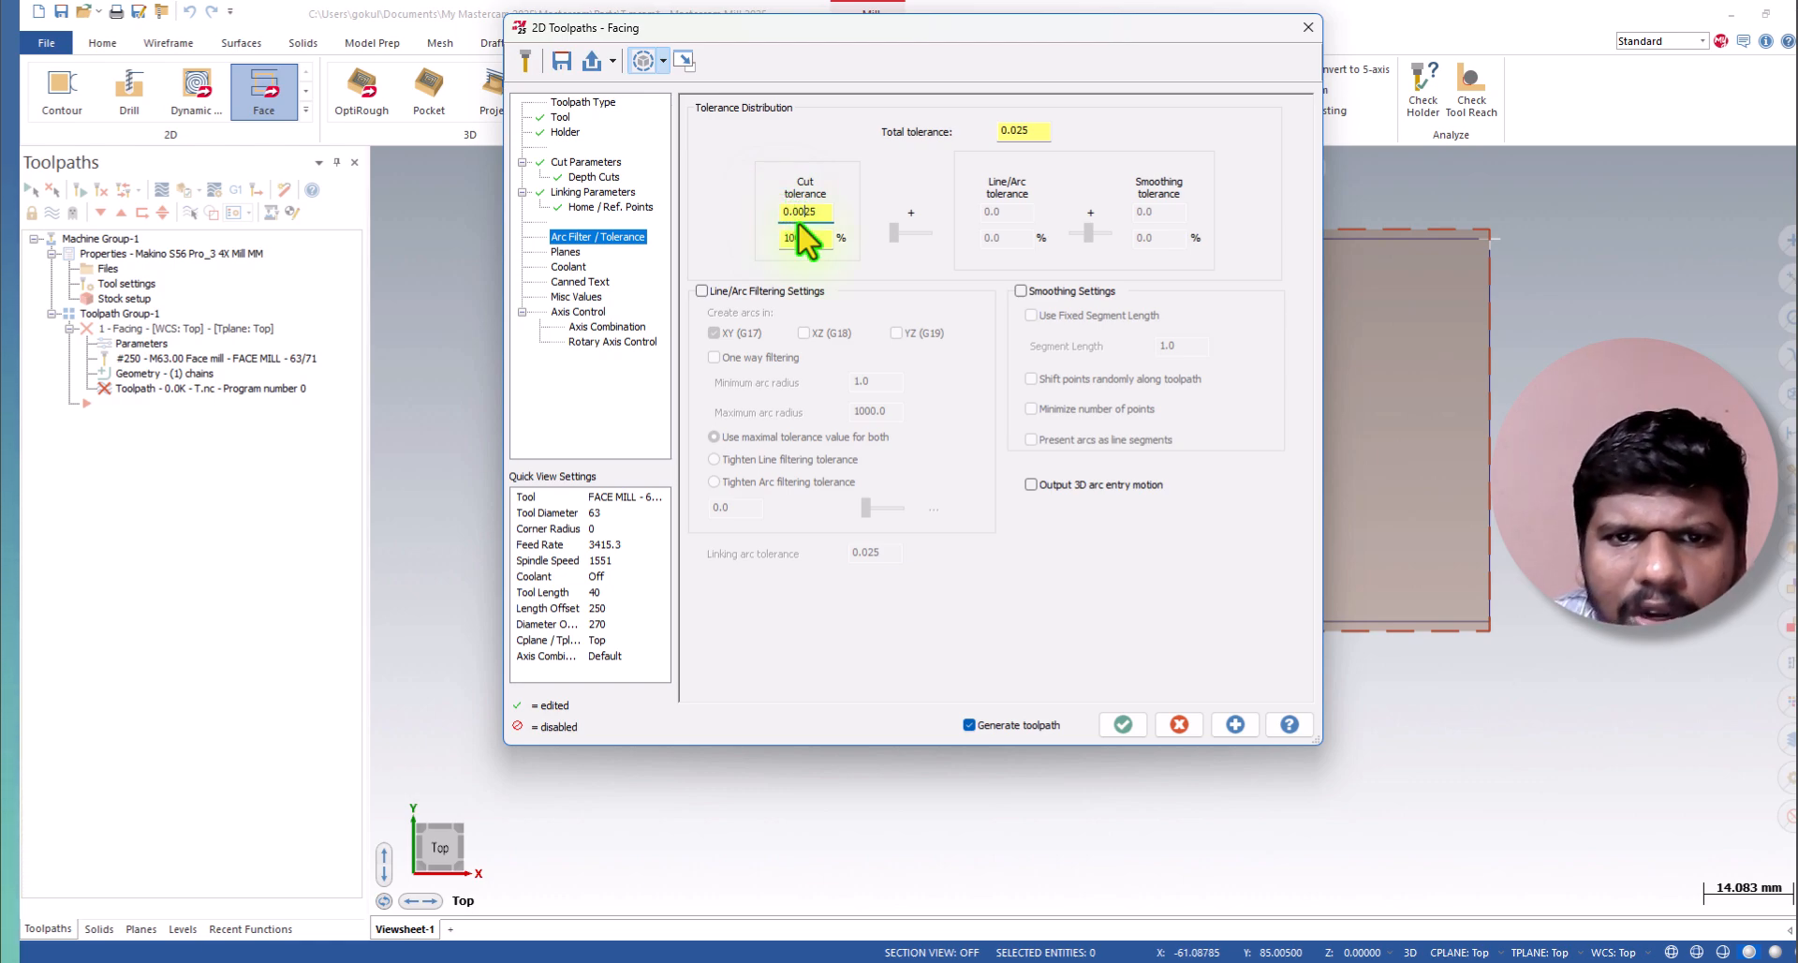
Check the plane settings and turn flood coolant on for the facing operation.
click(565, 251)
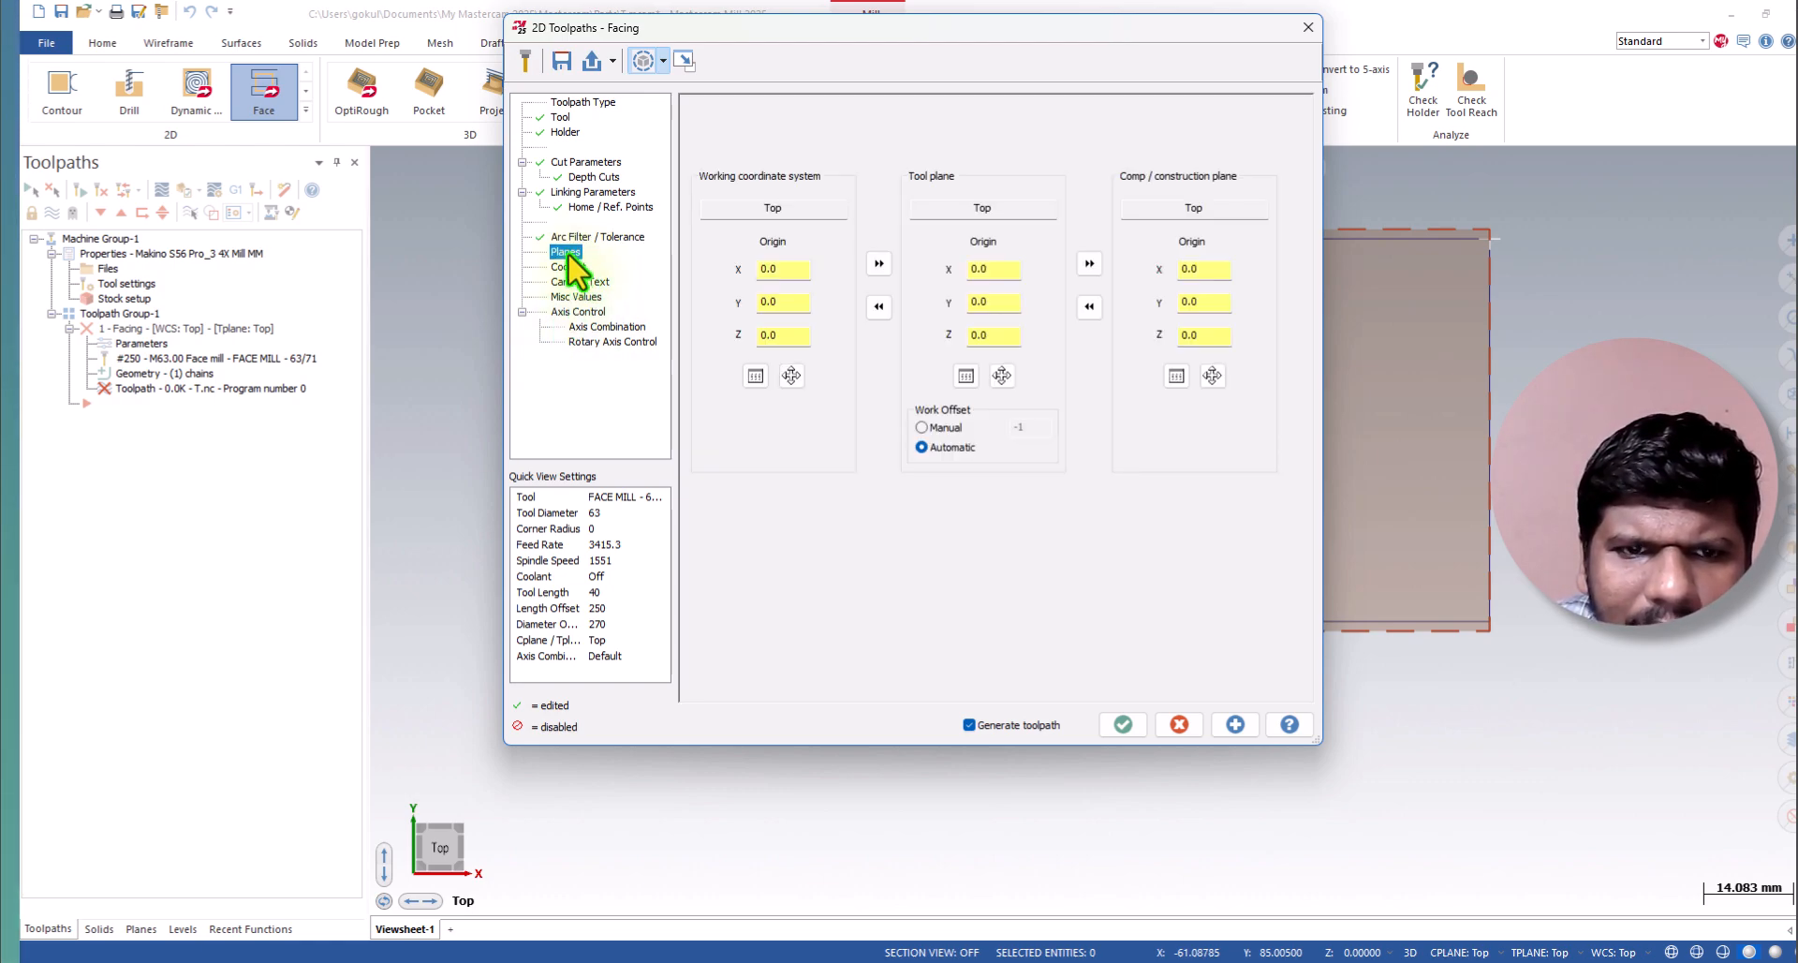
click(568, 267)
click(1027, 209)
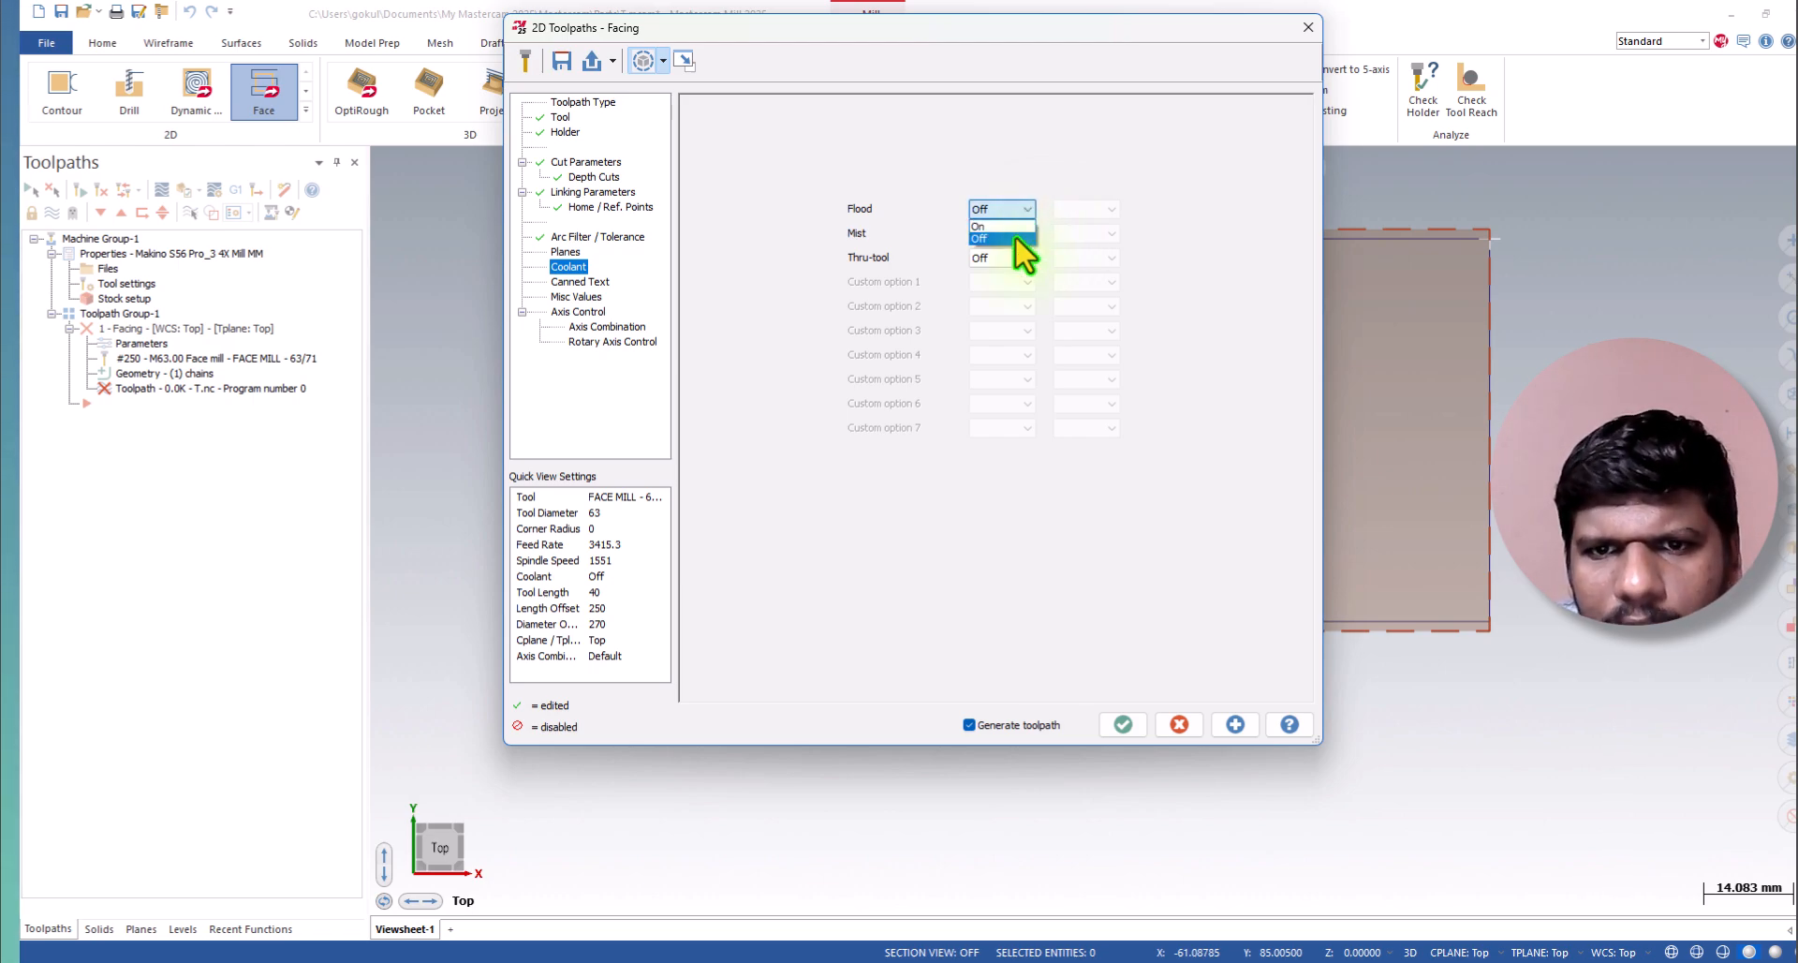
click(979, 227)
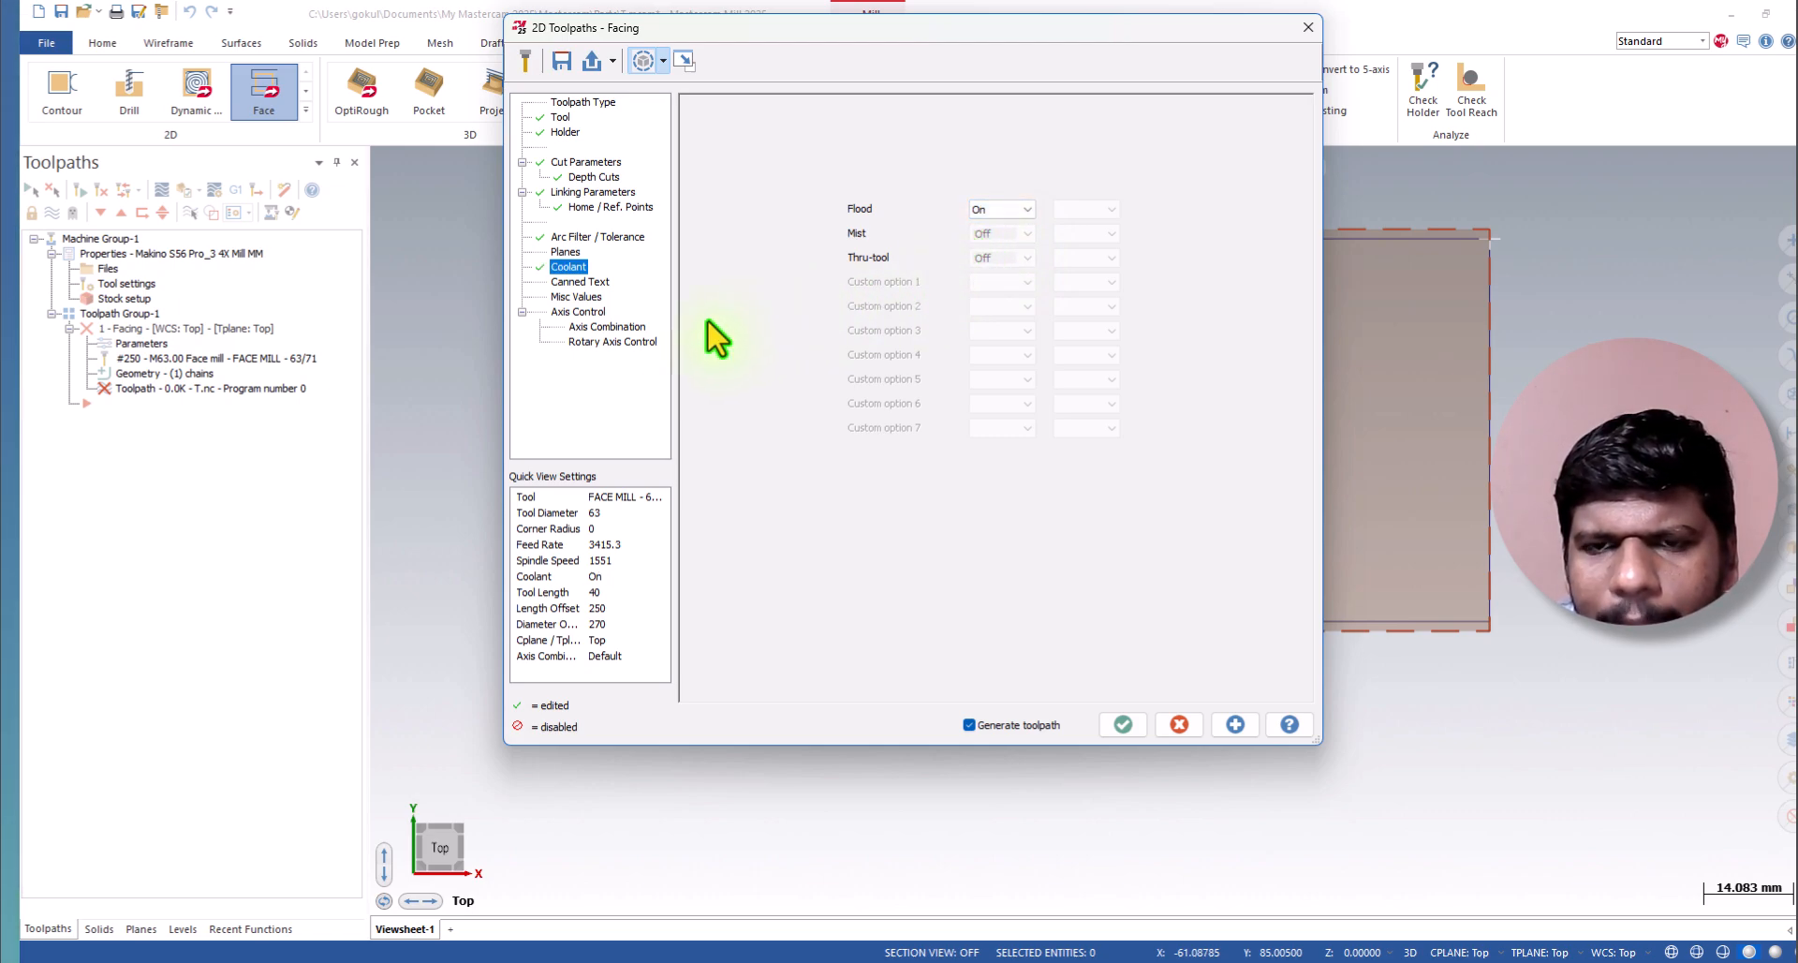
Review the canned text, misc values and axis control settings, and accept the parameters to generate the facing toolpath.
click(581, 282)
click(577, 295)
click(576, 309)
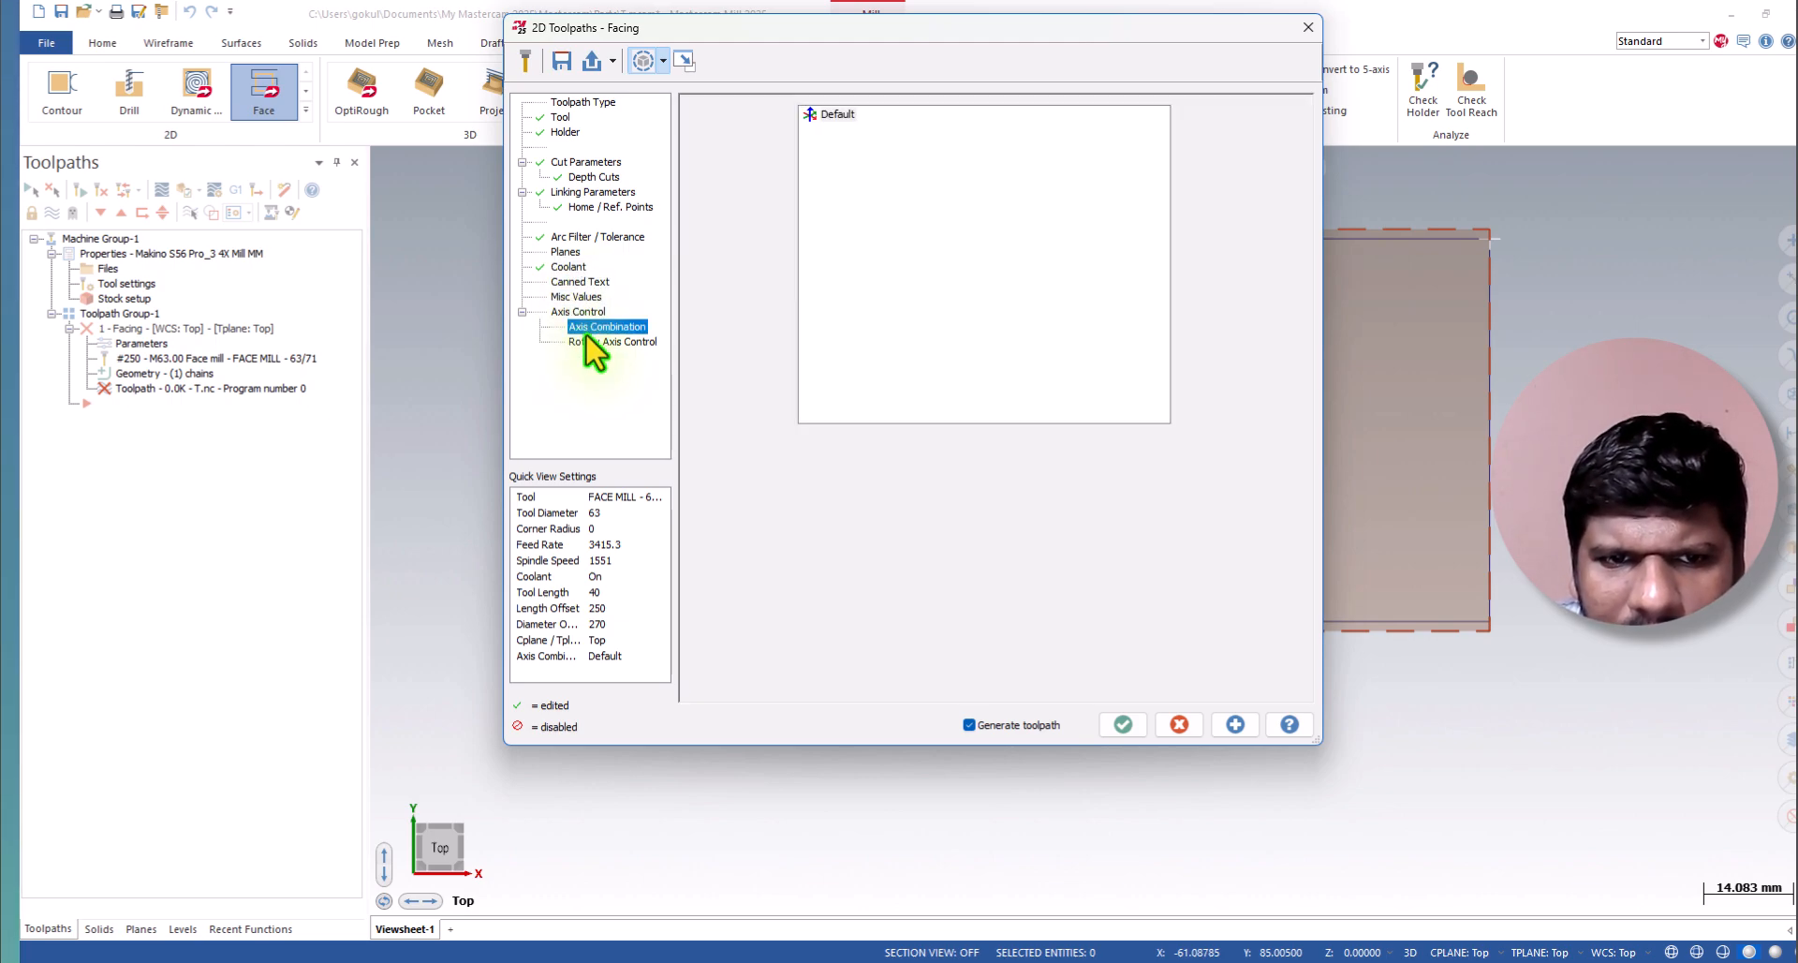
click(594, 344)
click(599, 326)
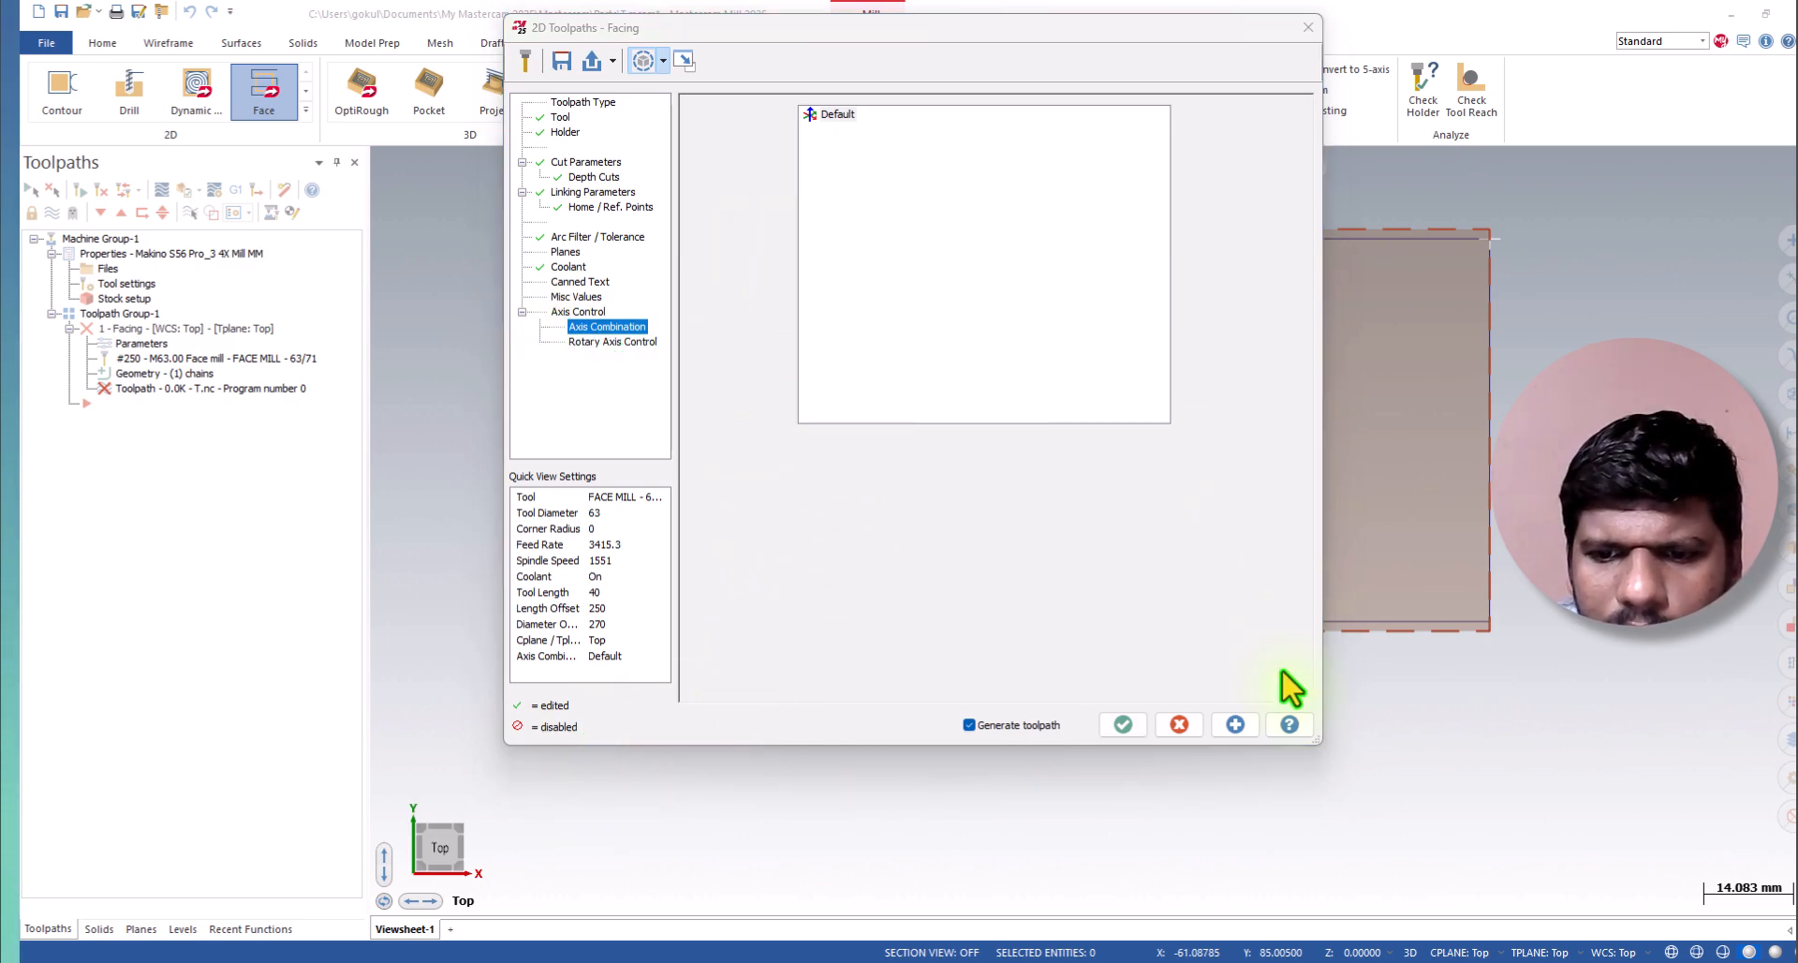
click(1117, 725)
Examine the generated facing toolpath from above and from the front, checking the spacing of its depth passes.
scroll(1167, 656, down, 3)
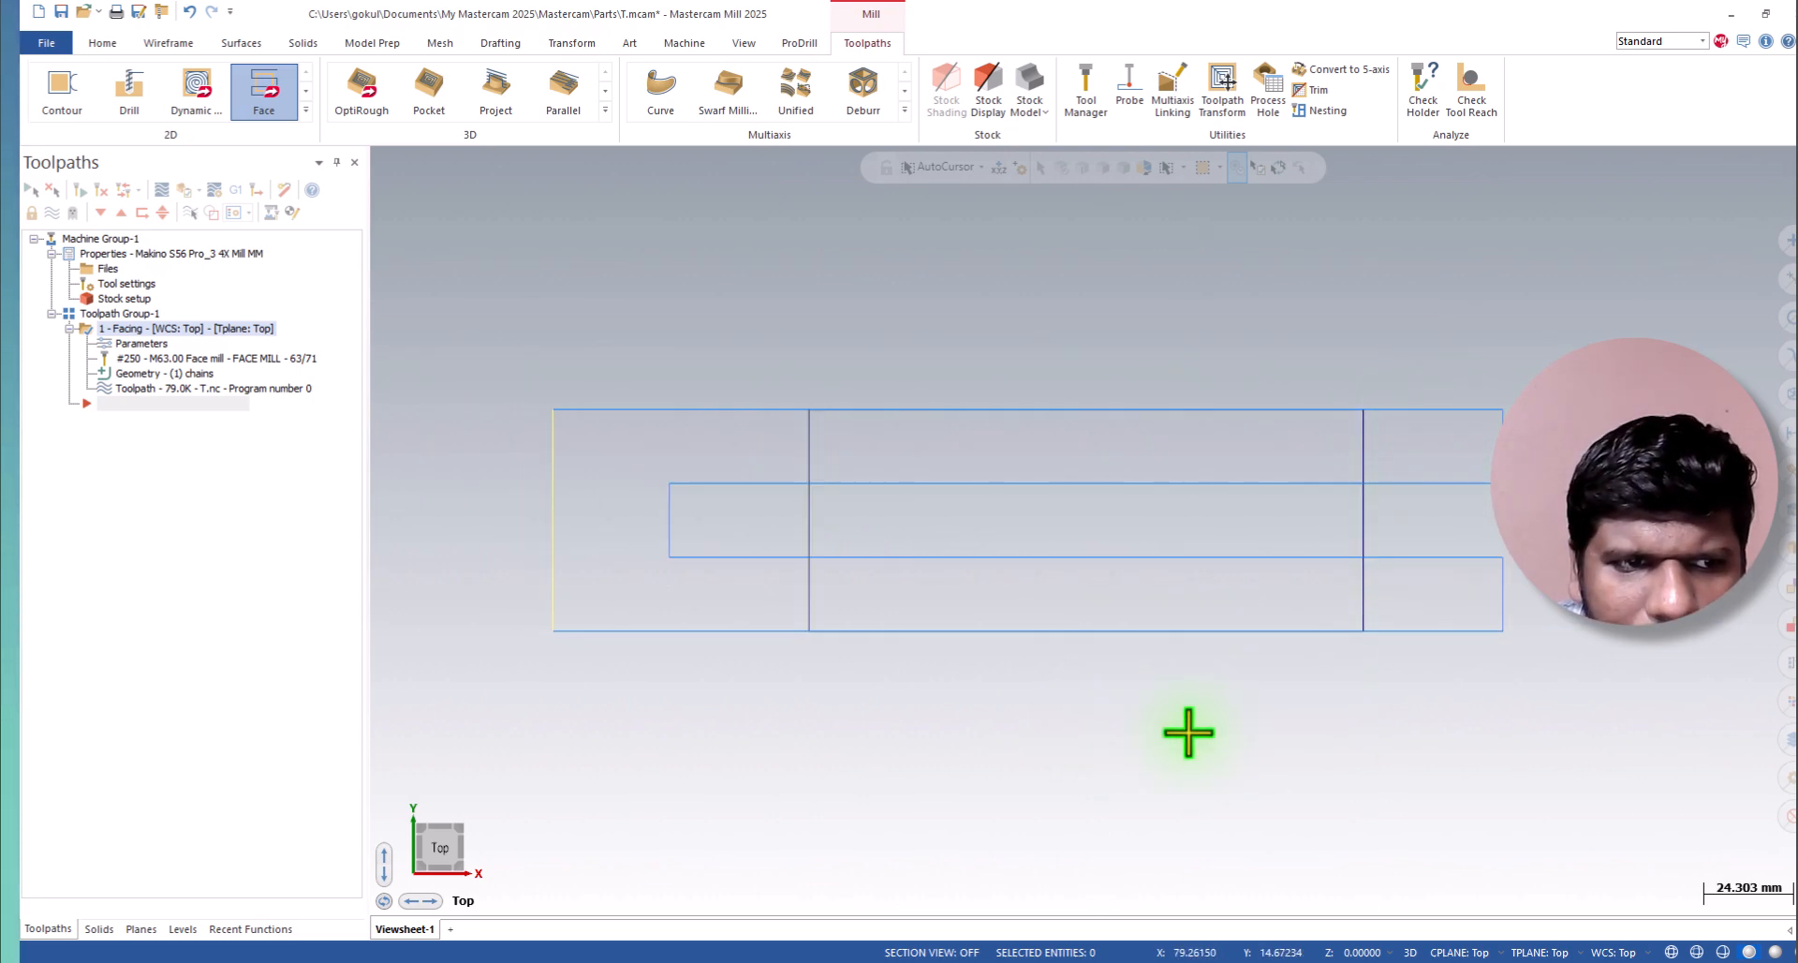
middle_drag(1164, 566, 1148, 443)
scroll(971, 666, down, 2)
scroll(1011, 614, up, 5)
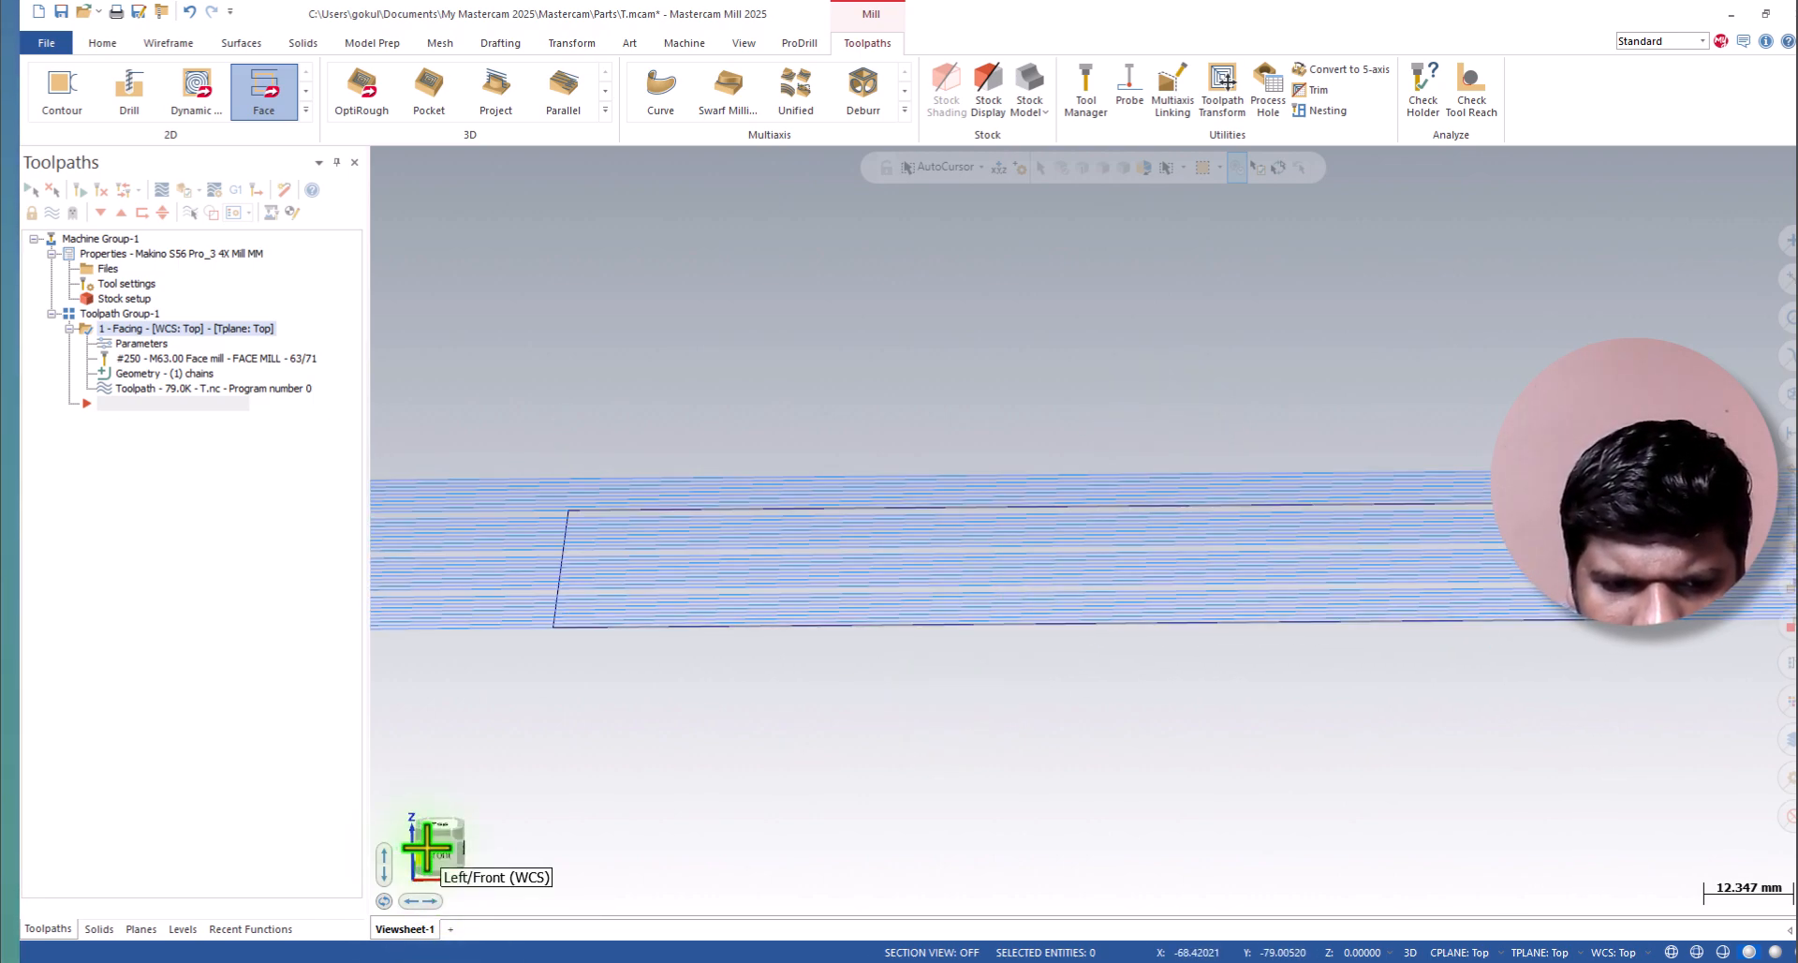
click(424, 853)
scroll(935, 602, down, 2)
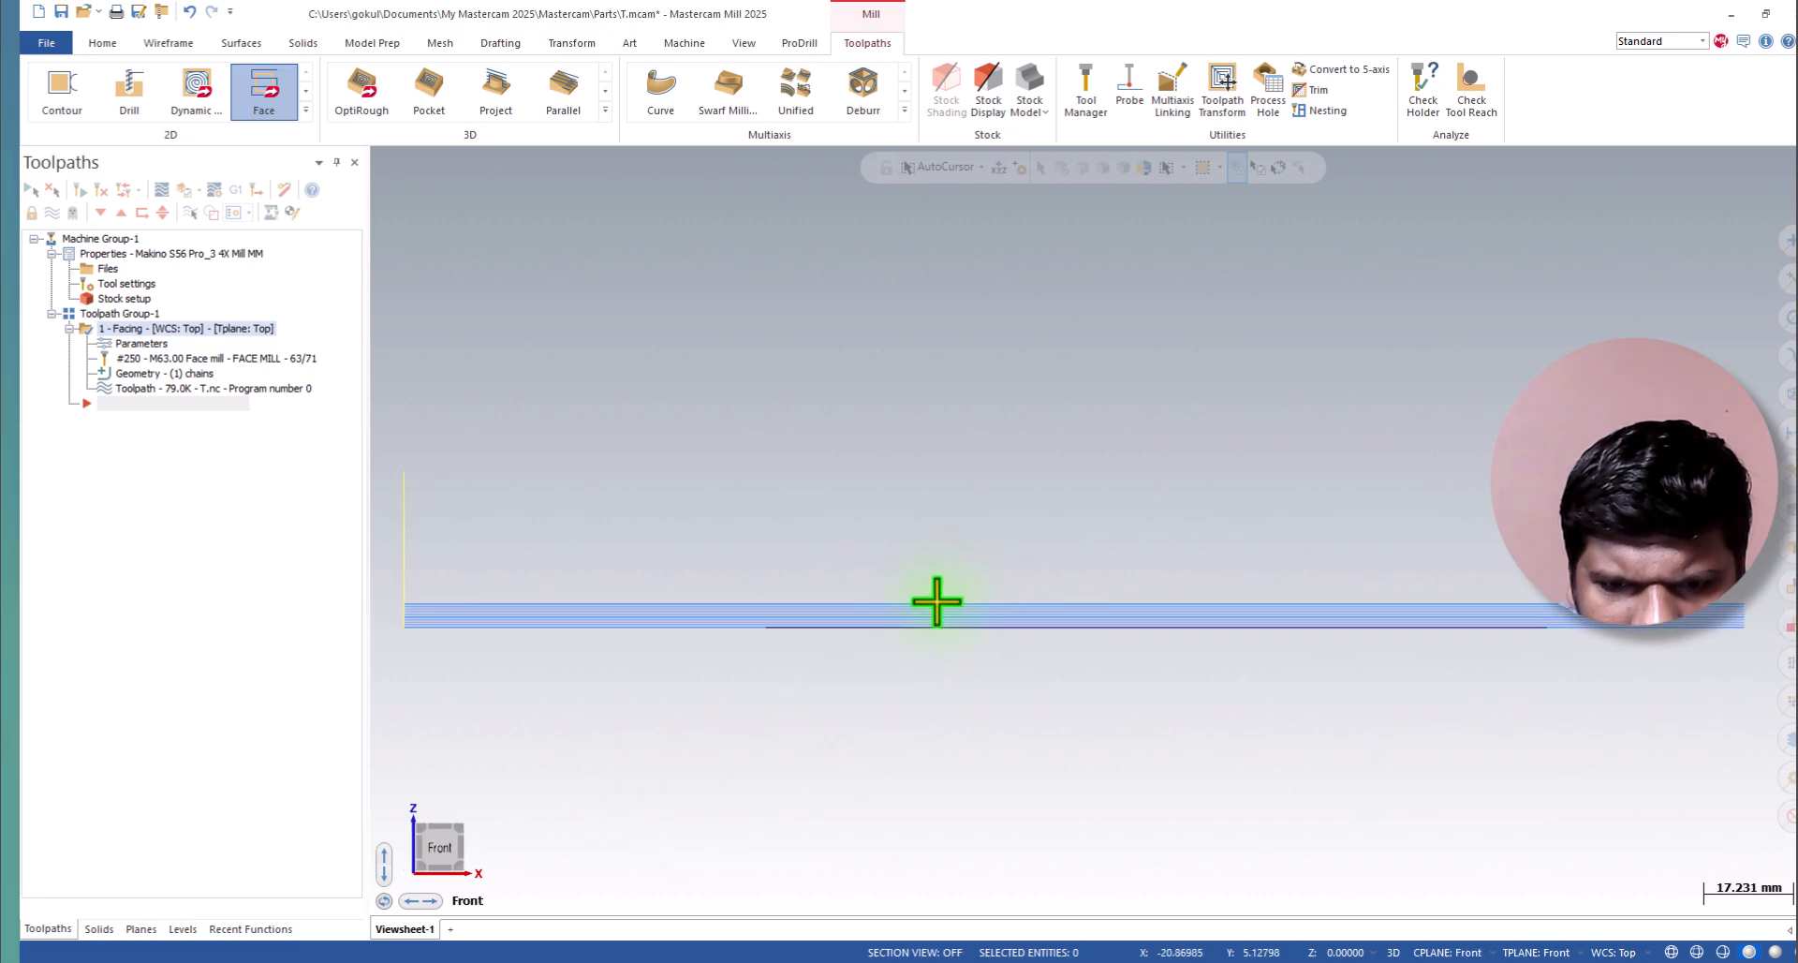
scroll(919, 631, up, 6)
scroll(921, 635, up, 2)
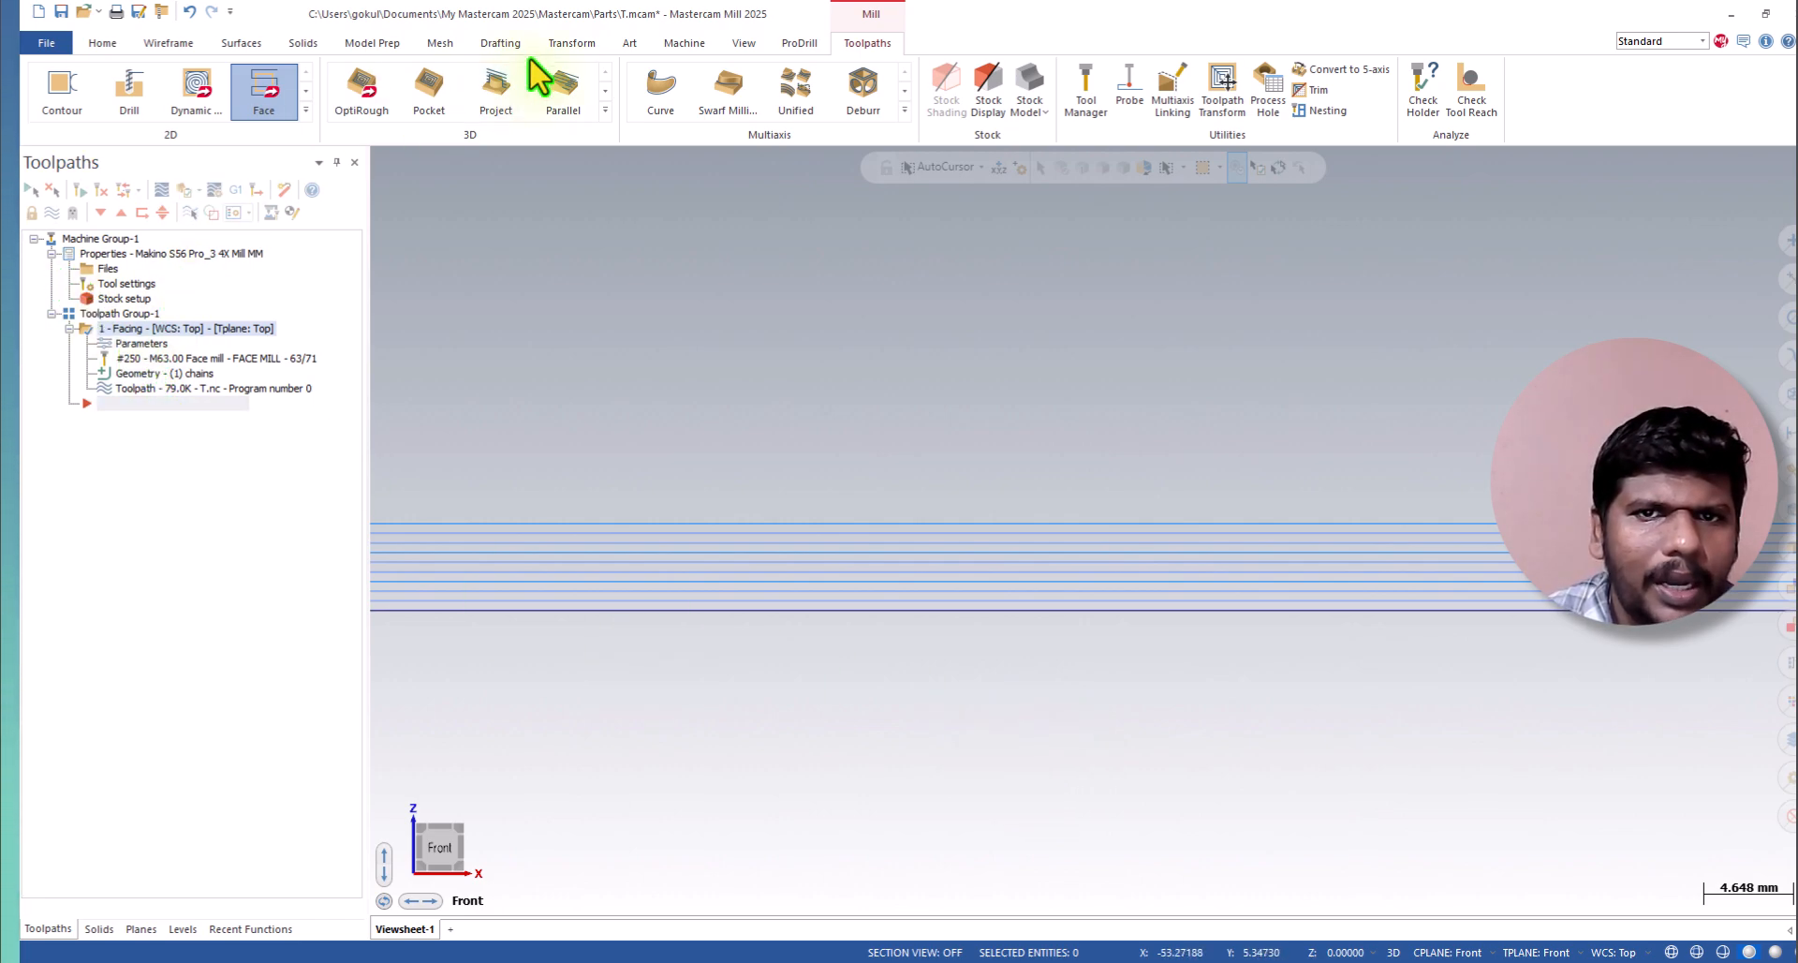
scroll(960, 346, down, 1)
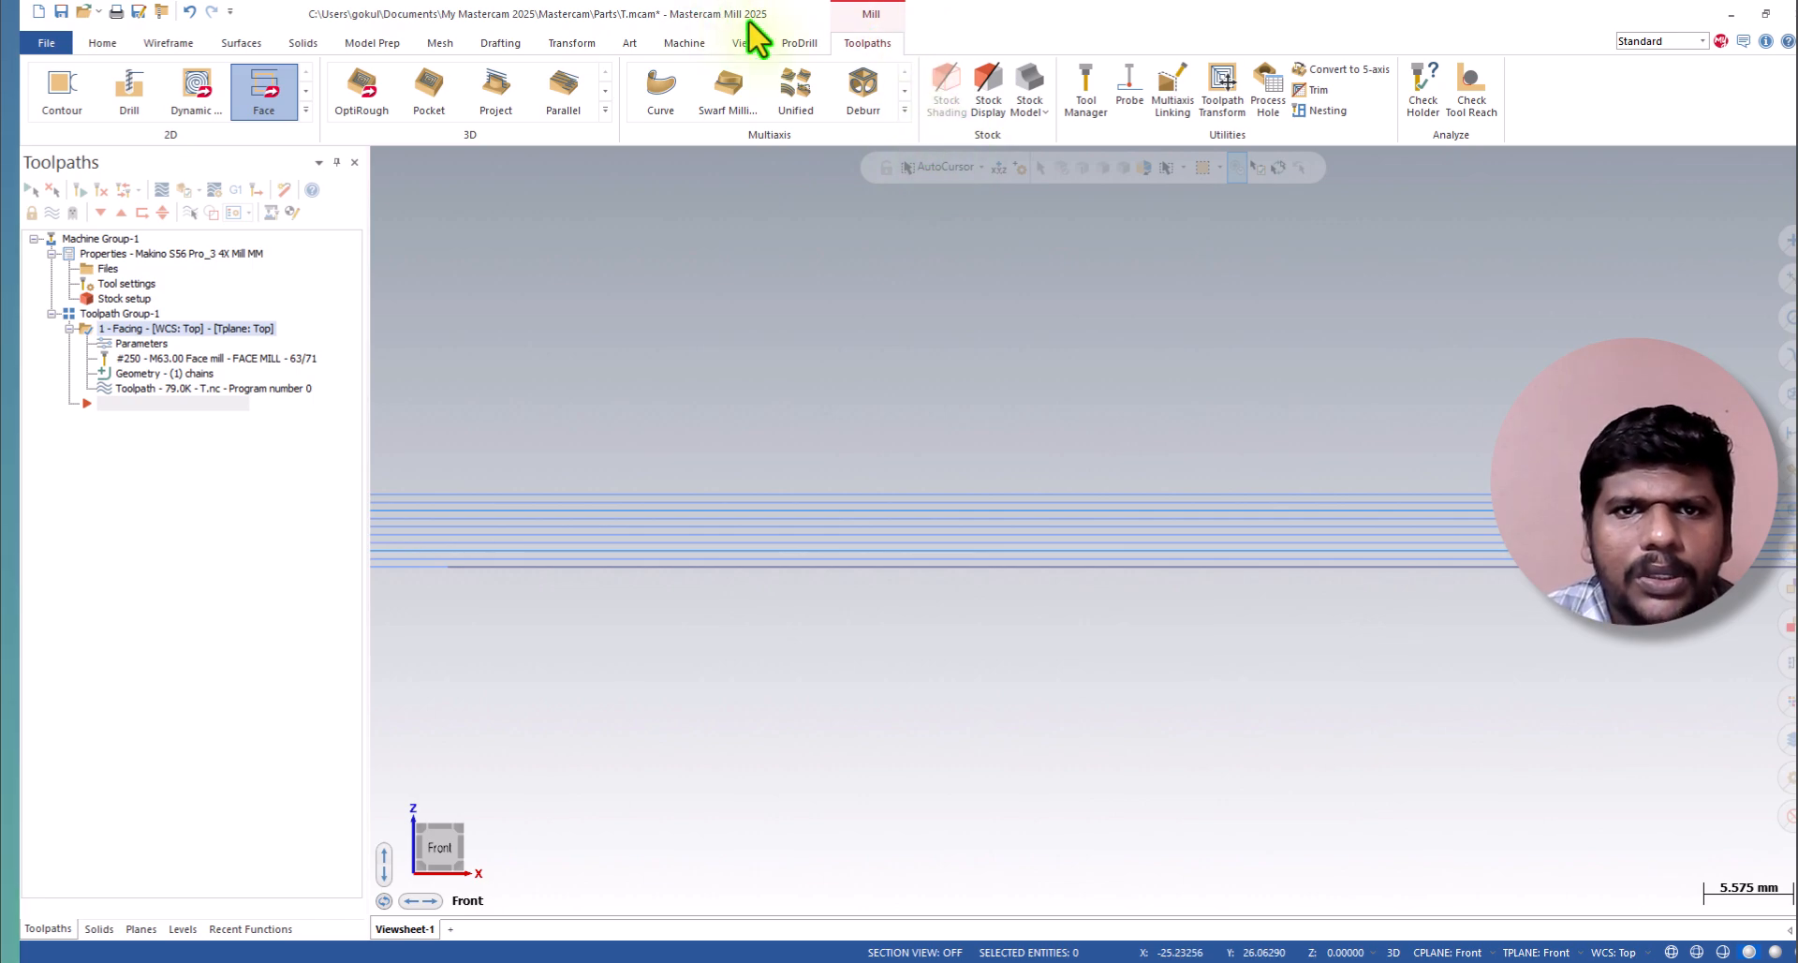
scroll(931, 495, down, 2)
scroll(931, 495, down, 3)
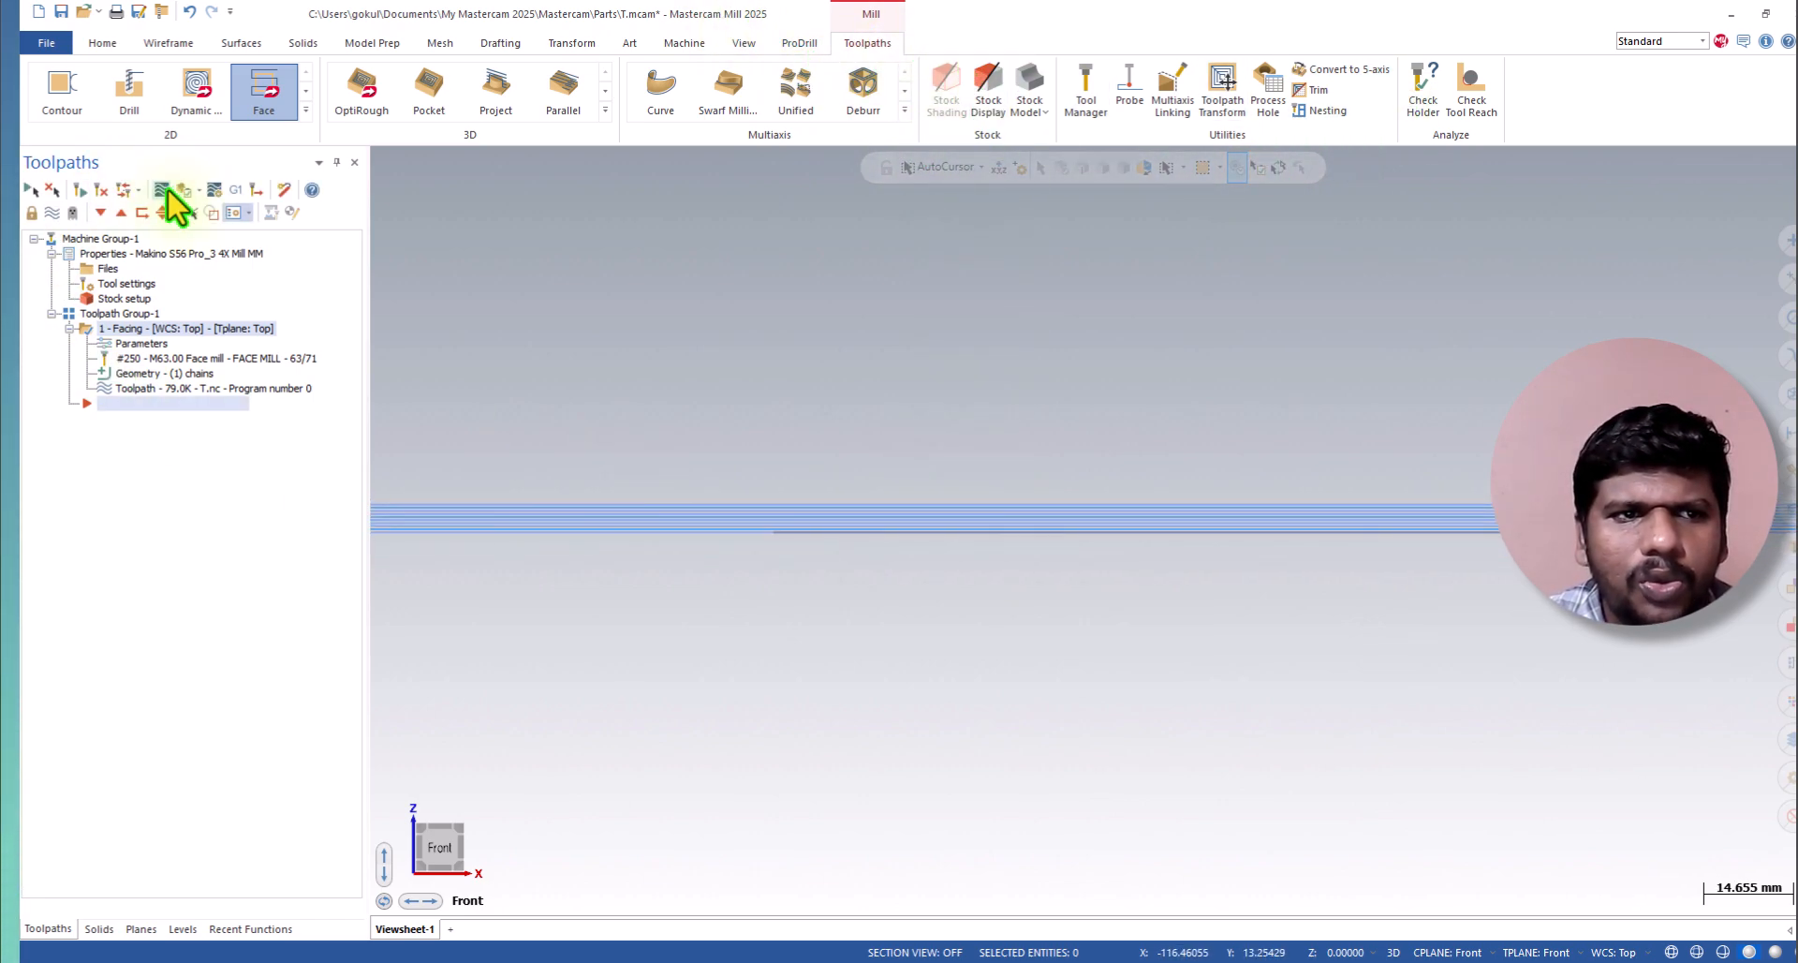
Backplot the facing operation and watch the face mill's passes from the top, front and isometric directions.
click(685, 42)
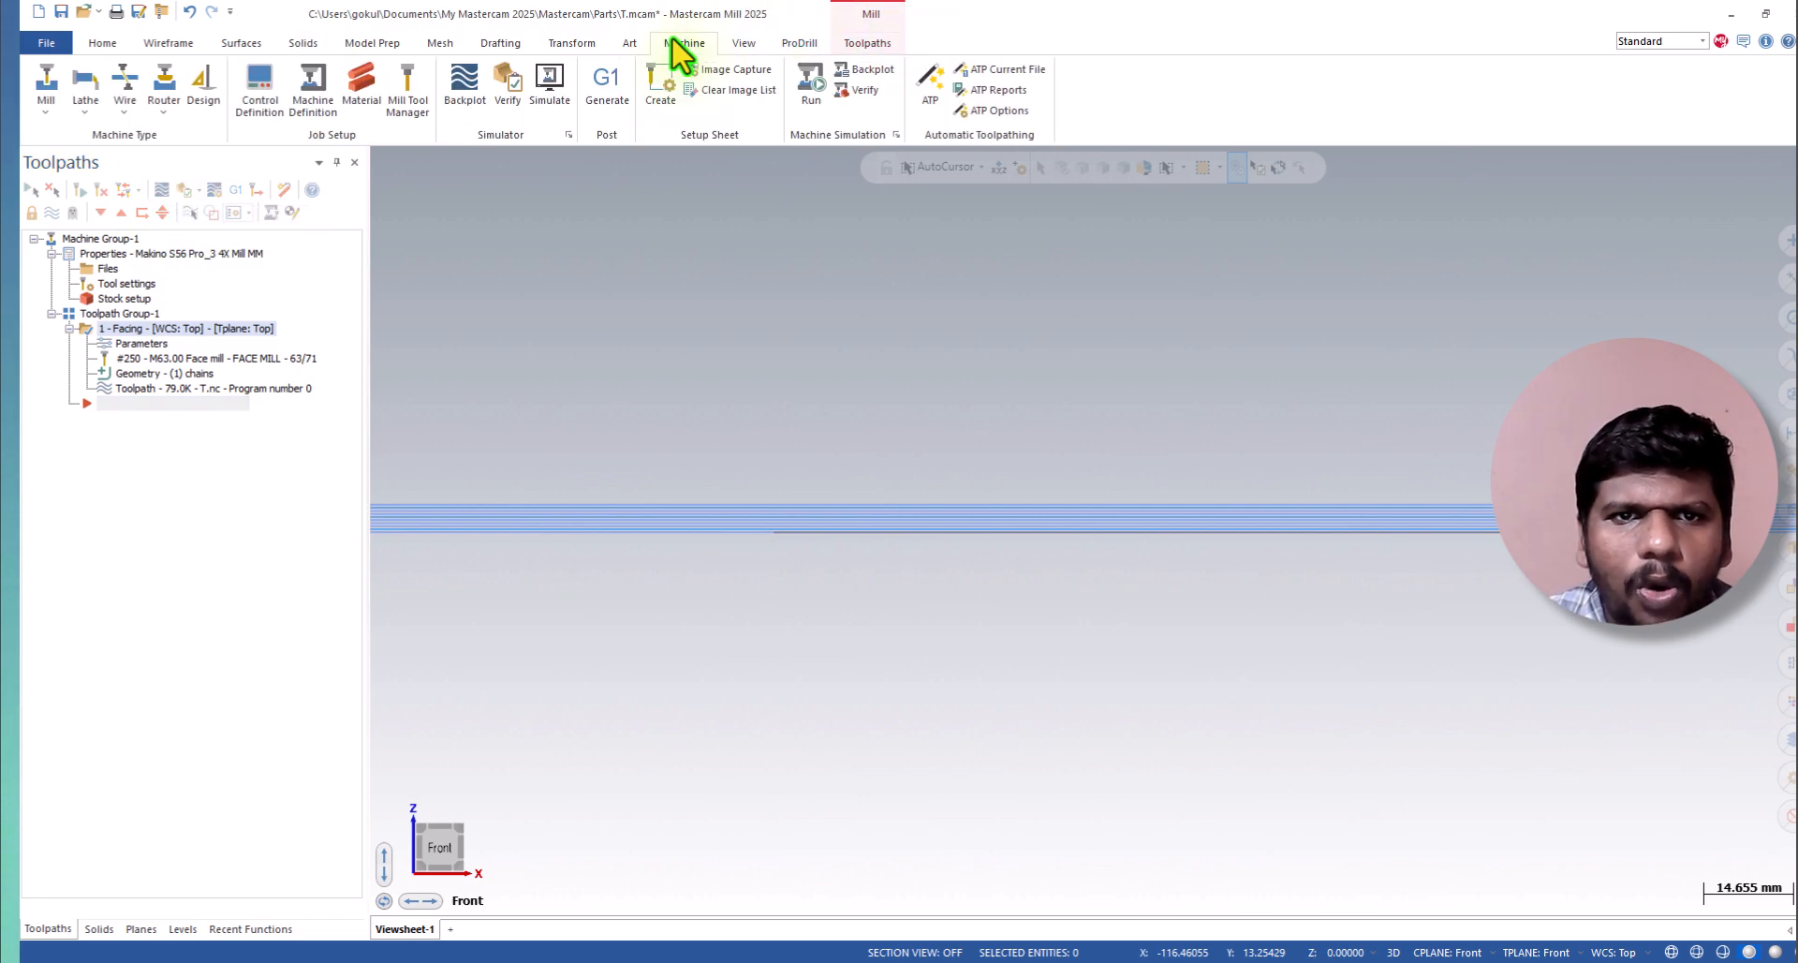
click(447, 109)
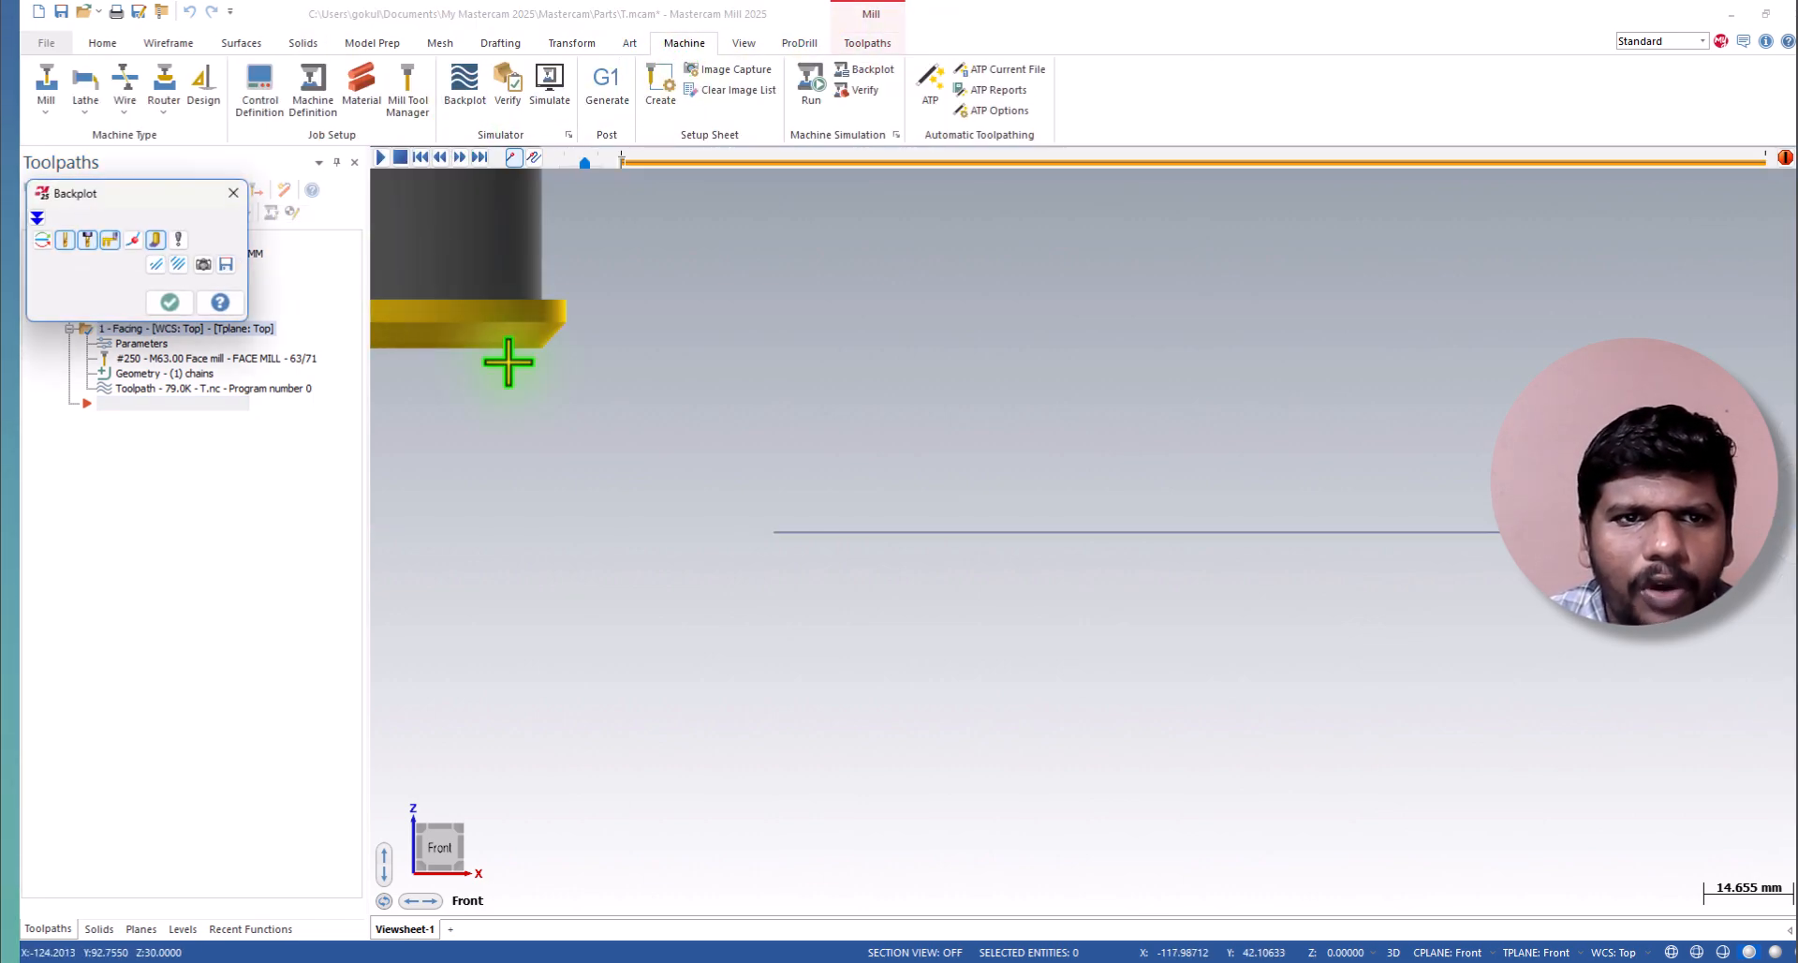
scroll(871, 506, down, 2)
middle_drag(887, 687, 867, 903)
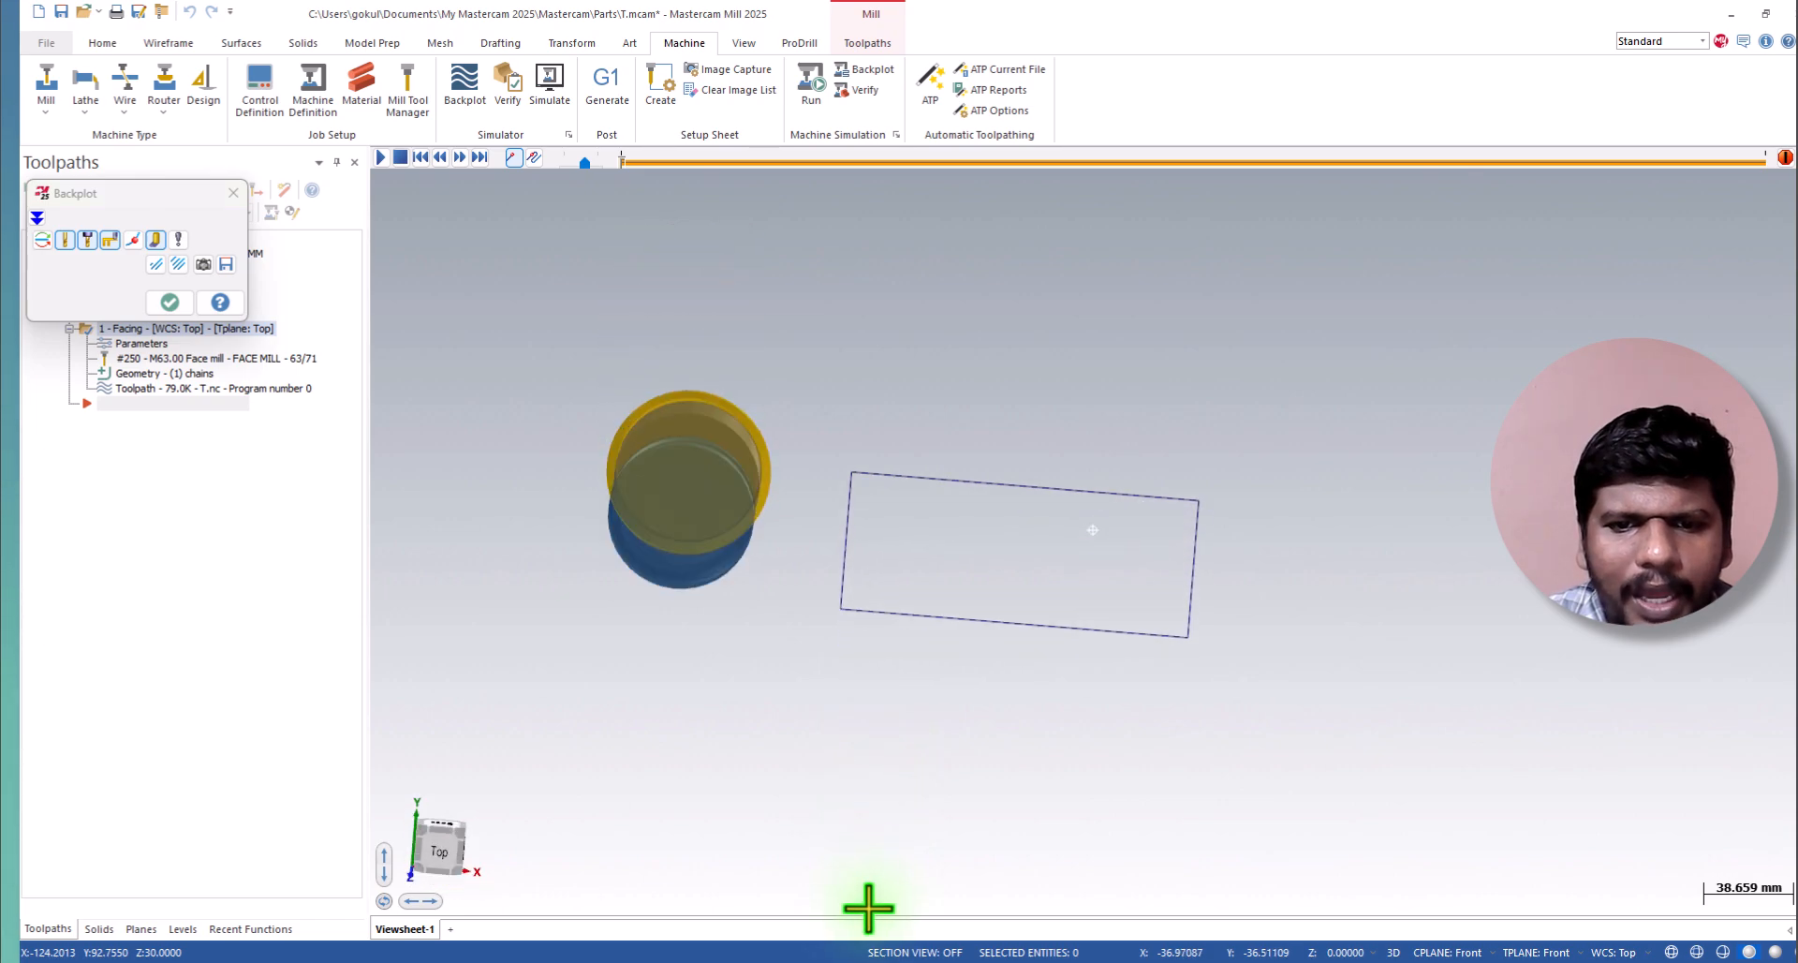
middle_drag(719, 611, 928, 482)
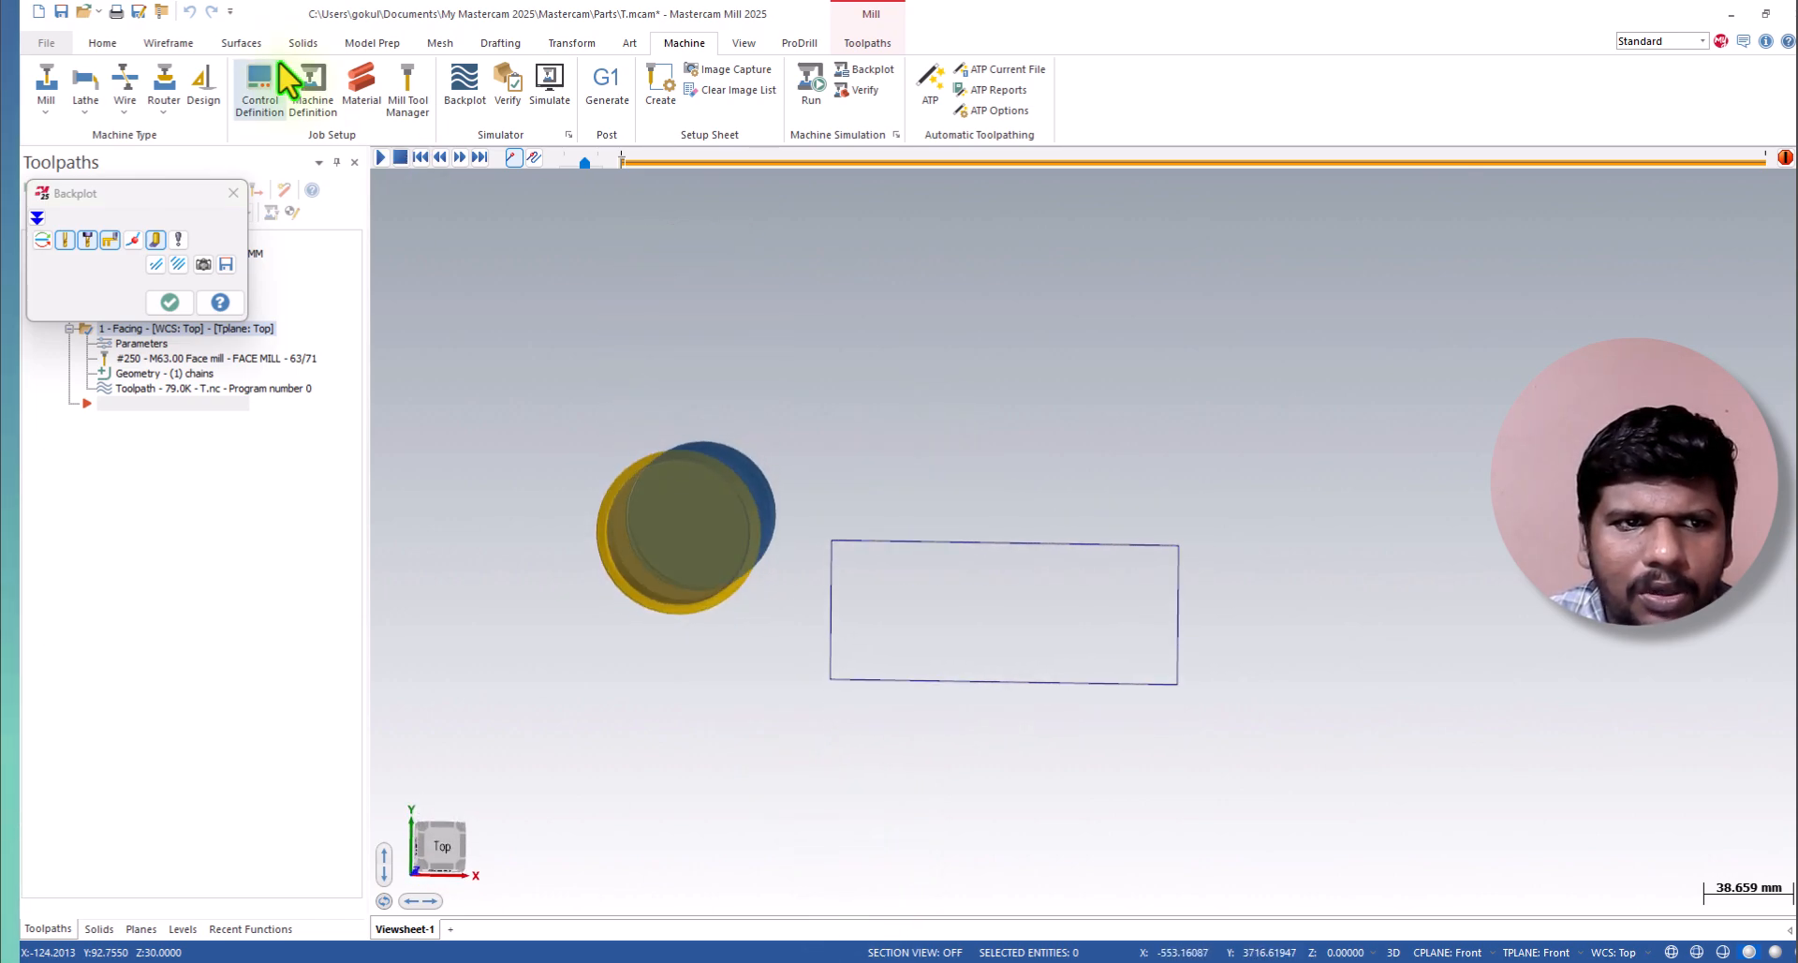
click(381, 157)
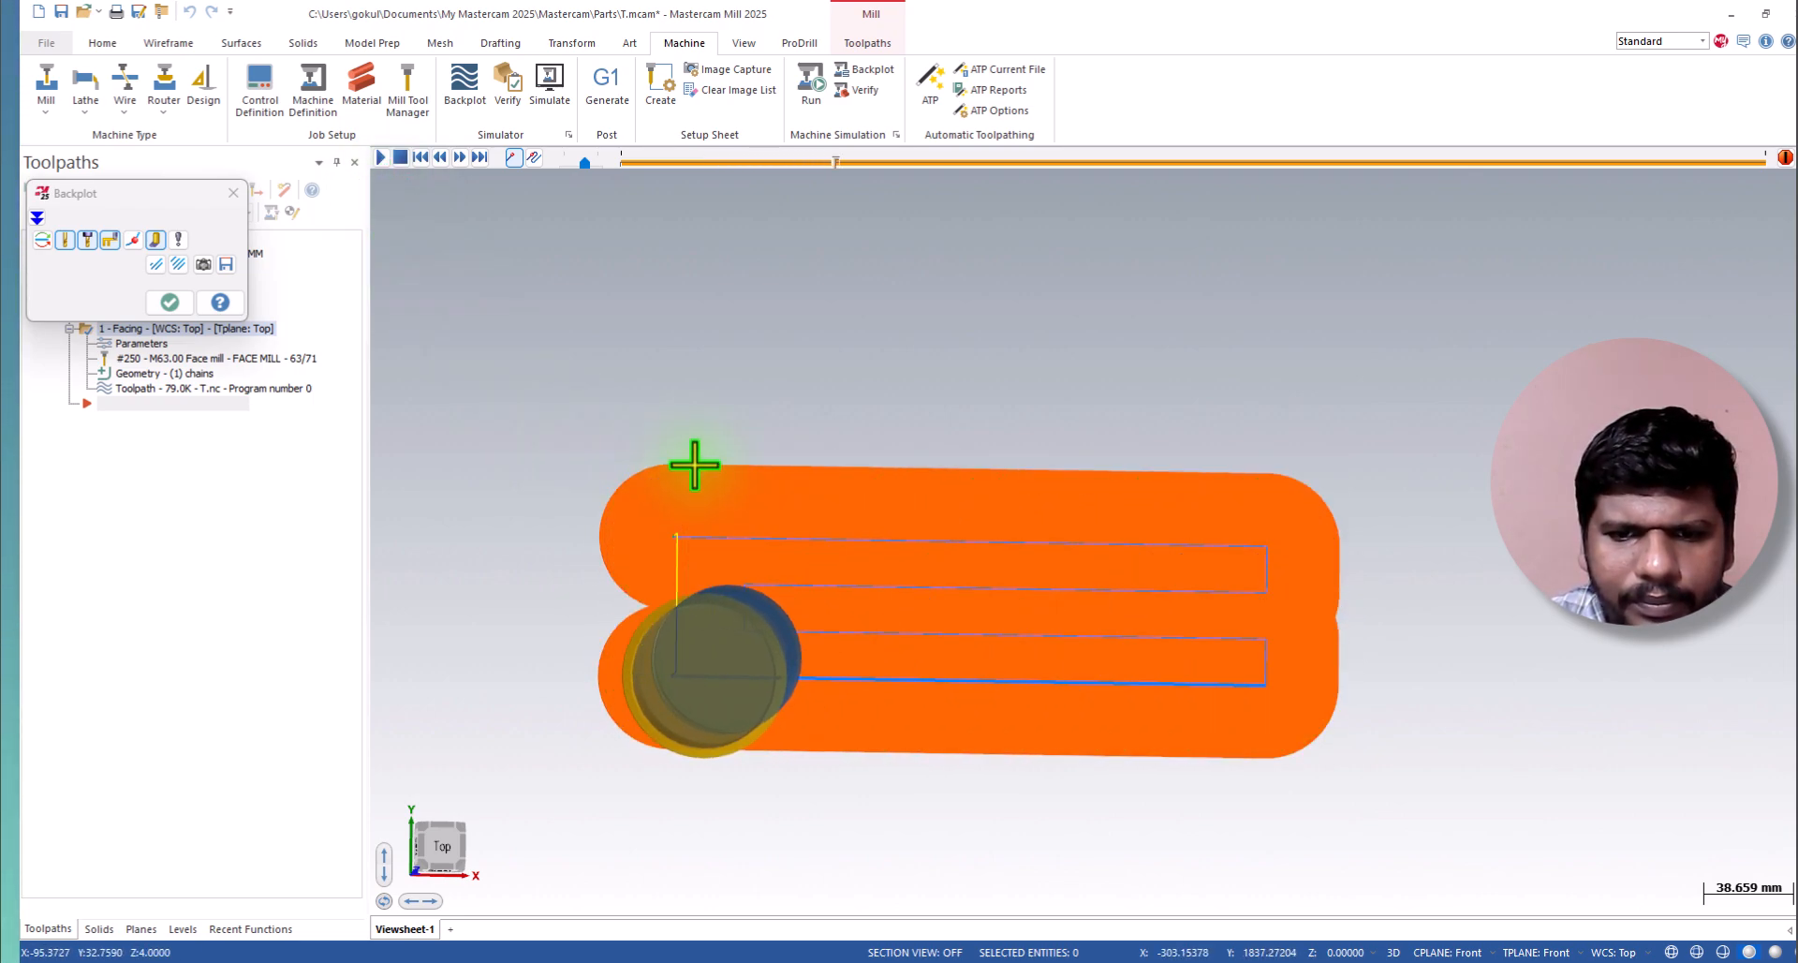
middle_drag(919, 755, 915, 643)
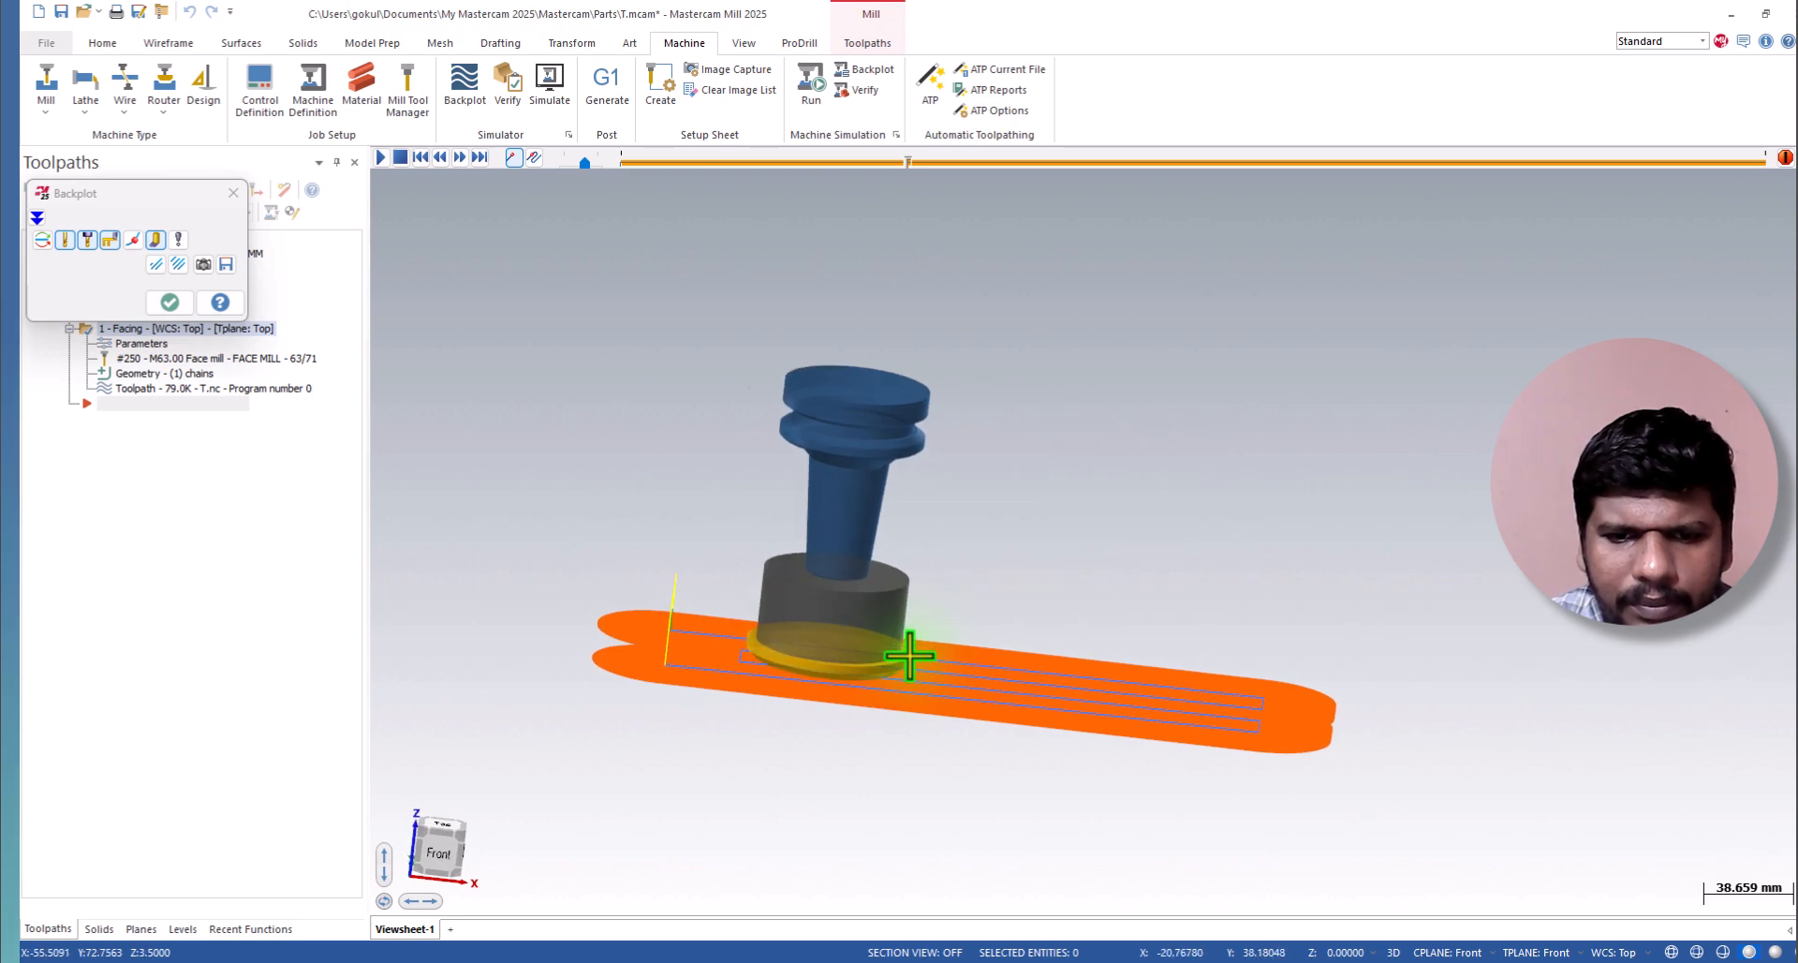
click(437, 851)
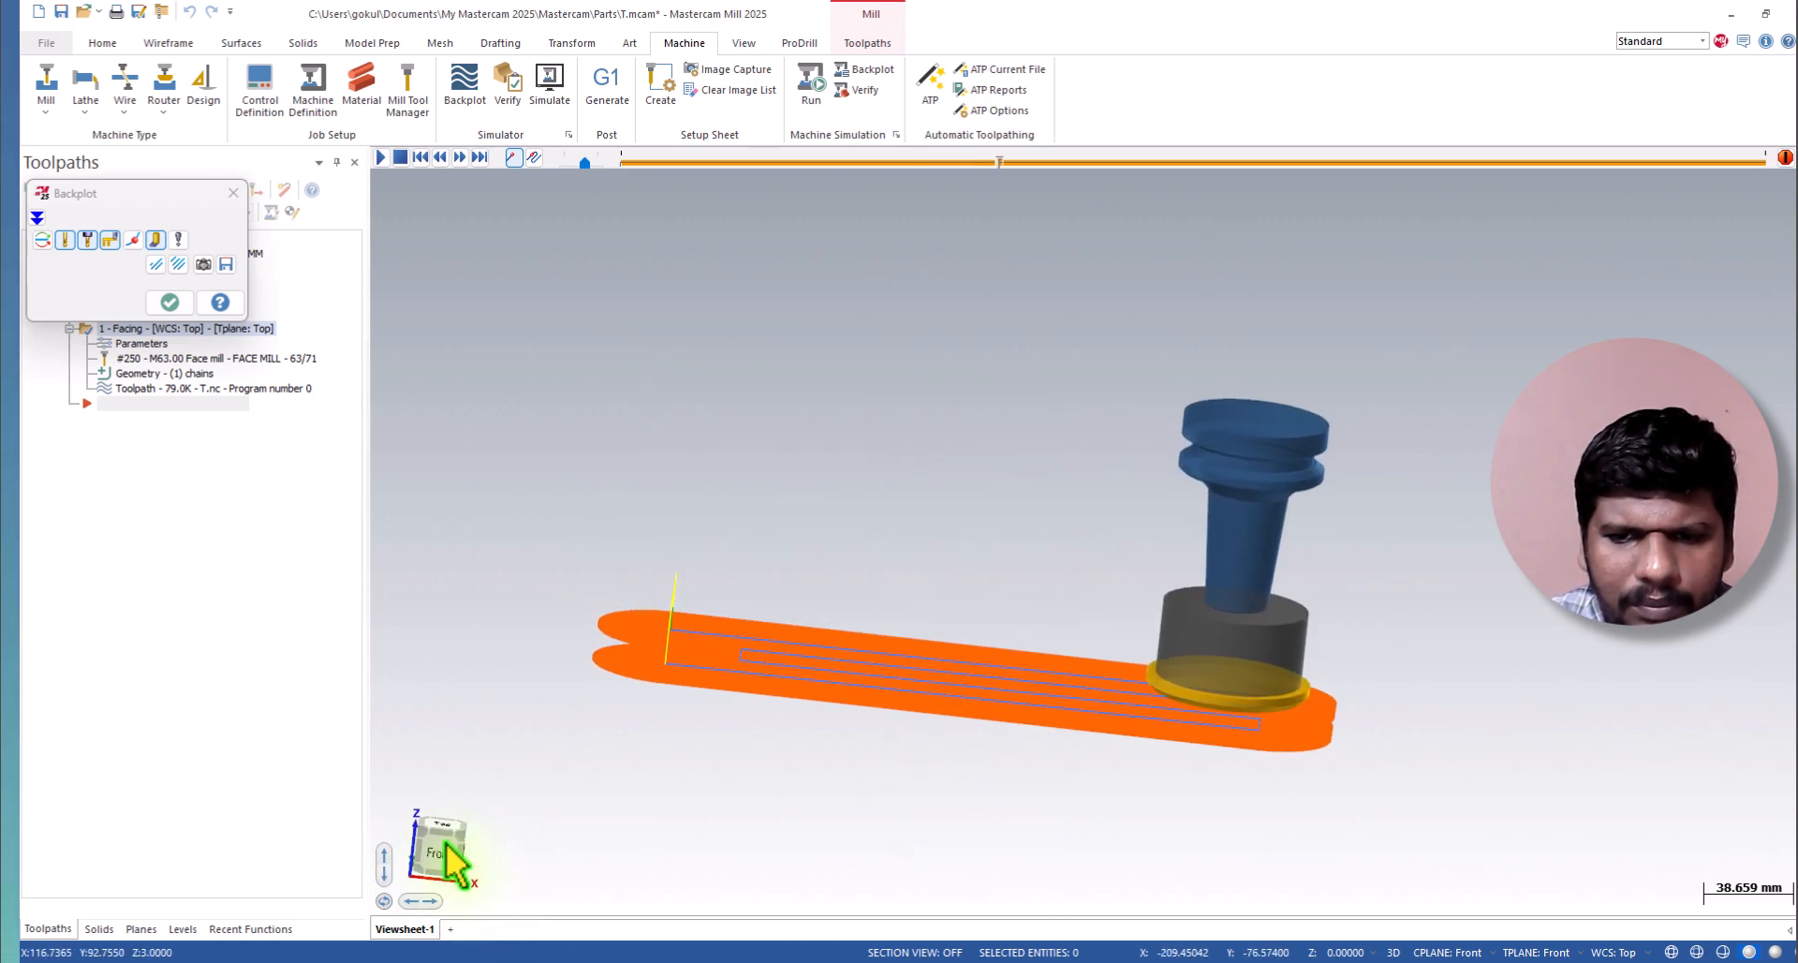
click(461, 851)
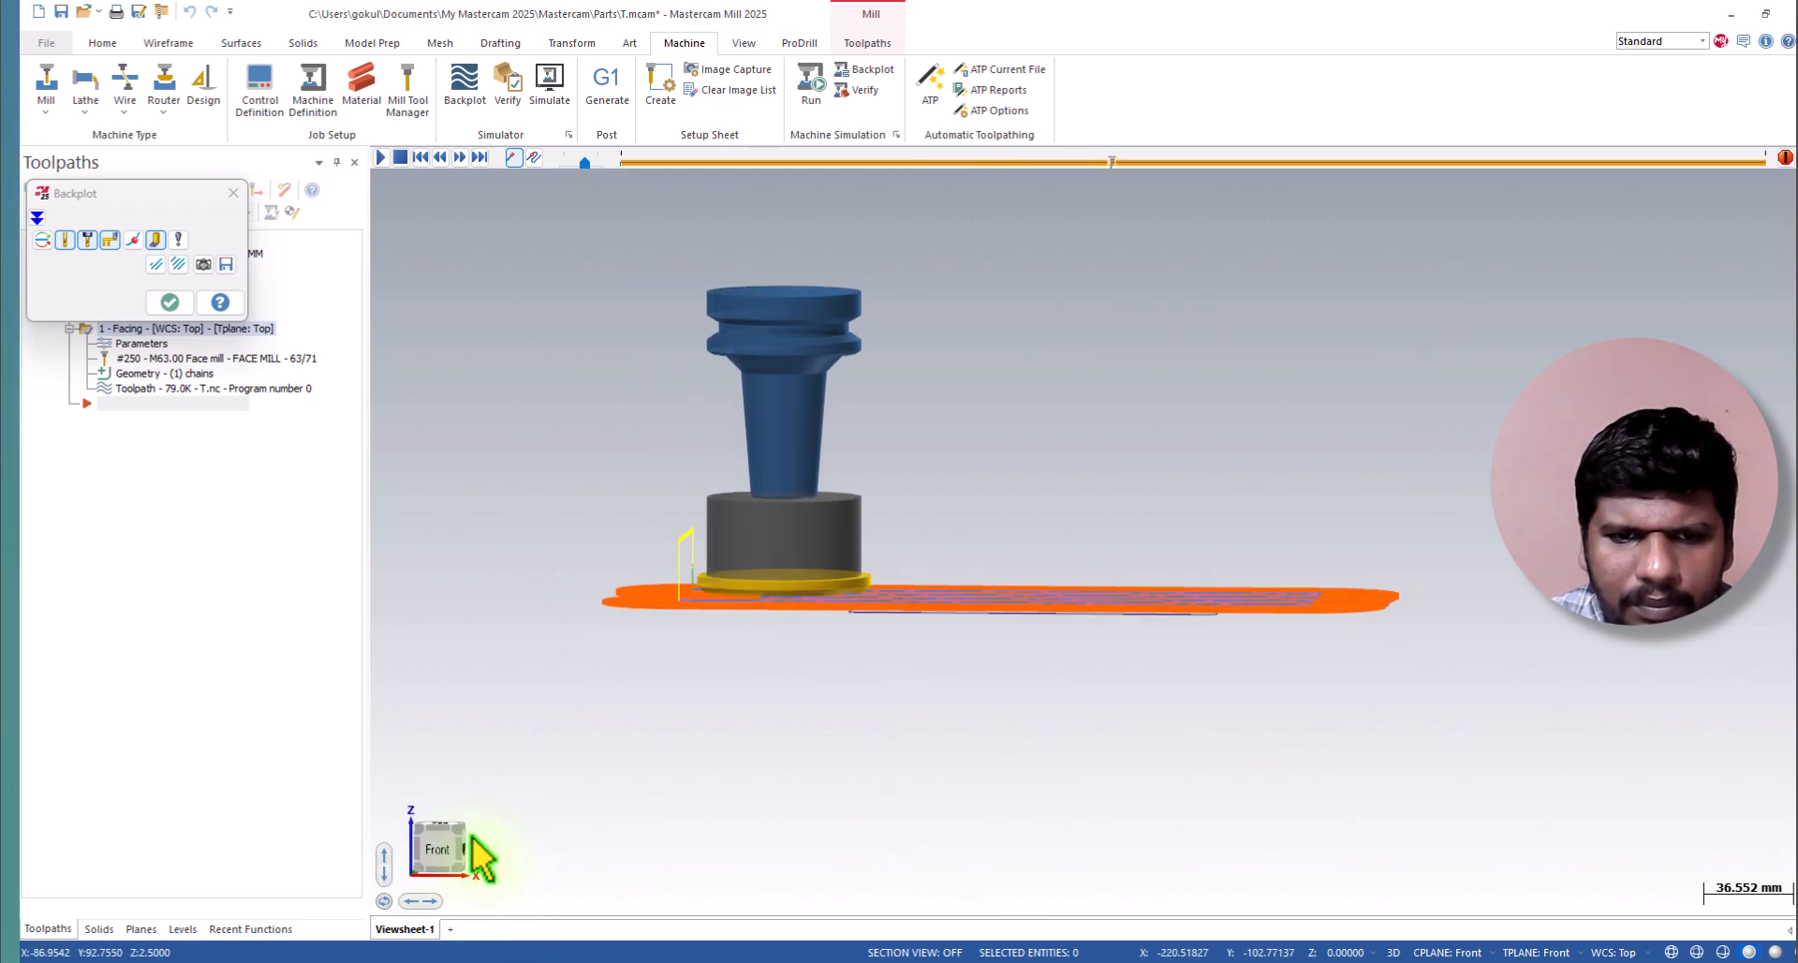
scroll(987, 546, down, 2)
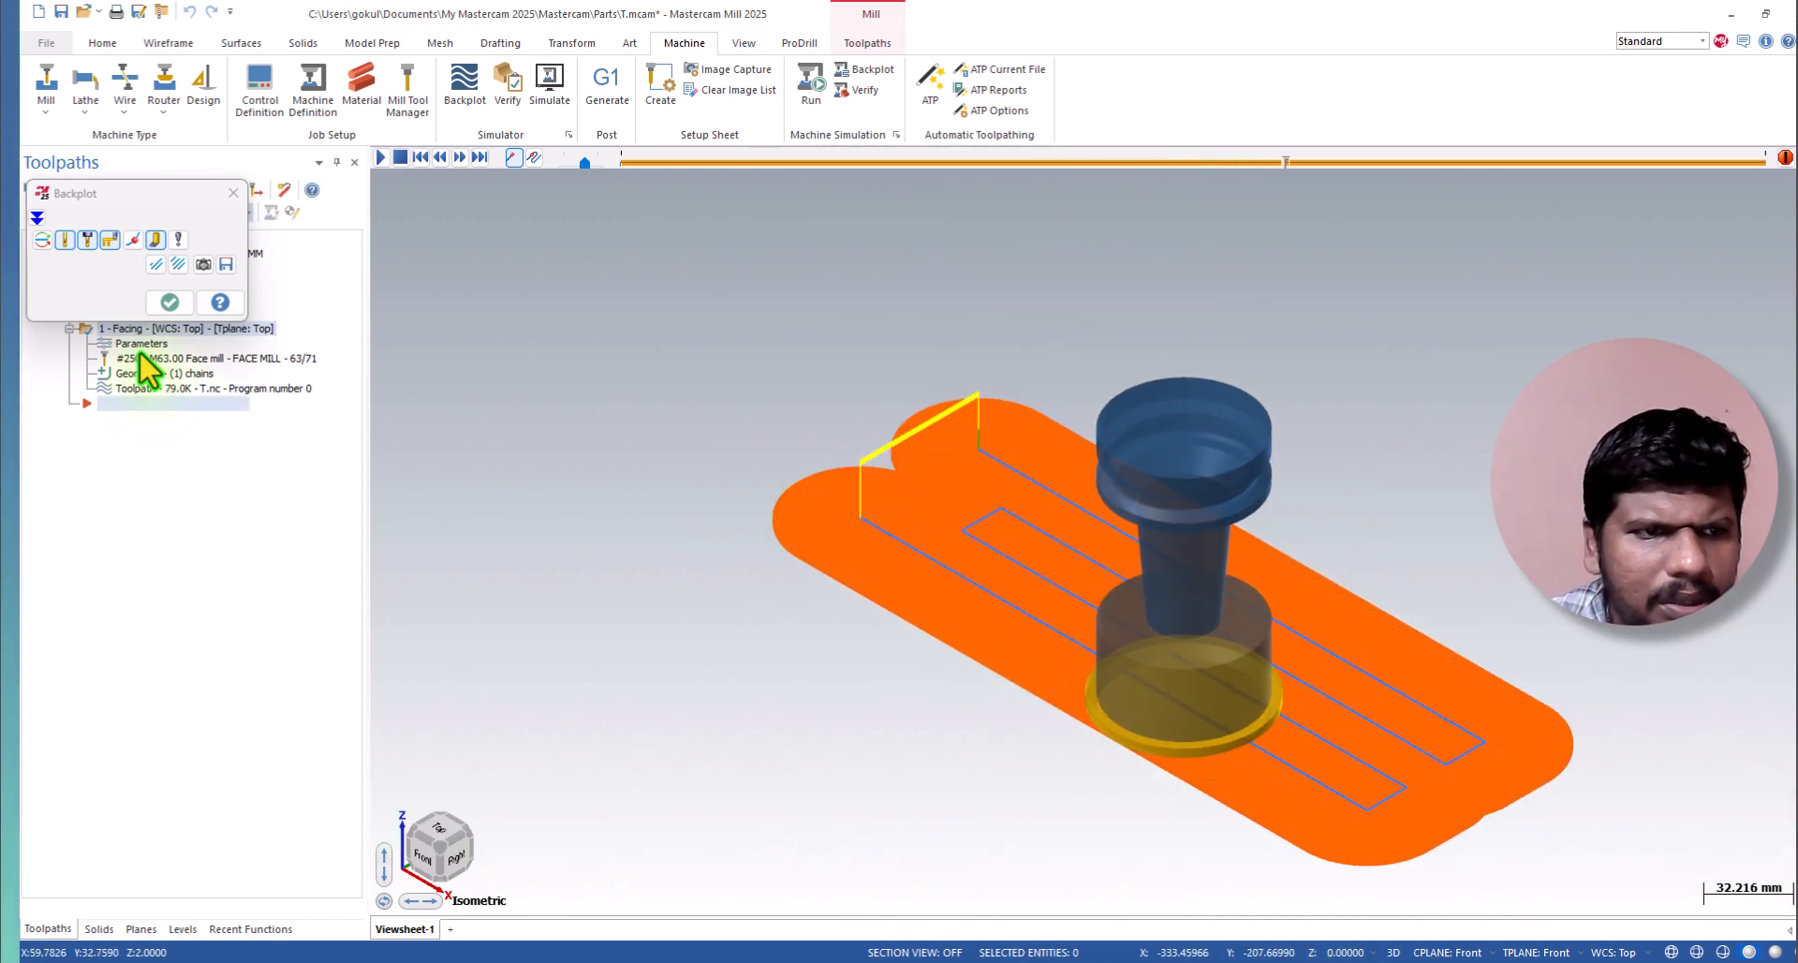
Review the backplot's position details, cycle time and path length information, and close the backplot.
click(36, 219)
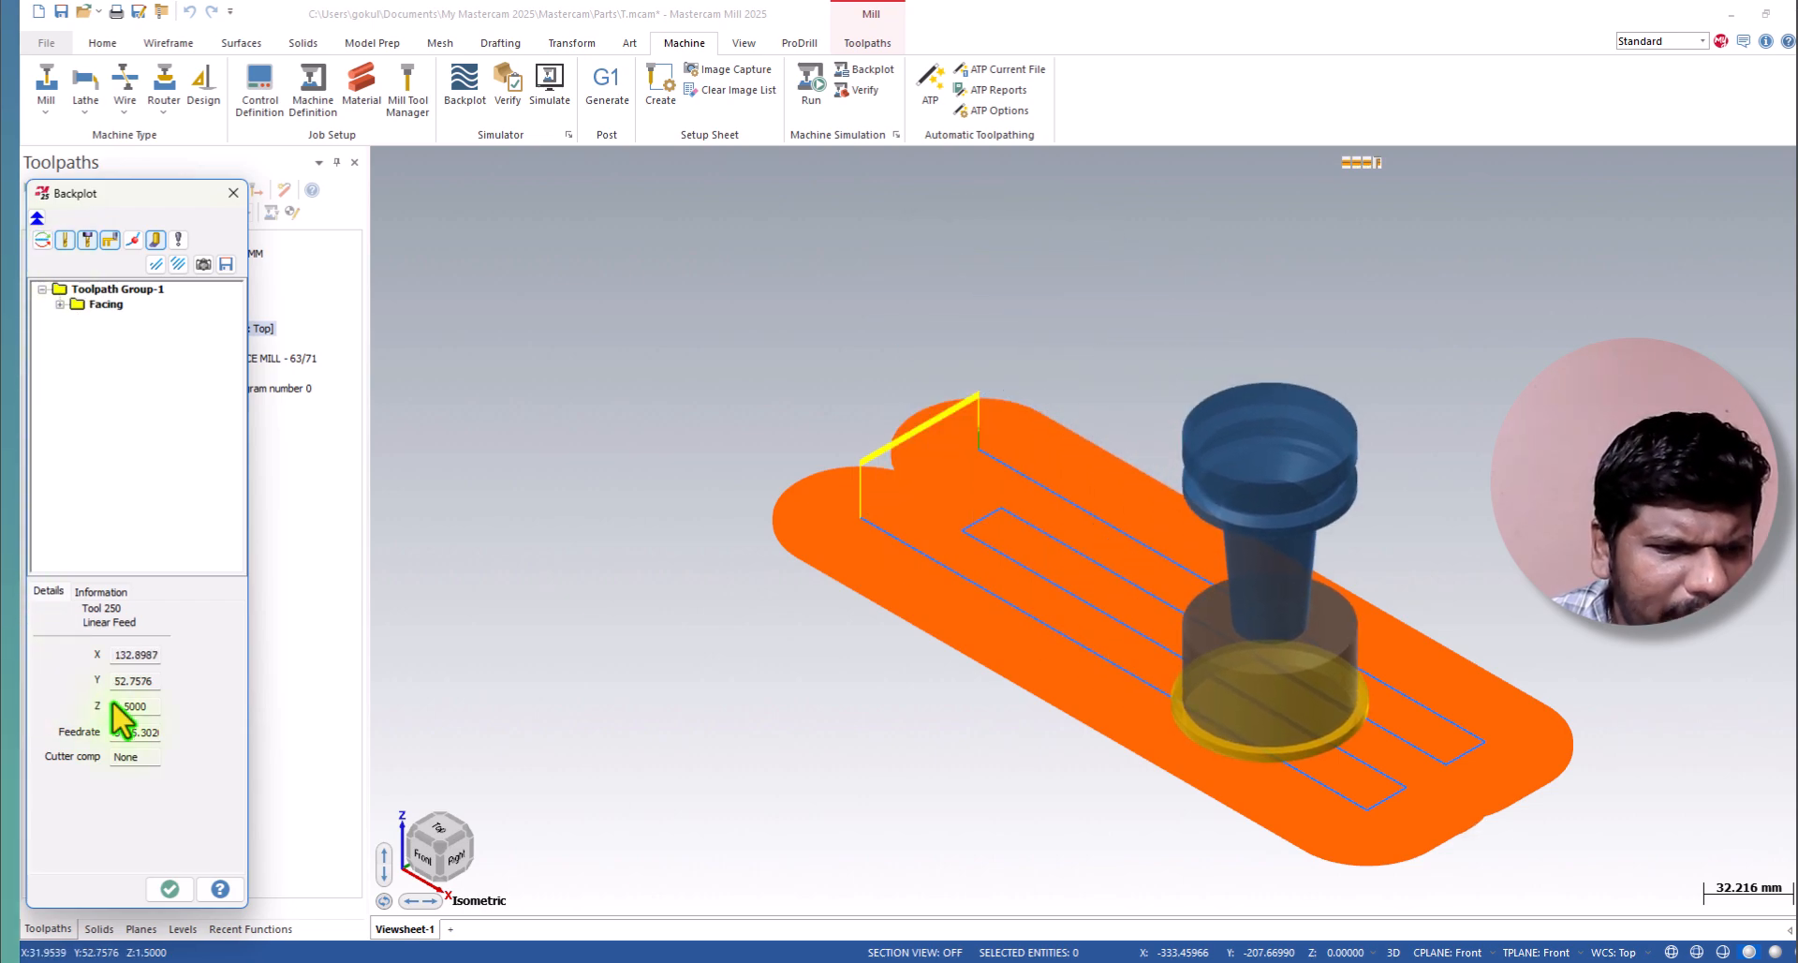
click(100, 592)
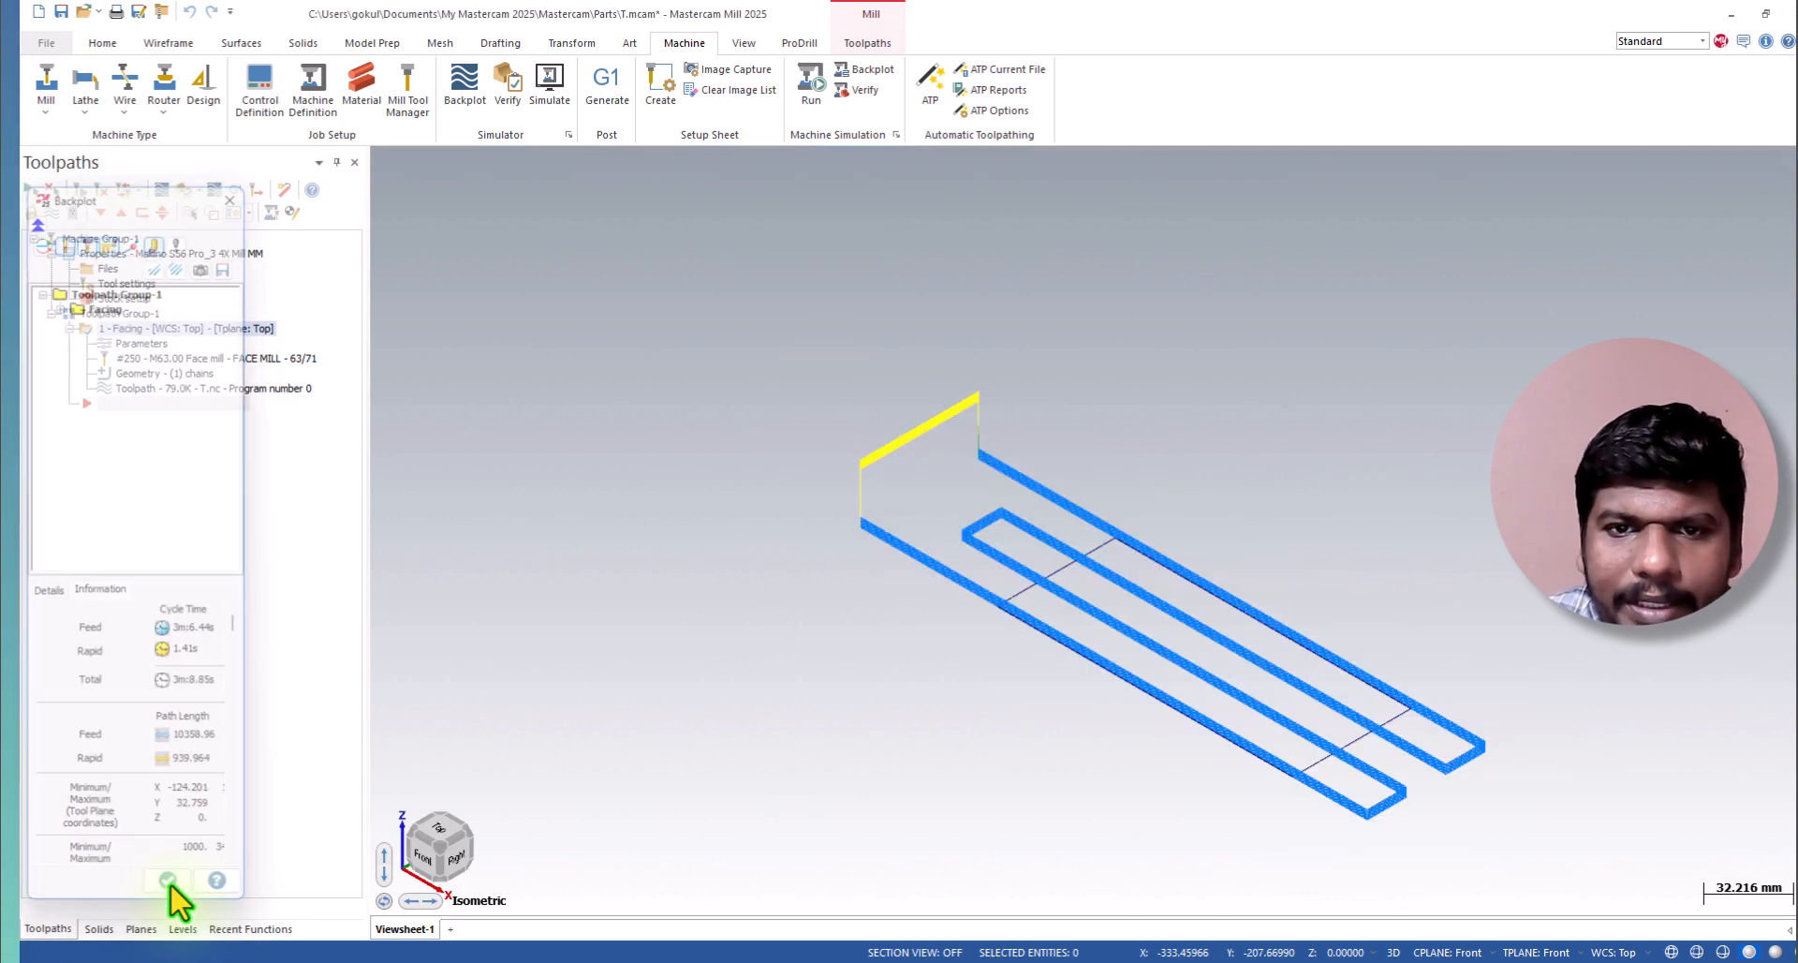
click(171, 888)
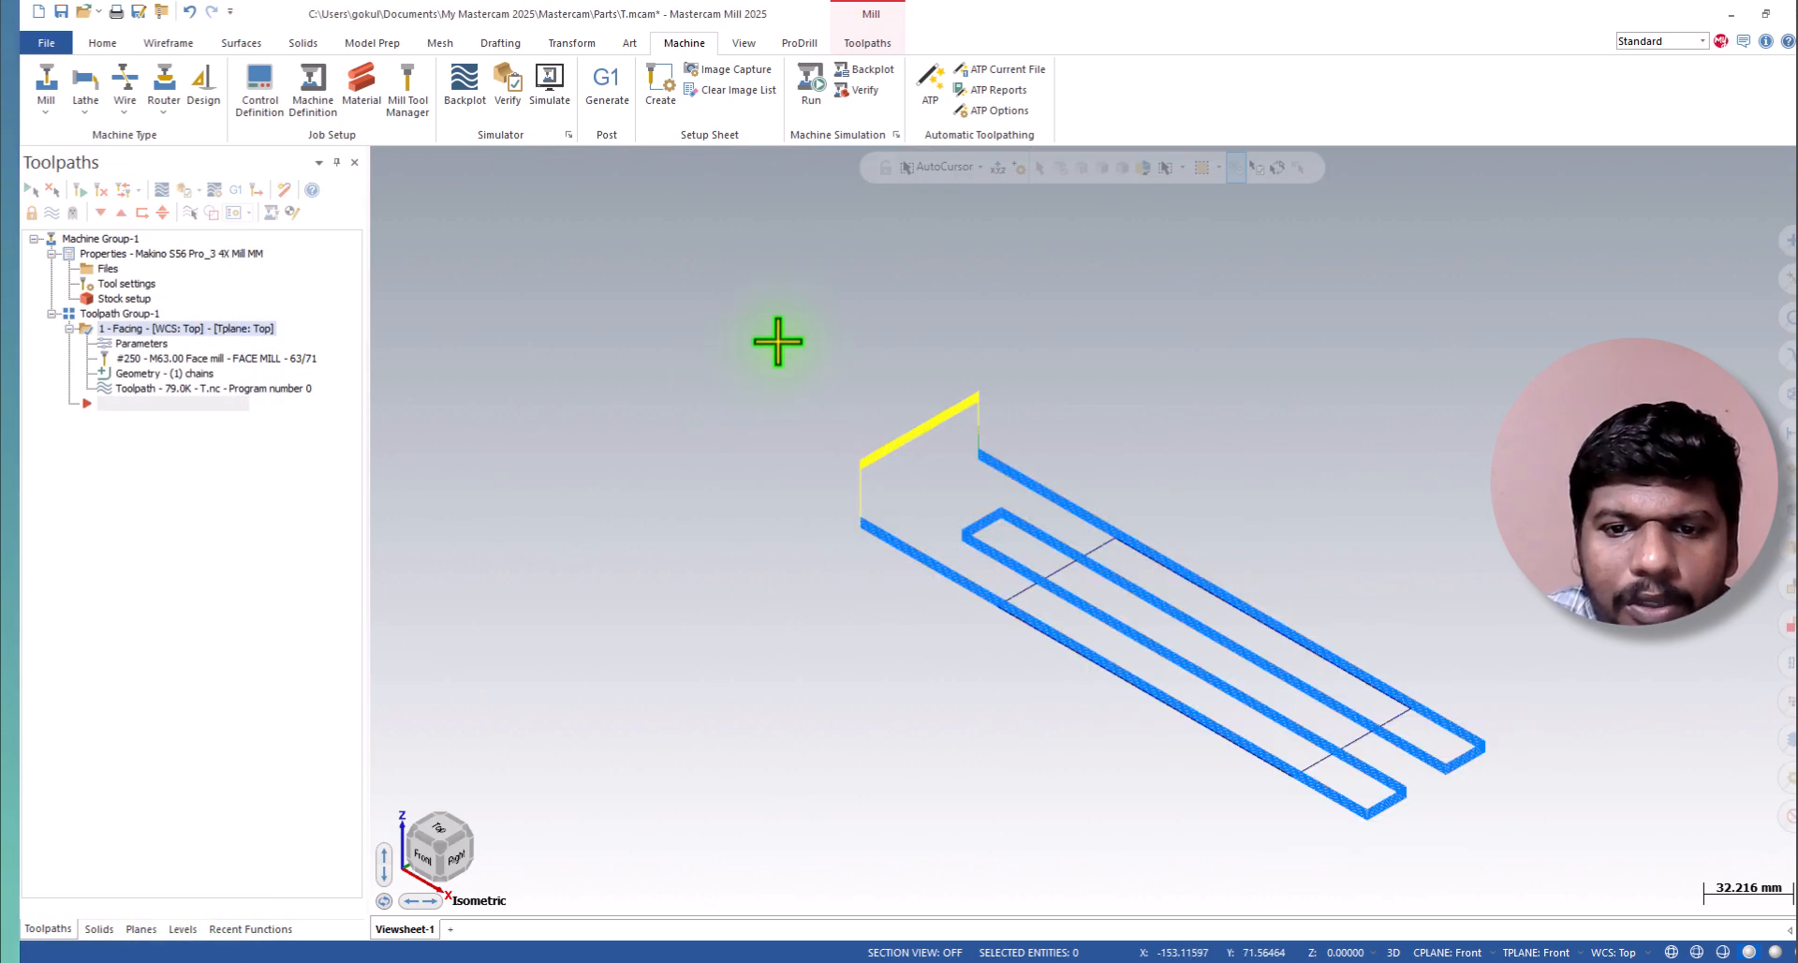
Start generating the NC file and output a part file descriptor reading "Face Mill Tutorial".
click(594, 97)
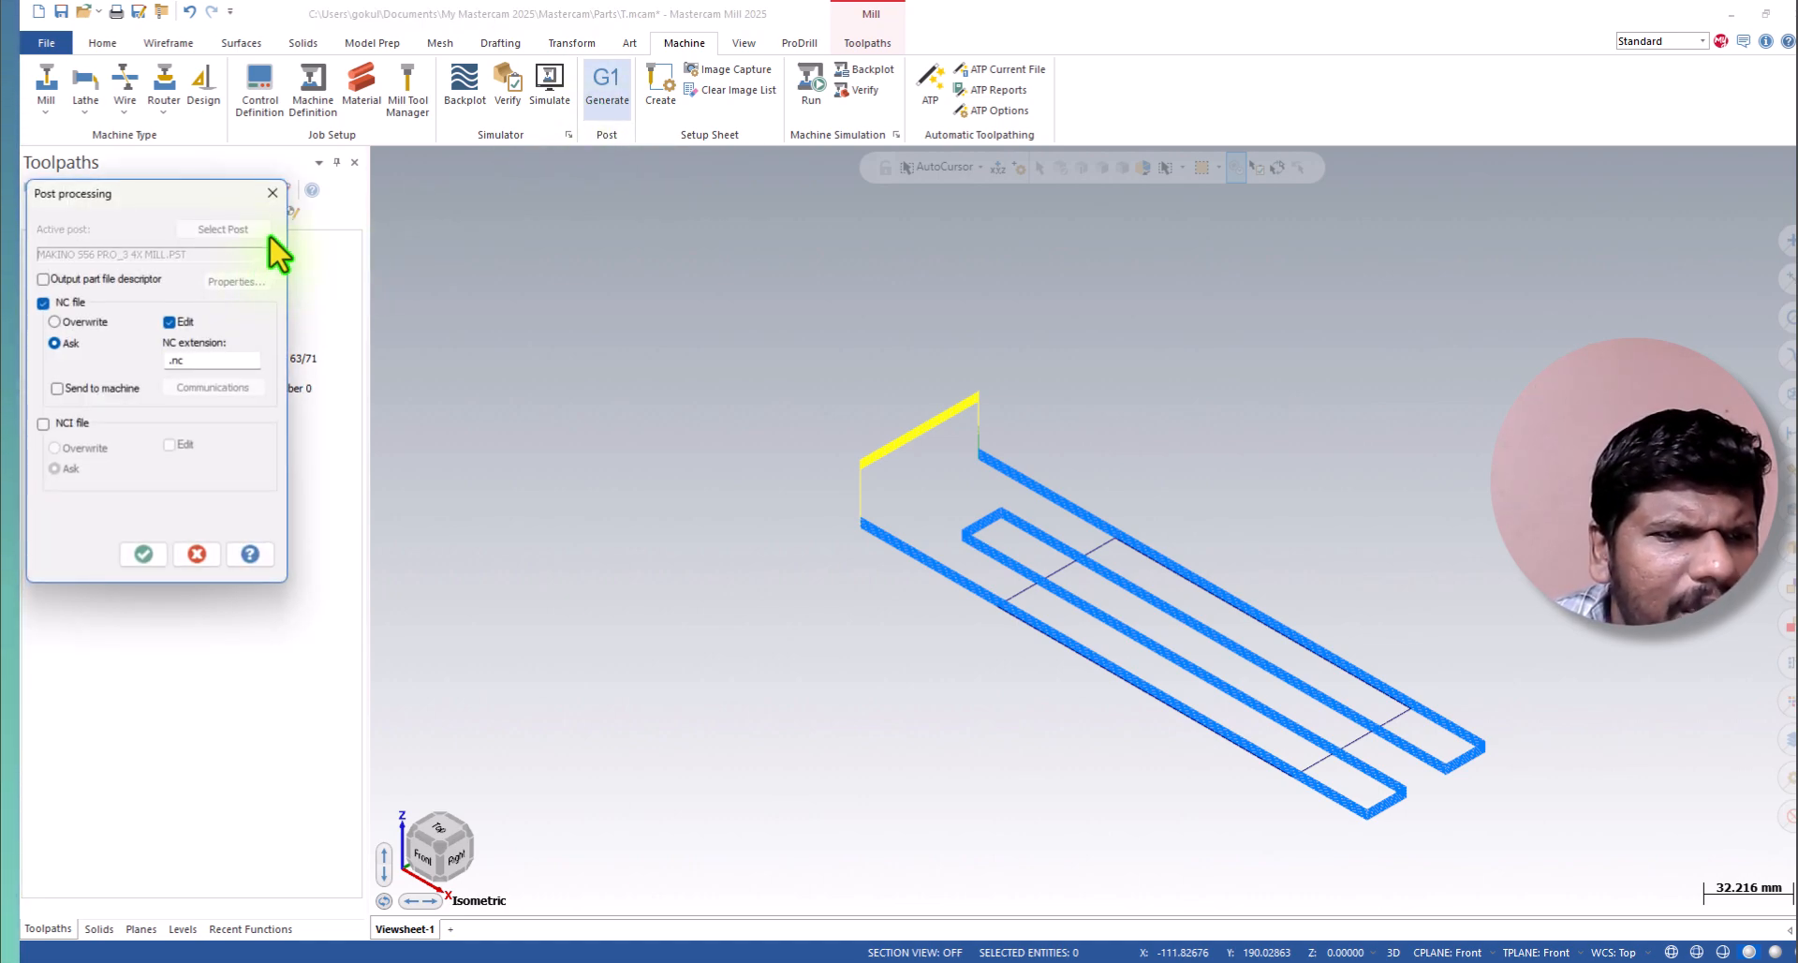
click(133, 281)
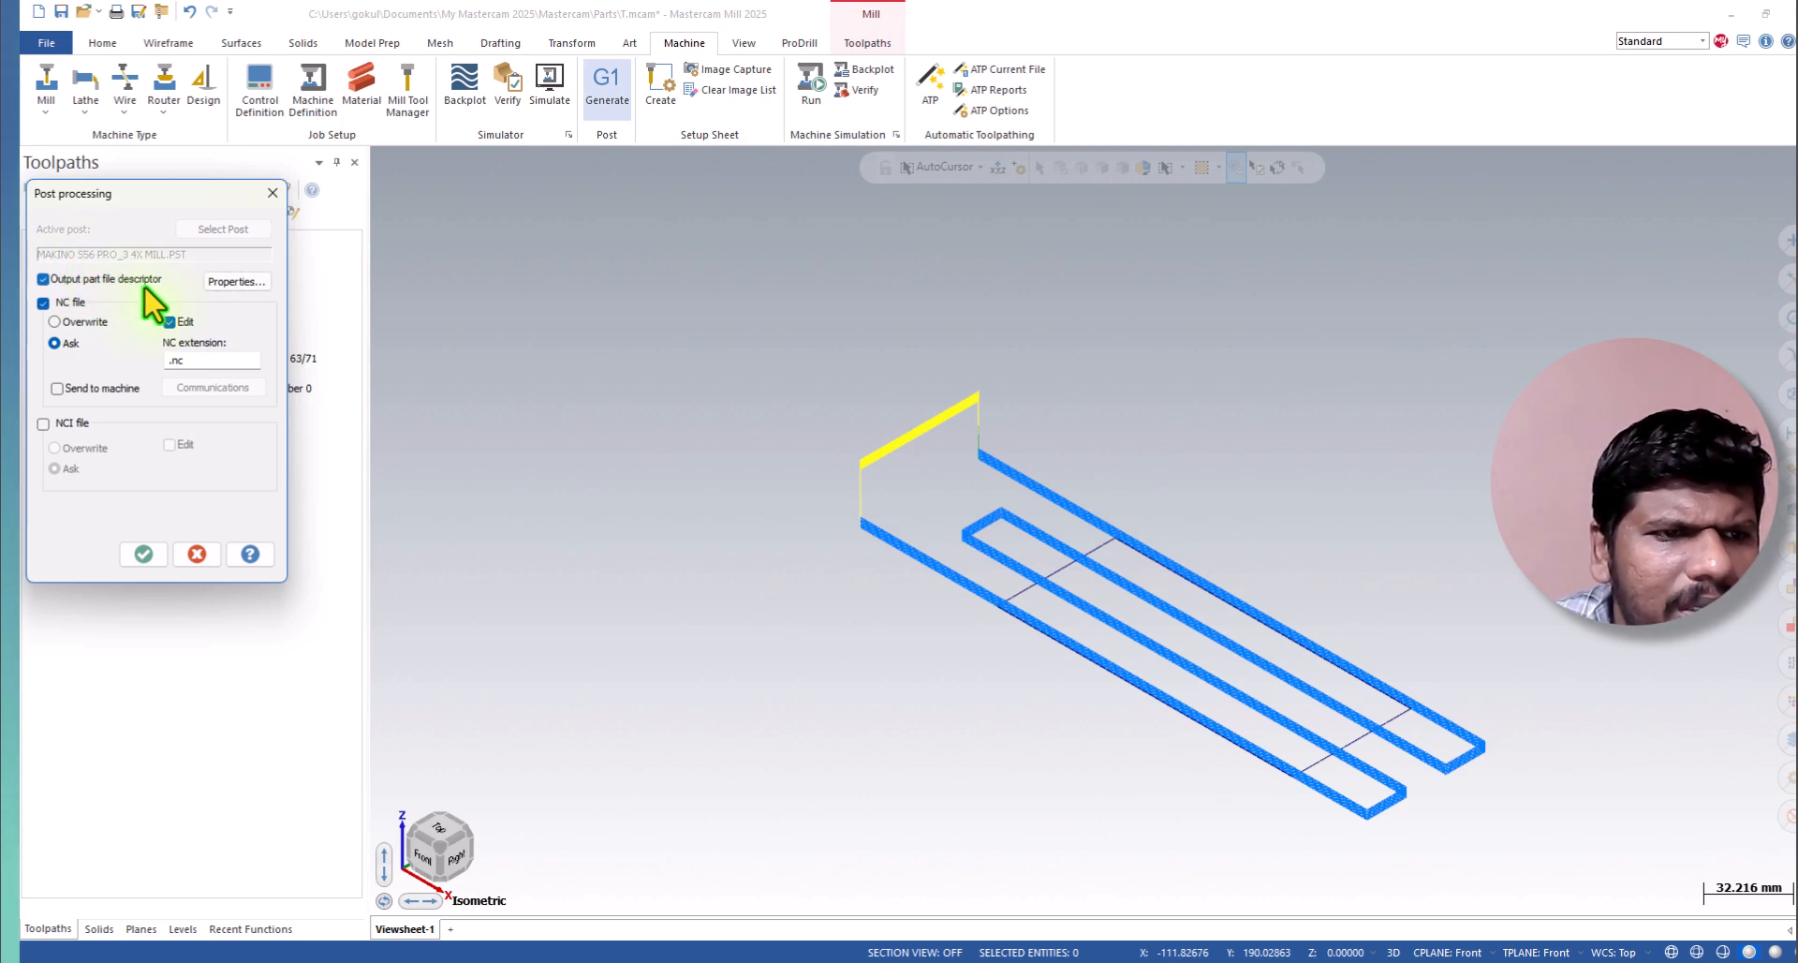
click(235, 282)
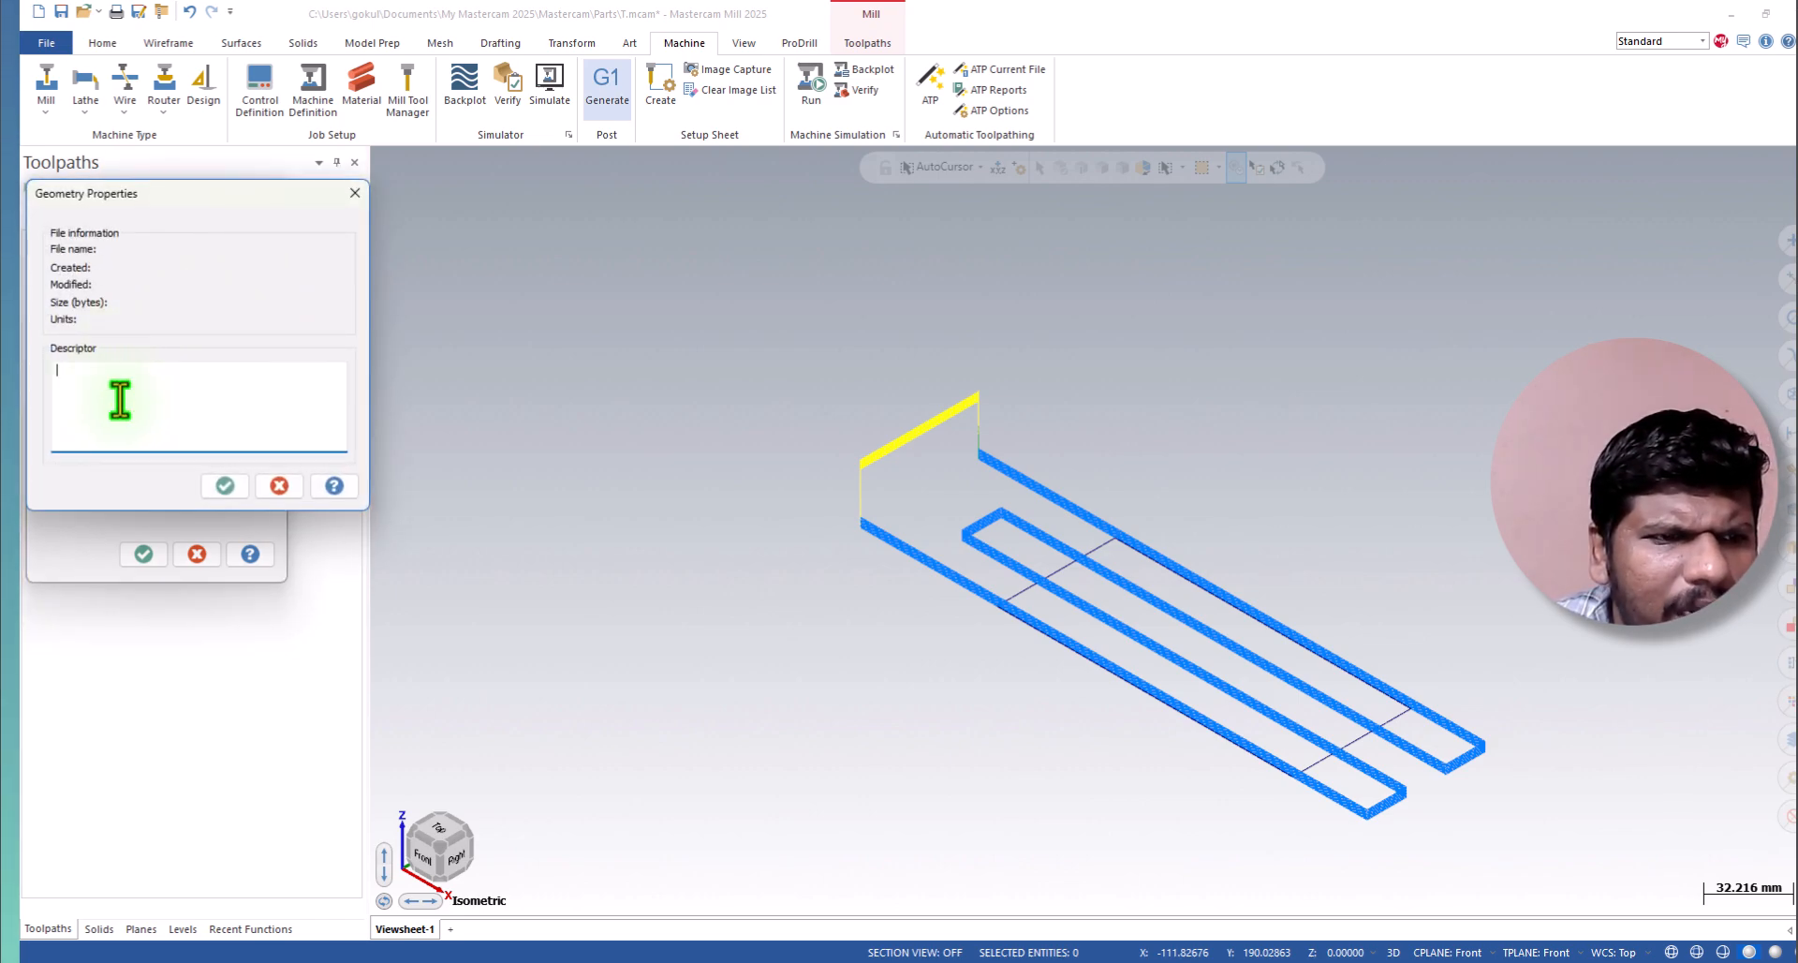
text(Face Mill)
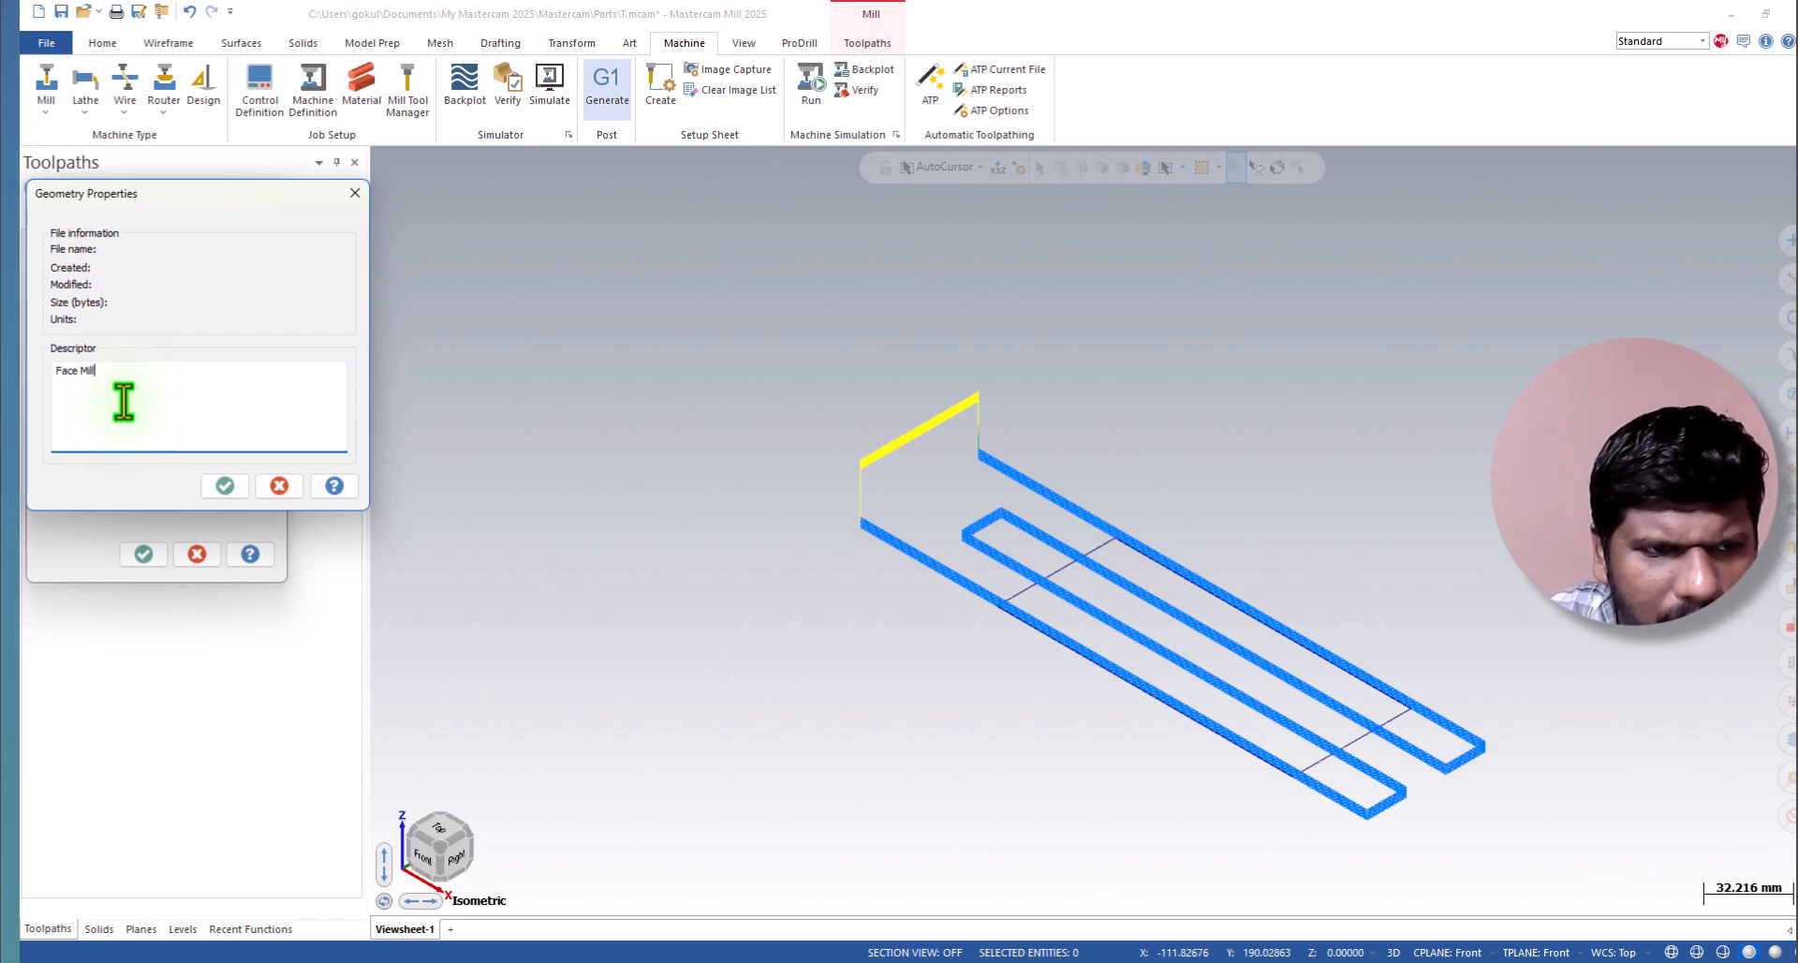
text( Tutorial)
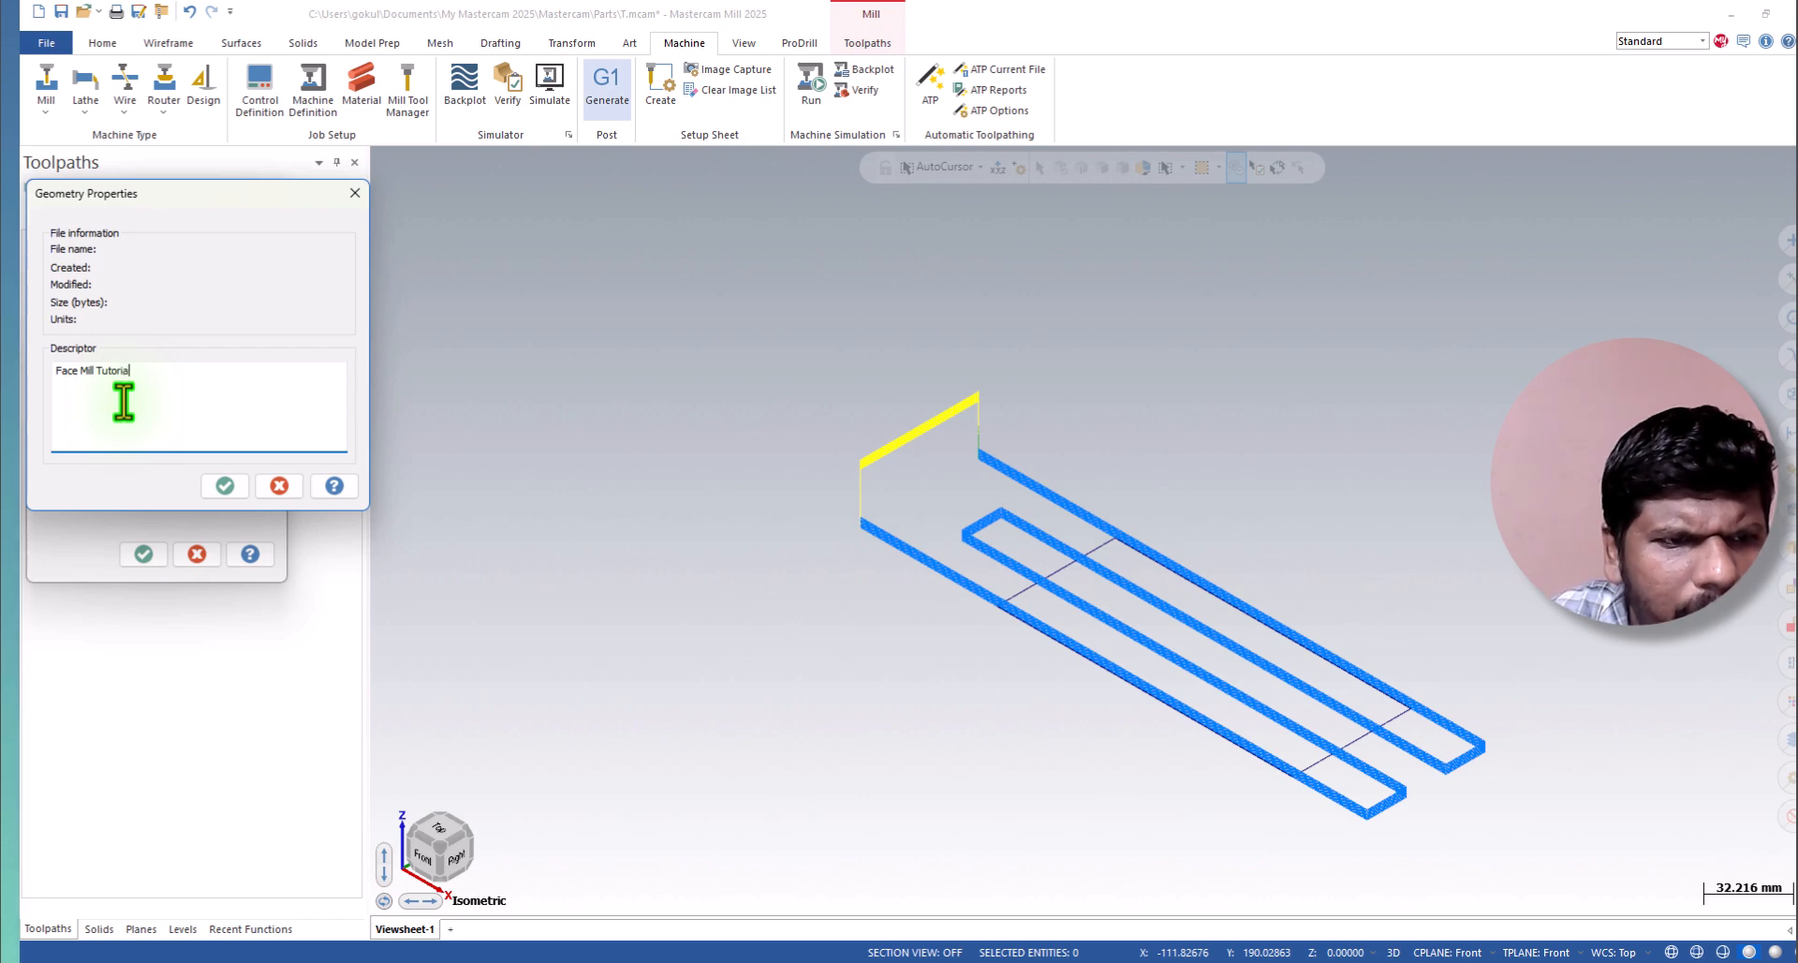
click(225, 485)
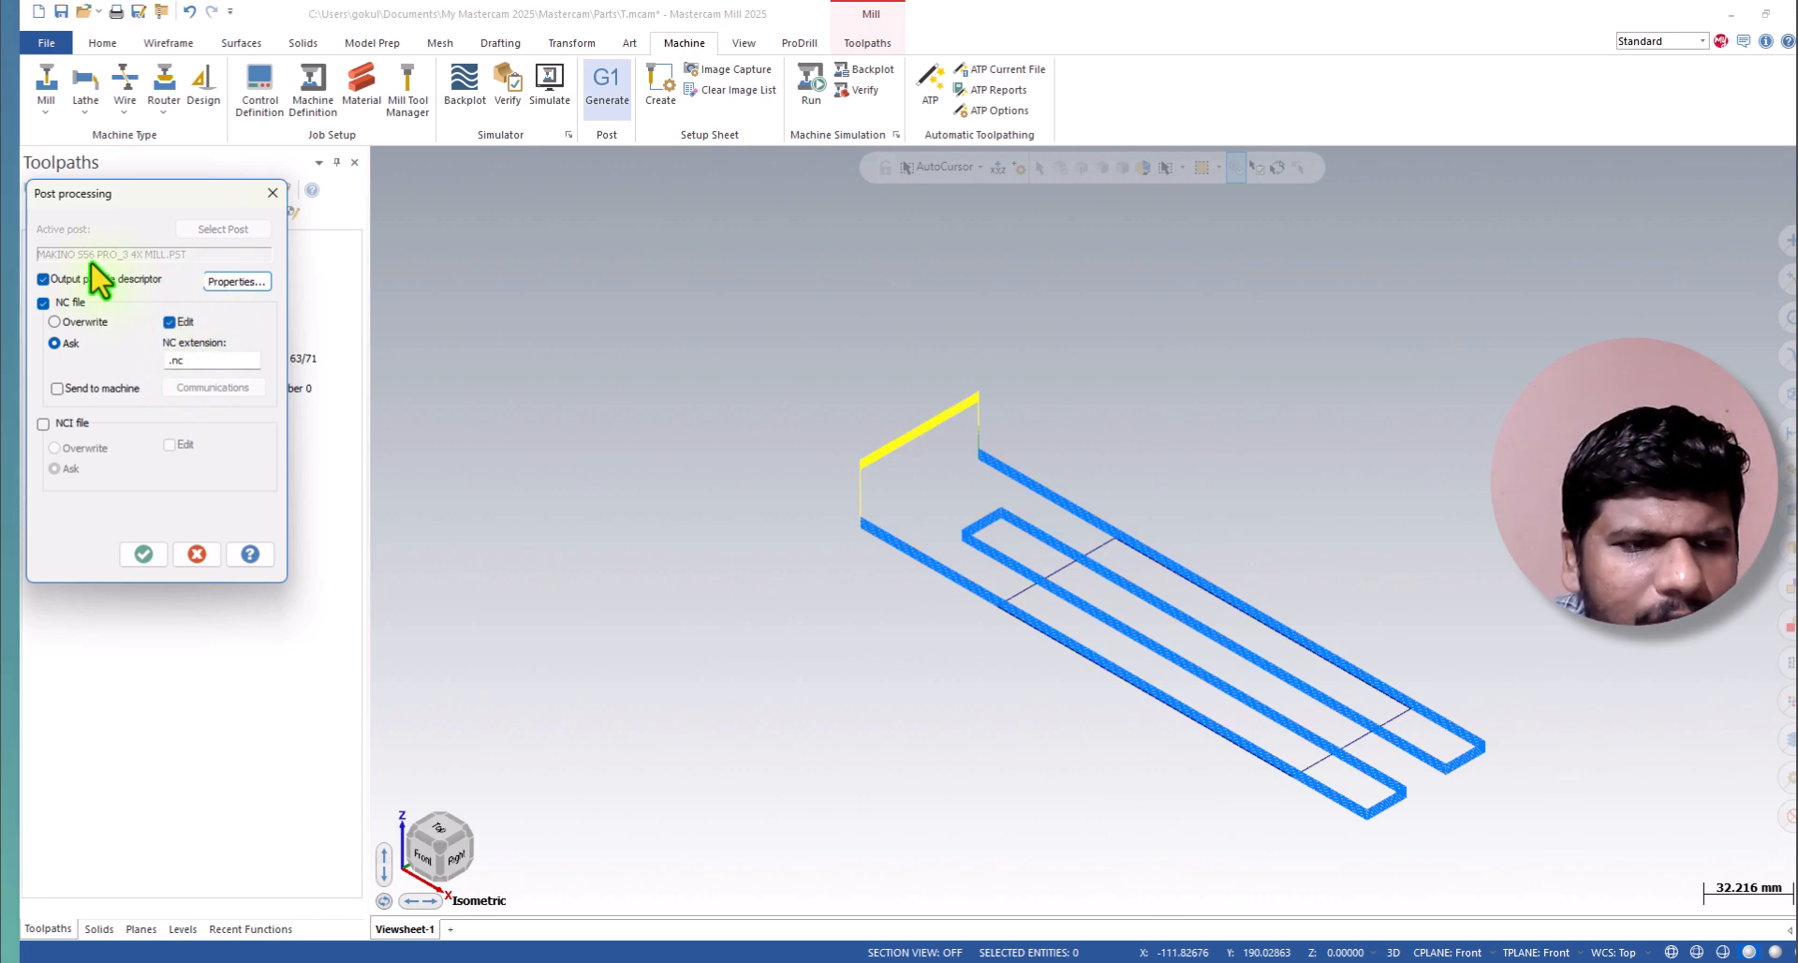
Try the option to send the NC file to the machine with CIMCO DNC communications, and switch it off again.
click(58, 387)
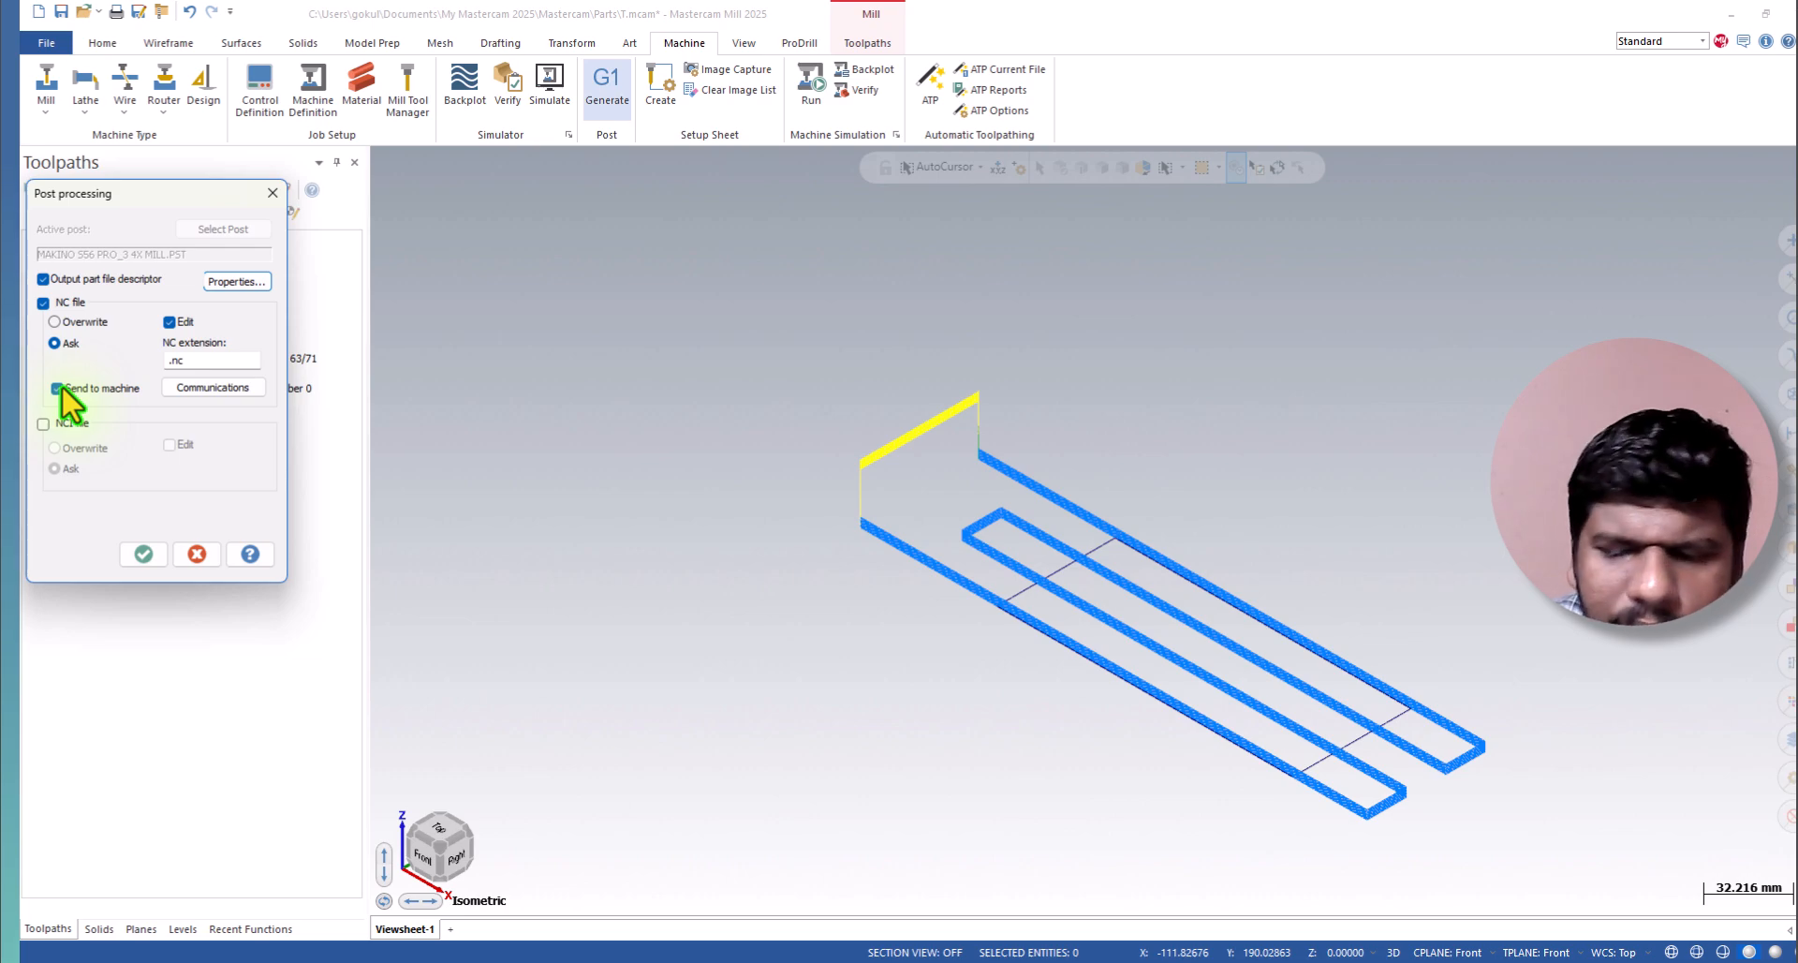
click(225, 386)
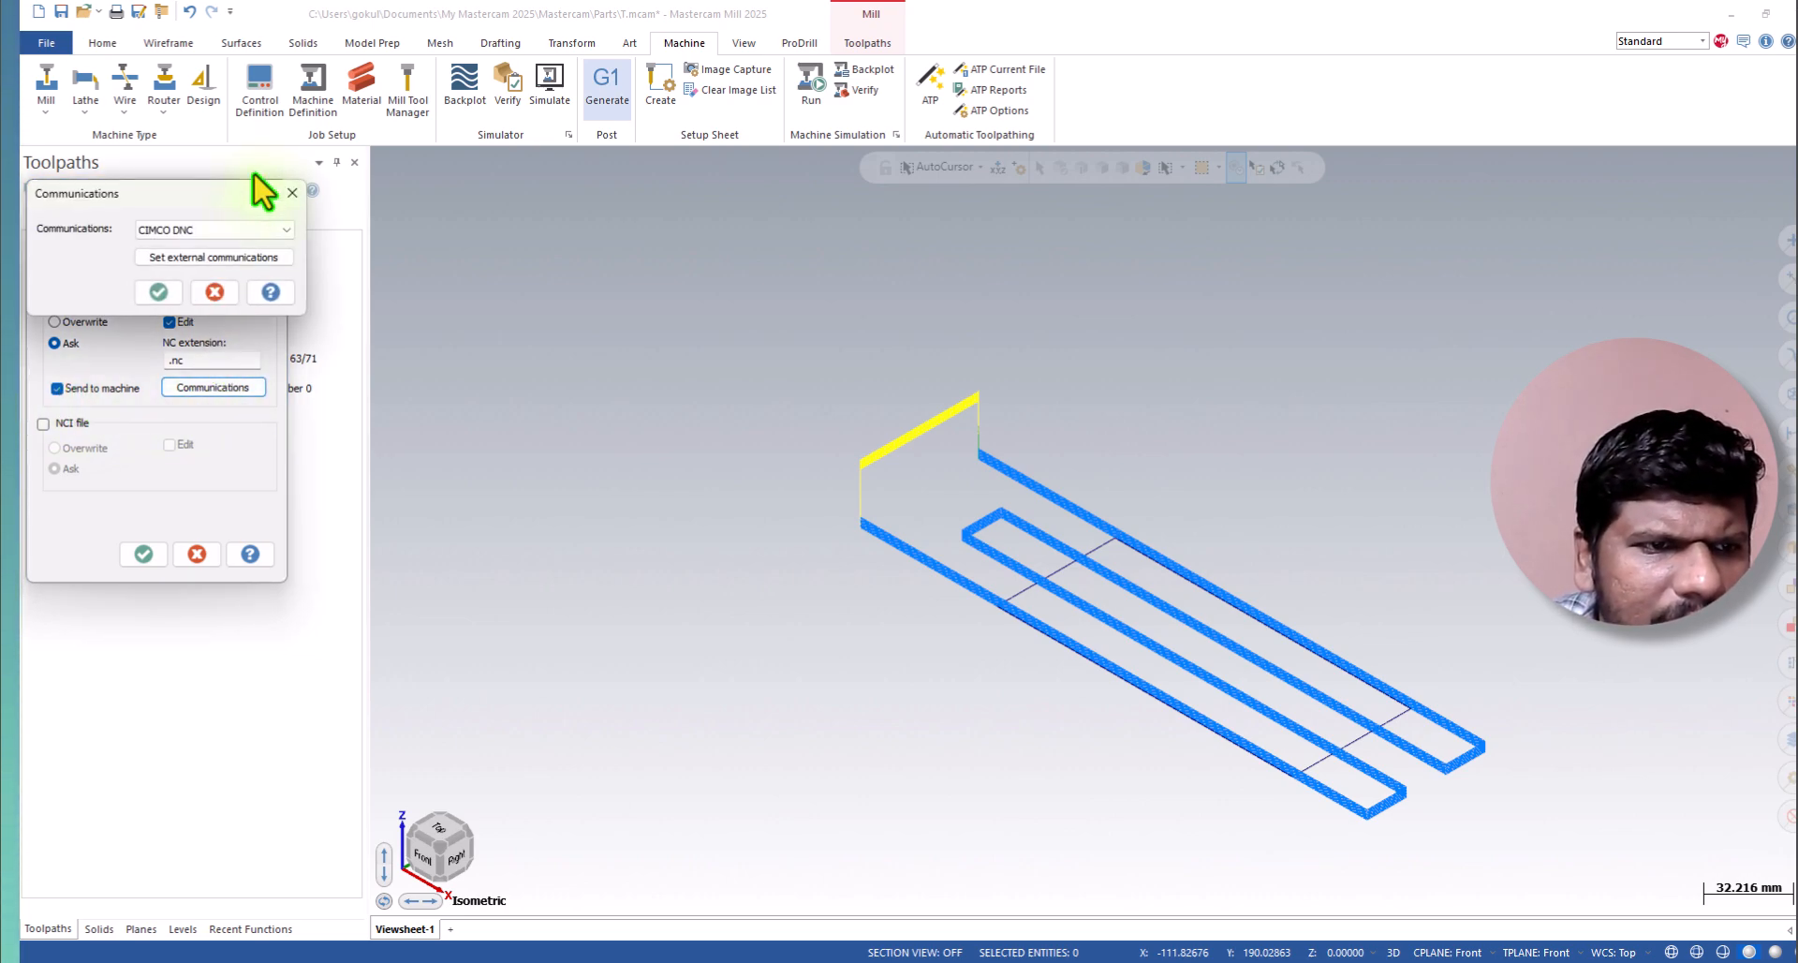
click(225, 230)
click(230, 243)
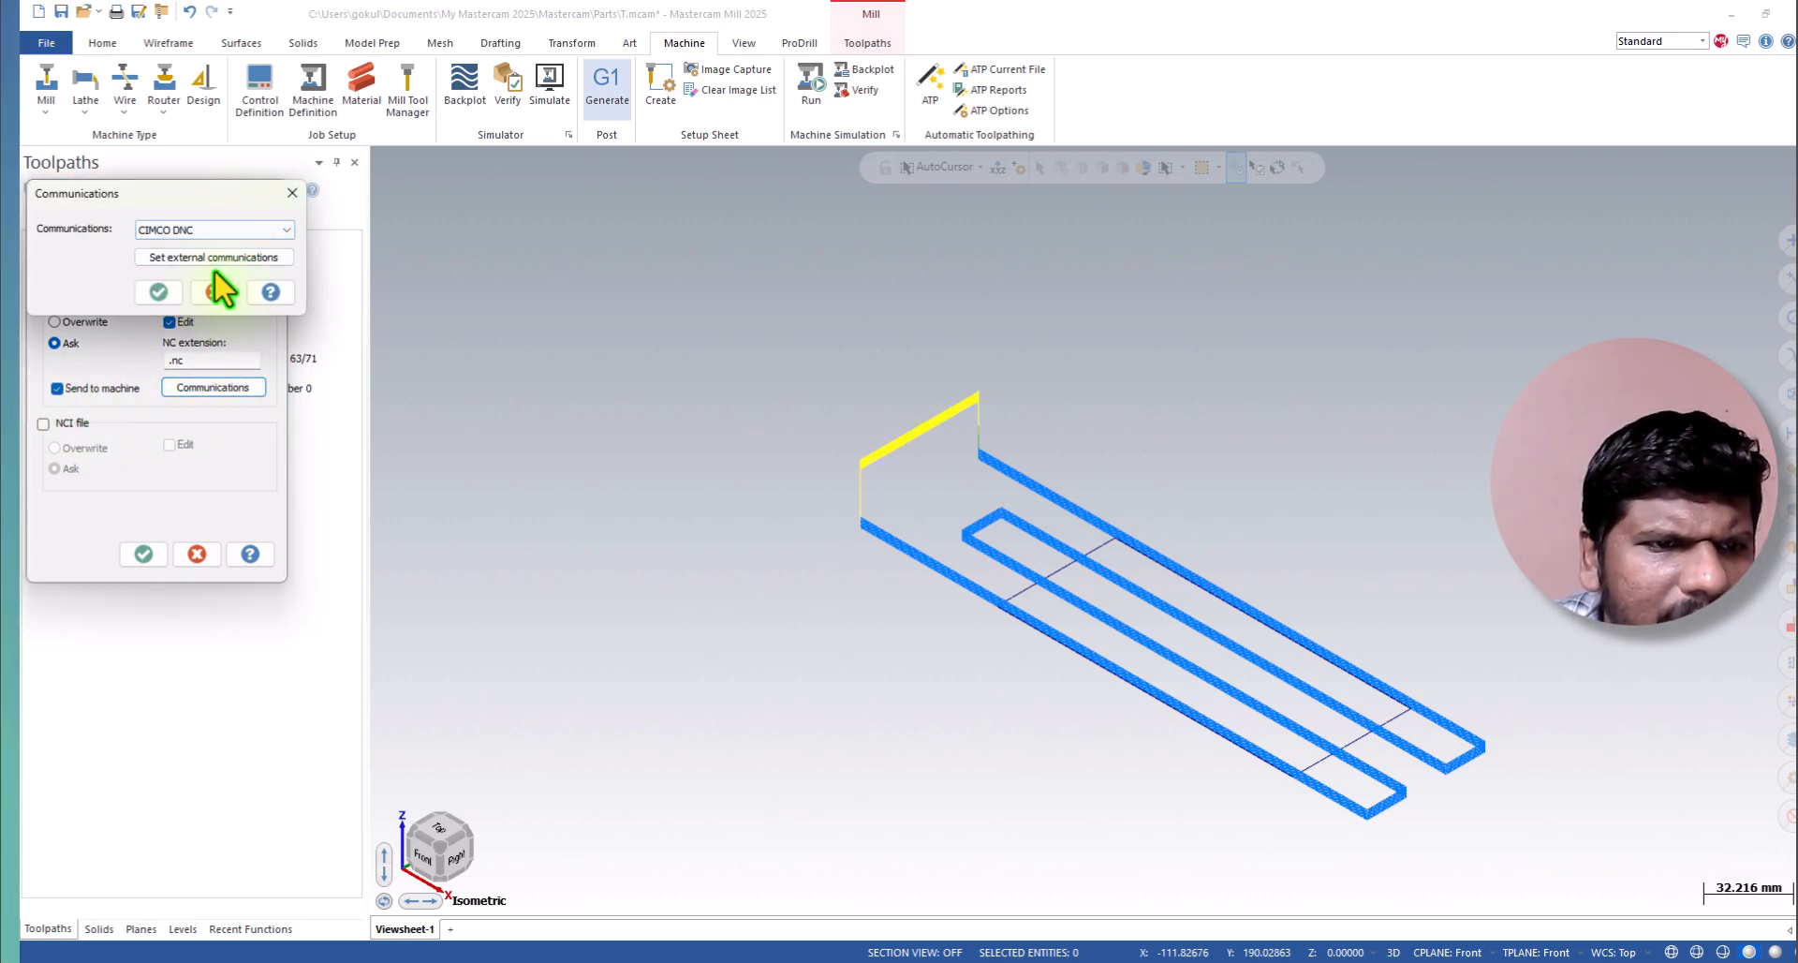
click(161, 291)
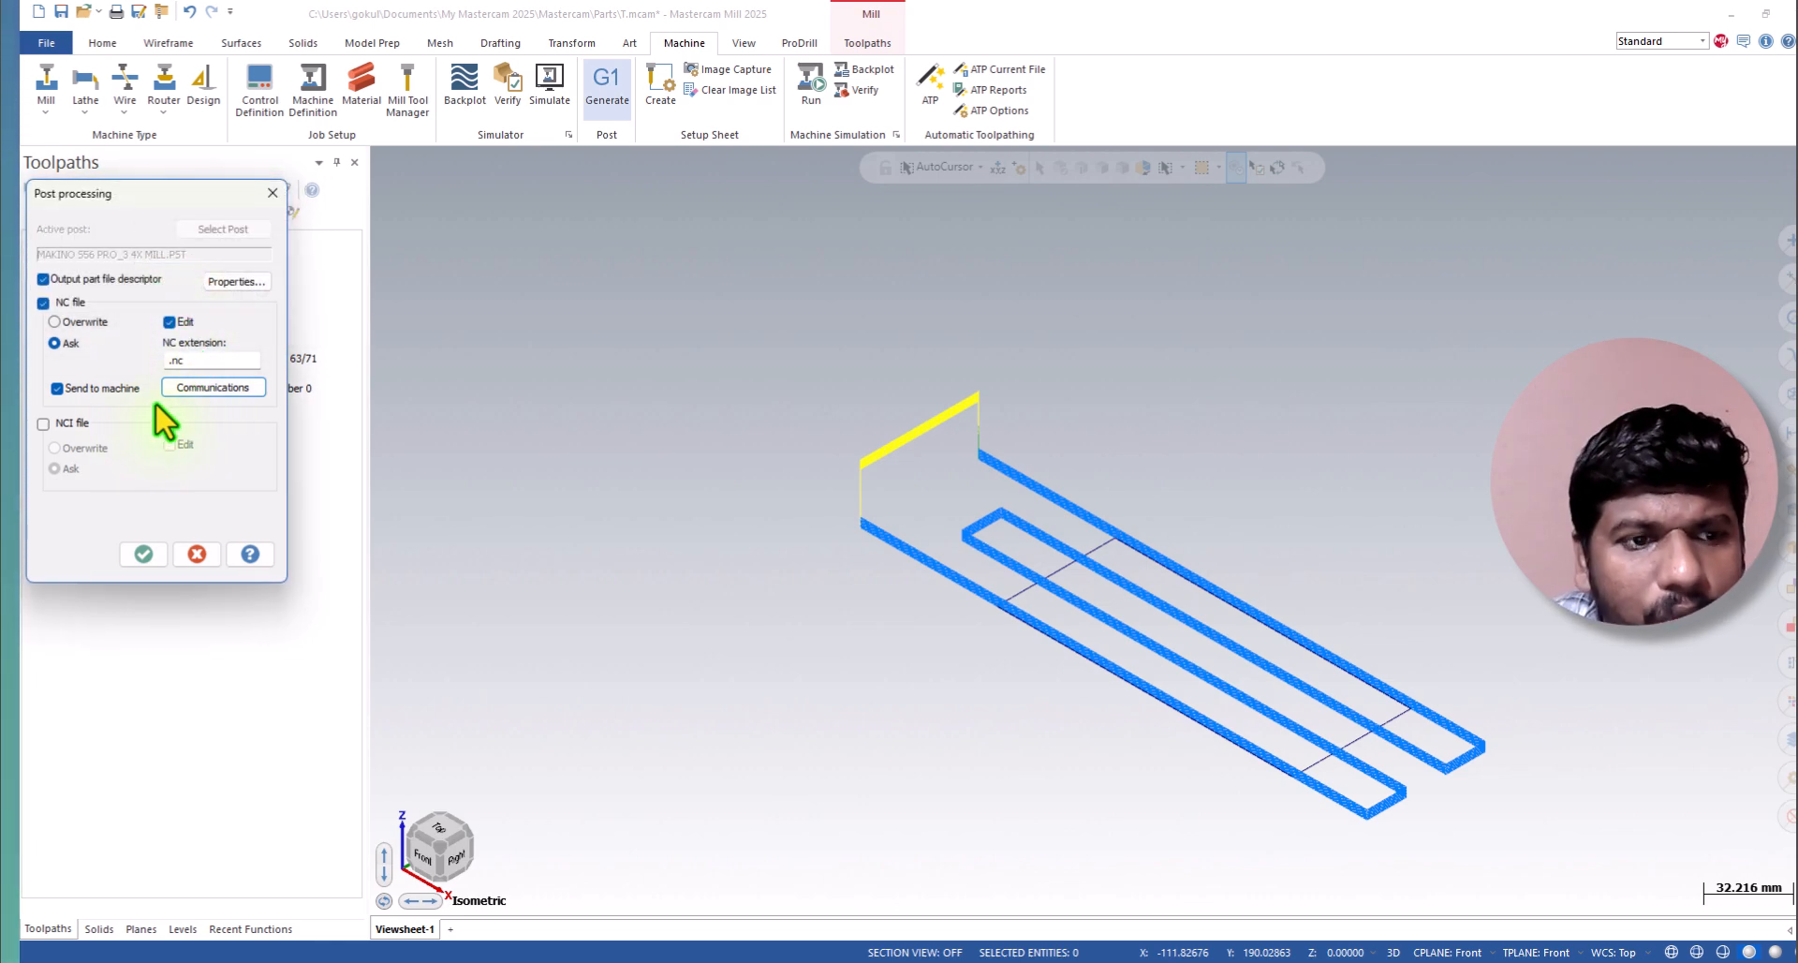
click(105, 388)
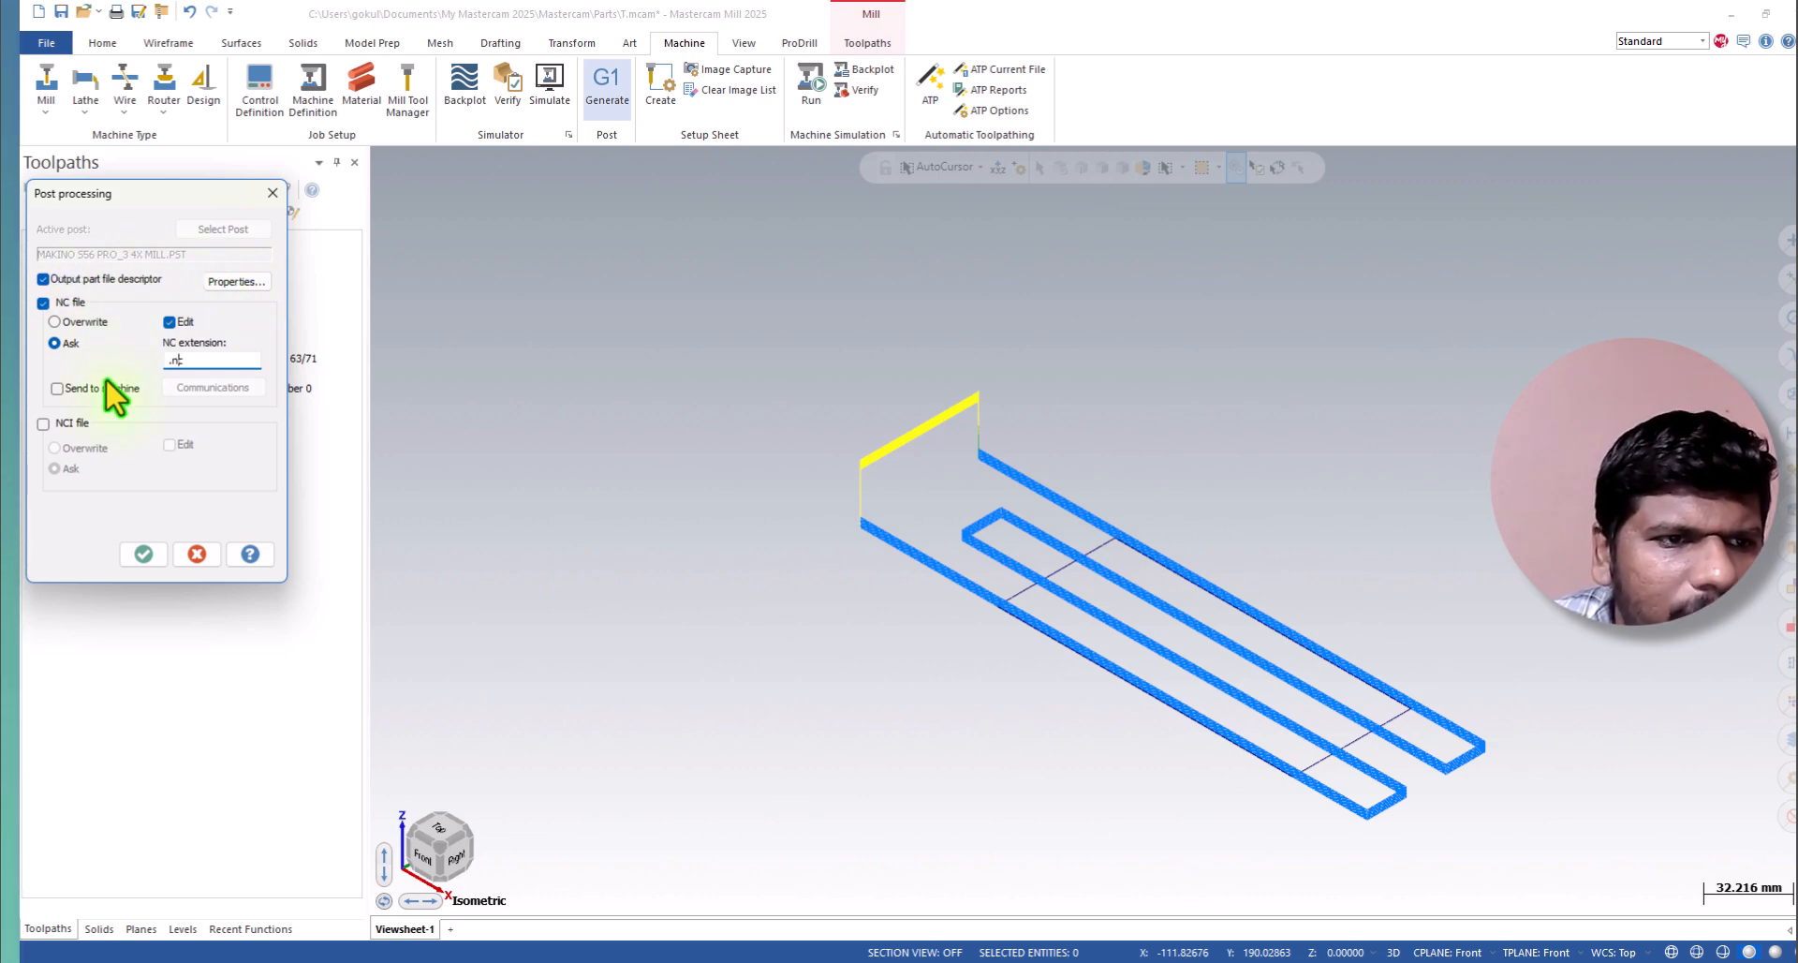
Accept the post processing settings, and create and open a Desktop folder named "NC Program" for the NC file.
click(141, 560)
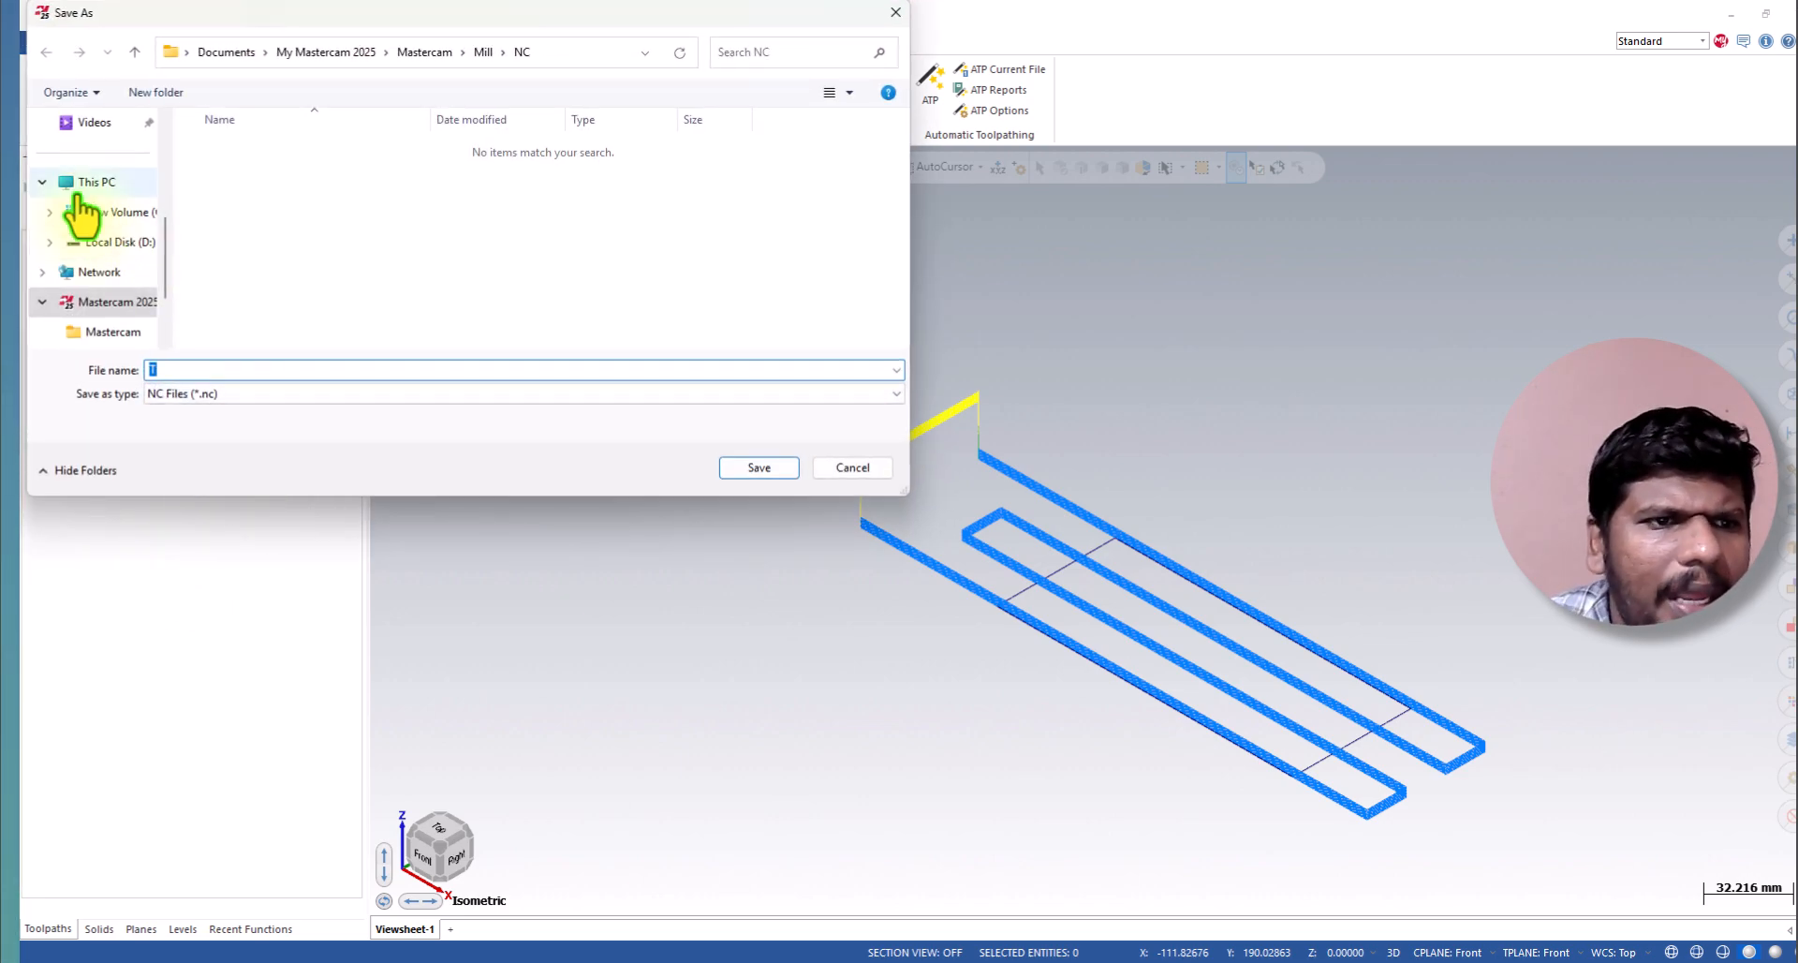
scroll(117, 217, up, 3)
click(122, 217)
click(164, 93)
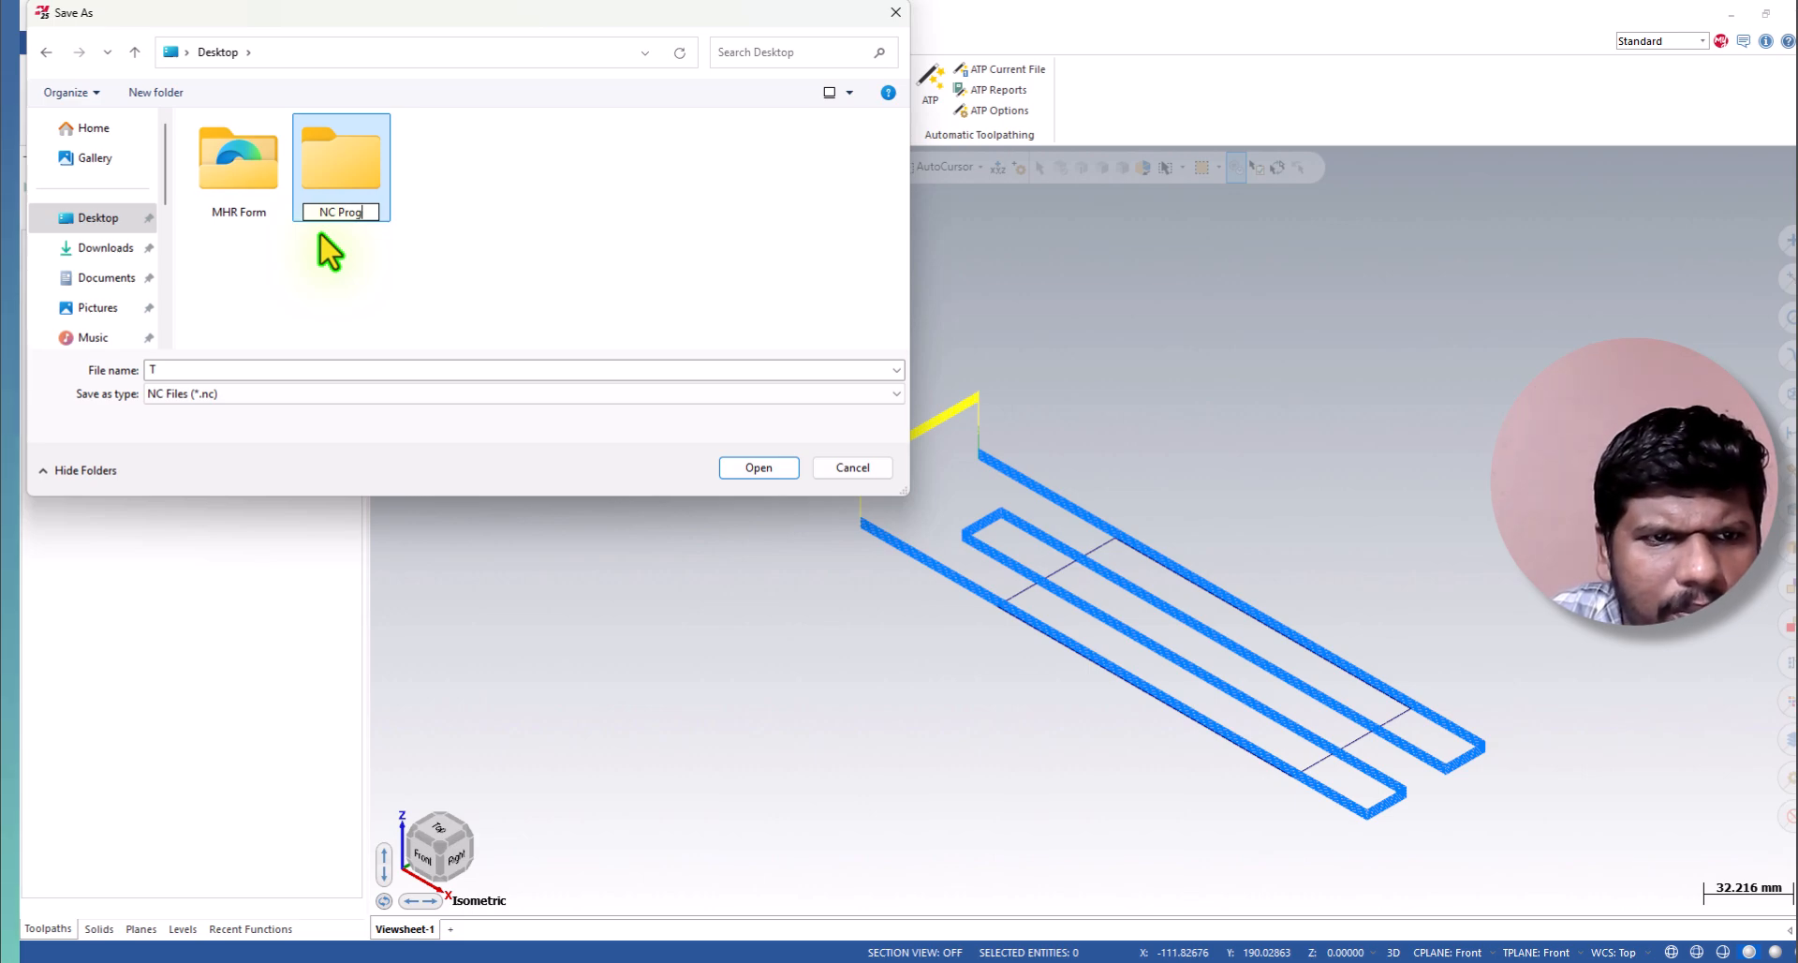
text(NC Program)
key(Return)
key(Return)
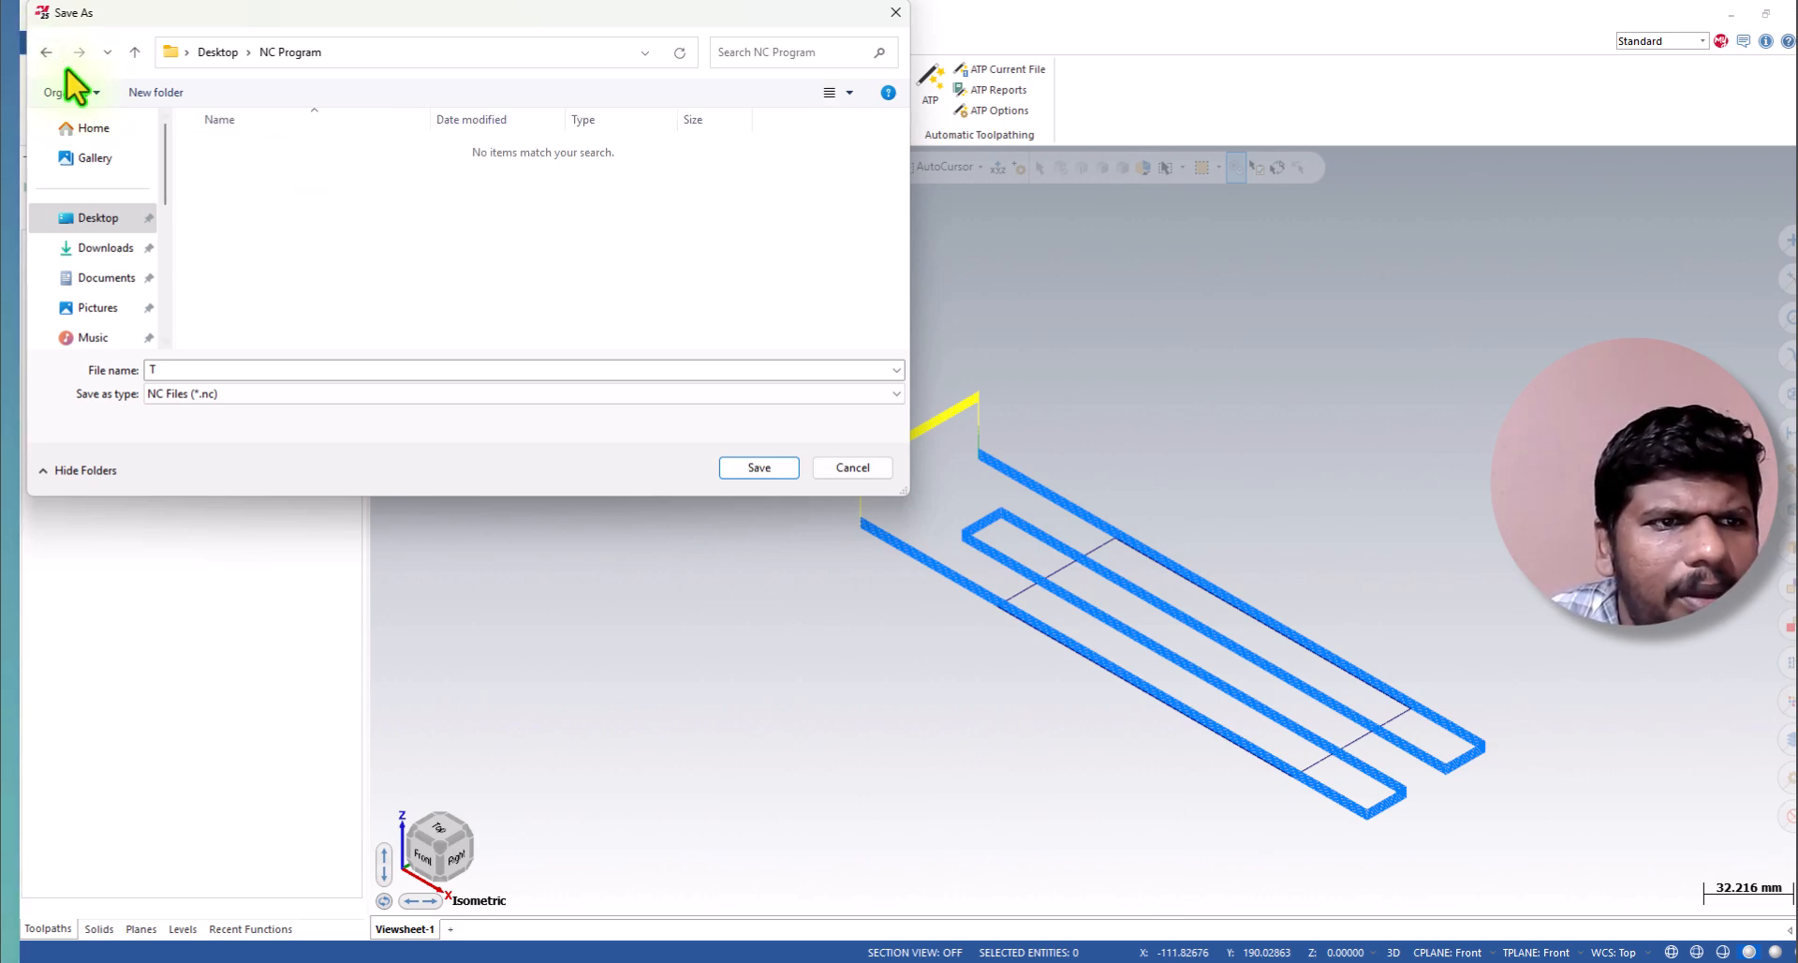
Create a subfolder named "Facing Tutorial Rough" inside the NC Program folder and open it.
click(154, 93)
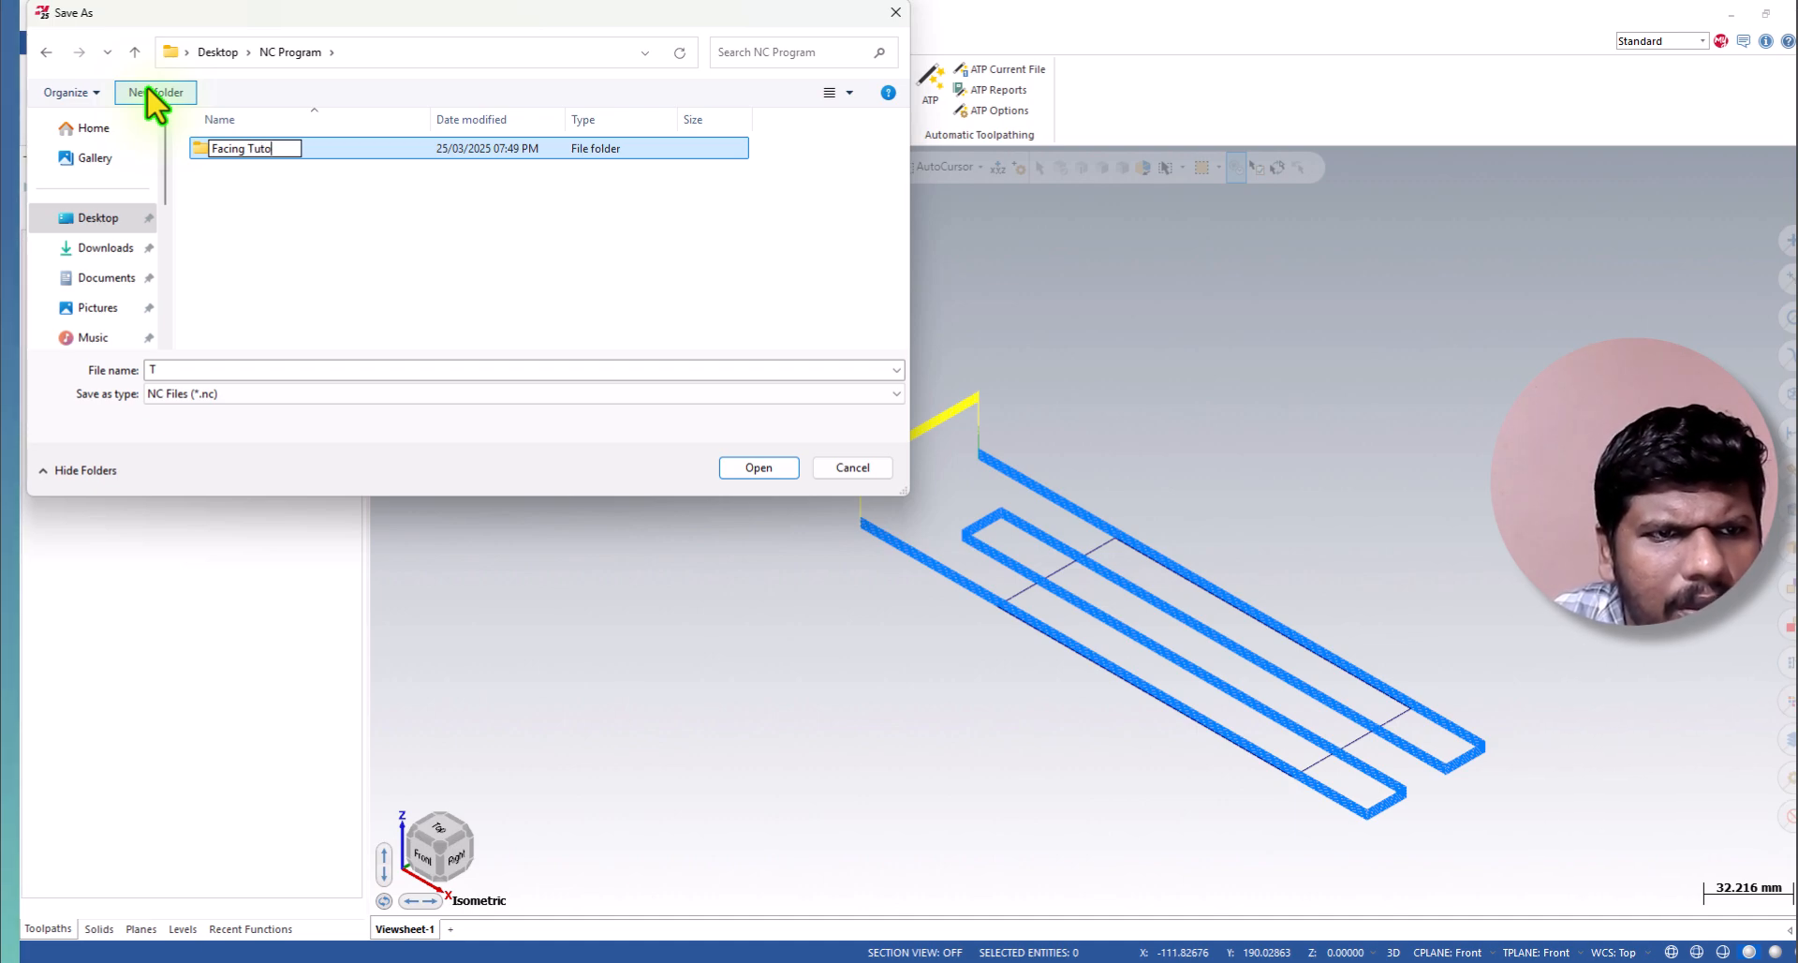
text(Facing Tutorial Rough)
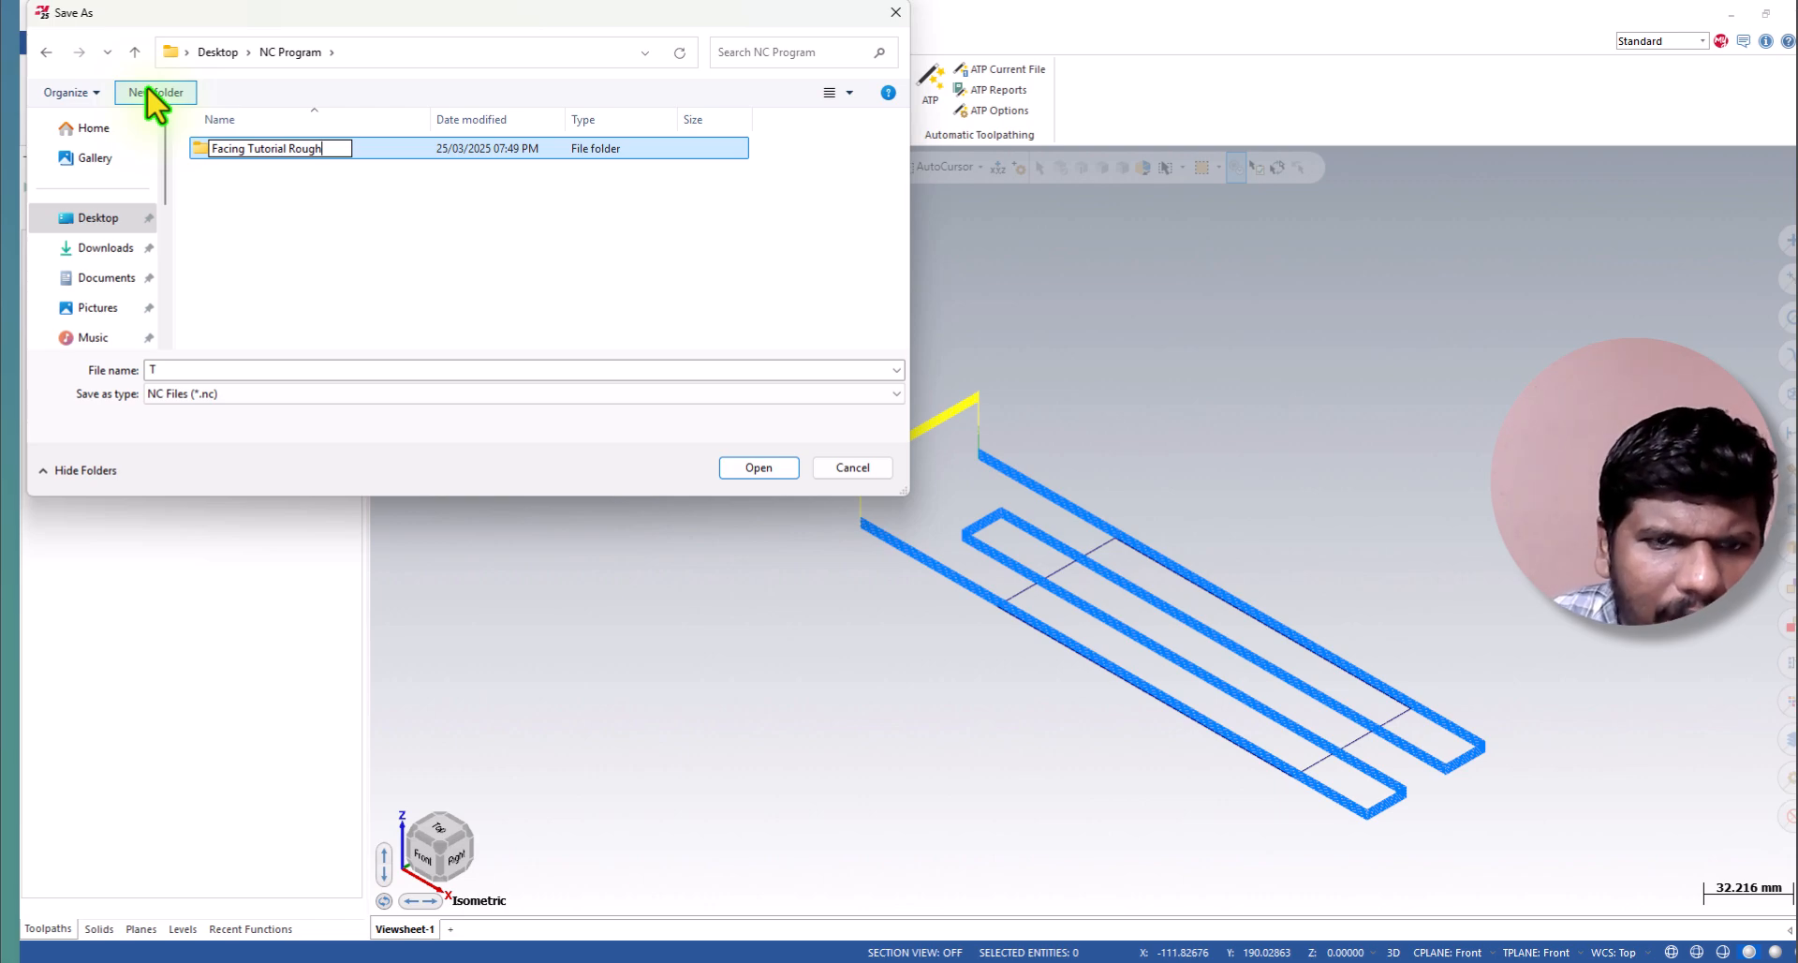
click(261, 376)
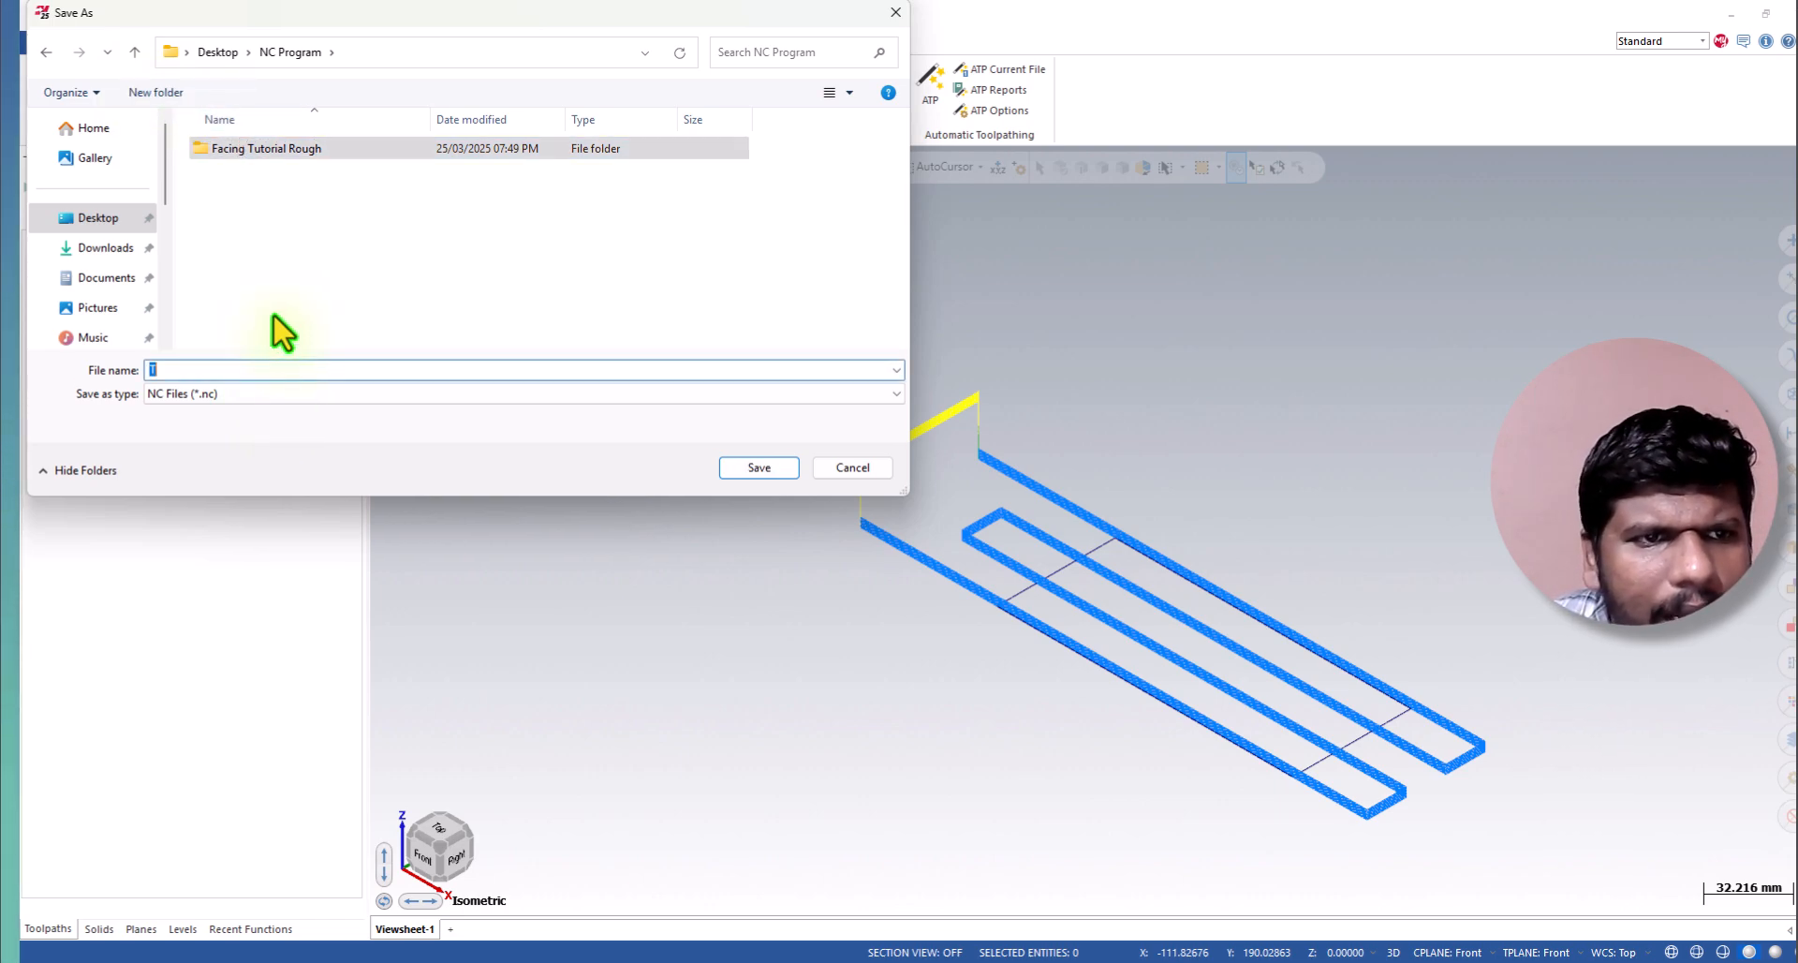
click(251, 150)
key(ctrl+c)
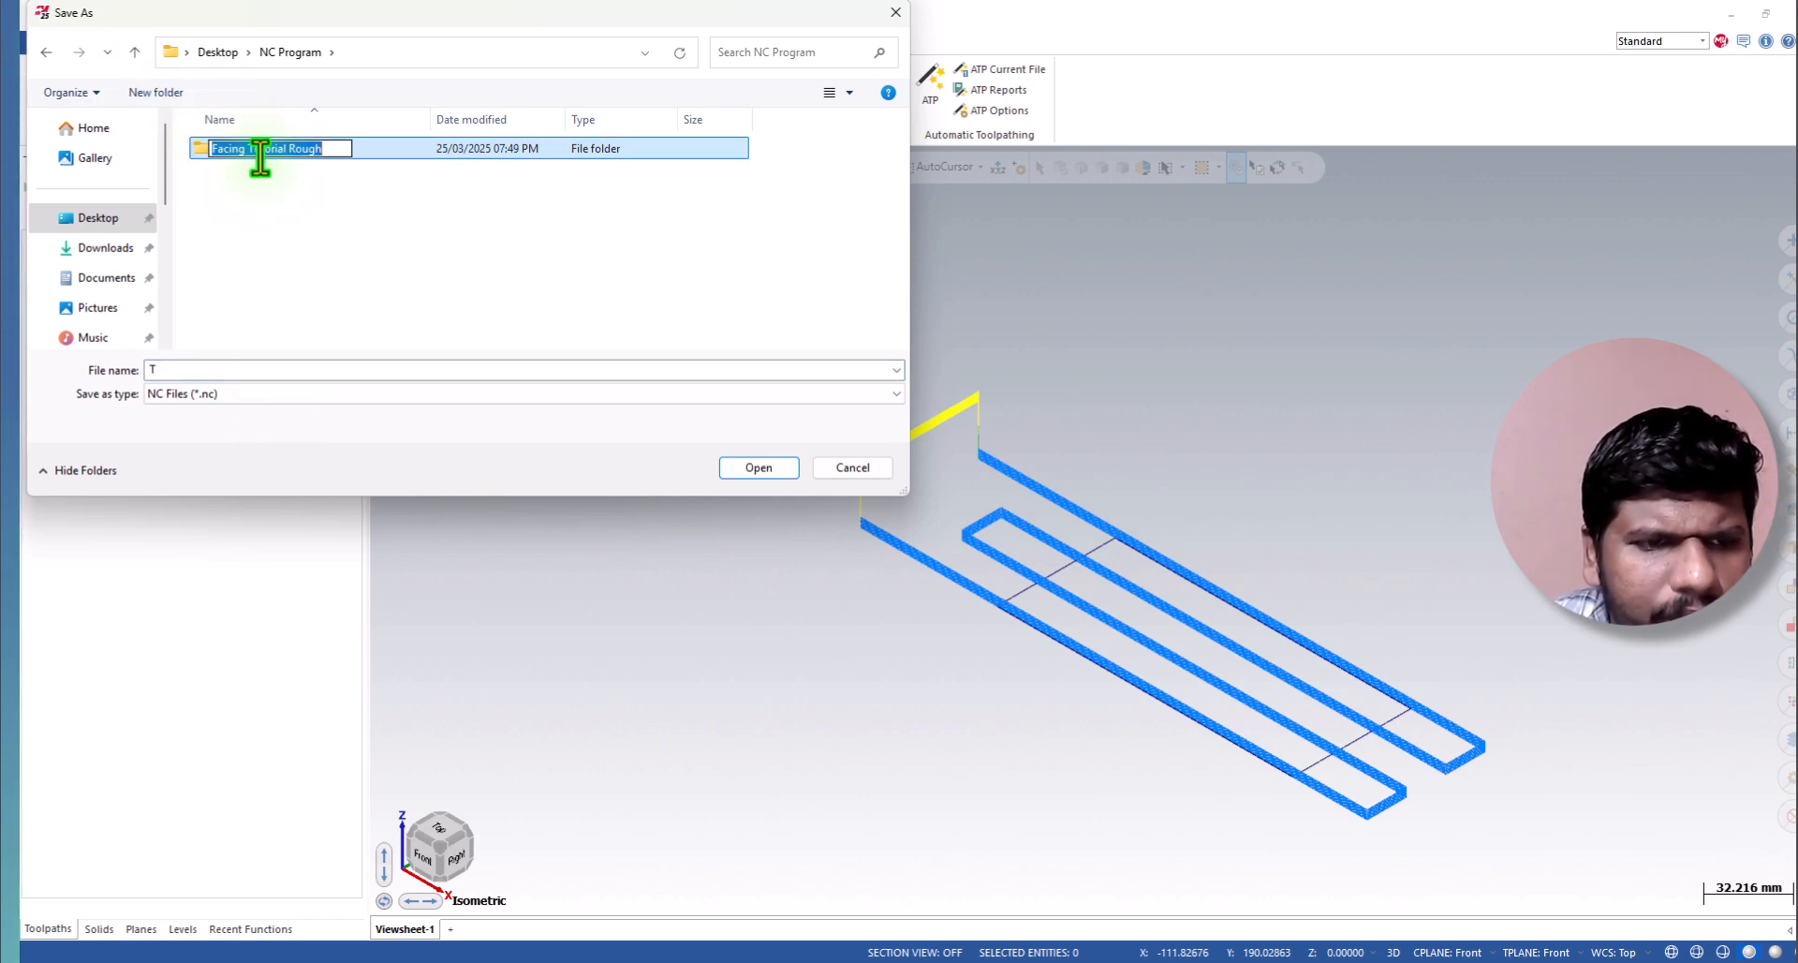
click(261, 180)
double_click(261, 154)
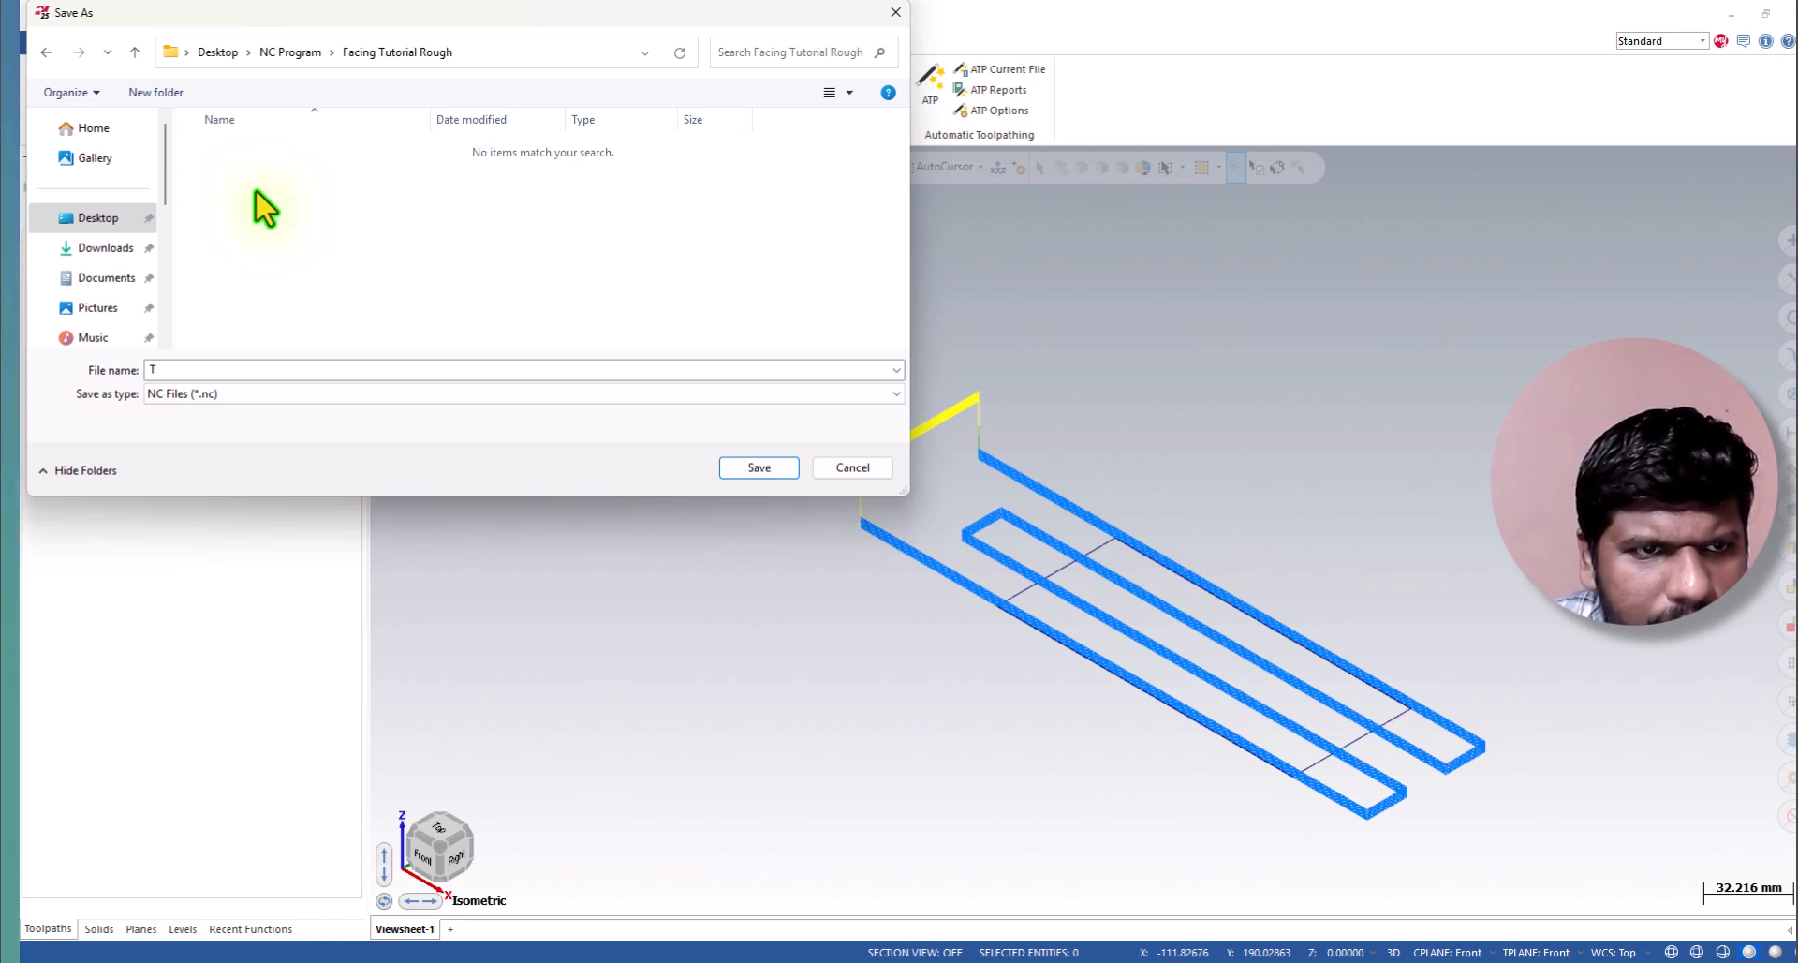
Save the NC file as "Facing Tutorial Rough-1st" and maximize the Code Expert window showing the posted program.
key(ctrl+v)
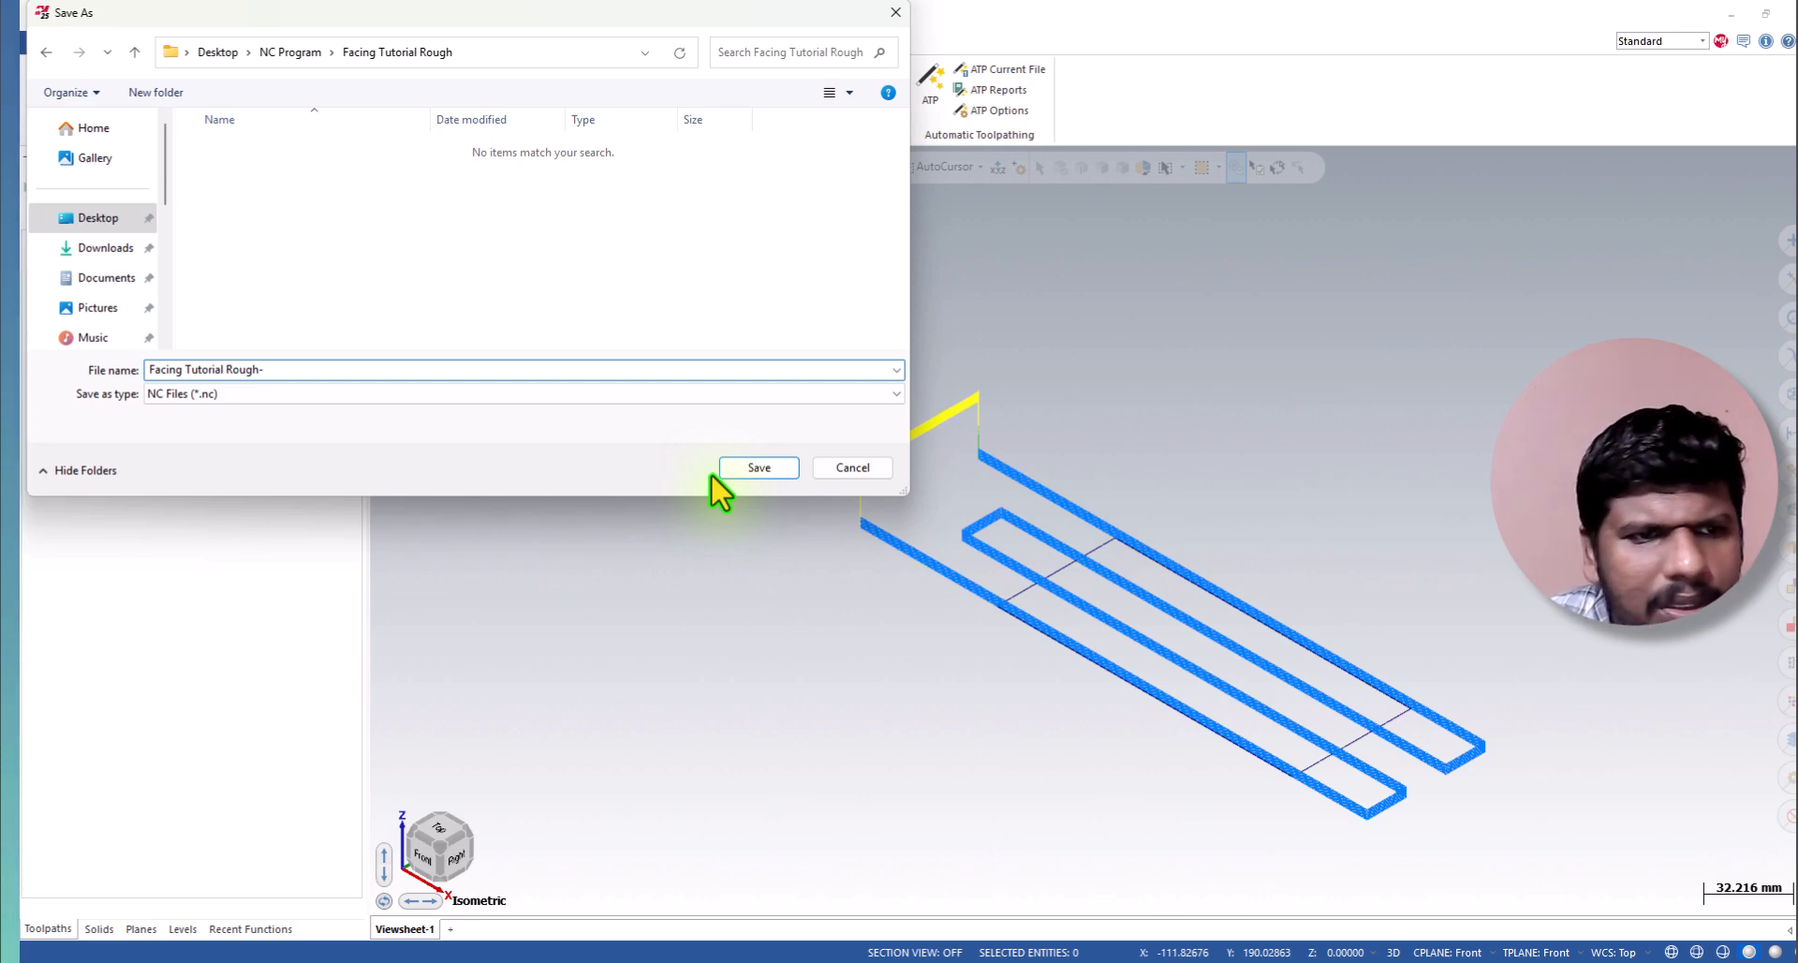
text(-1st)
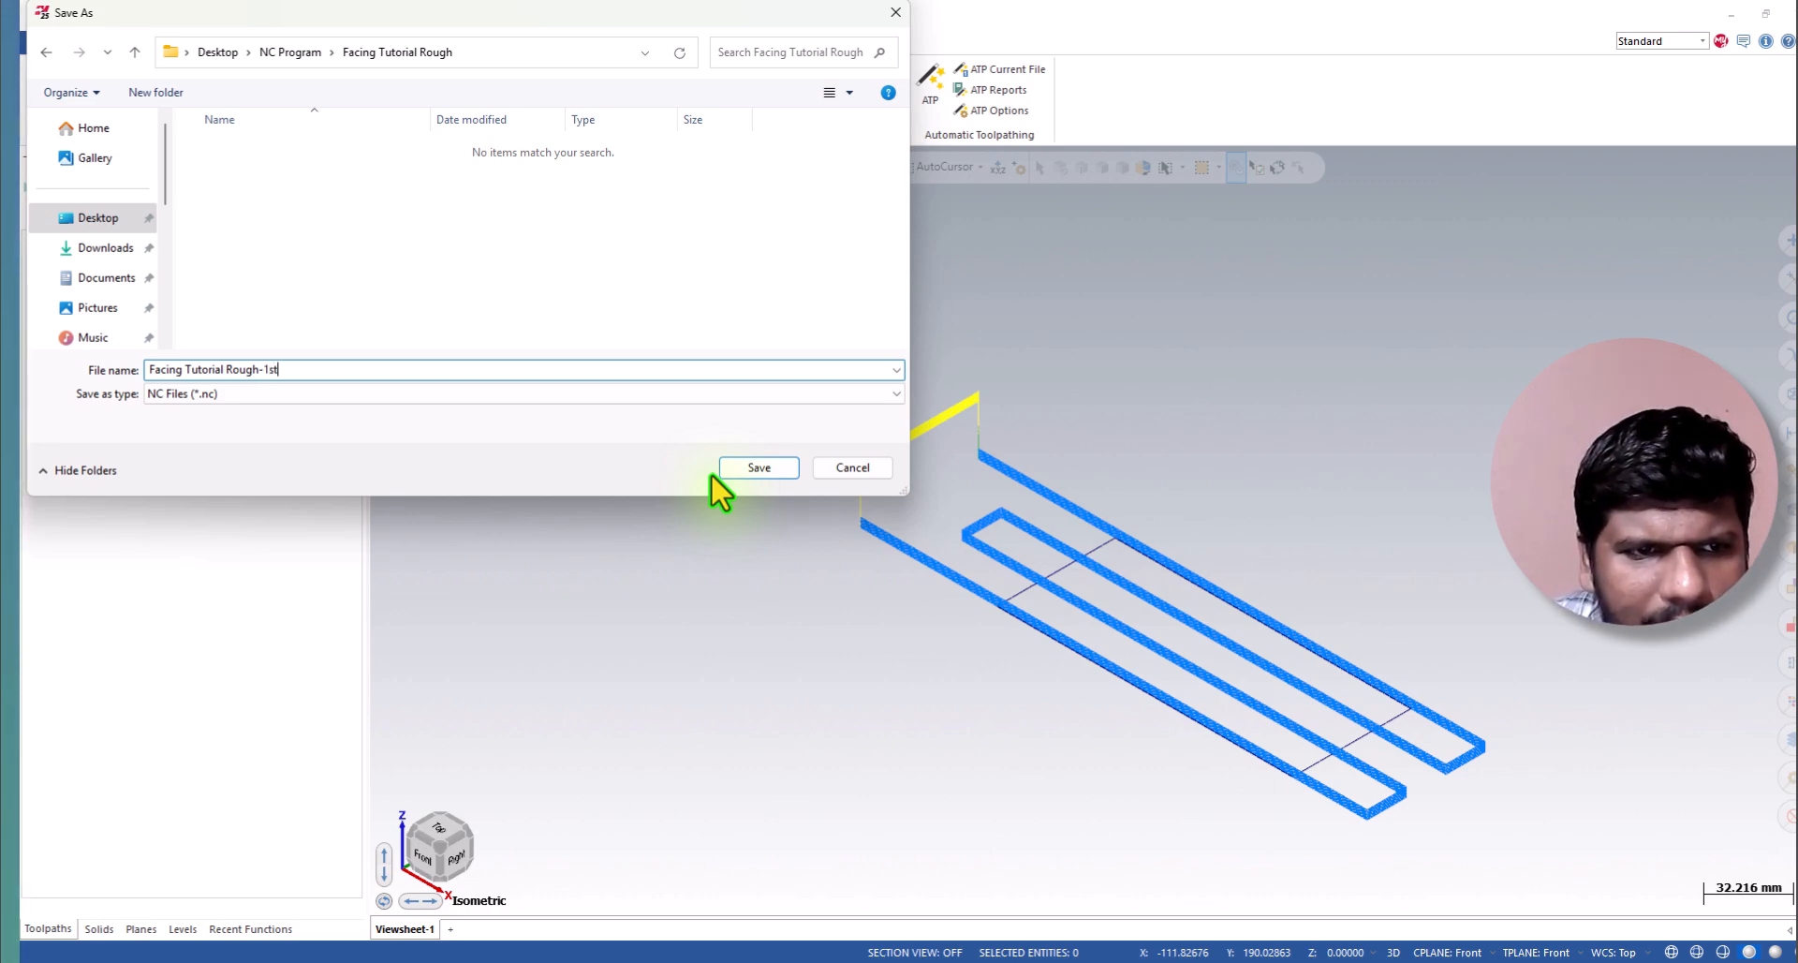
click(733, 467)
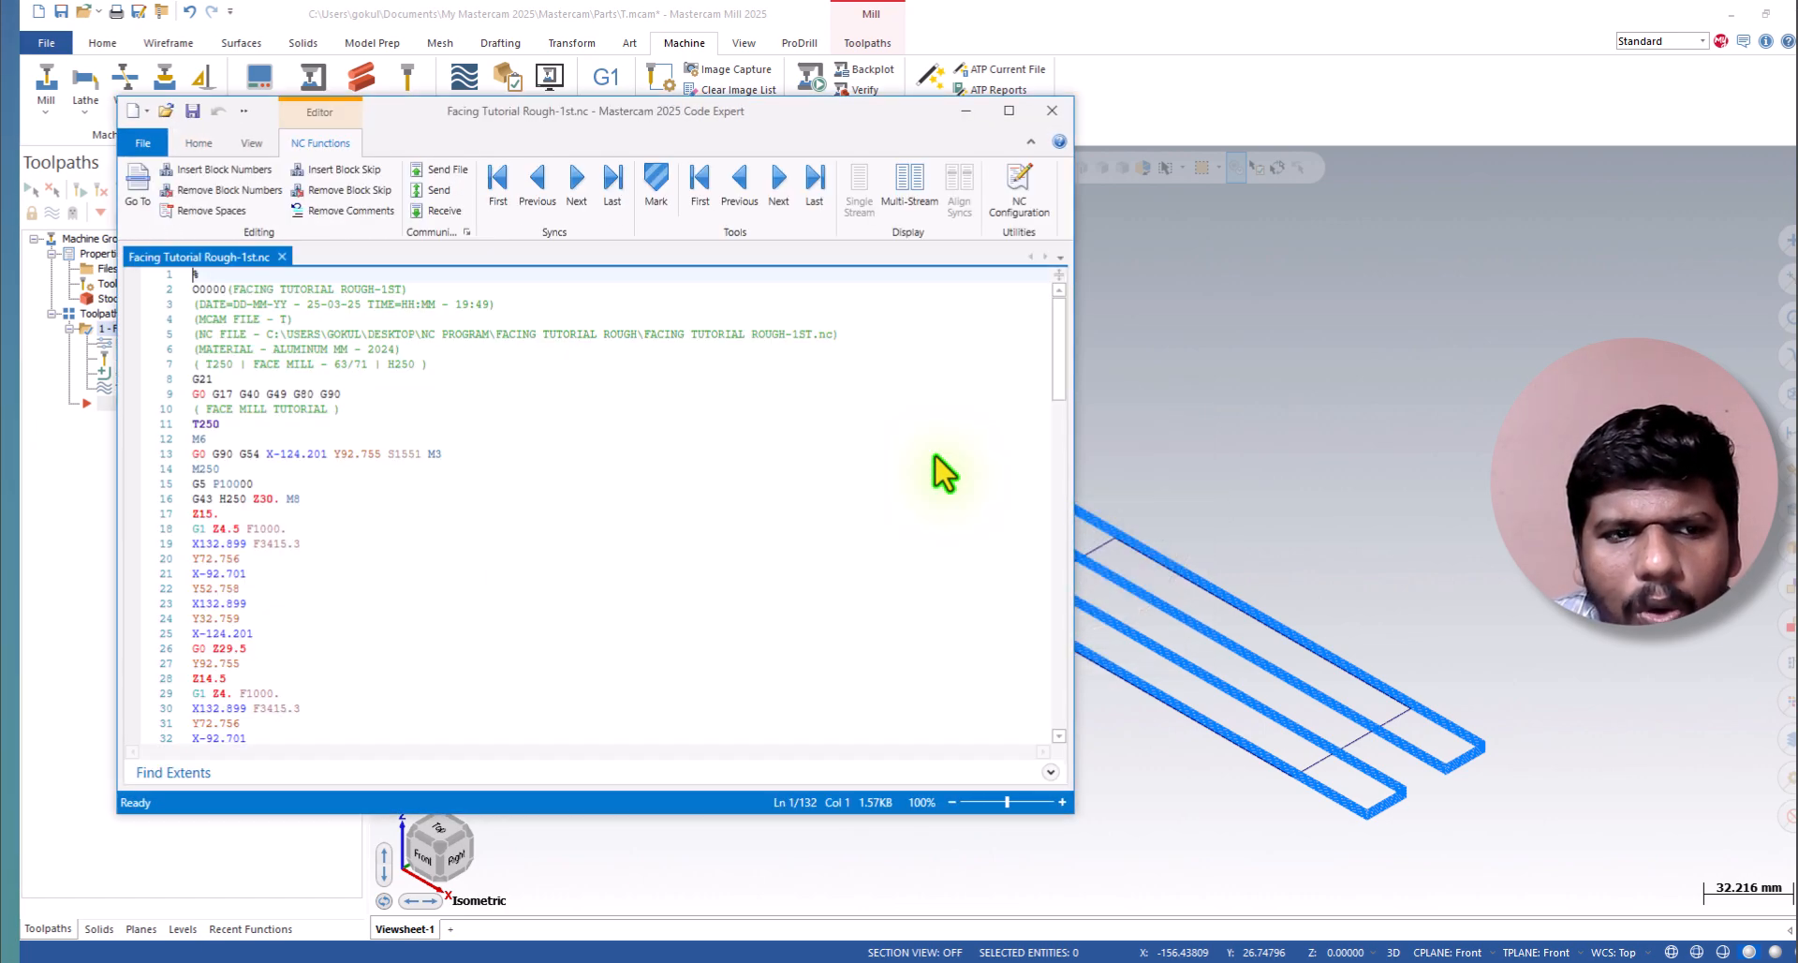
click(1009, 110)
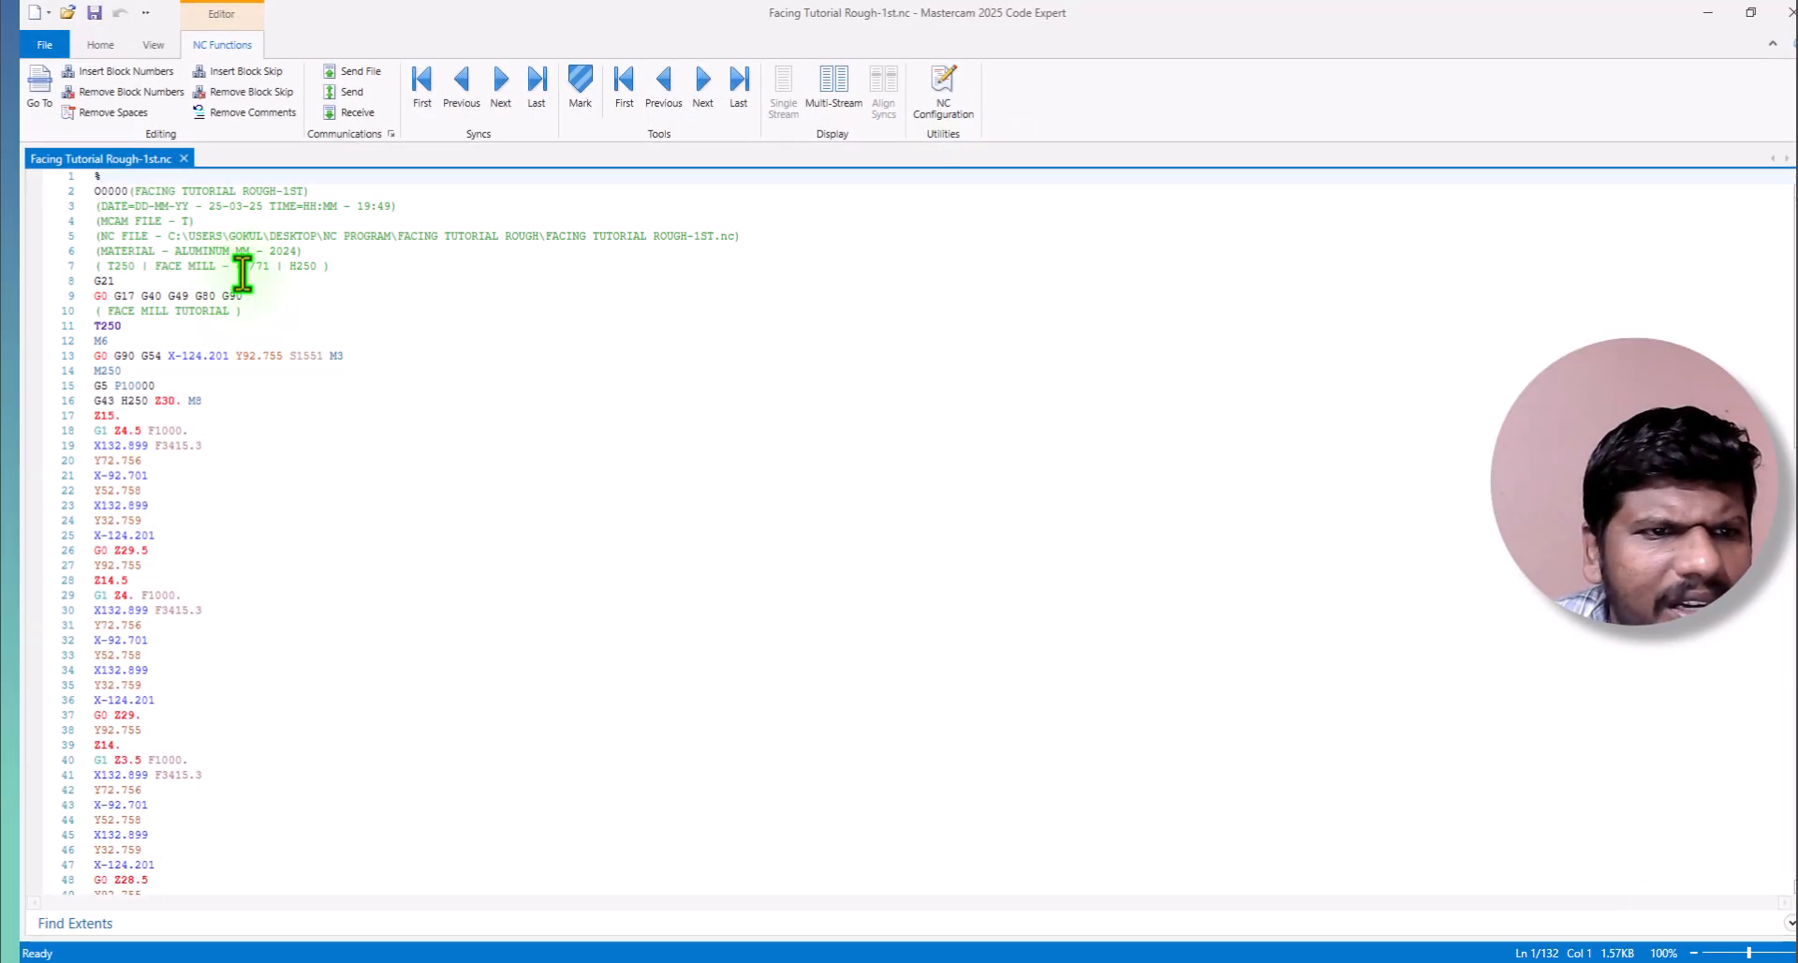
Examine the header comments of the posted program: program name, date and time, and source part file.
click(223, 195)
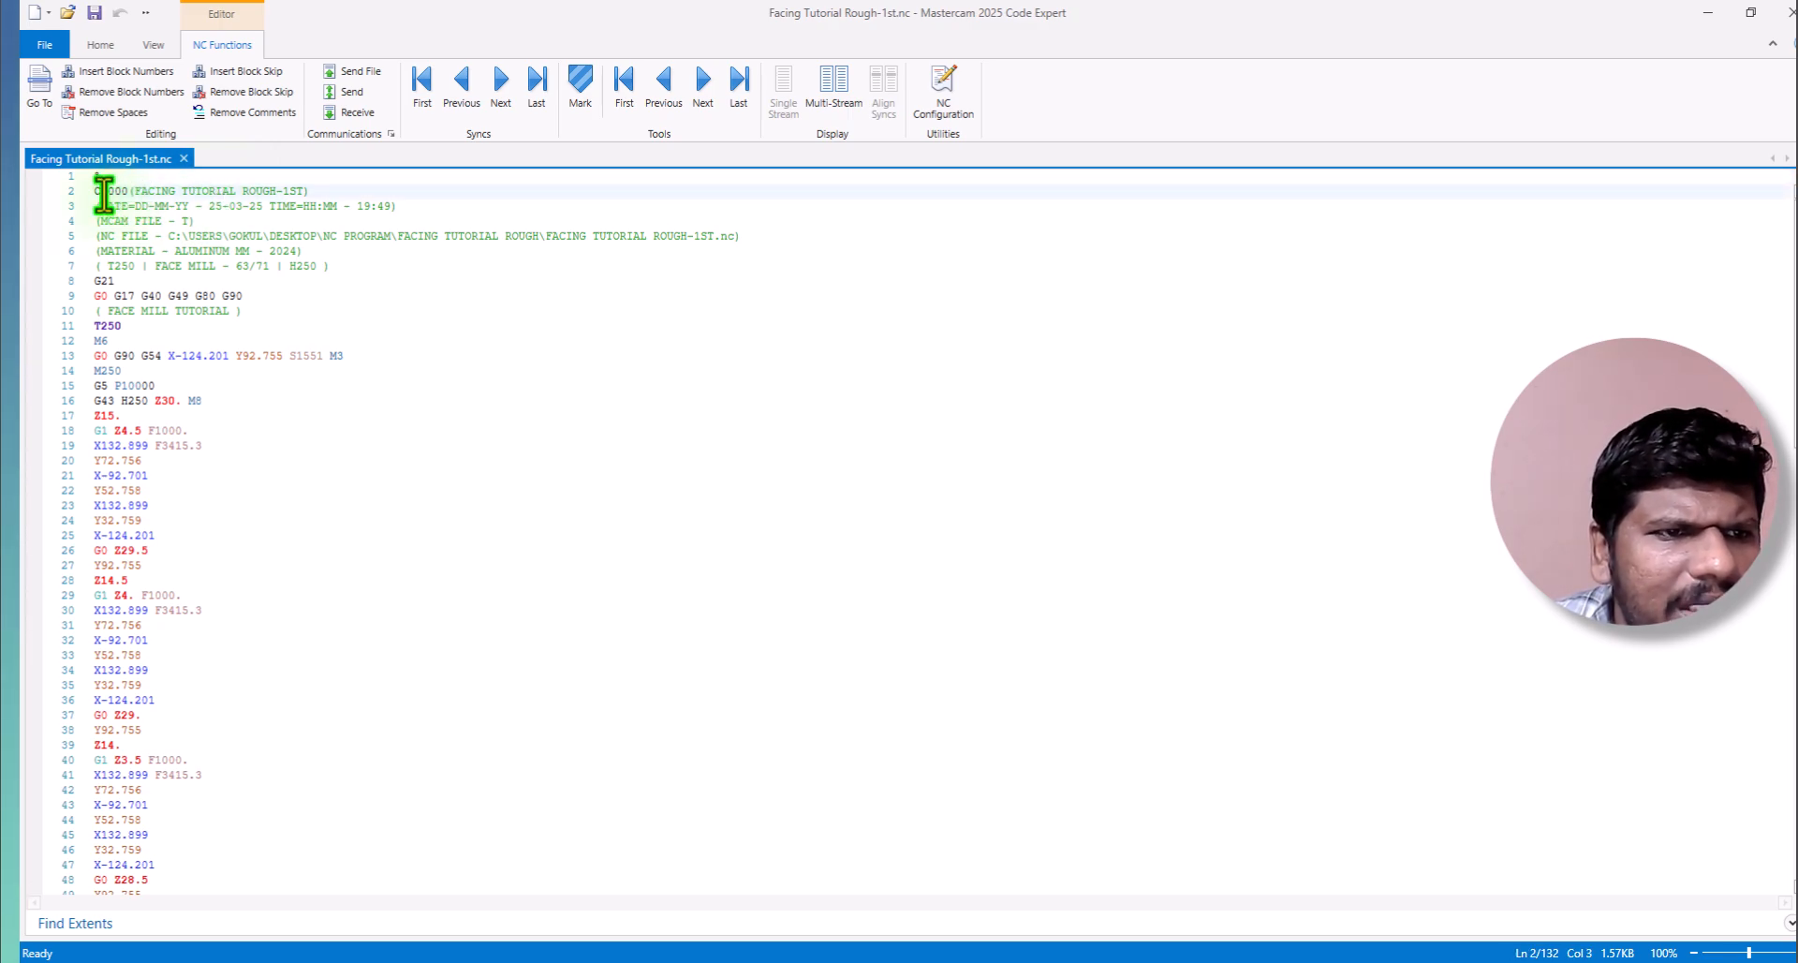
click(155, 206)
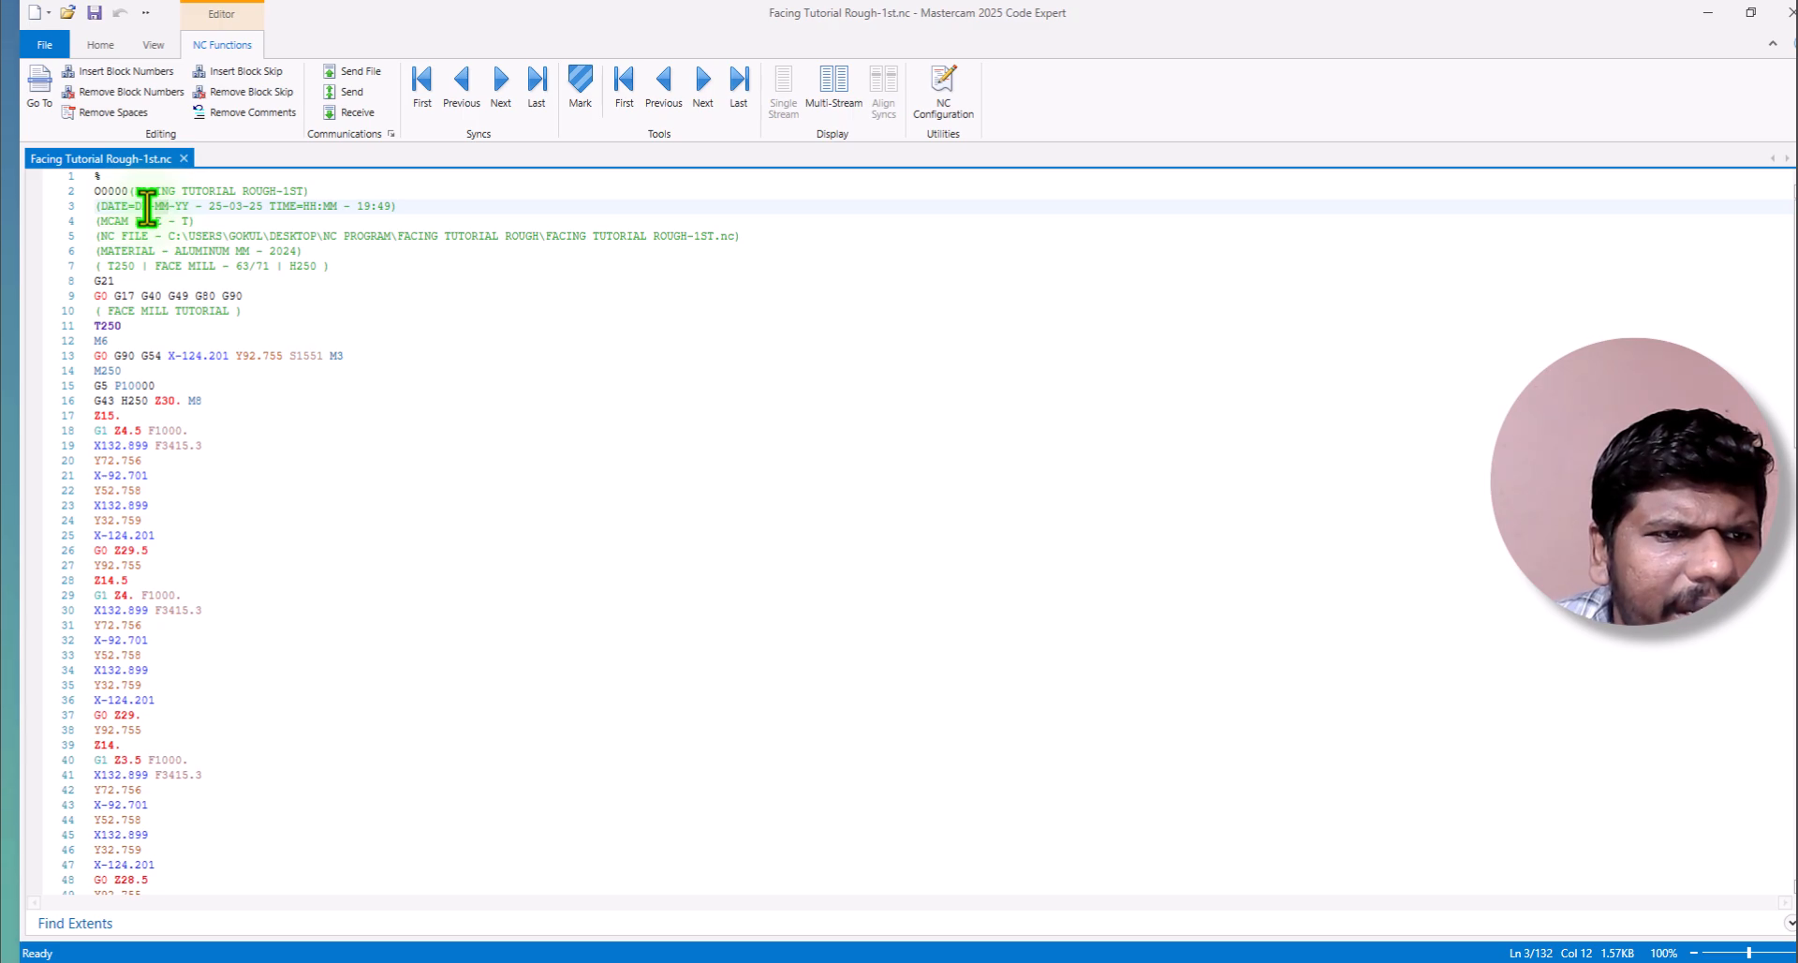
click(324, 222)
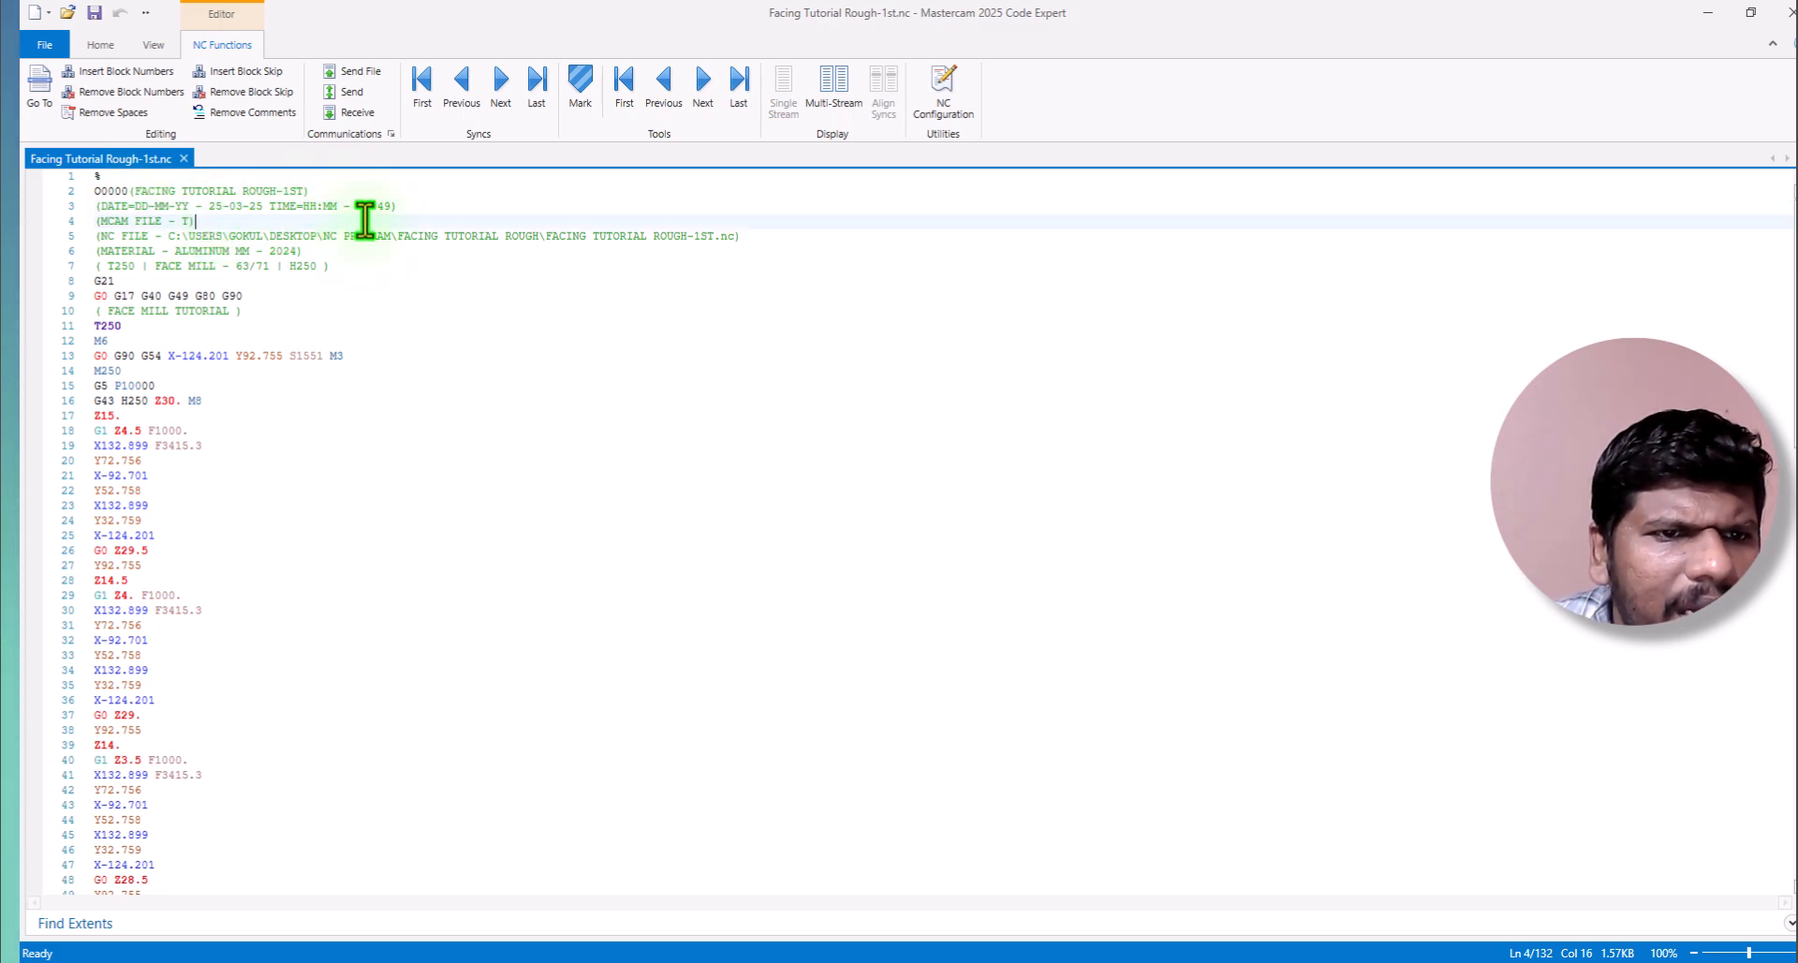
click(188, 223)
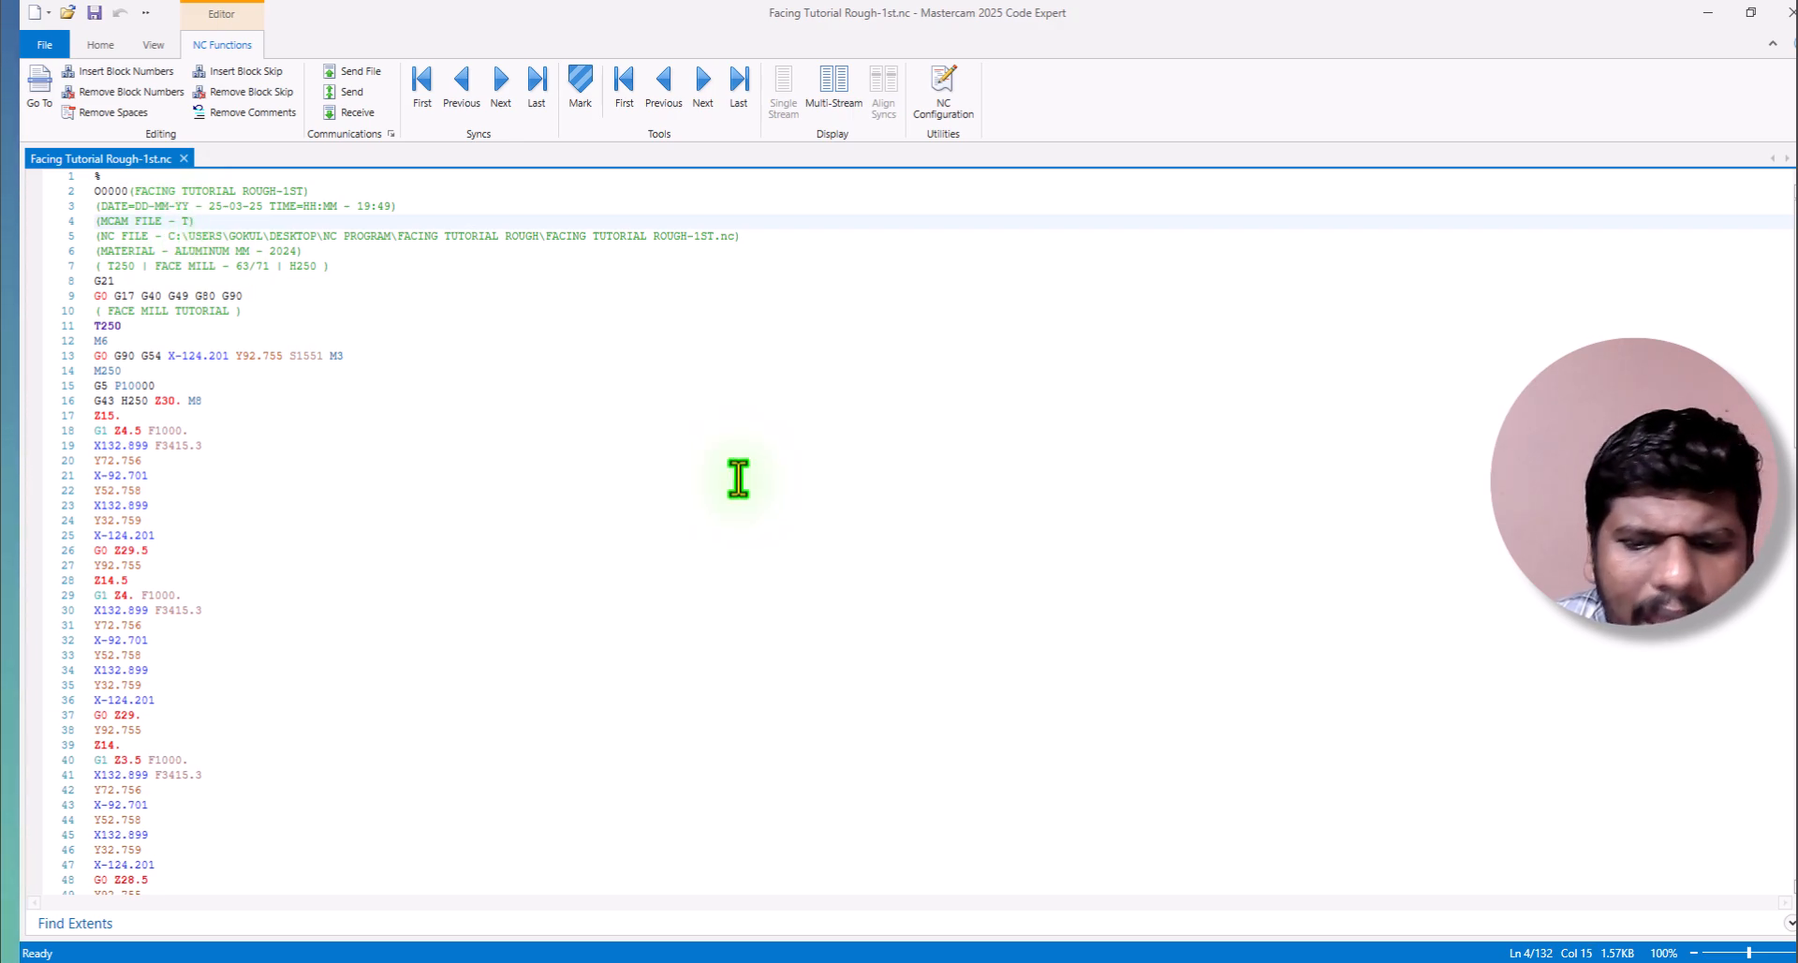
Switch back to Mastercam and save the part file as "Facing Tutorial Rough" in the Desktop folder NC Program\Facing Tutorial Rough.
click(1188, 962)
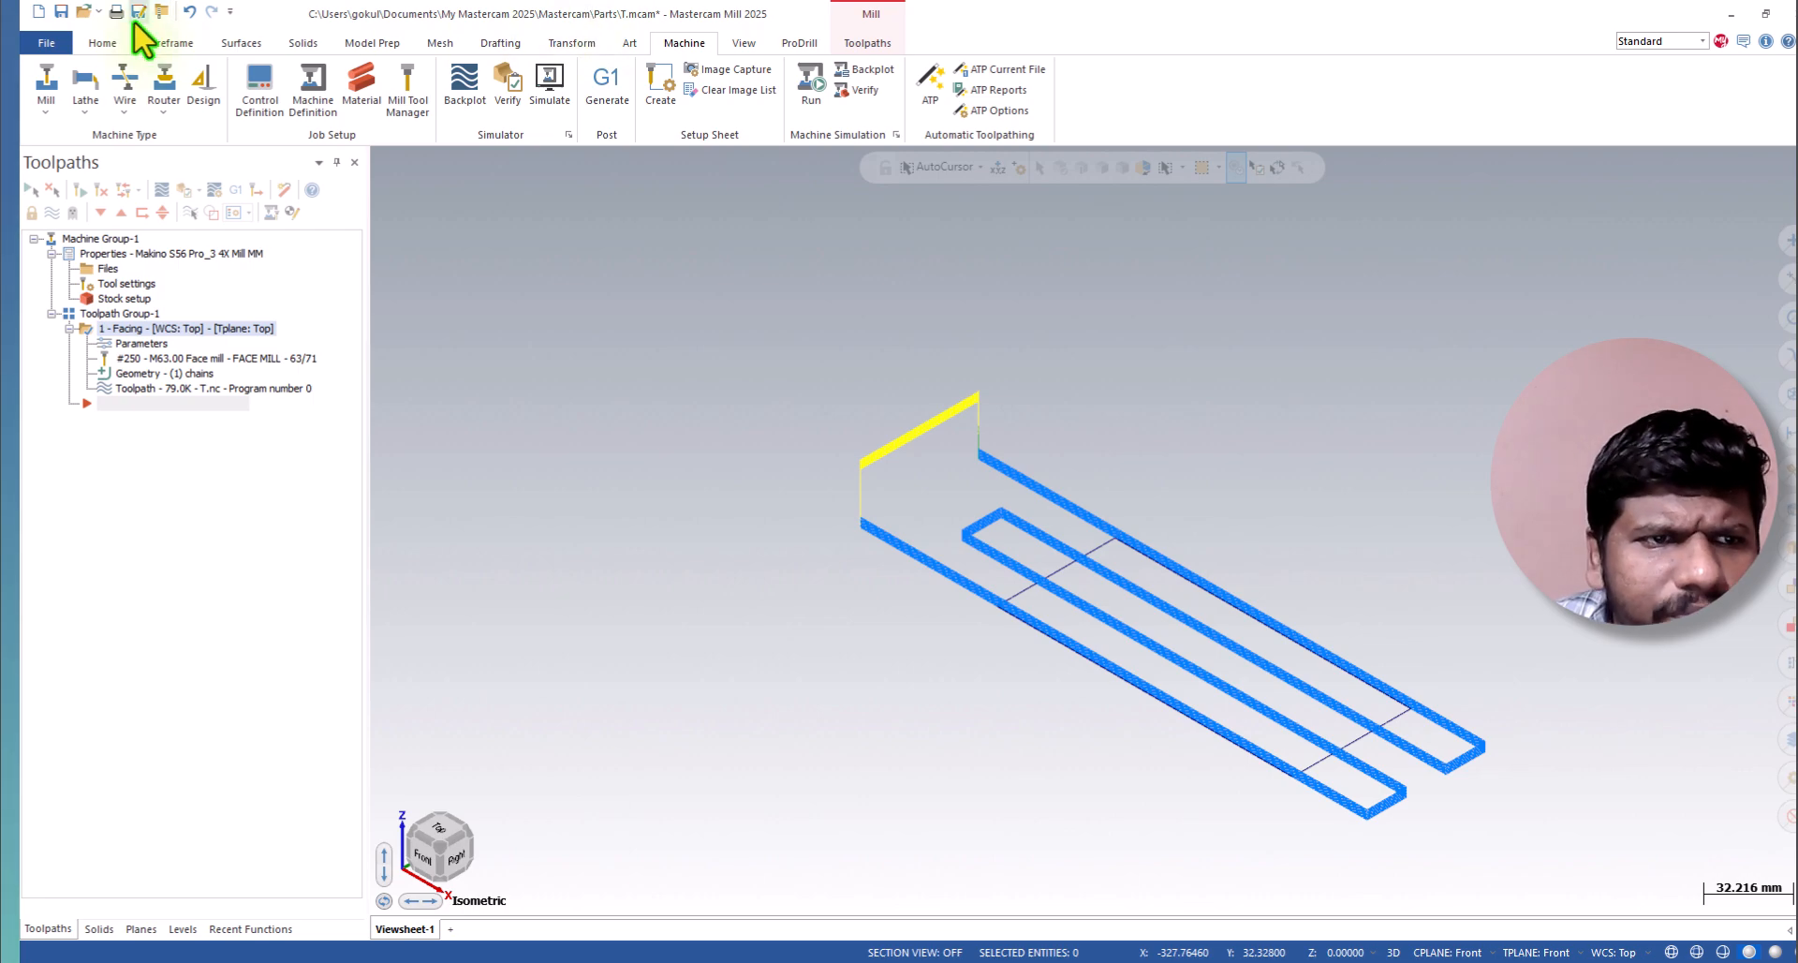
click(66, 41)
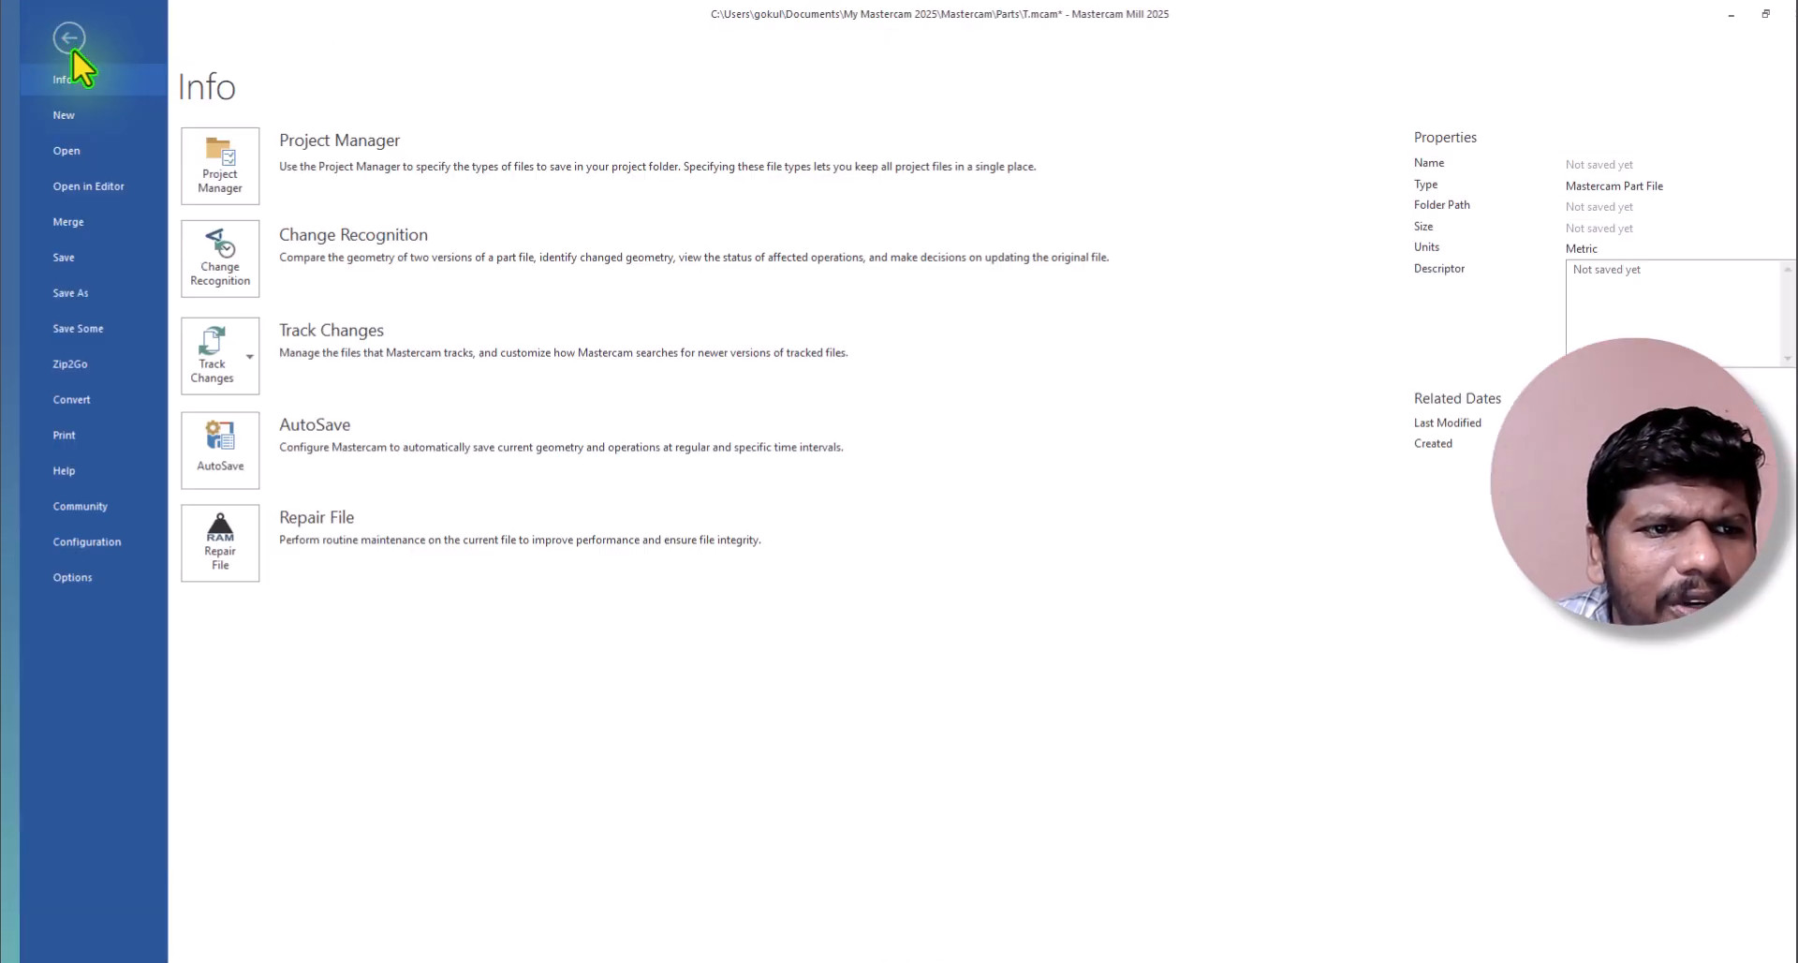
click(86, 292)
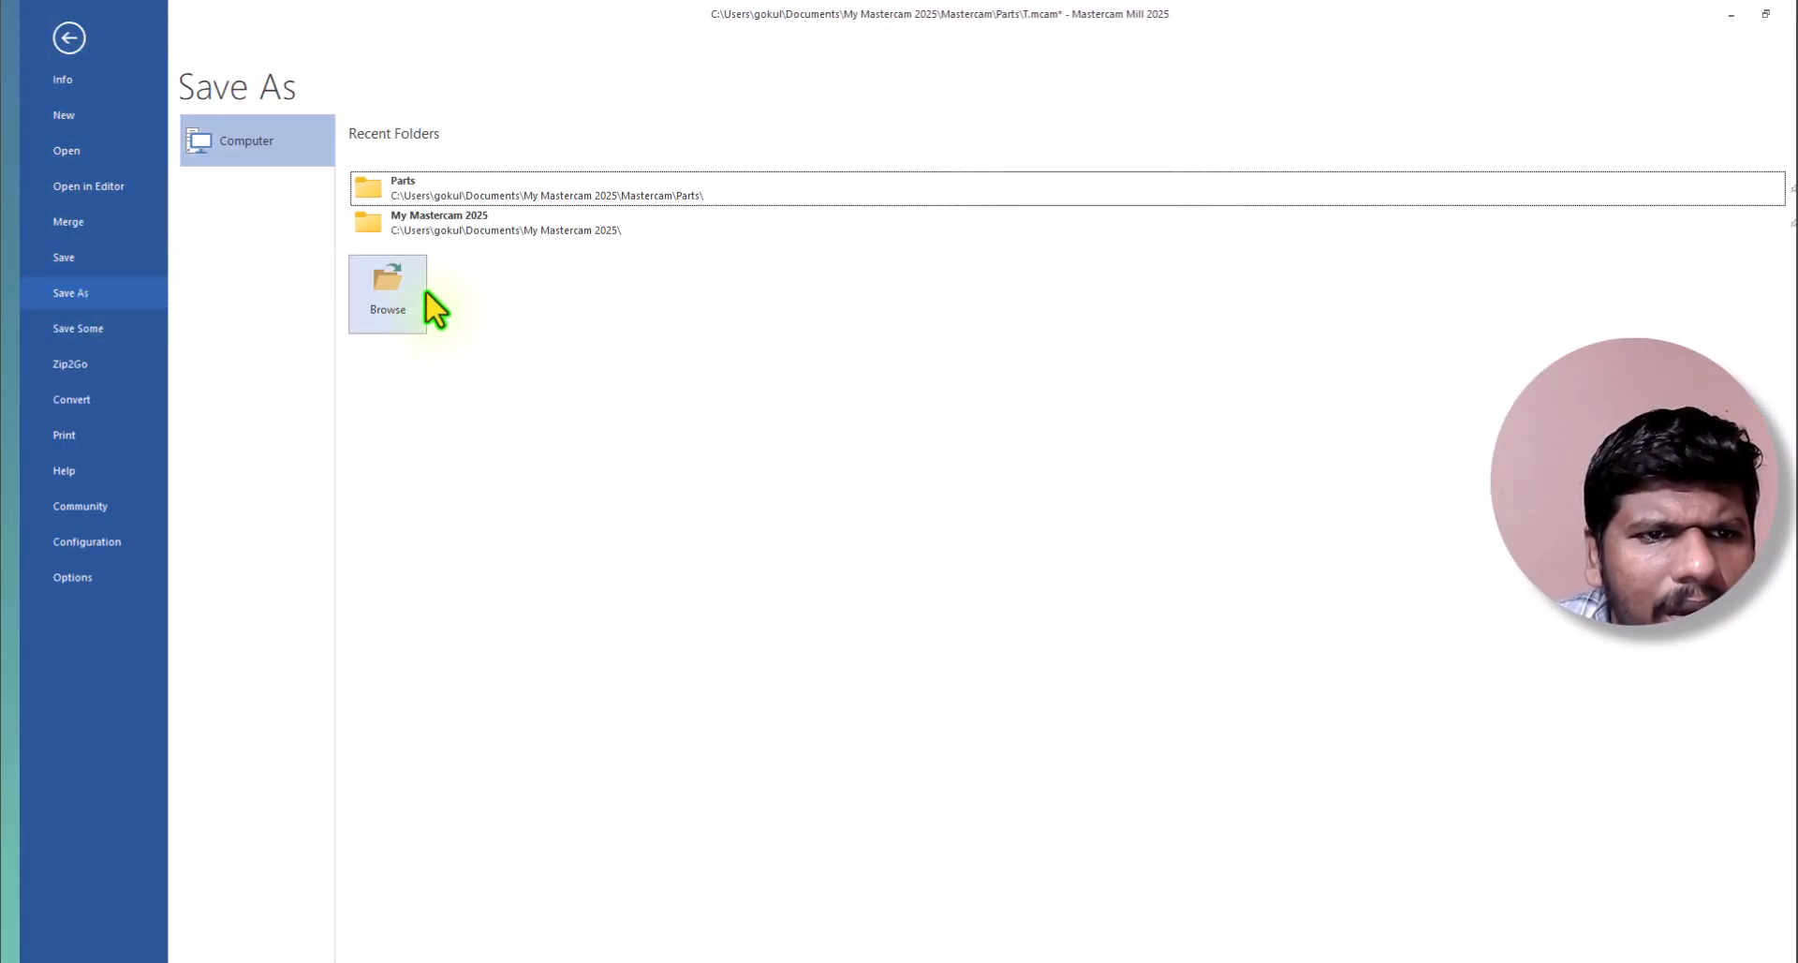
click(385, 300)
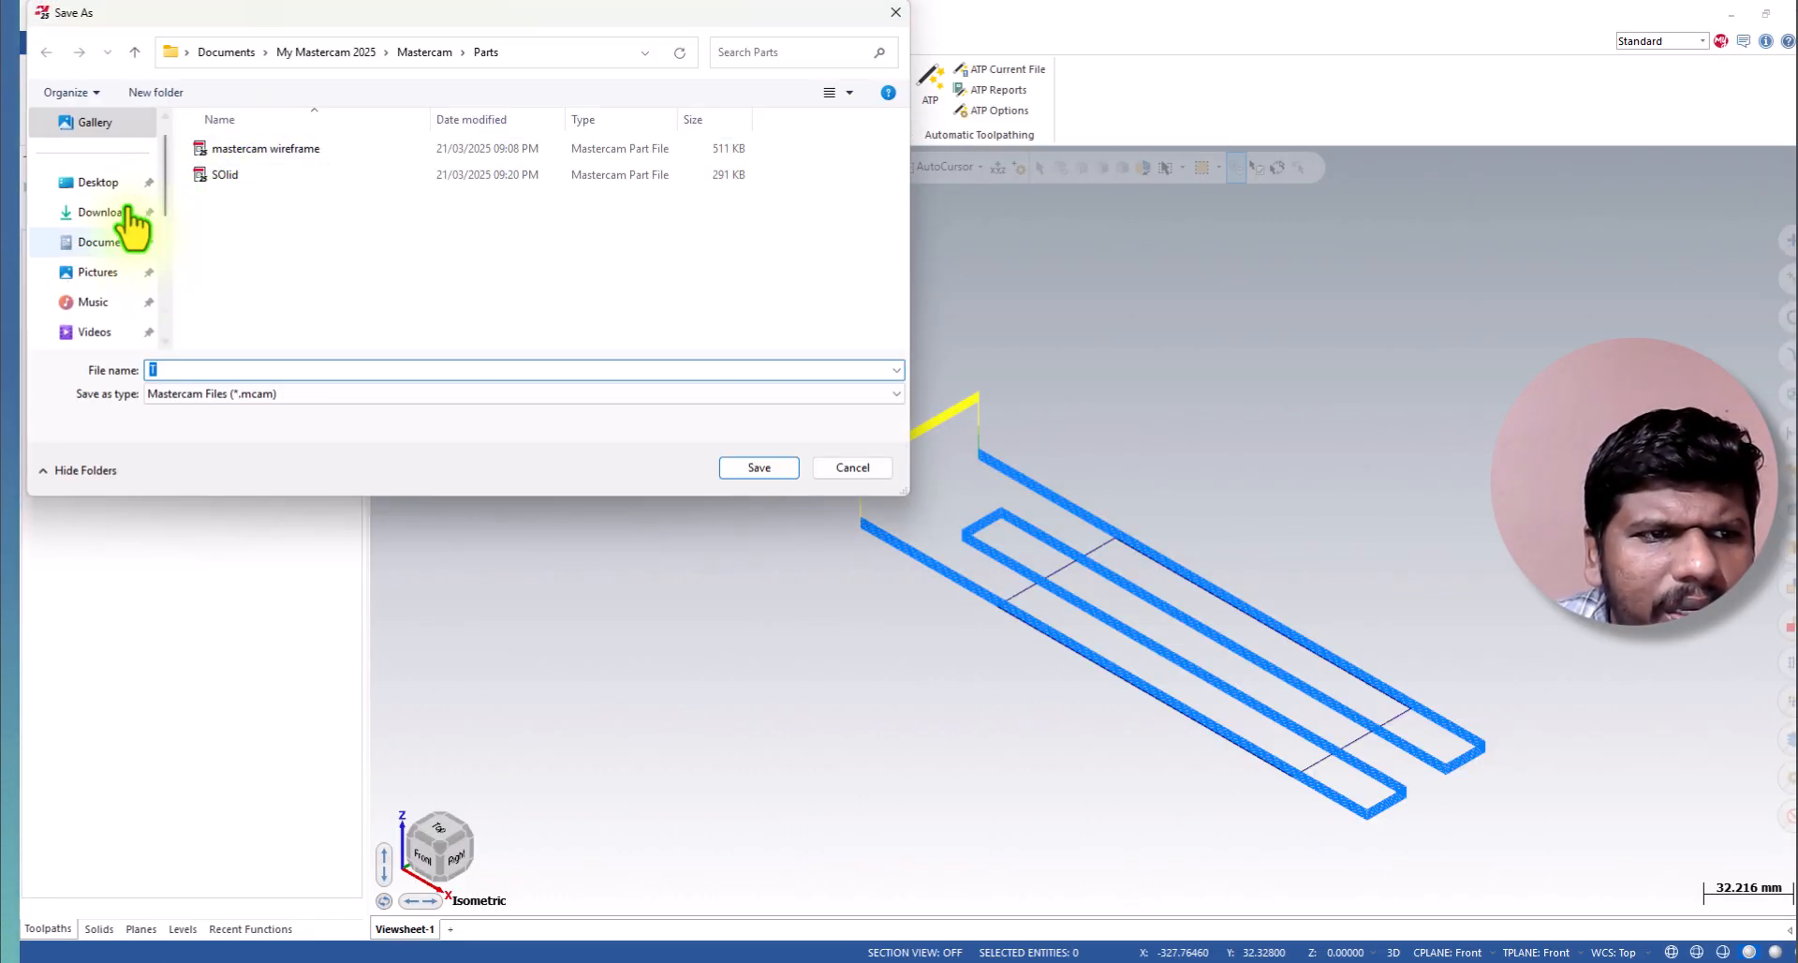
click(121, 185)
double_click(312, 178)
click(247, 153)
double_click(252, 150)
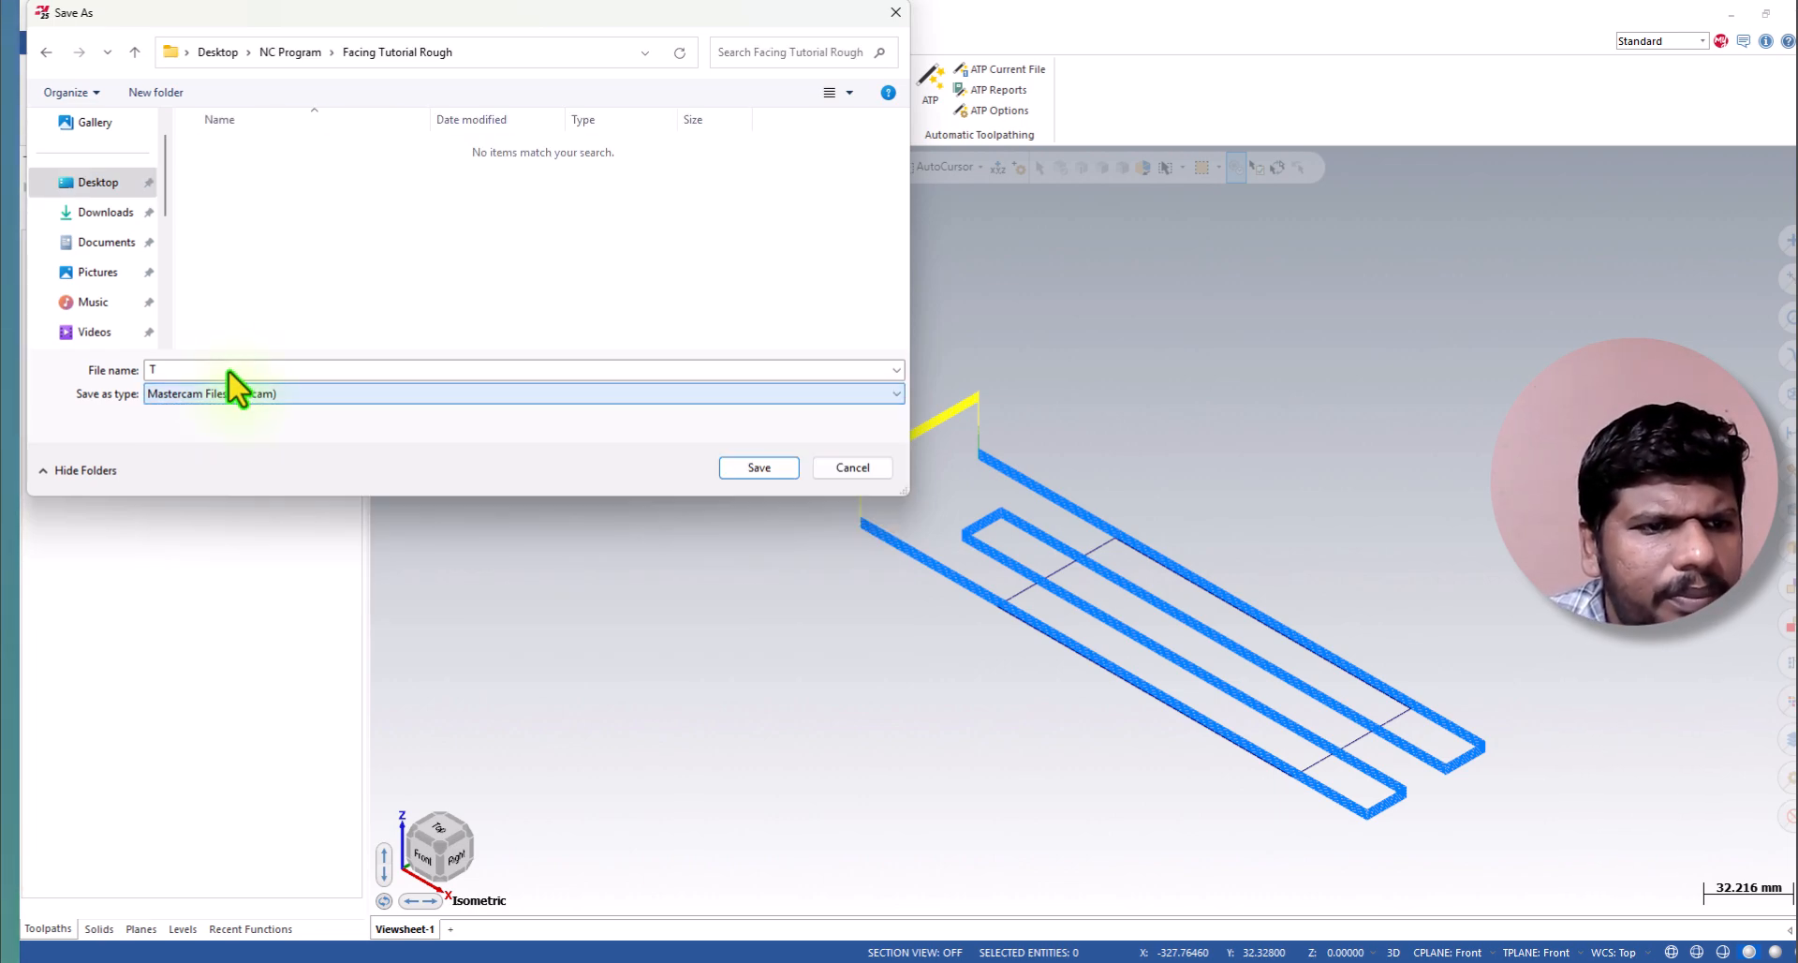
double_click(227, 371)
key(ctrl+v)
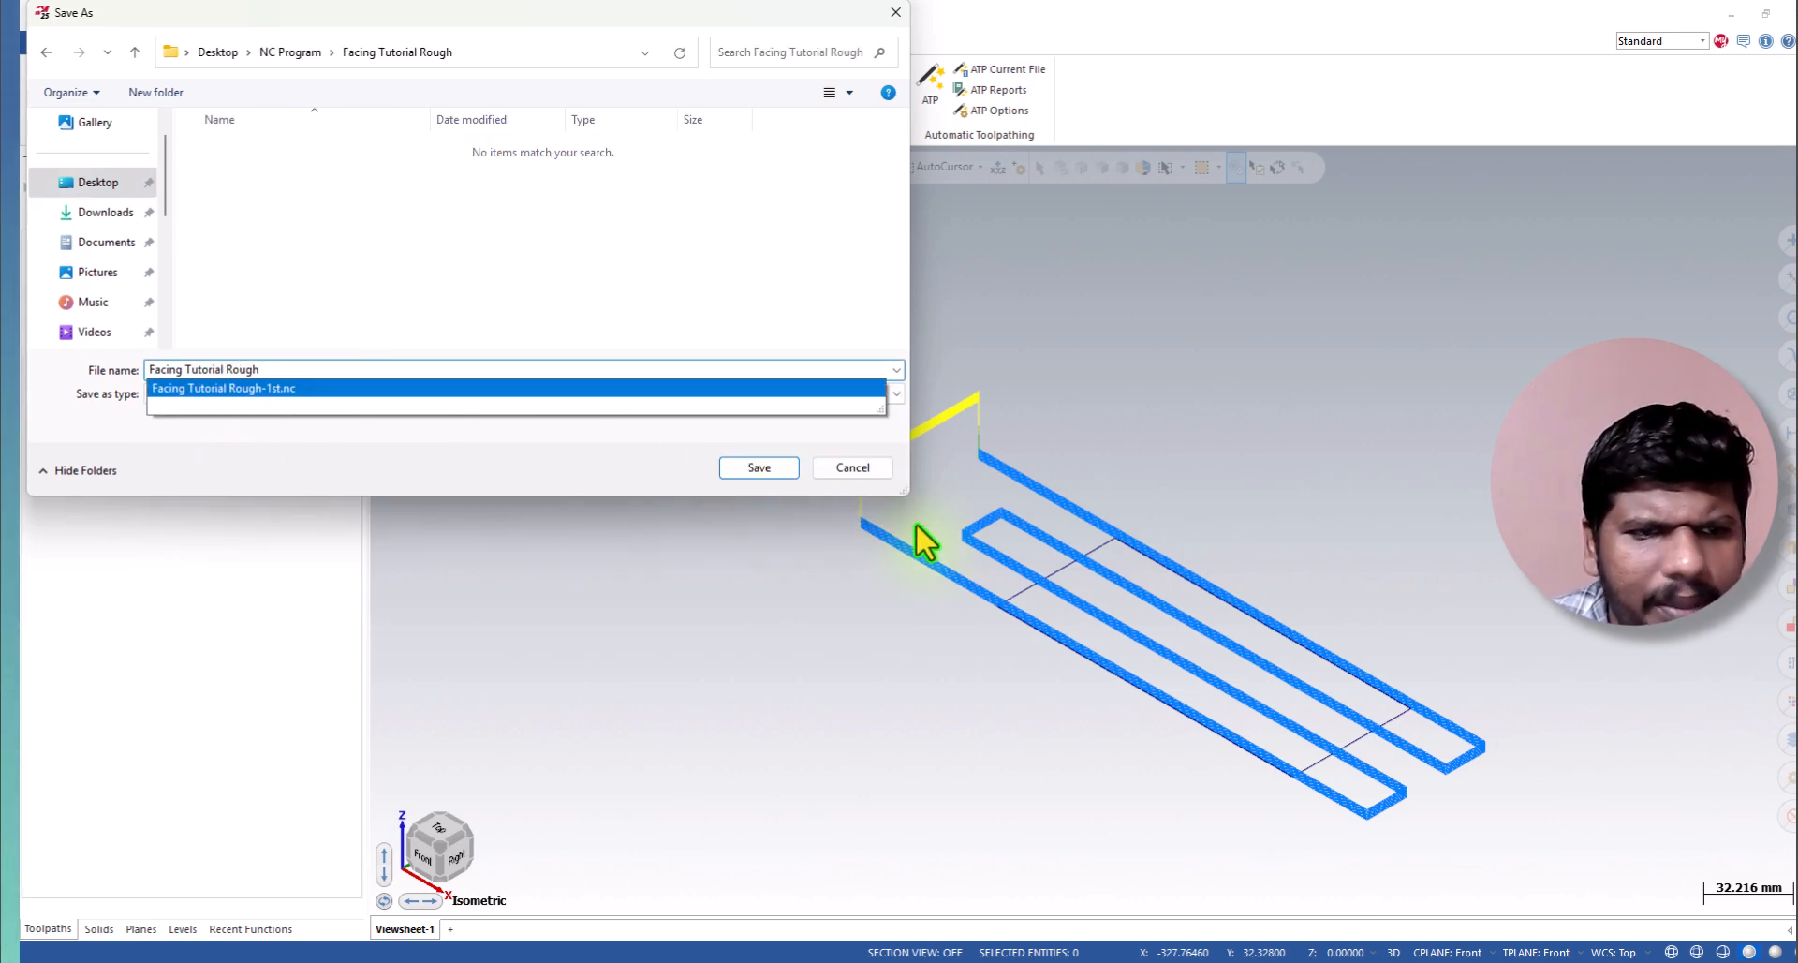
click(759, 466)
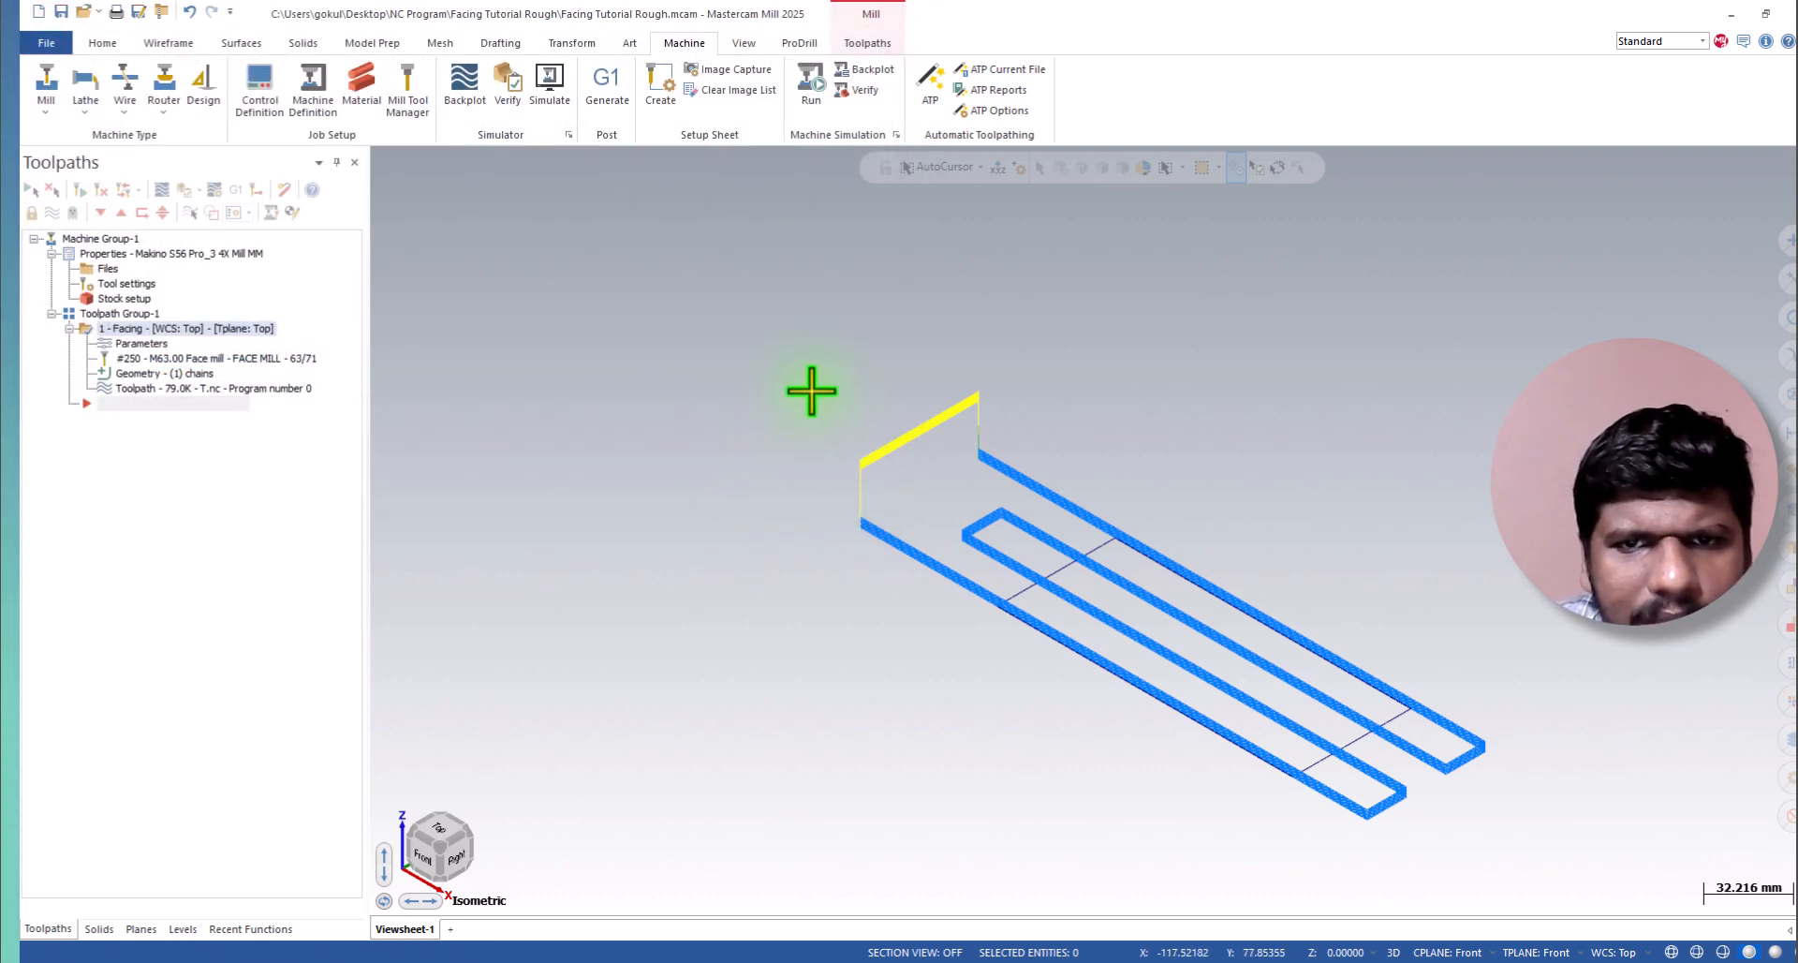
Post the facing toolpath again with the same settings and save the NC file as "Facing Tutorial Rough-2.nc".
click(613, 68)
click(156, 562)
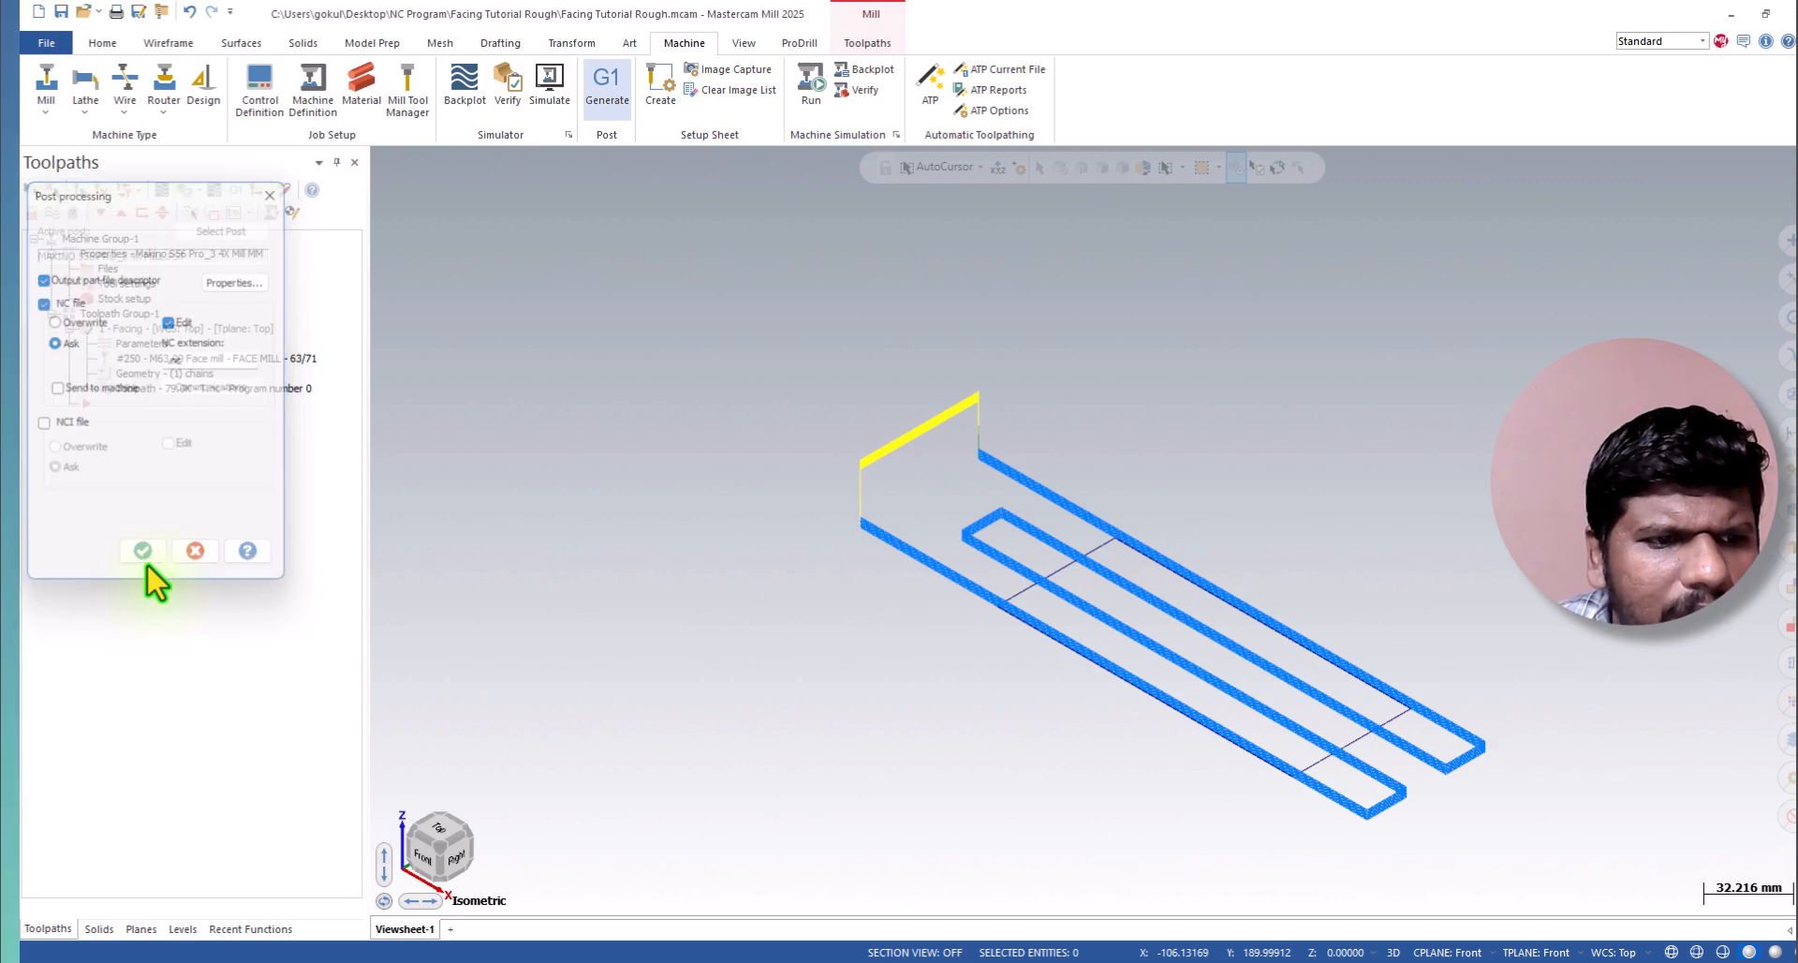
click(284, 150)
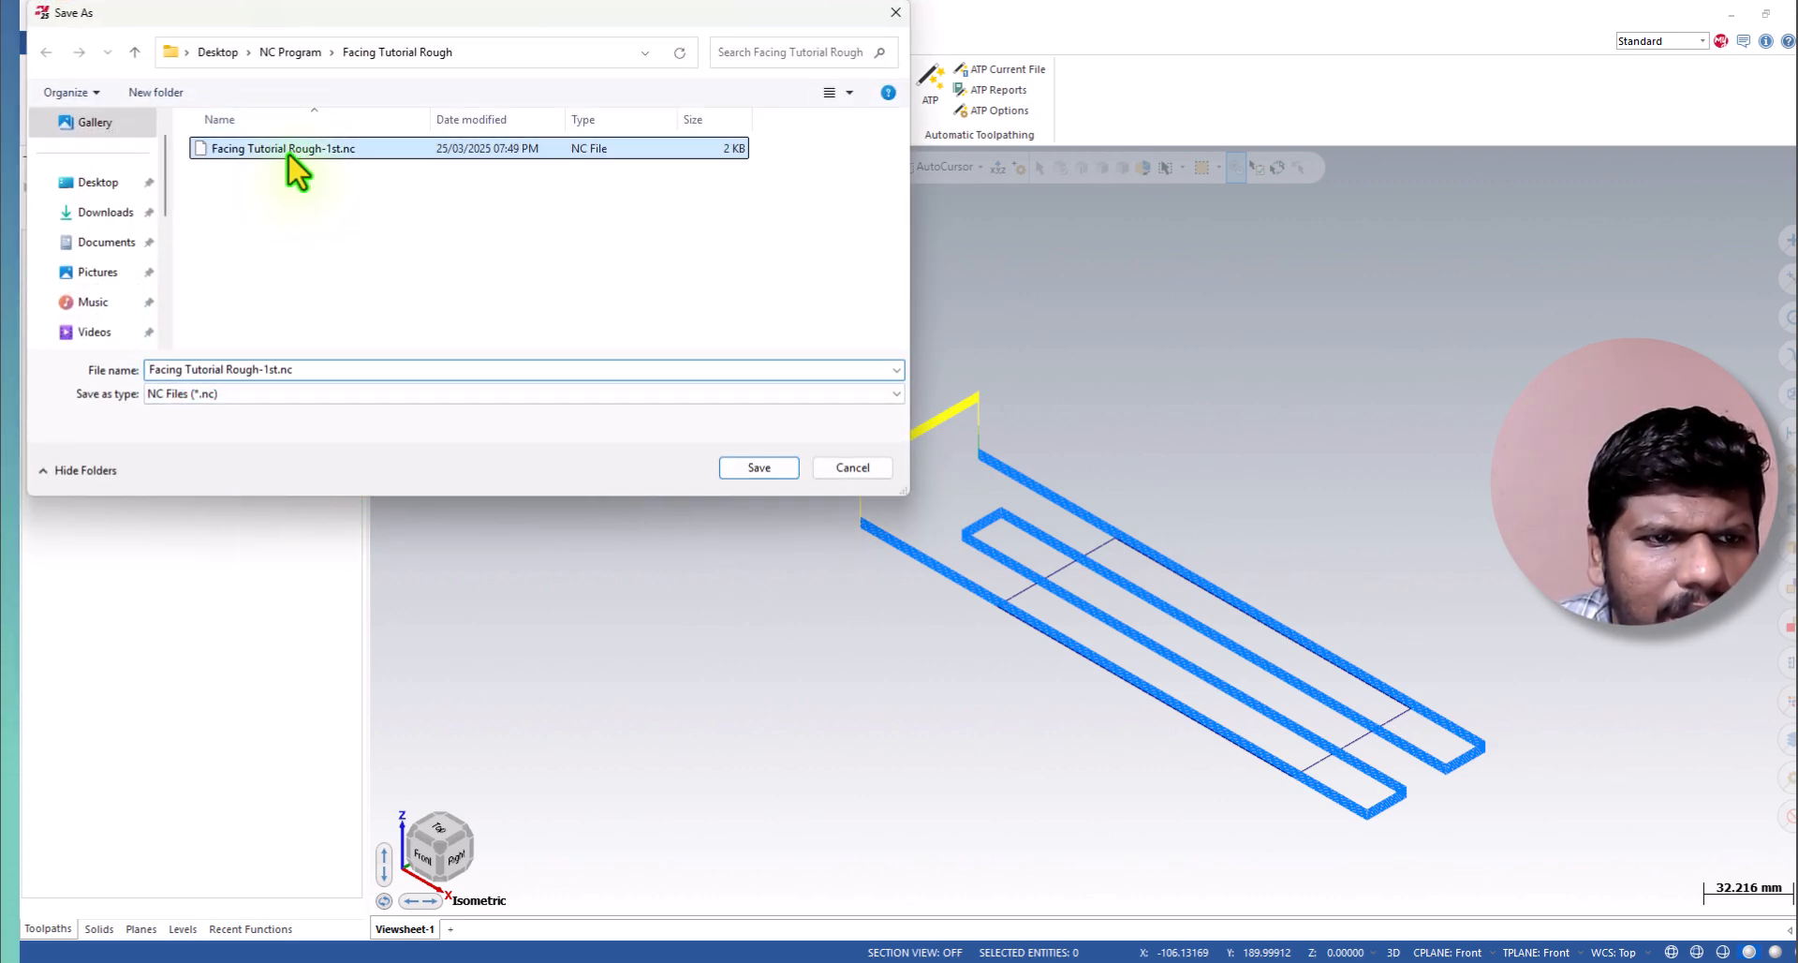
click(270, 369)
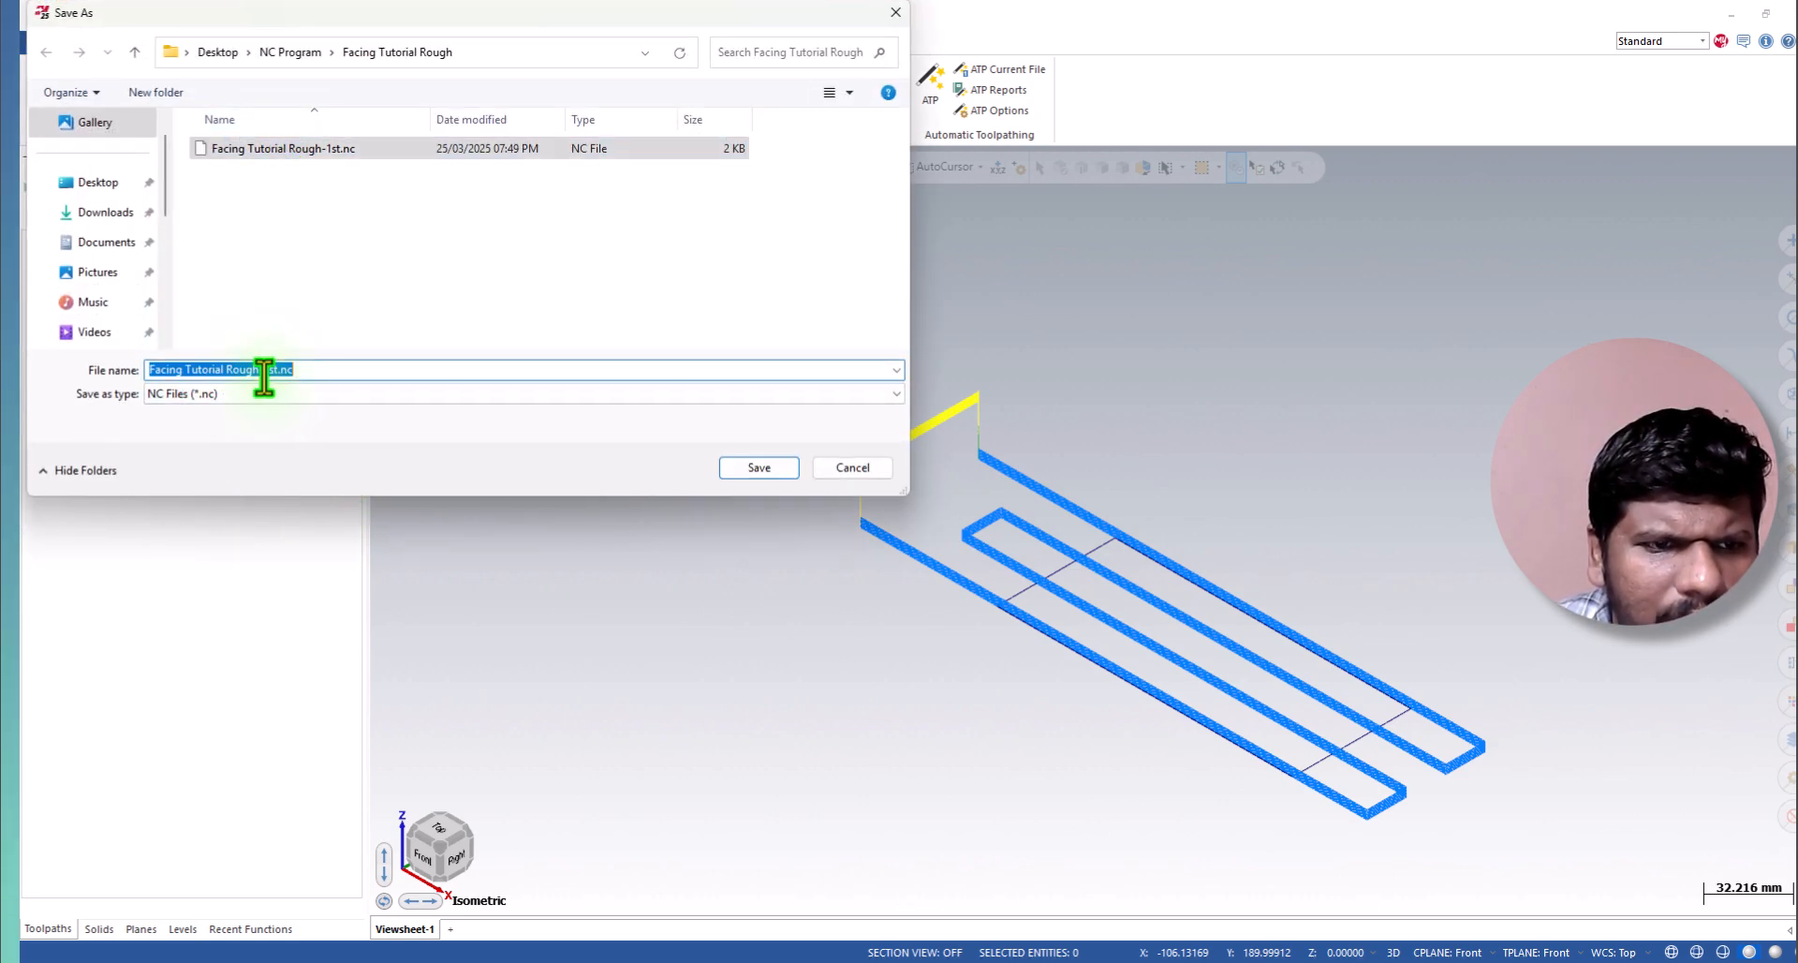
click(265, 369)
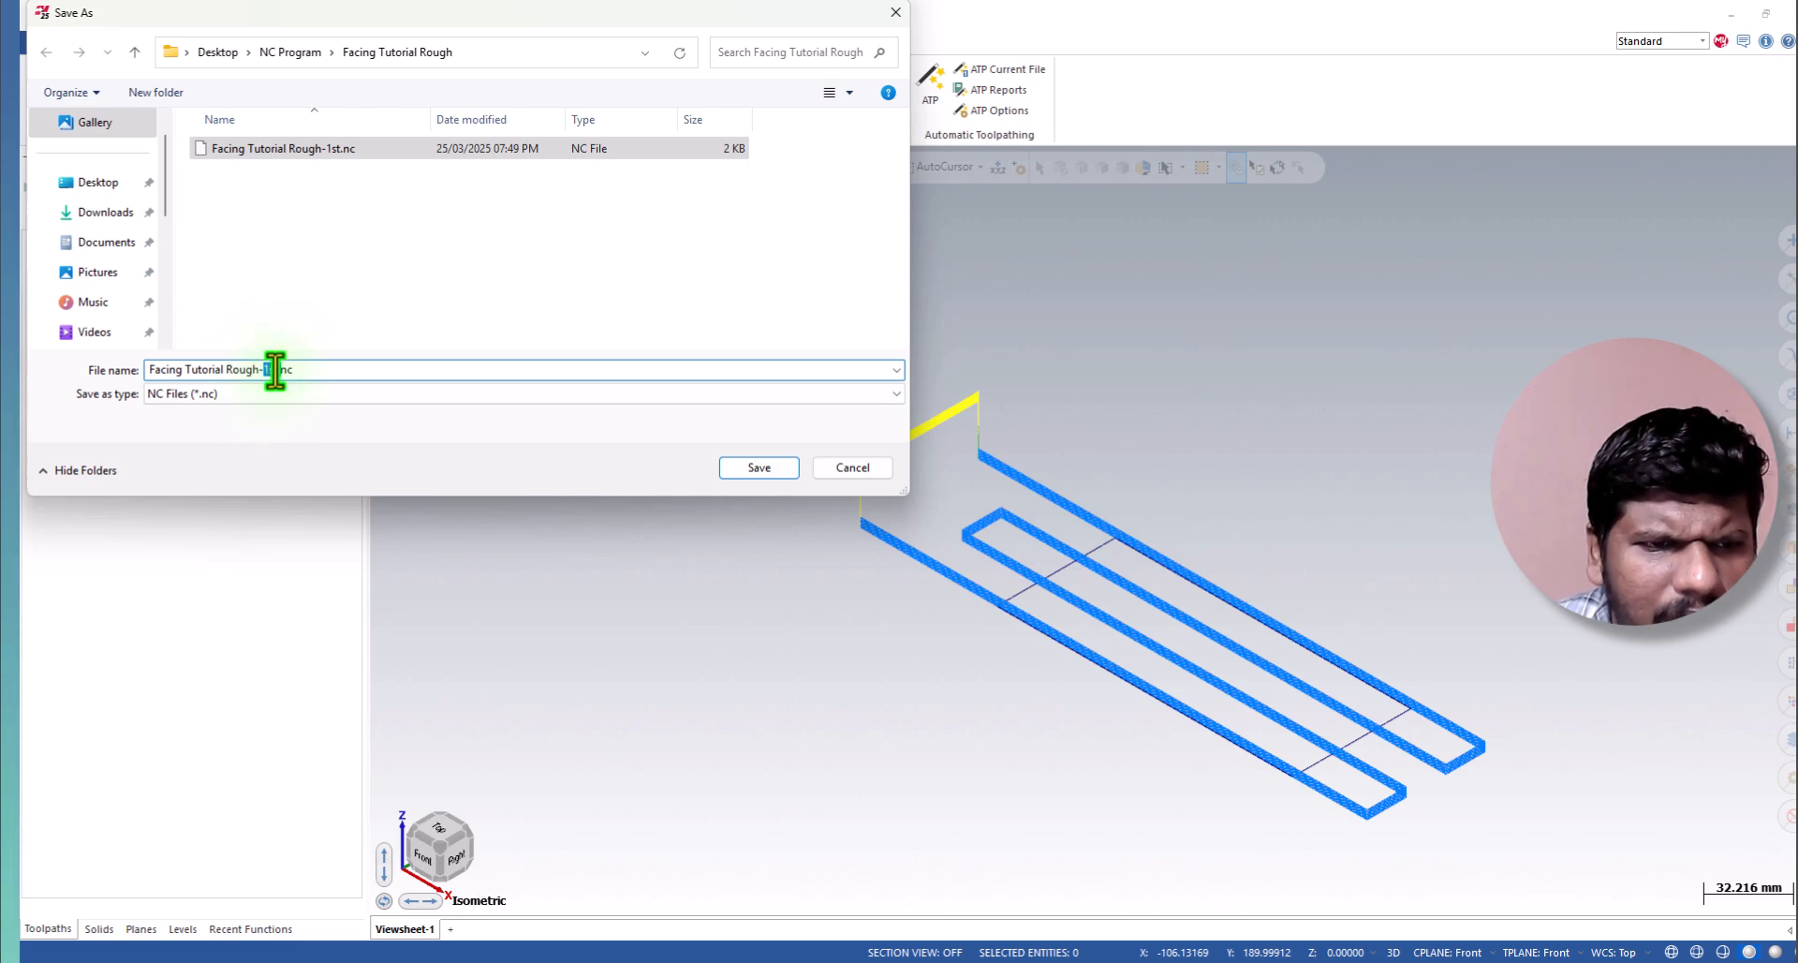
text(2)
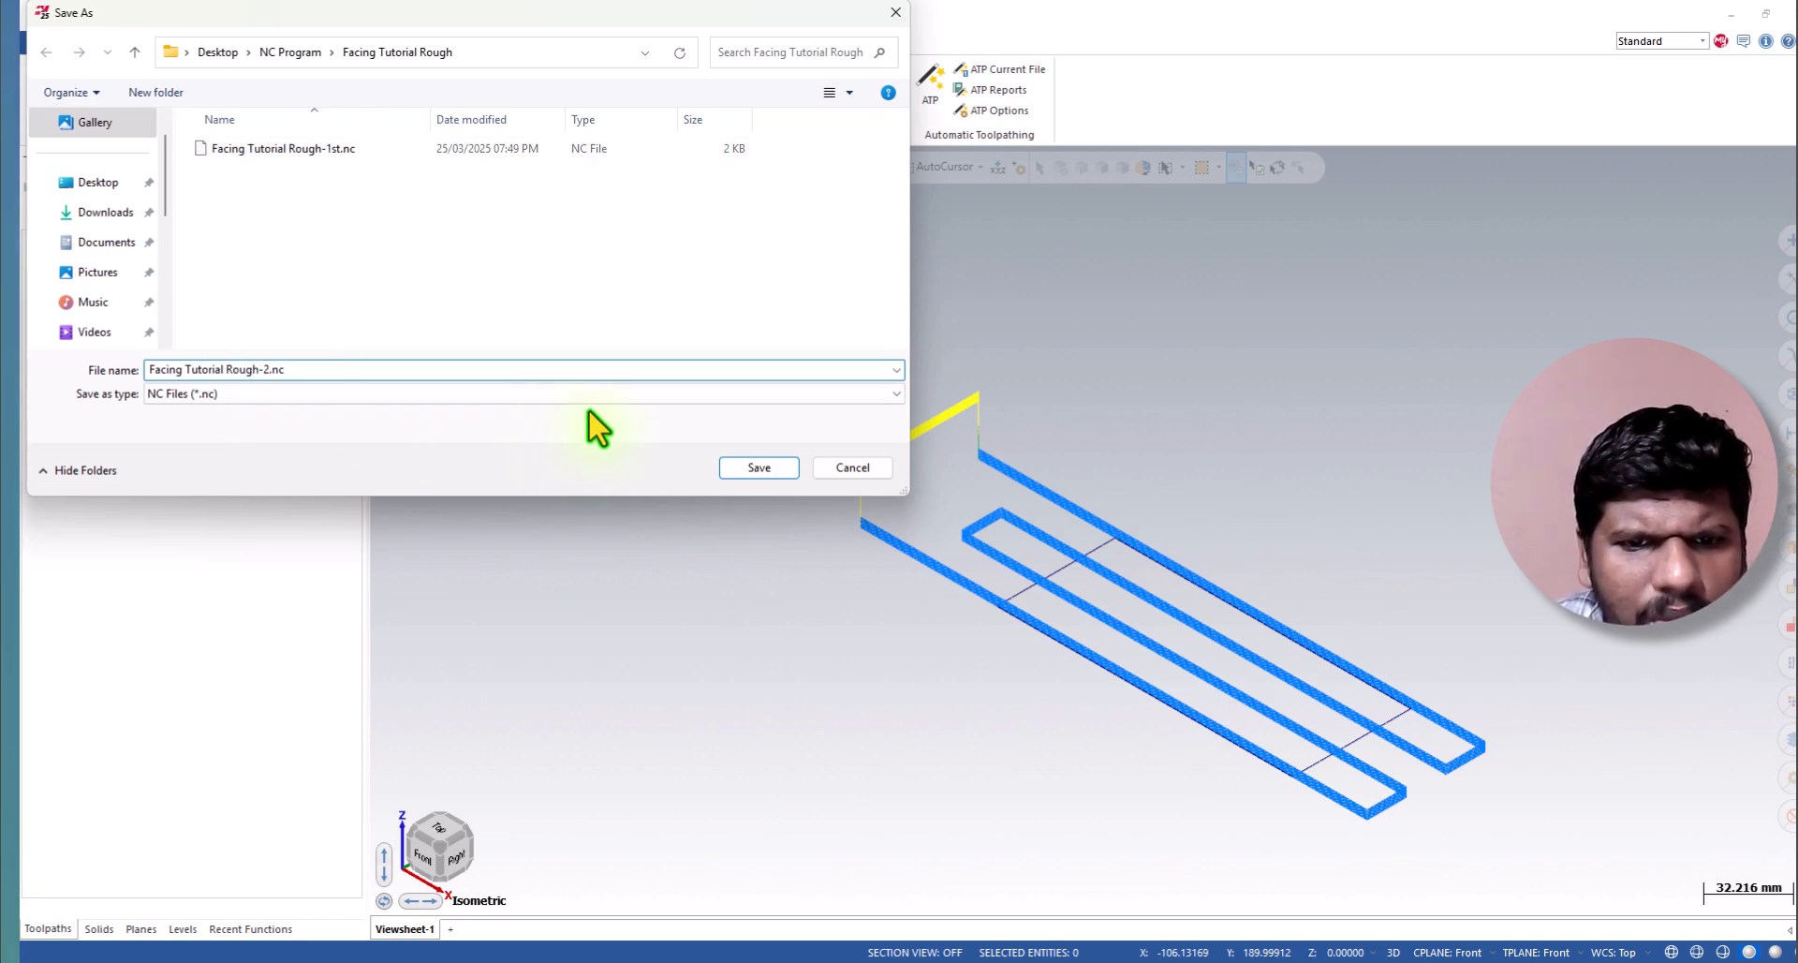
click(759, 477)
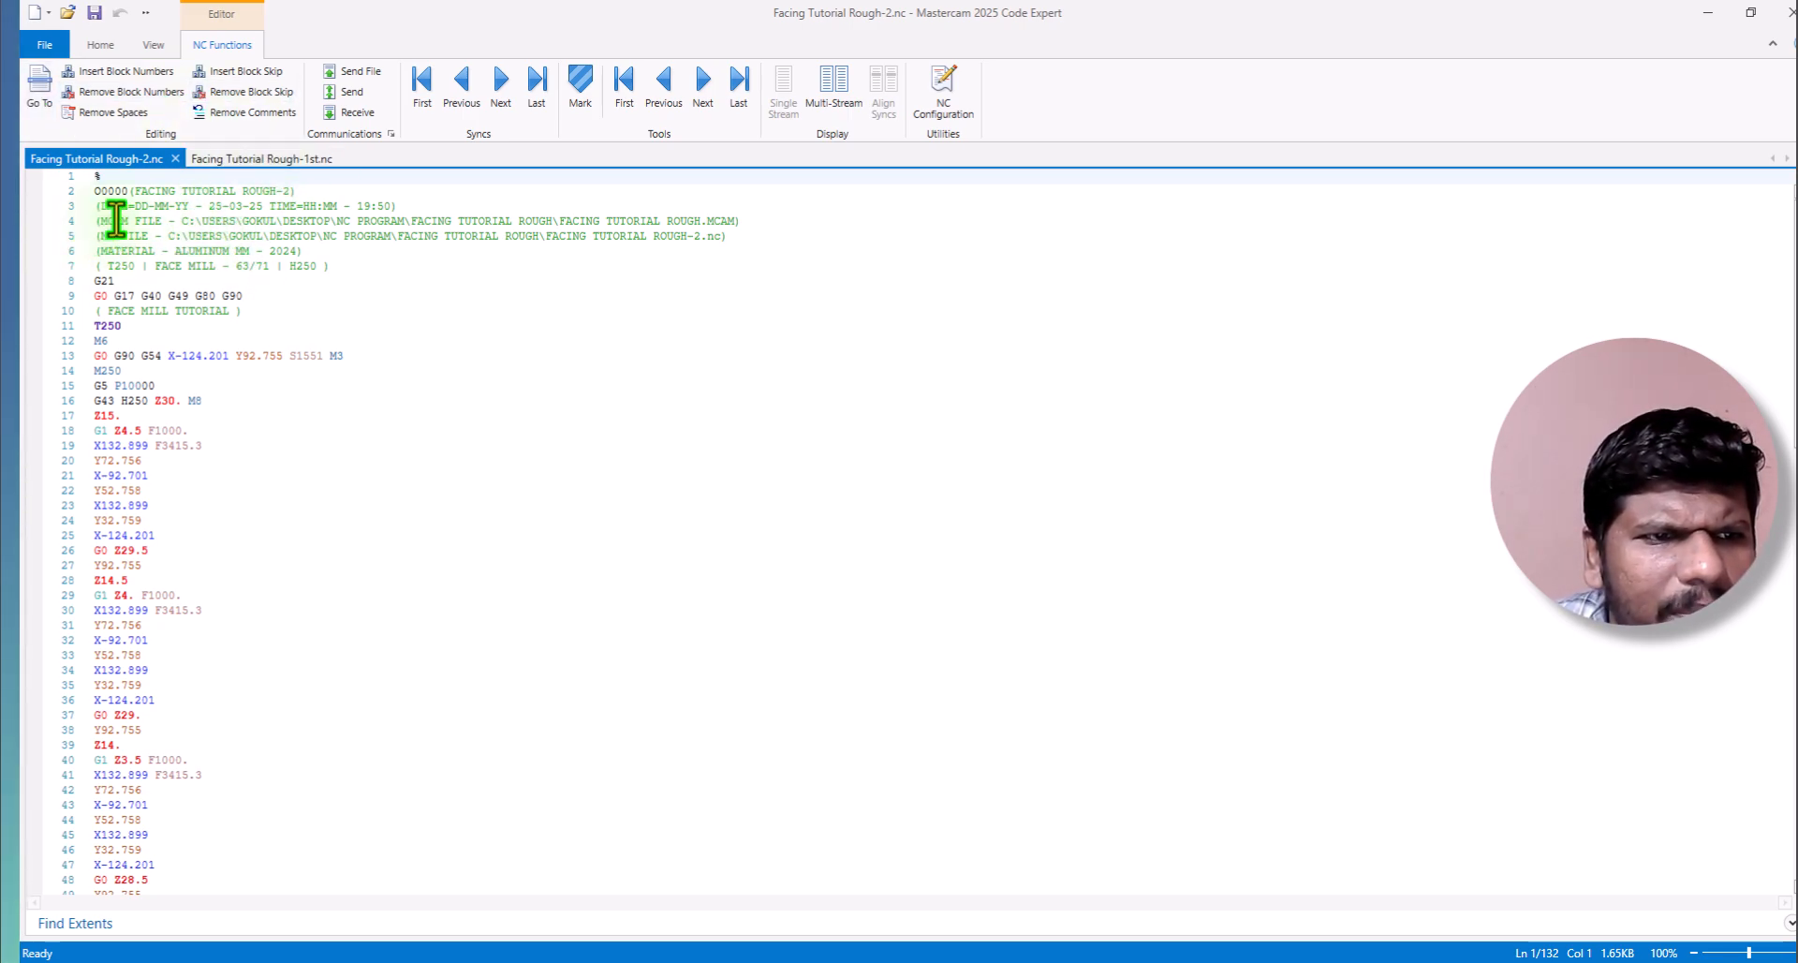
Examine the reposted program: the file paths, material and tool comments, the startup codes, the operation comment and the toolpath blocks.
drag(99, 225, 445, 225)
click(457, 240)
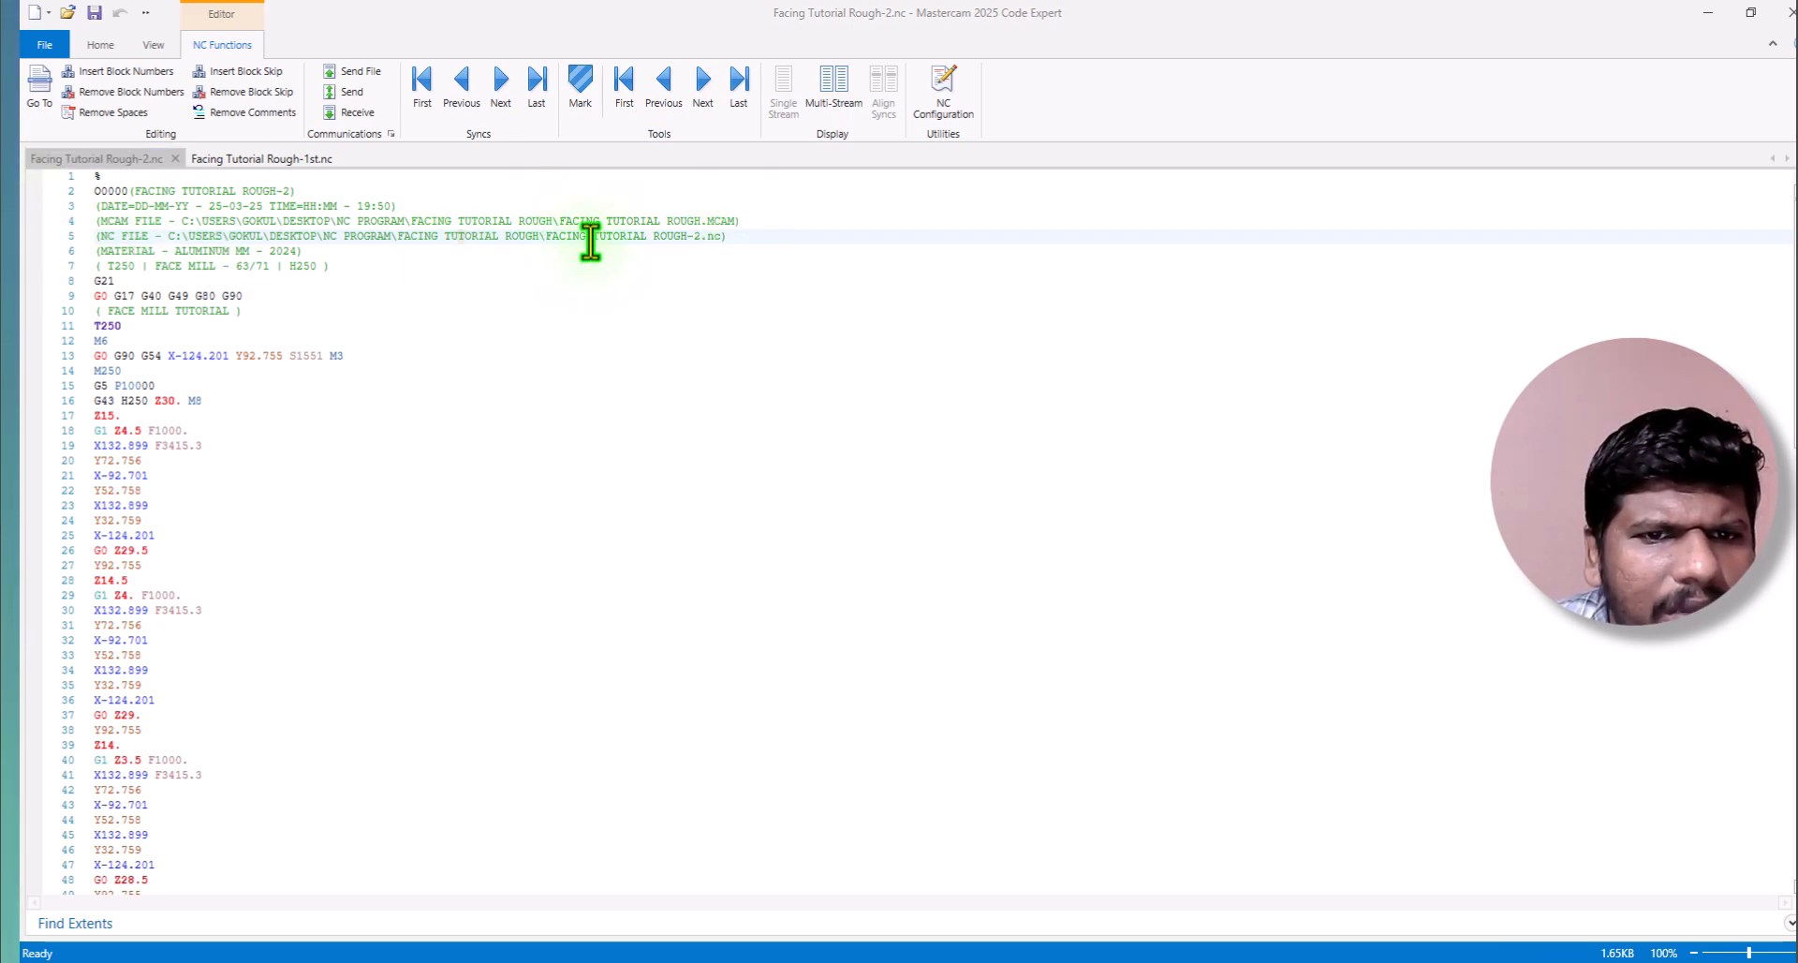
click(736, 238)
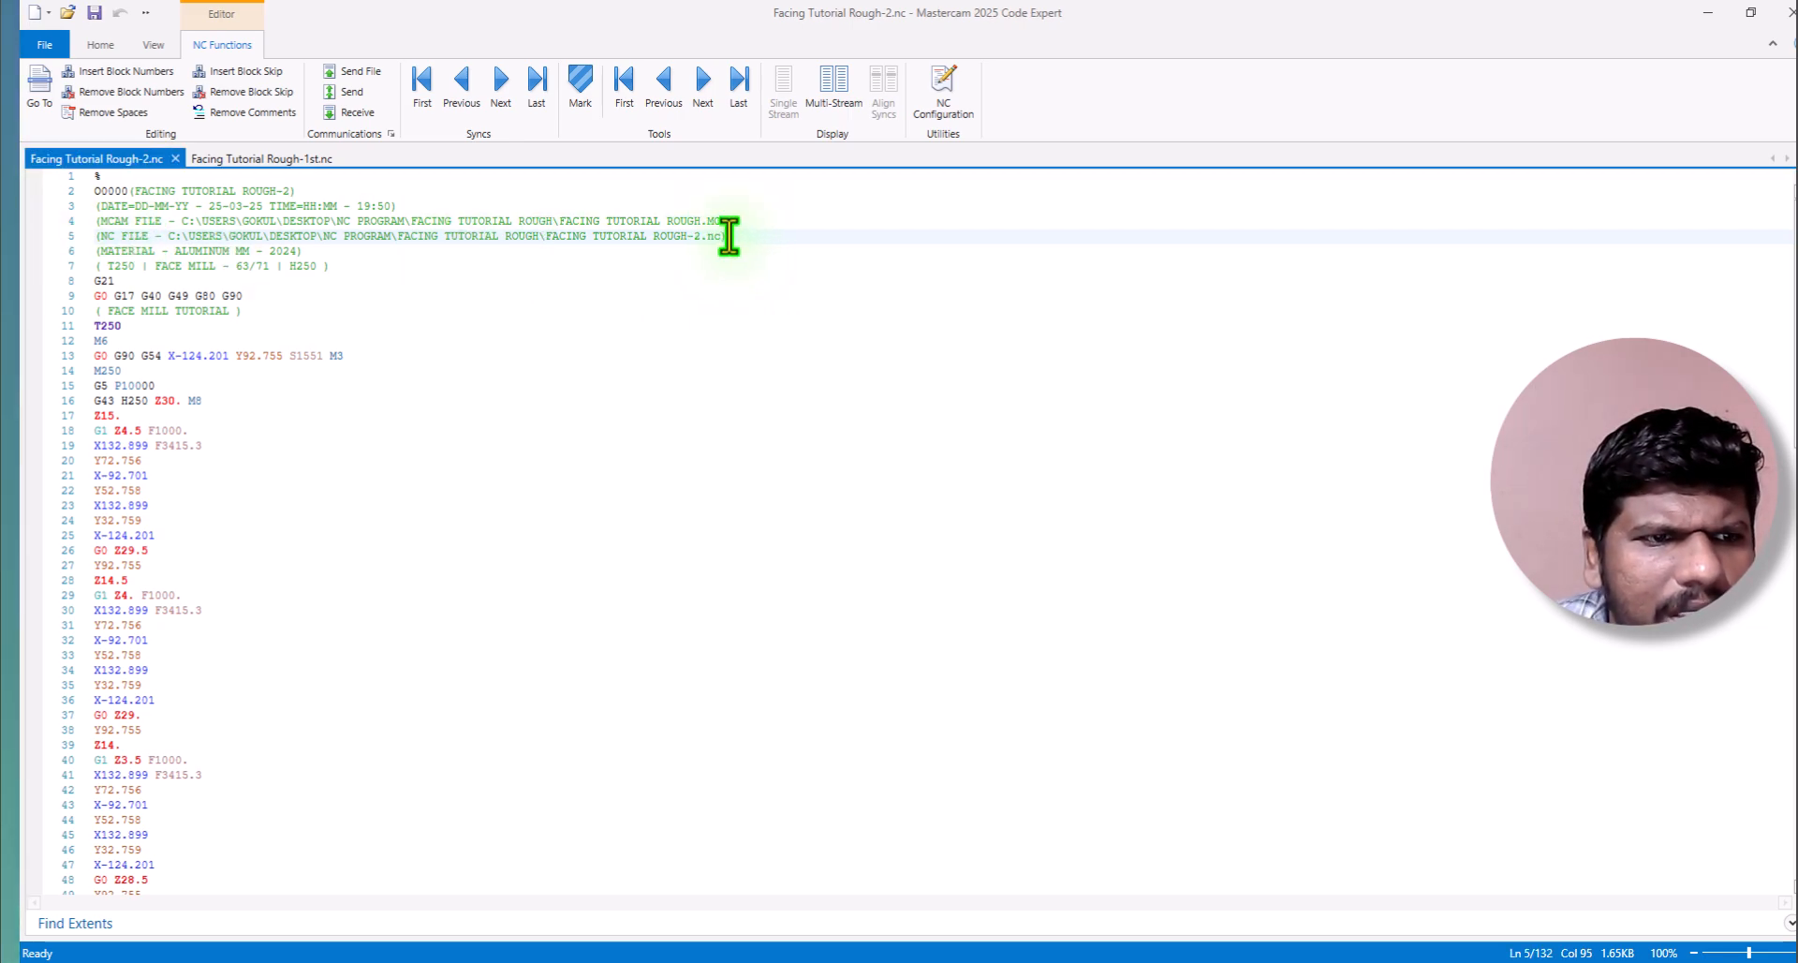
click(228, 250)
click(217, 268)
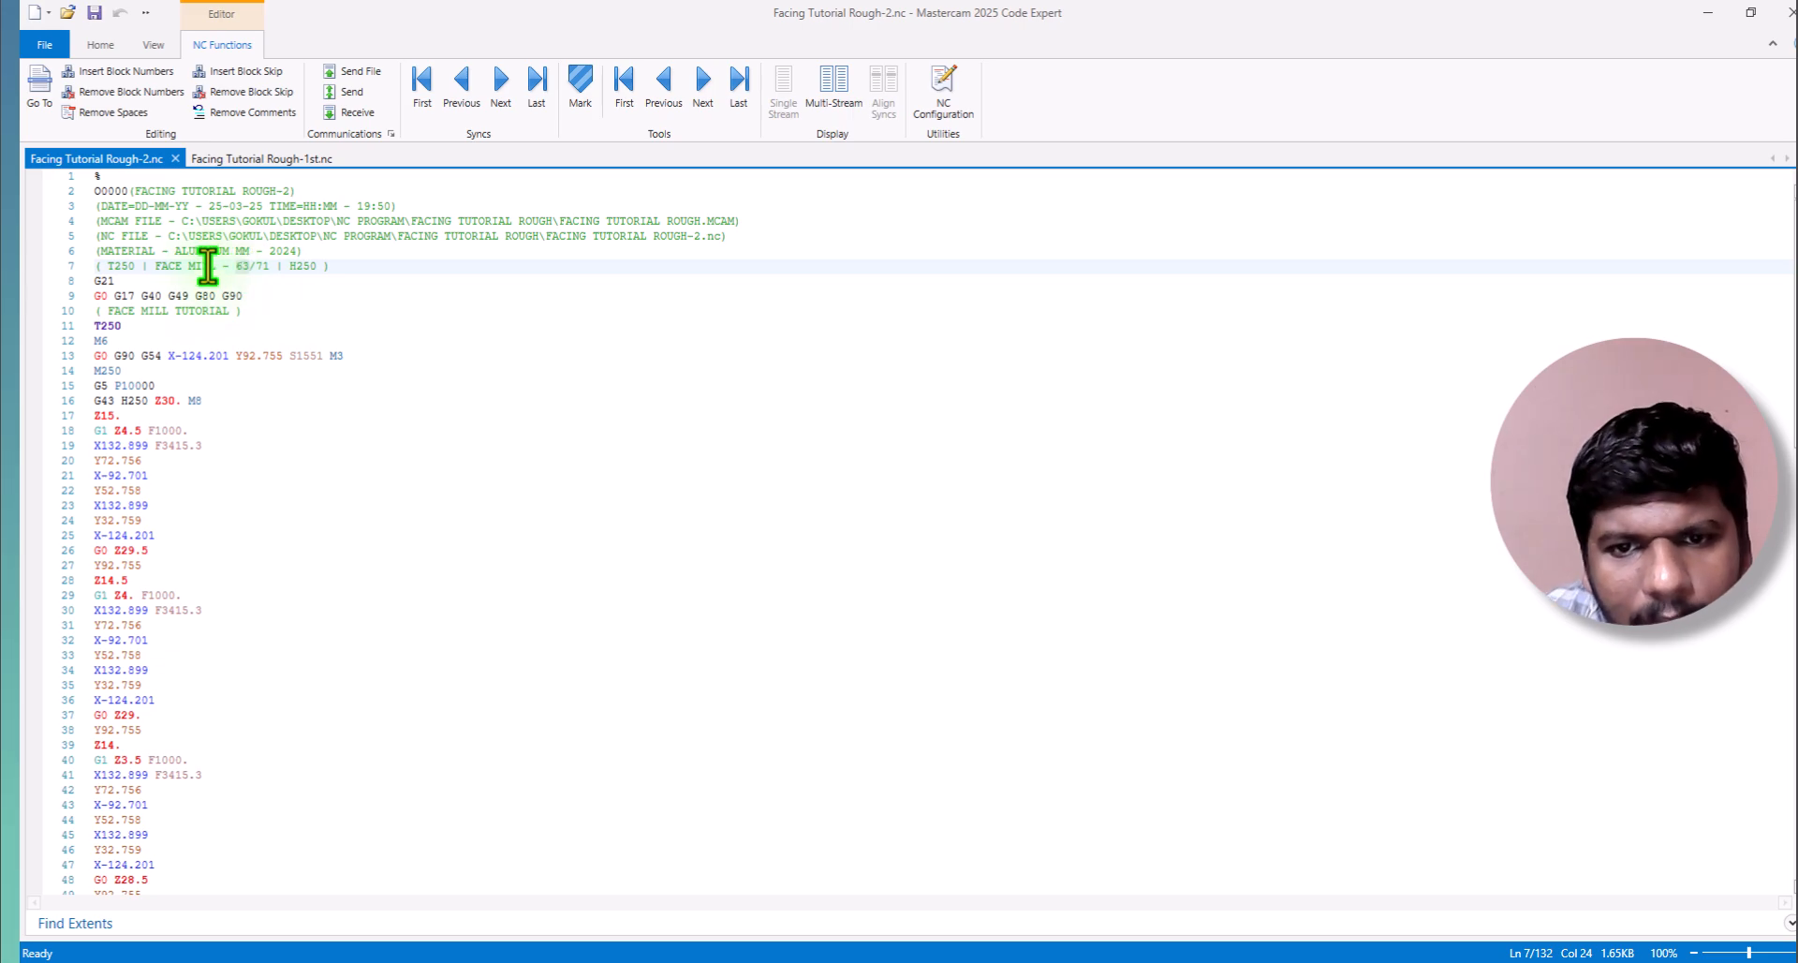
click(152, 281)
click(156, 298)
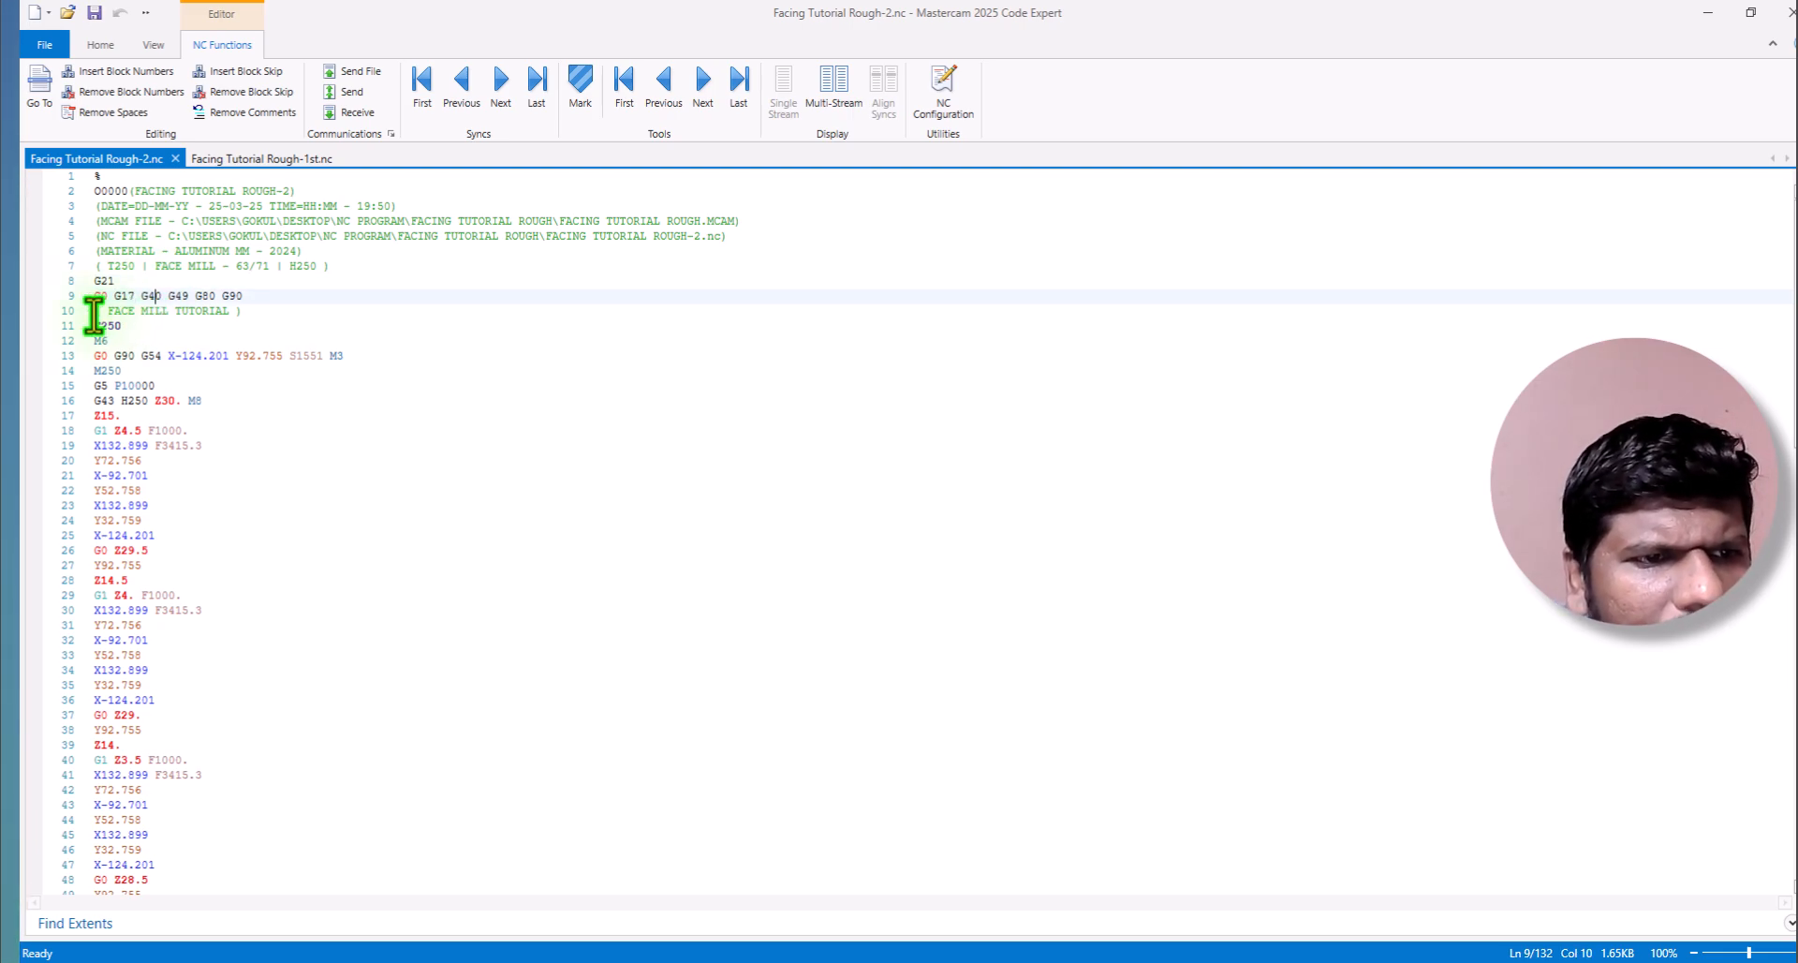
drag(230, 312, 89, 311)
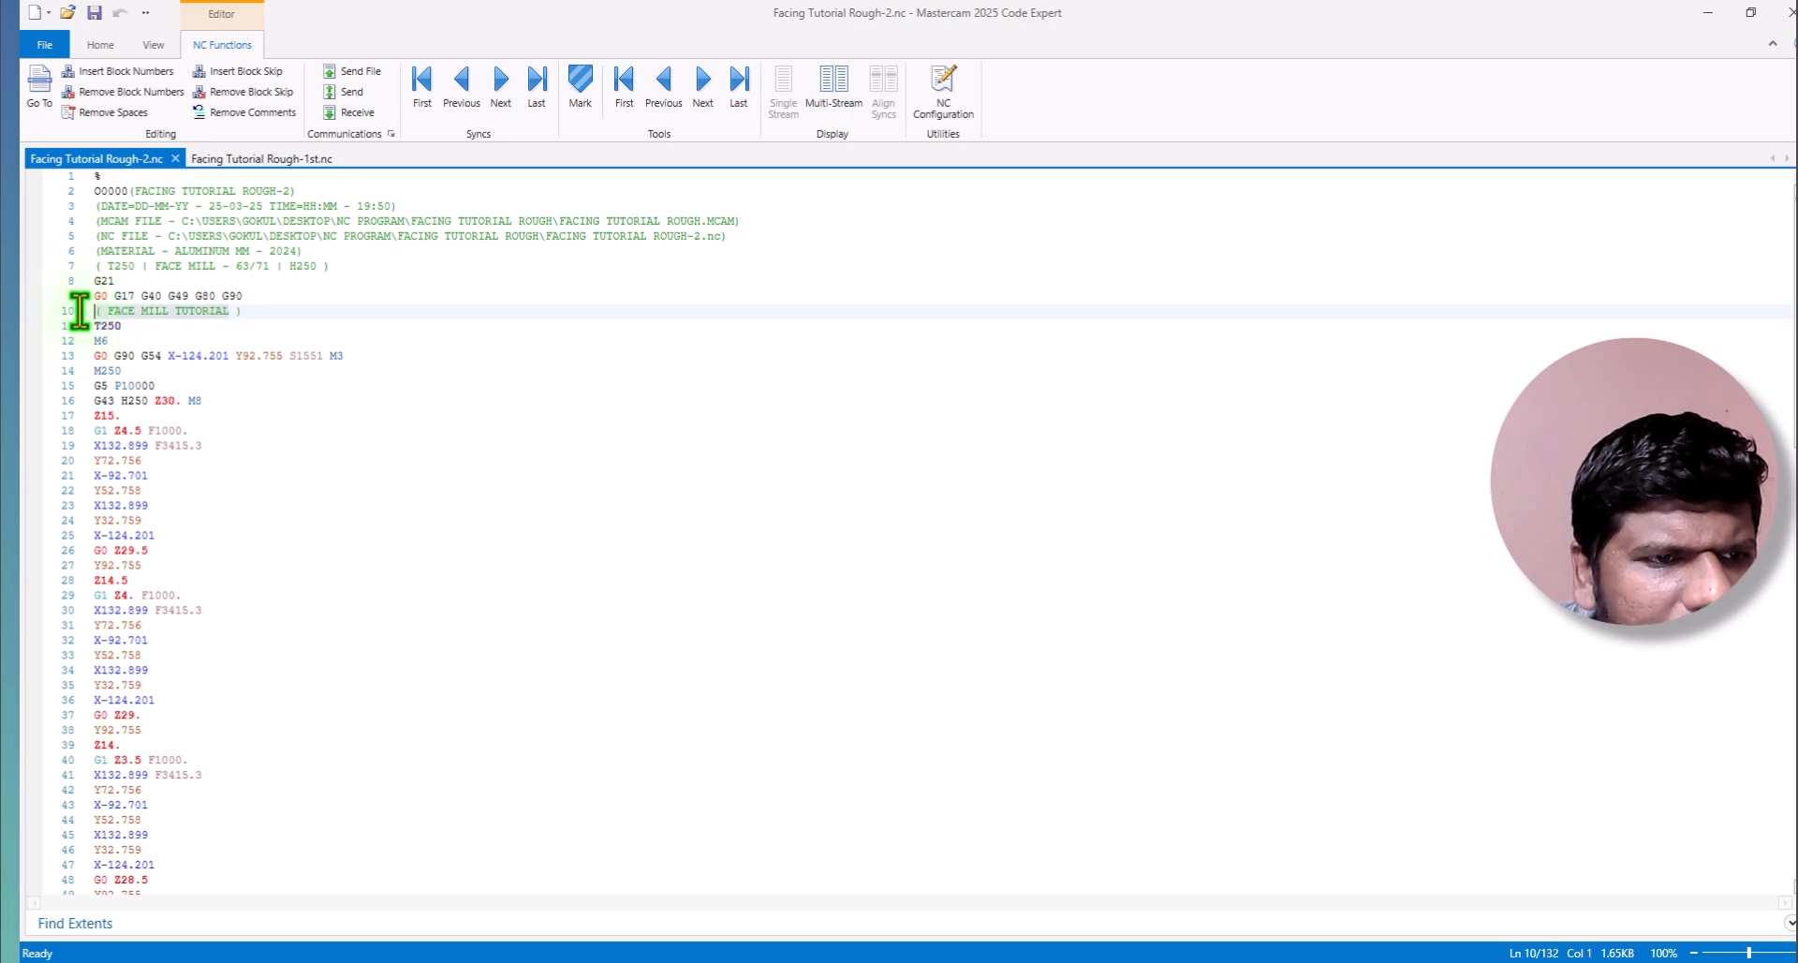
scroll(208, 371, down, 17)
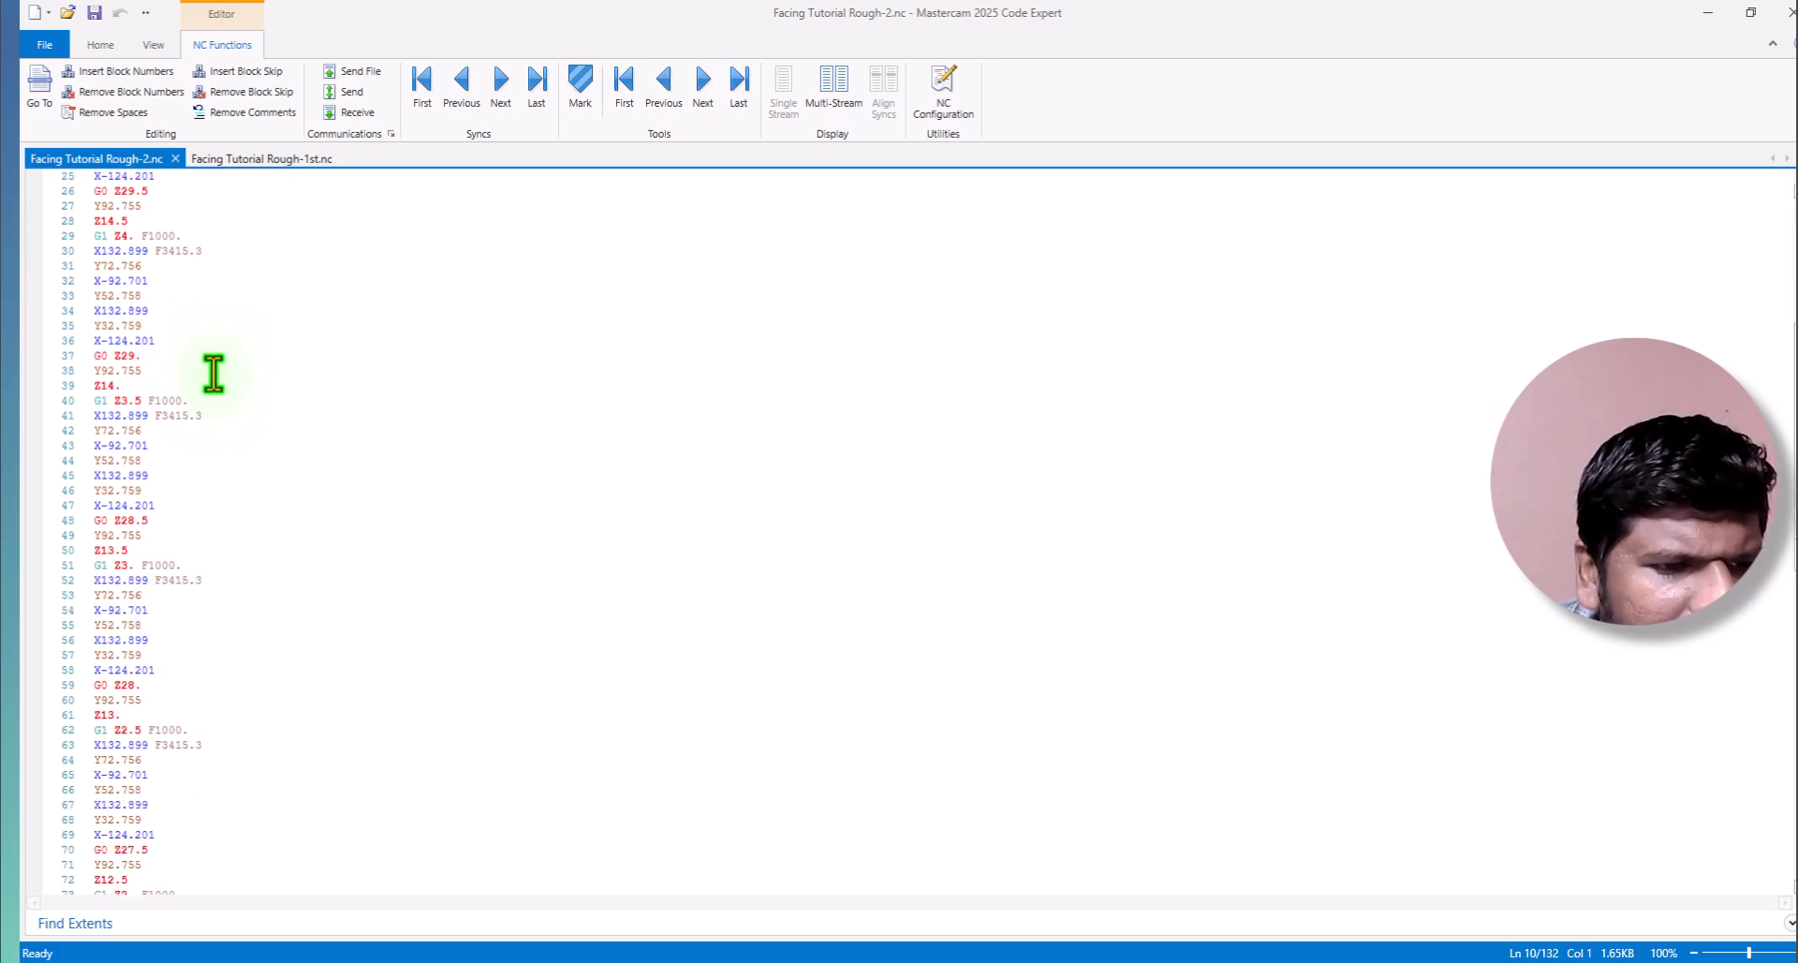
scroll(203, 375, up, 8)
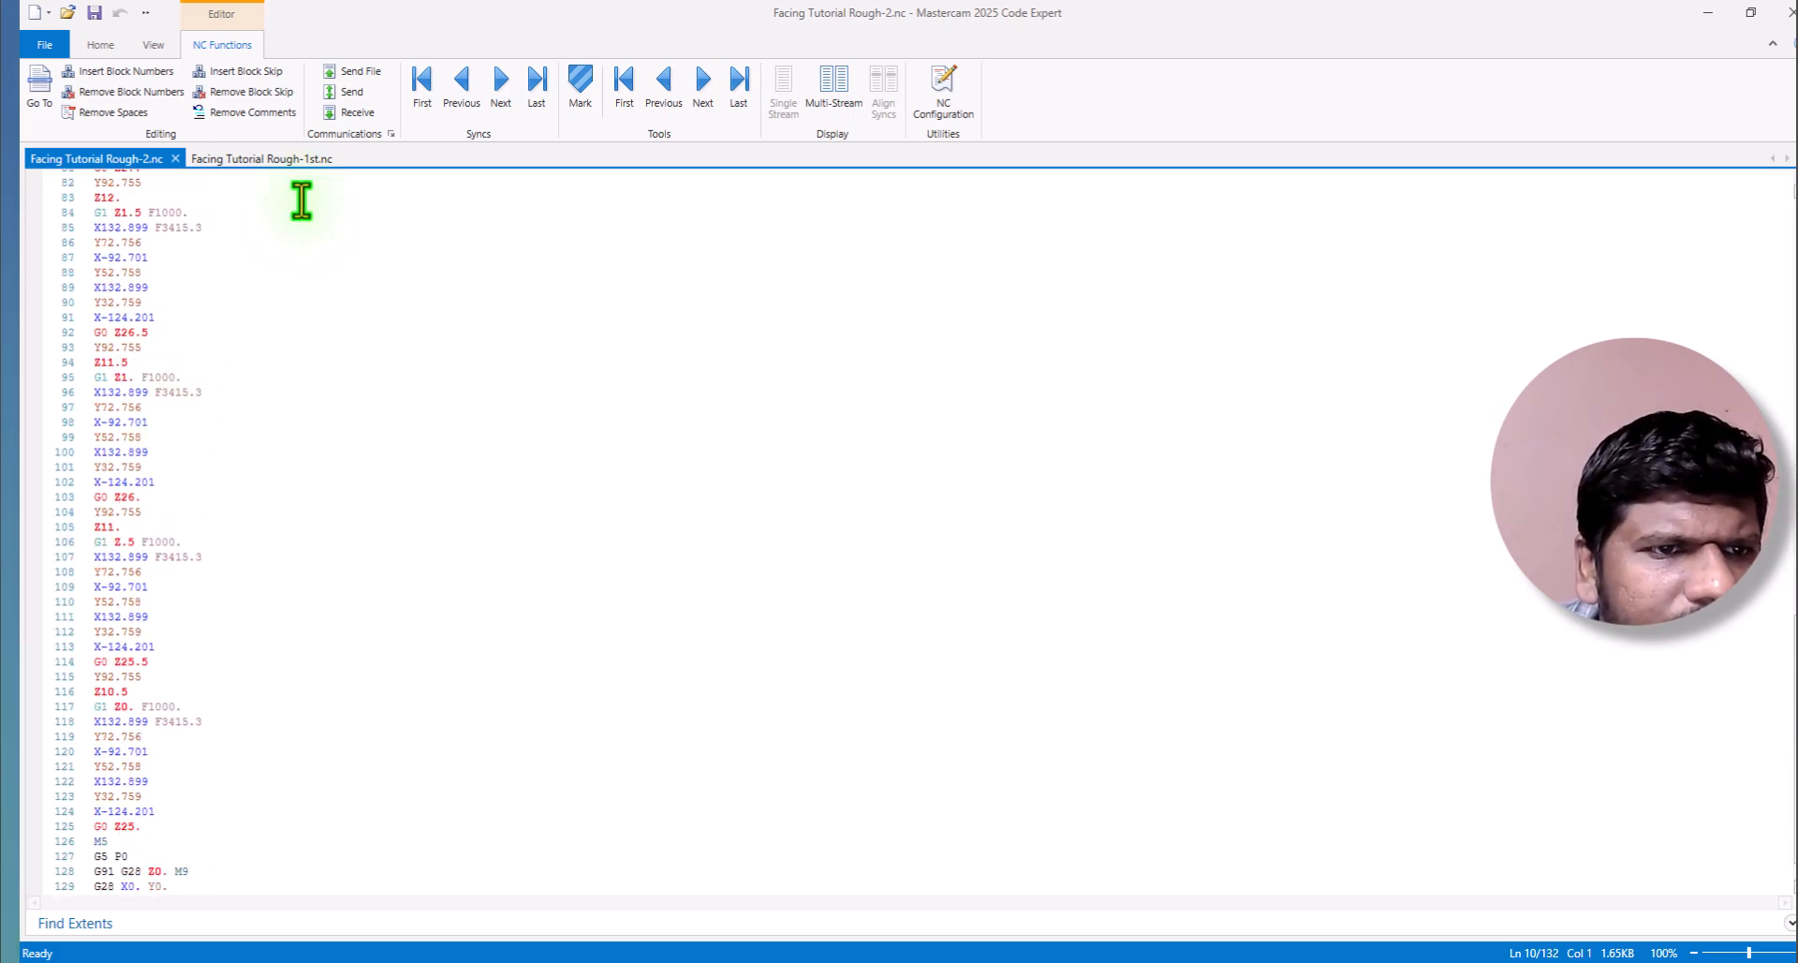
Close the "Facing Tutorial Rough-1st.nc" file and exit Code Expert.
click(292, 161)
click(345, 158)
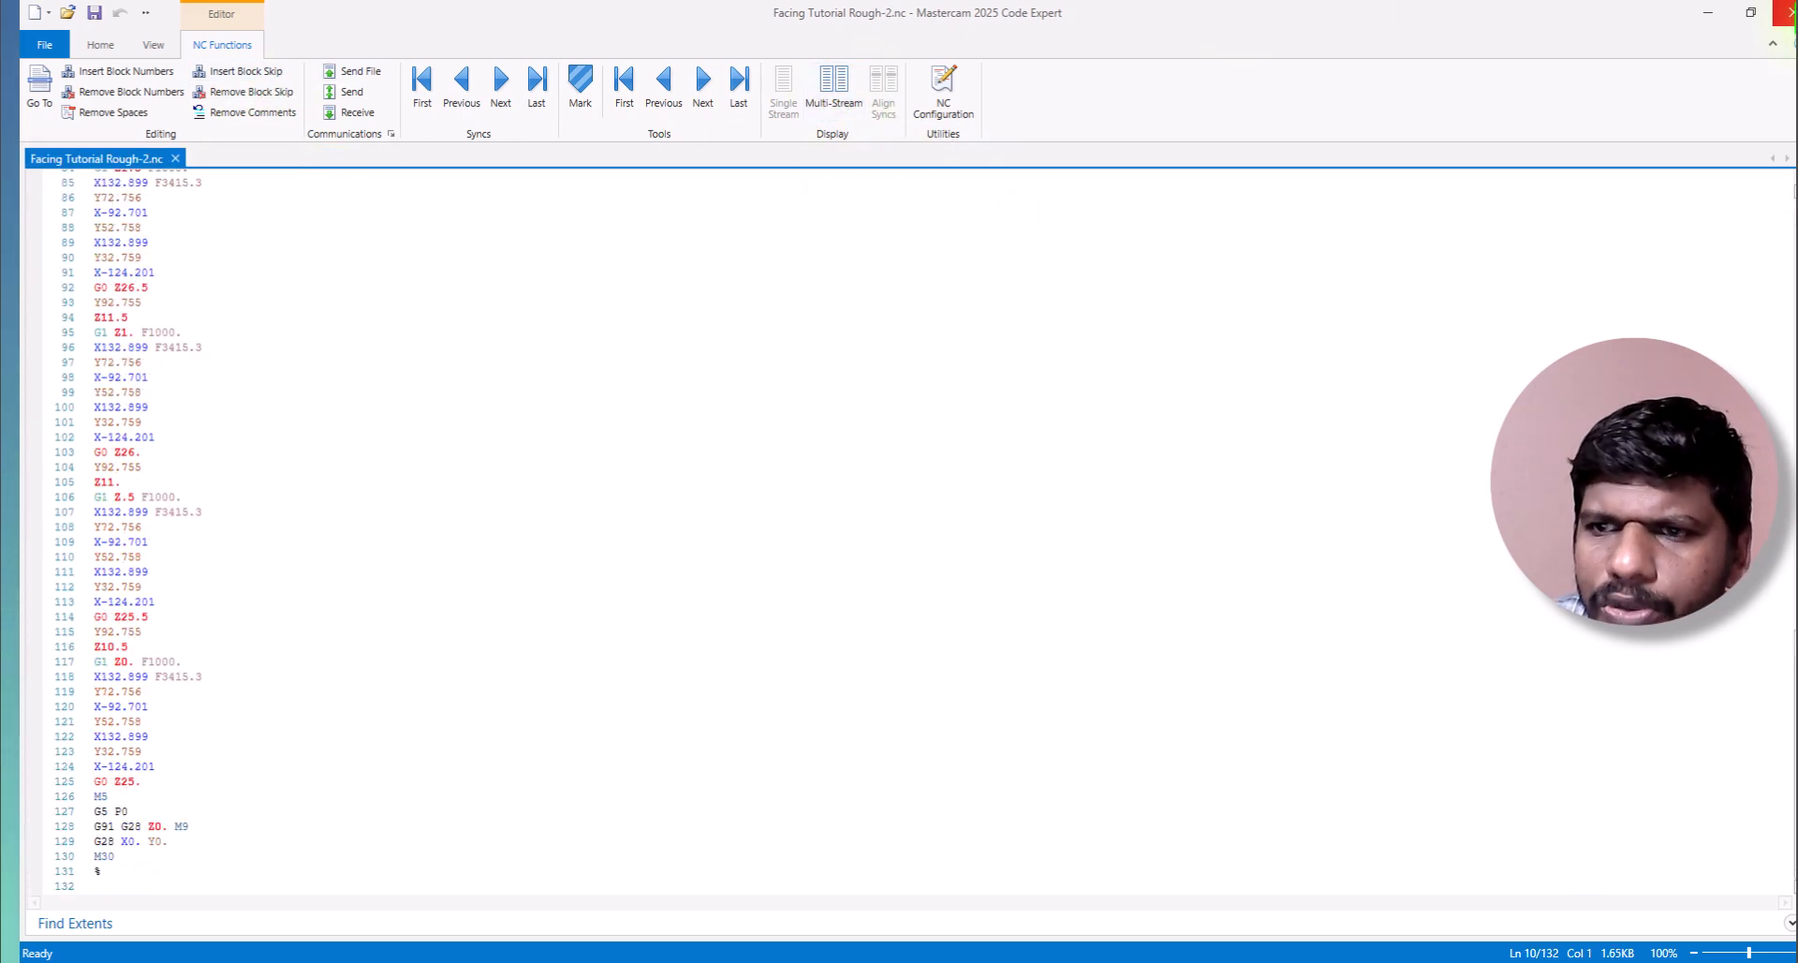
click(1785, 11)
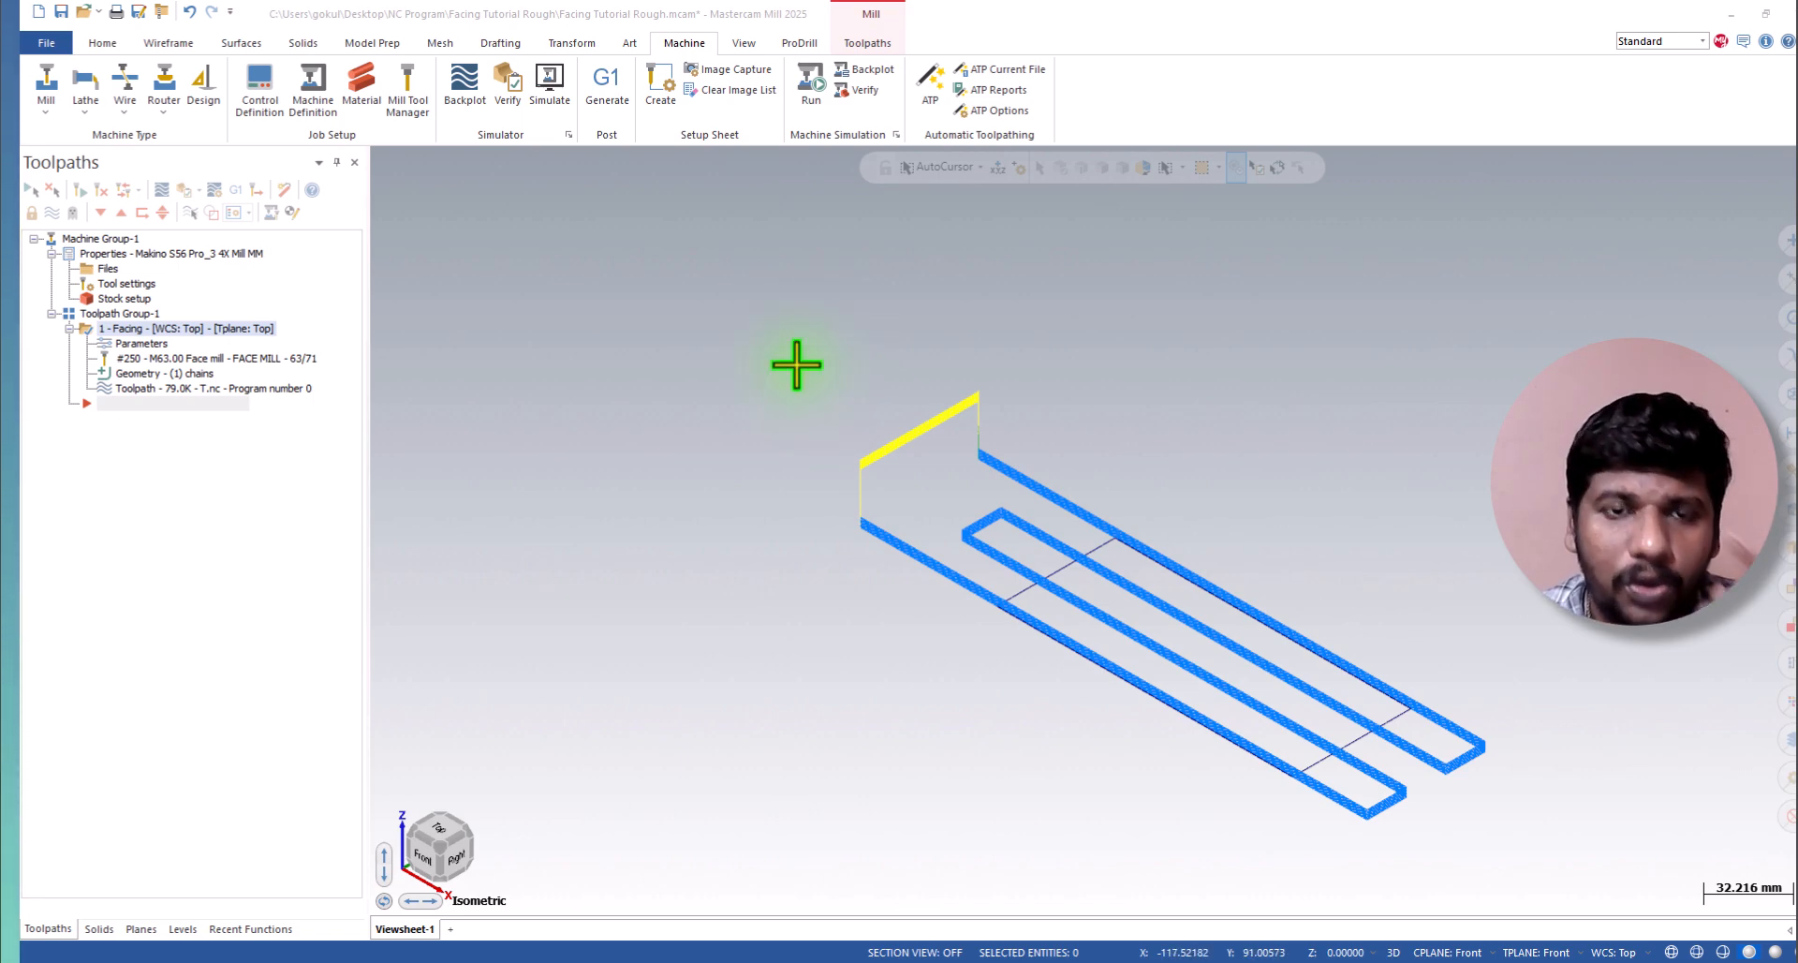
Start creating a setup sheet with project "Facing Tutorial Rough" and customer "DWCBE".
click(674, 101)
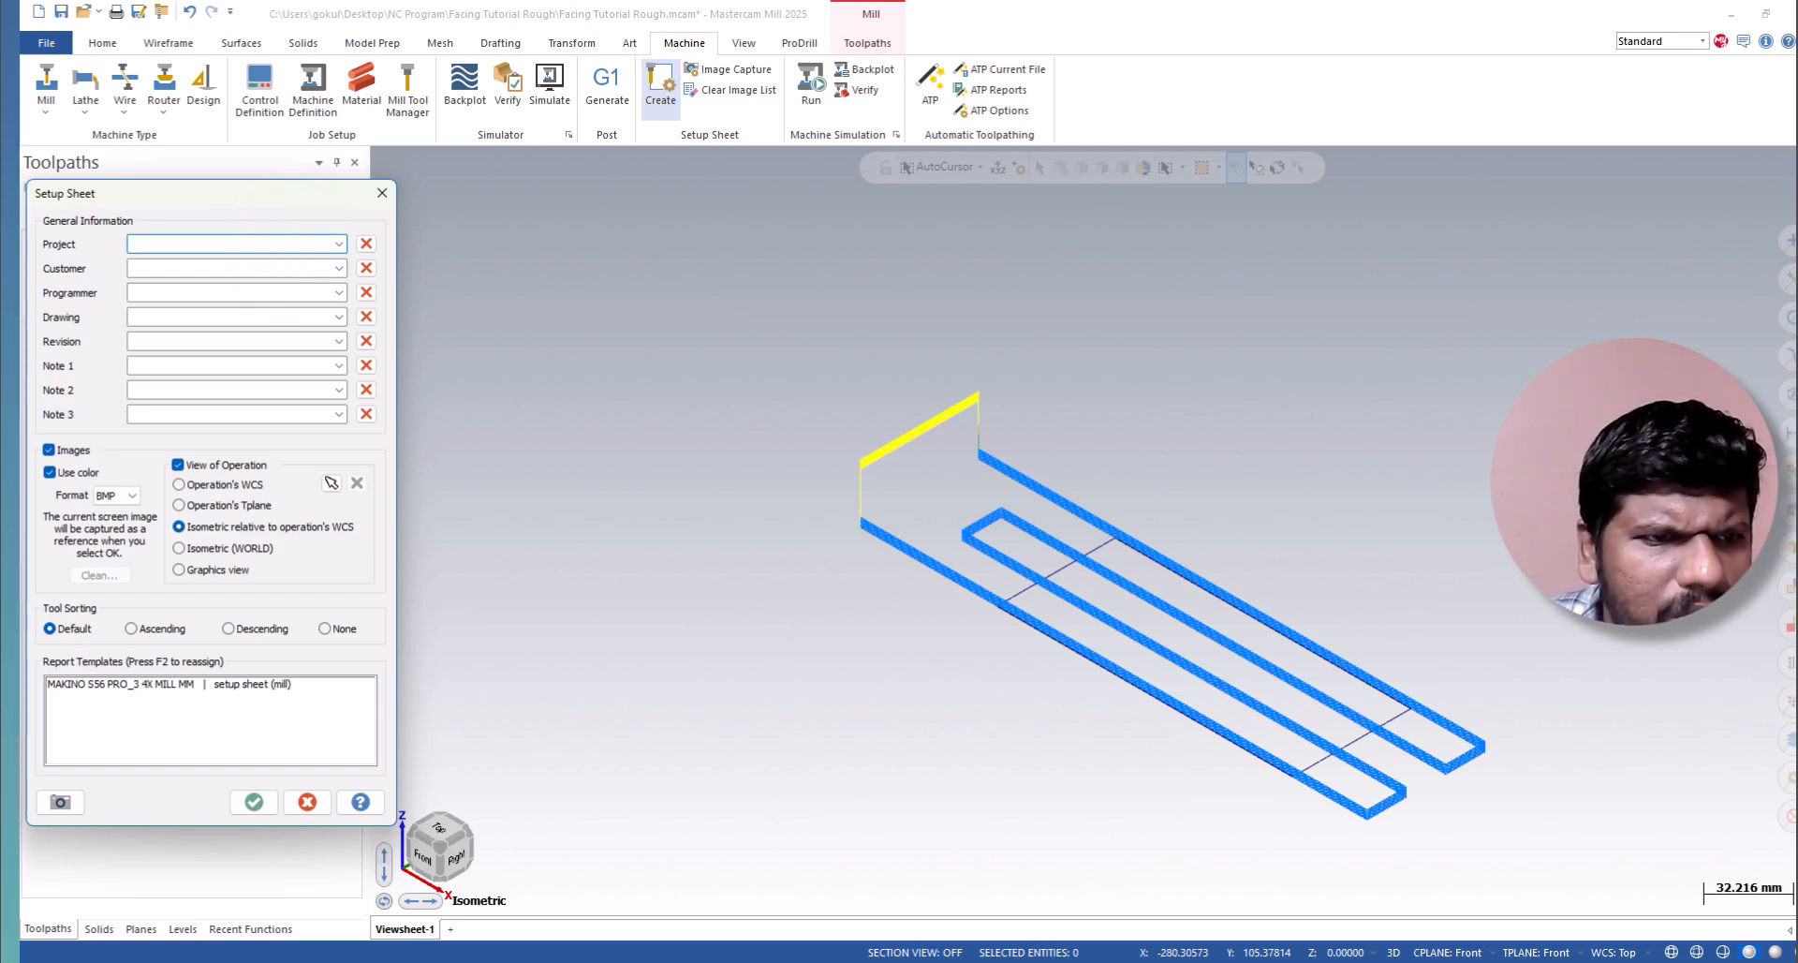
click(202, 268)
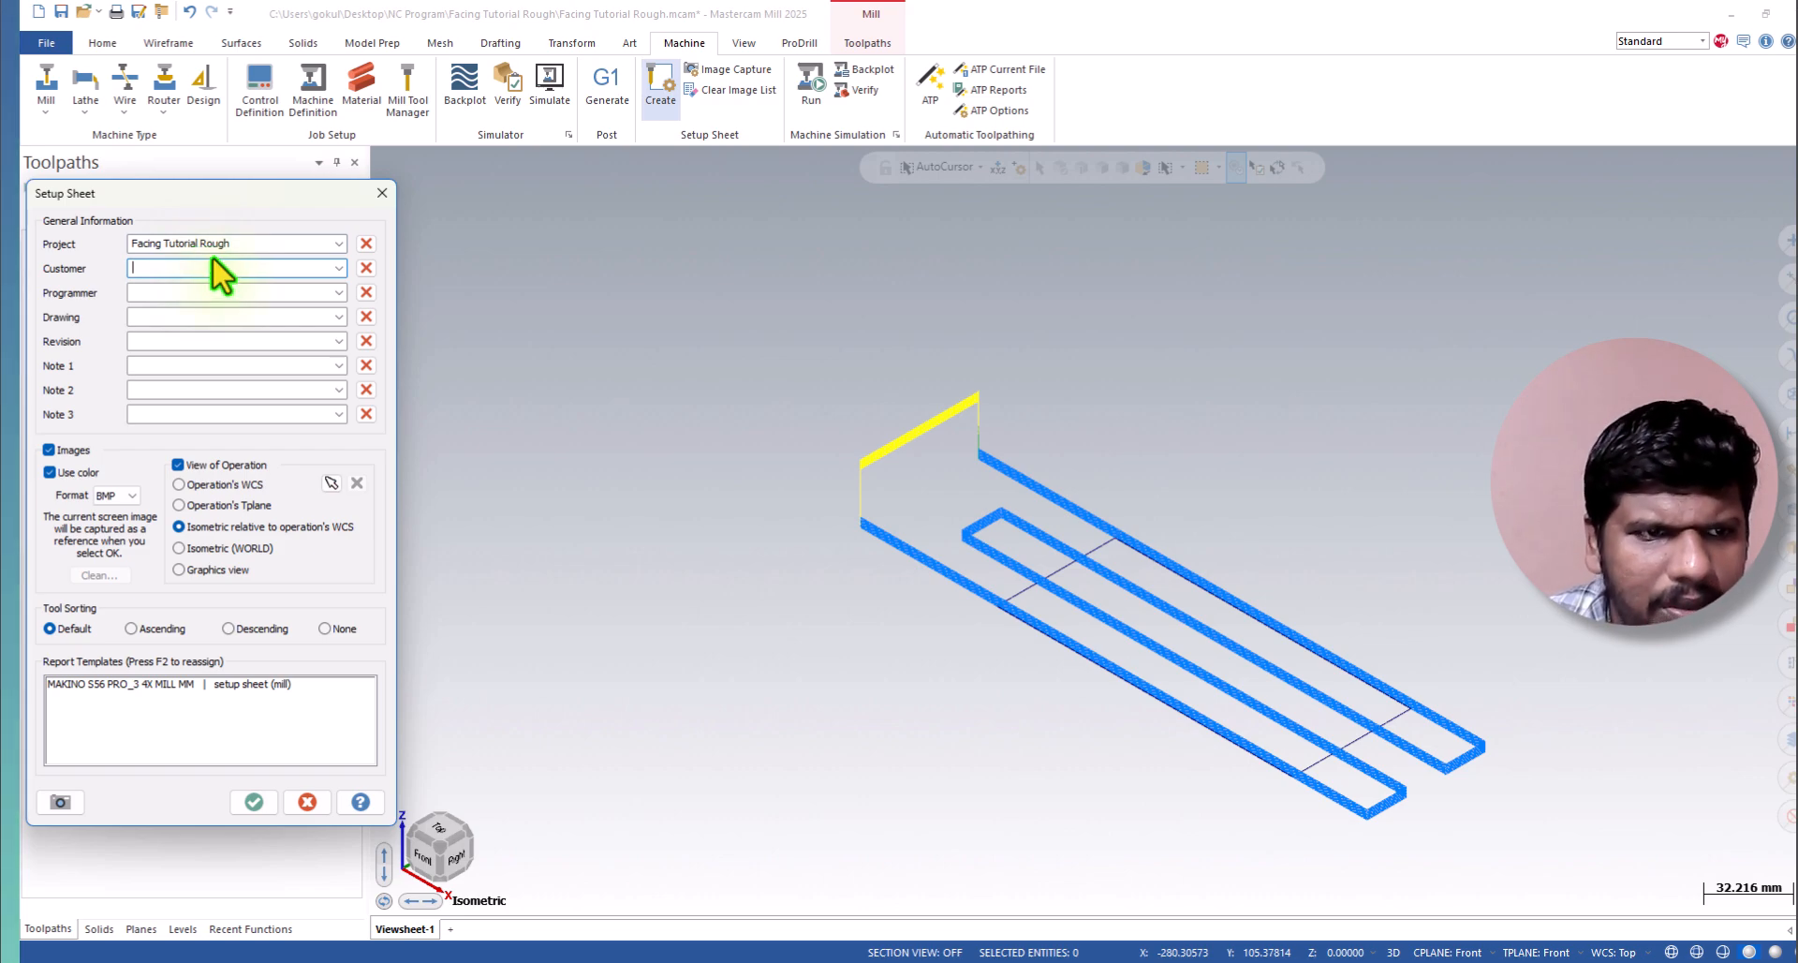
text(DWCBE)
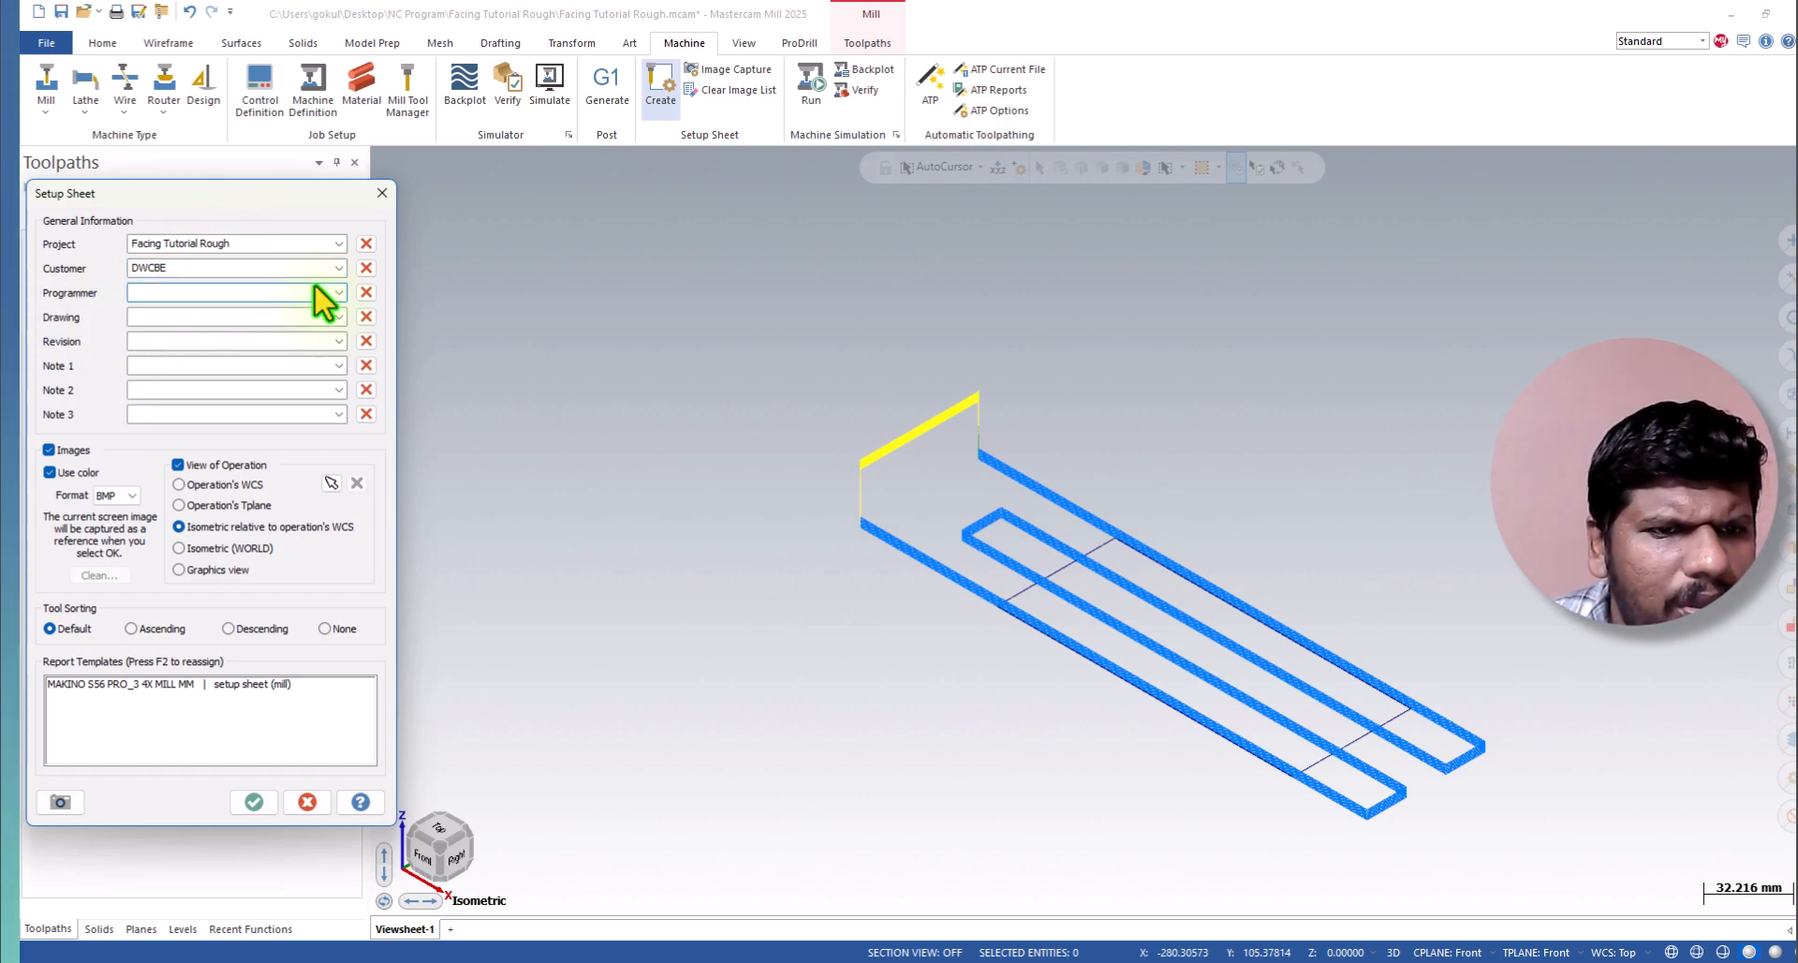
Fill in the programmer's initials, drawing "TEst" and revision "a" in the setup sheet, leaving the notes empty.
text(GP)
key(Tab)
text(T)
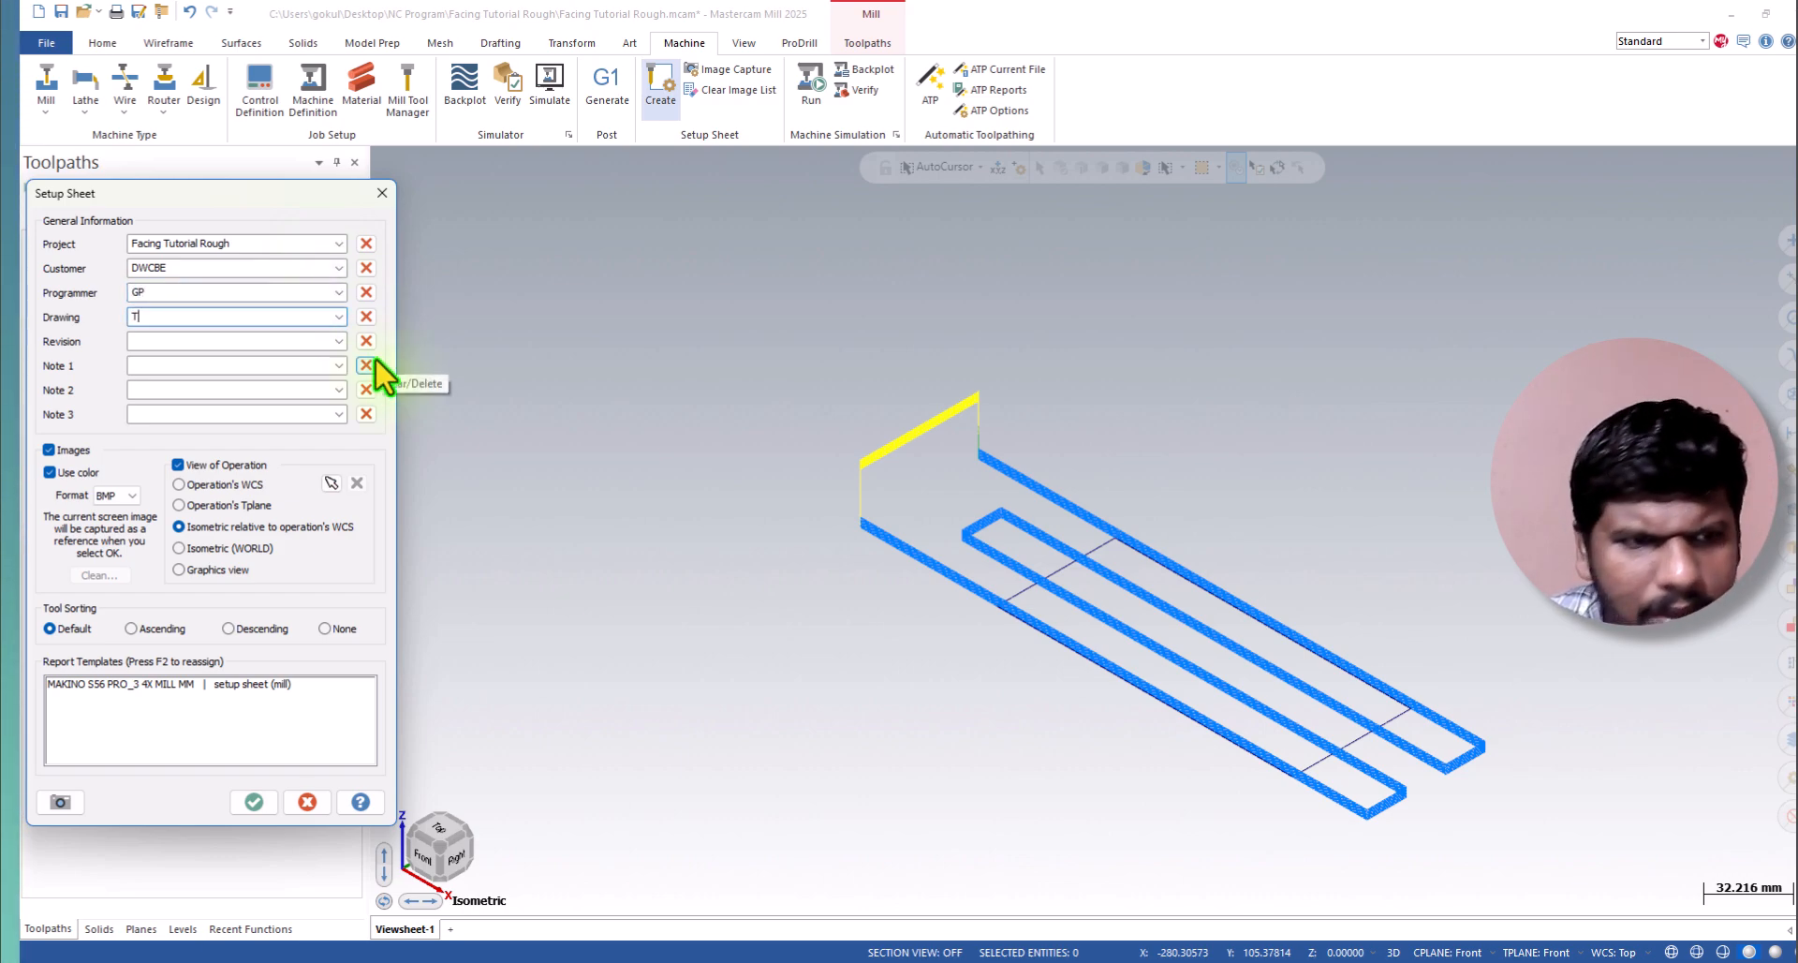
text(Est)
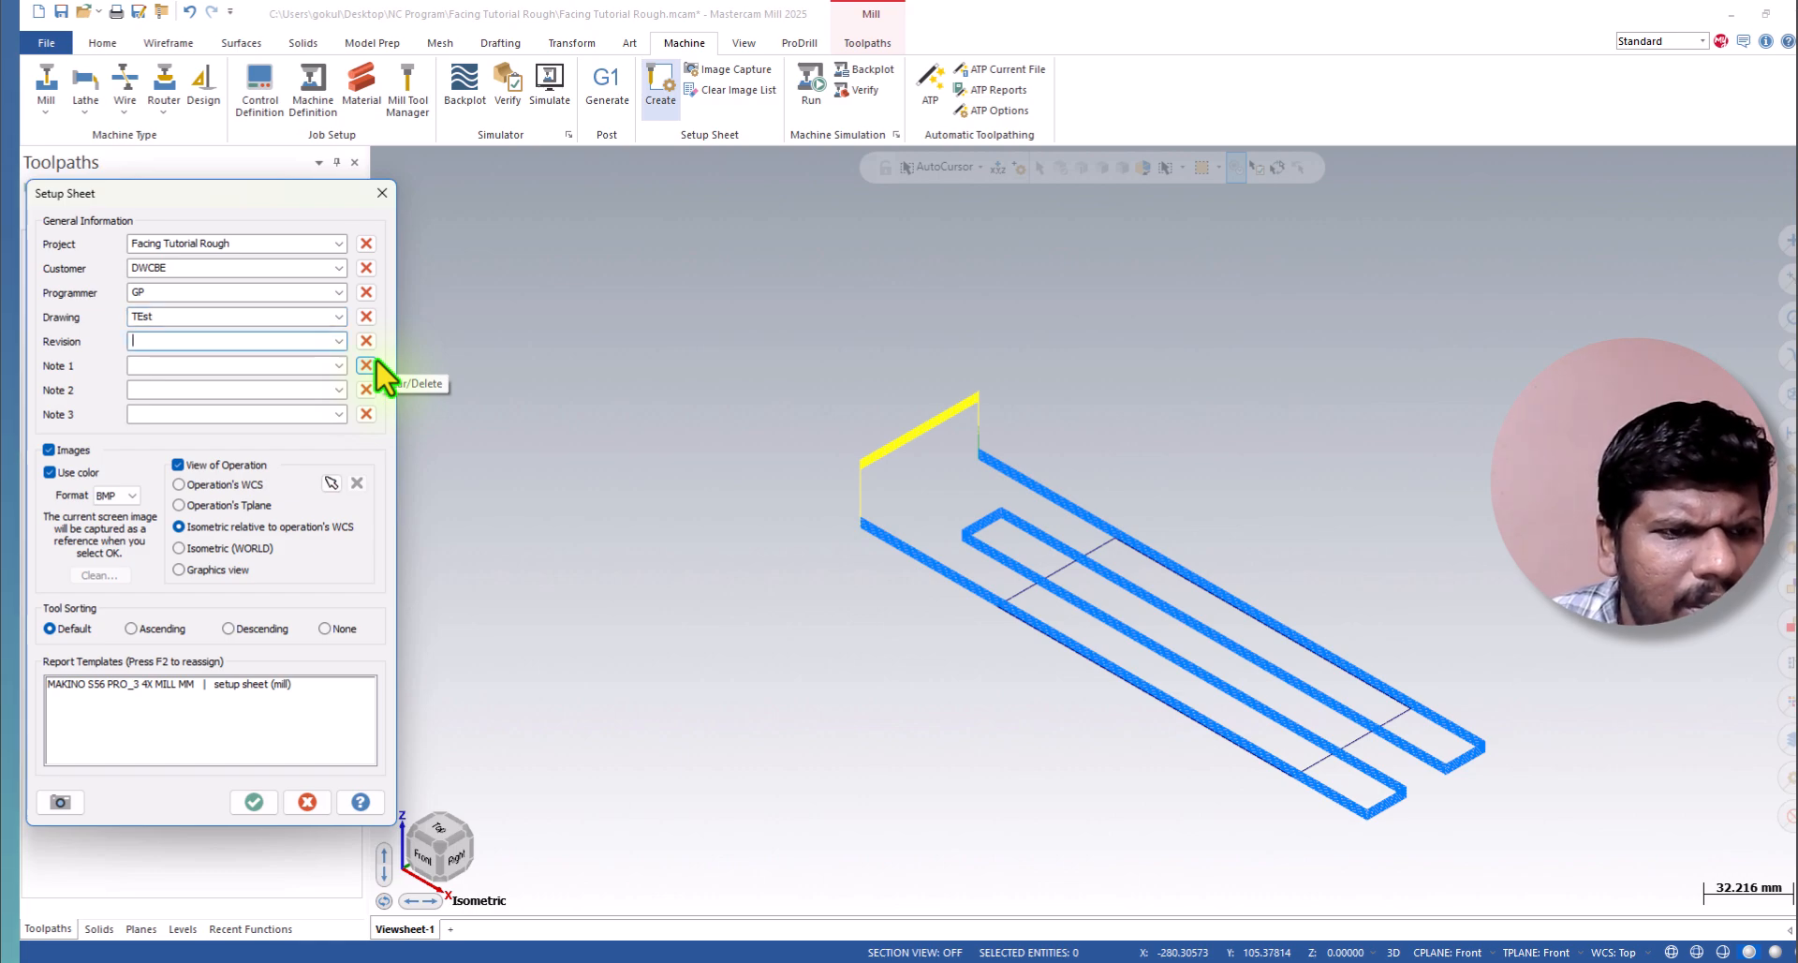
key(Tab)
key(Tab)
key(Tab)
key(Tab)
key(Tab)
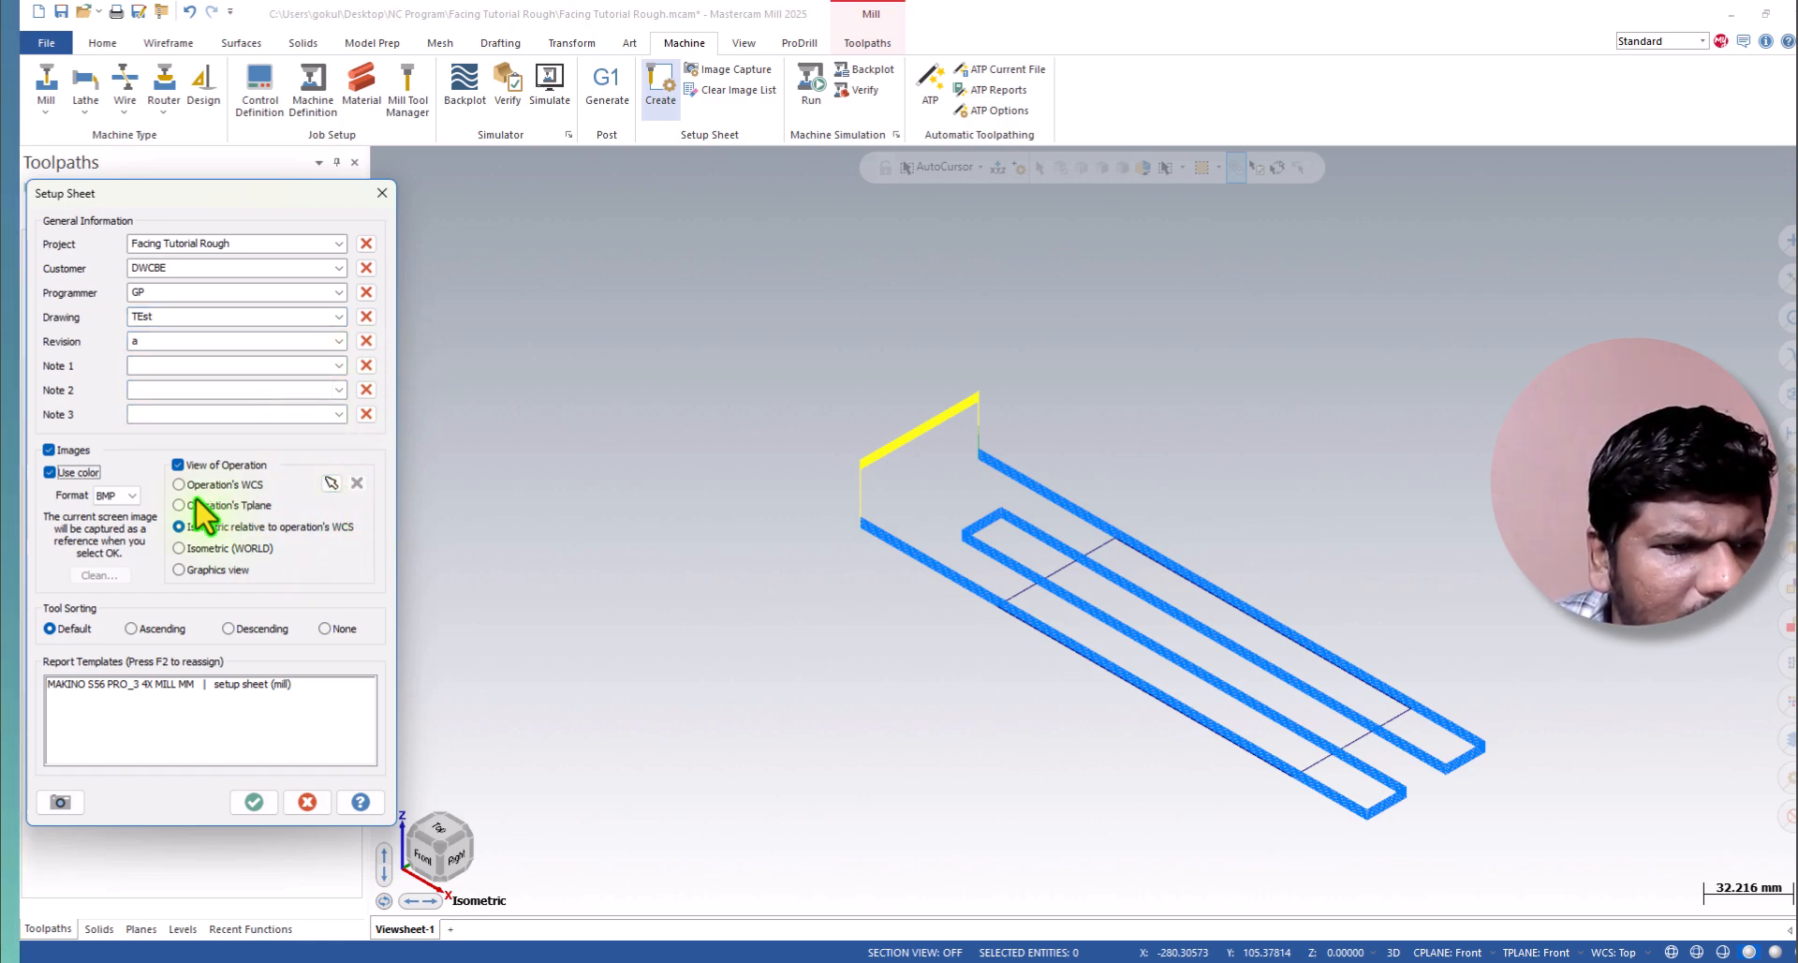
Set the setup sheet's image format to JPG and generate the sheet.
click(116, 496)
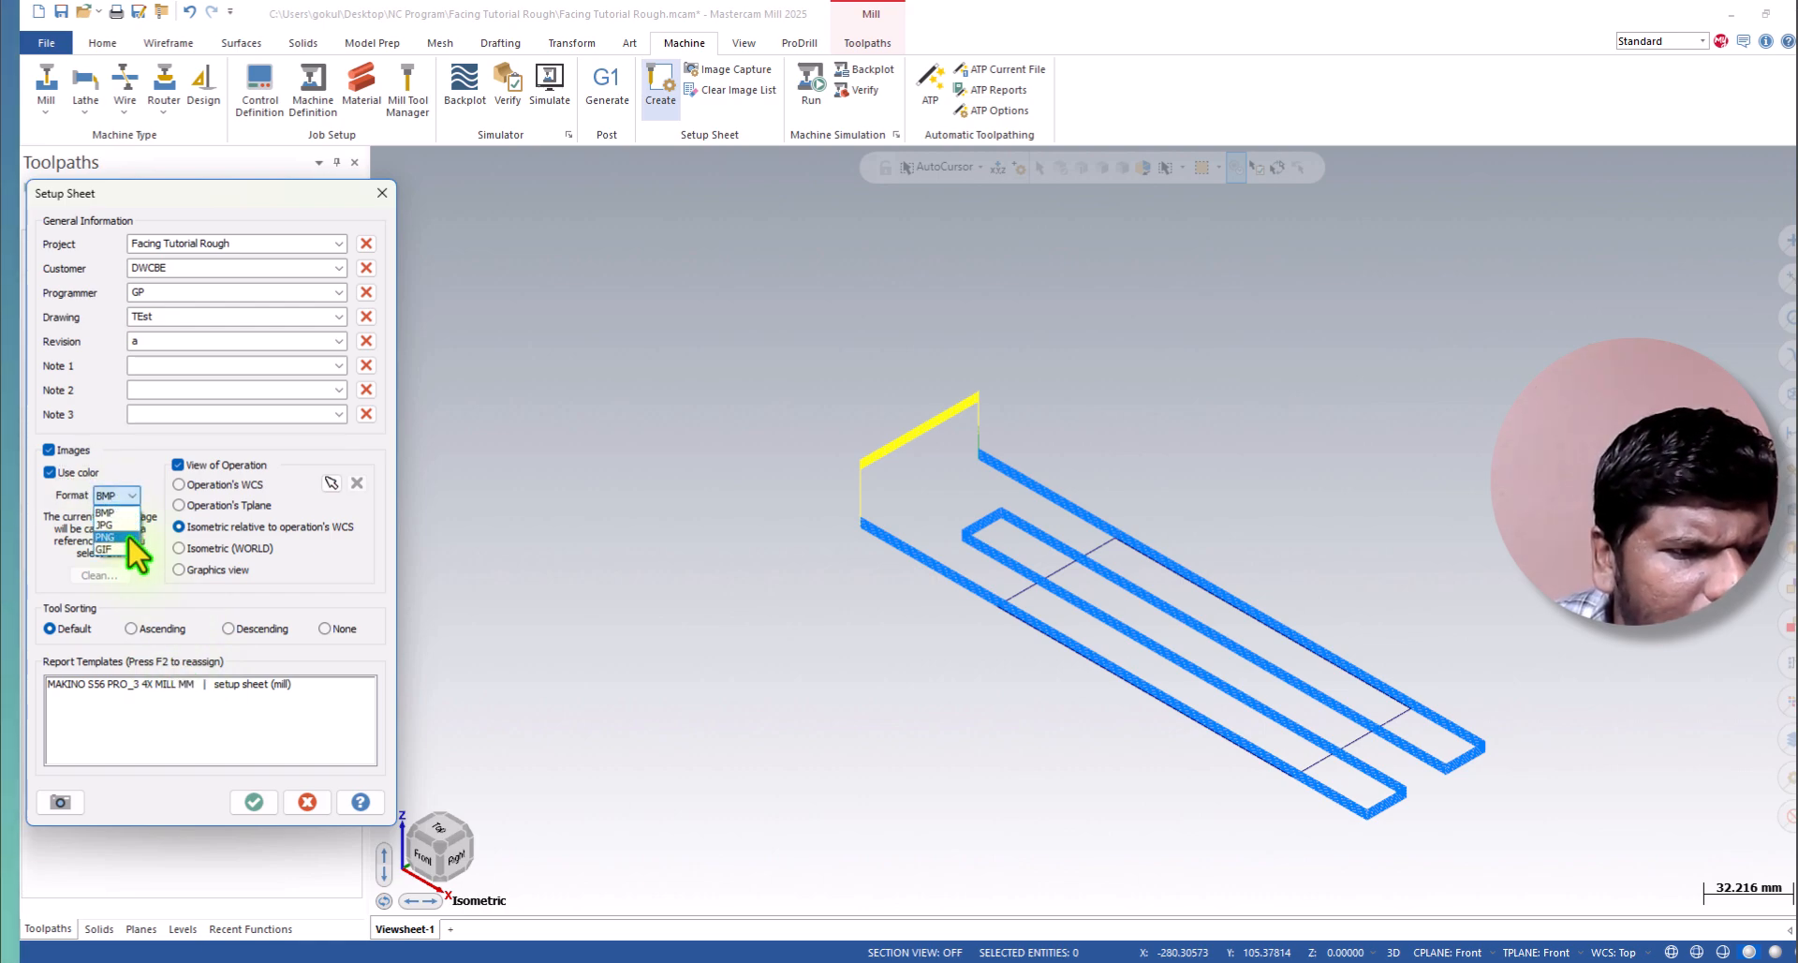
click(109, 525)
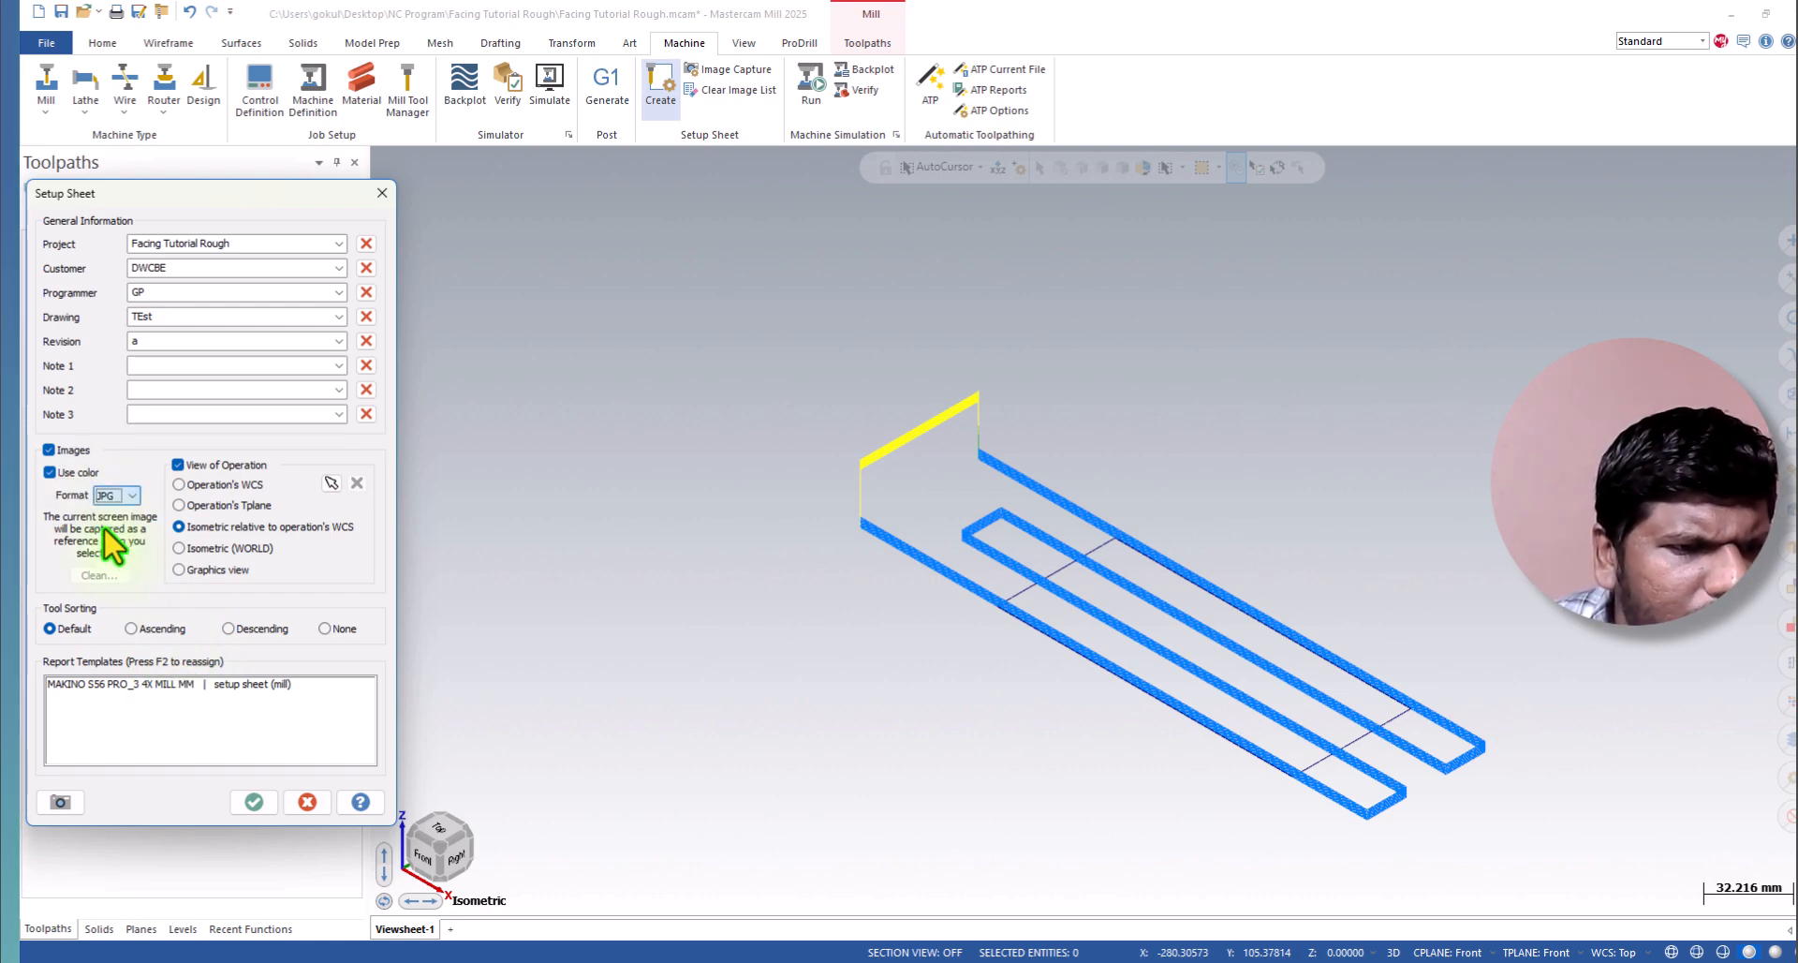
click(241, 807)
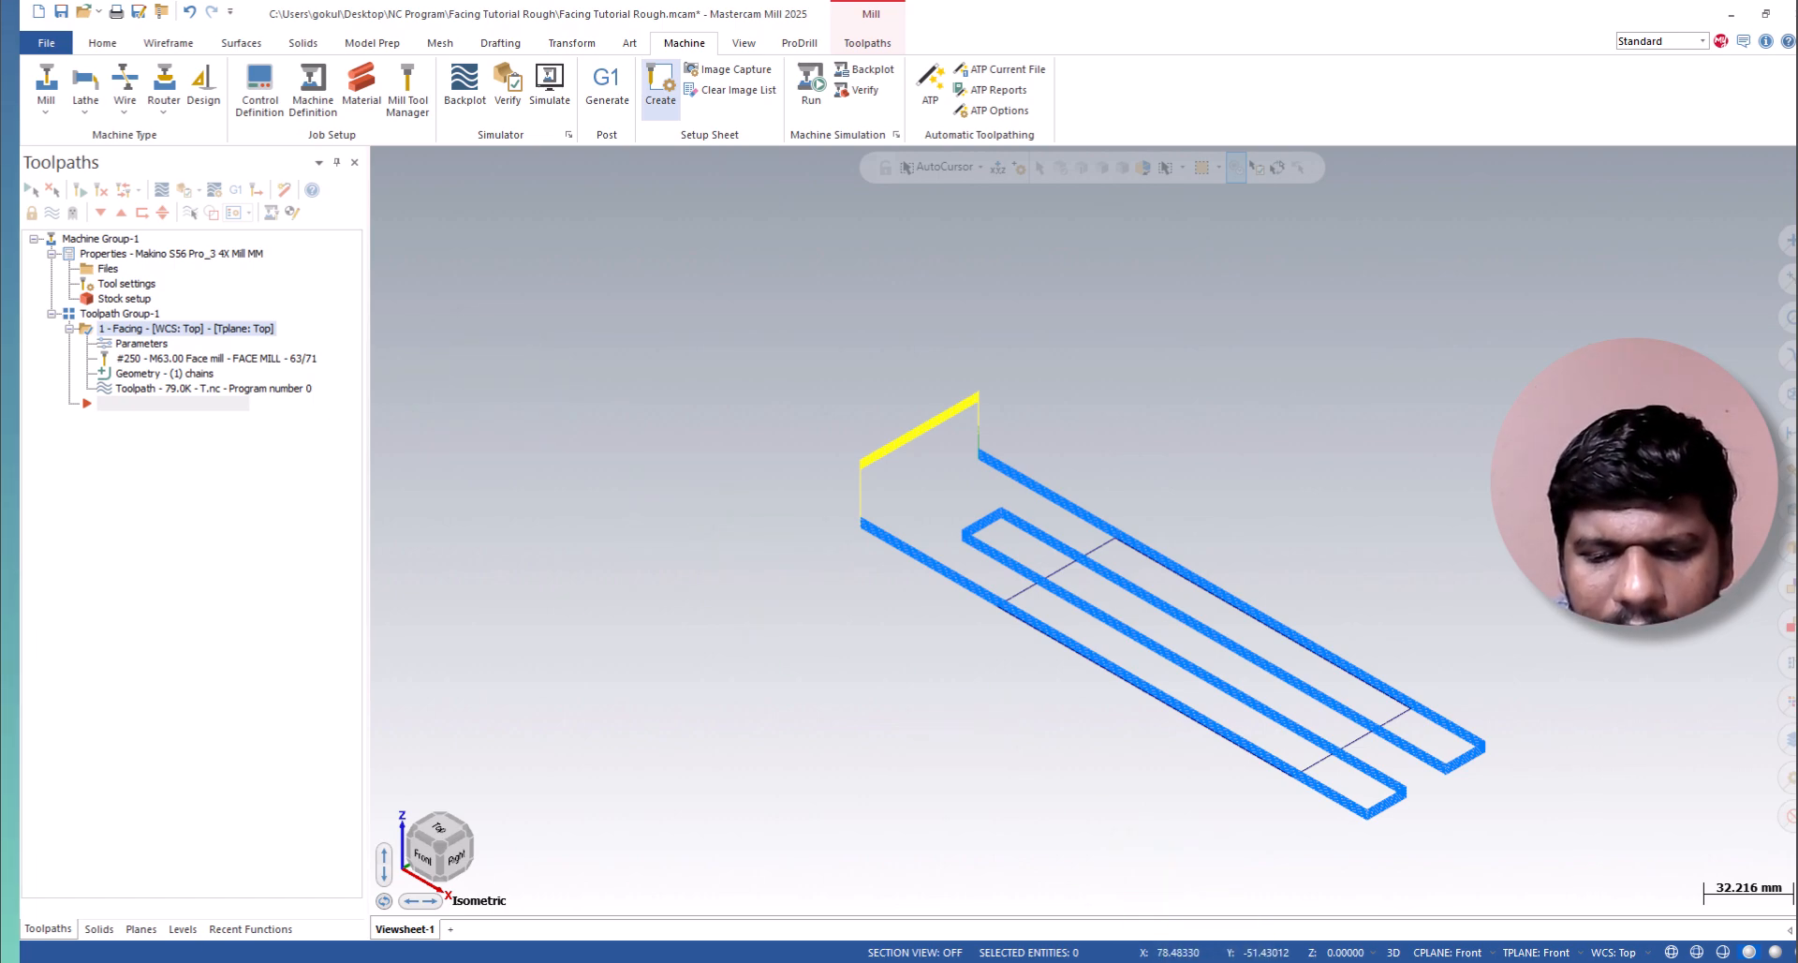
Open the setup sheet report and examine its general information, toolpath image, and the facing operation's cutting parameters and tool data.
mouse_move(1199, 923)
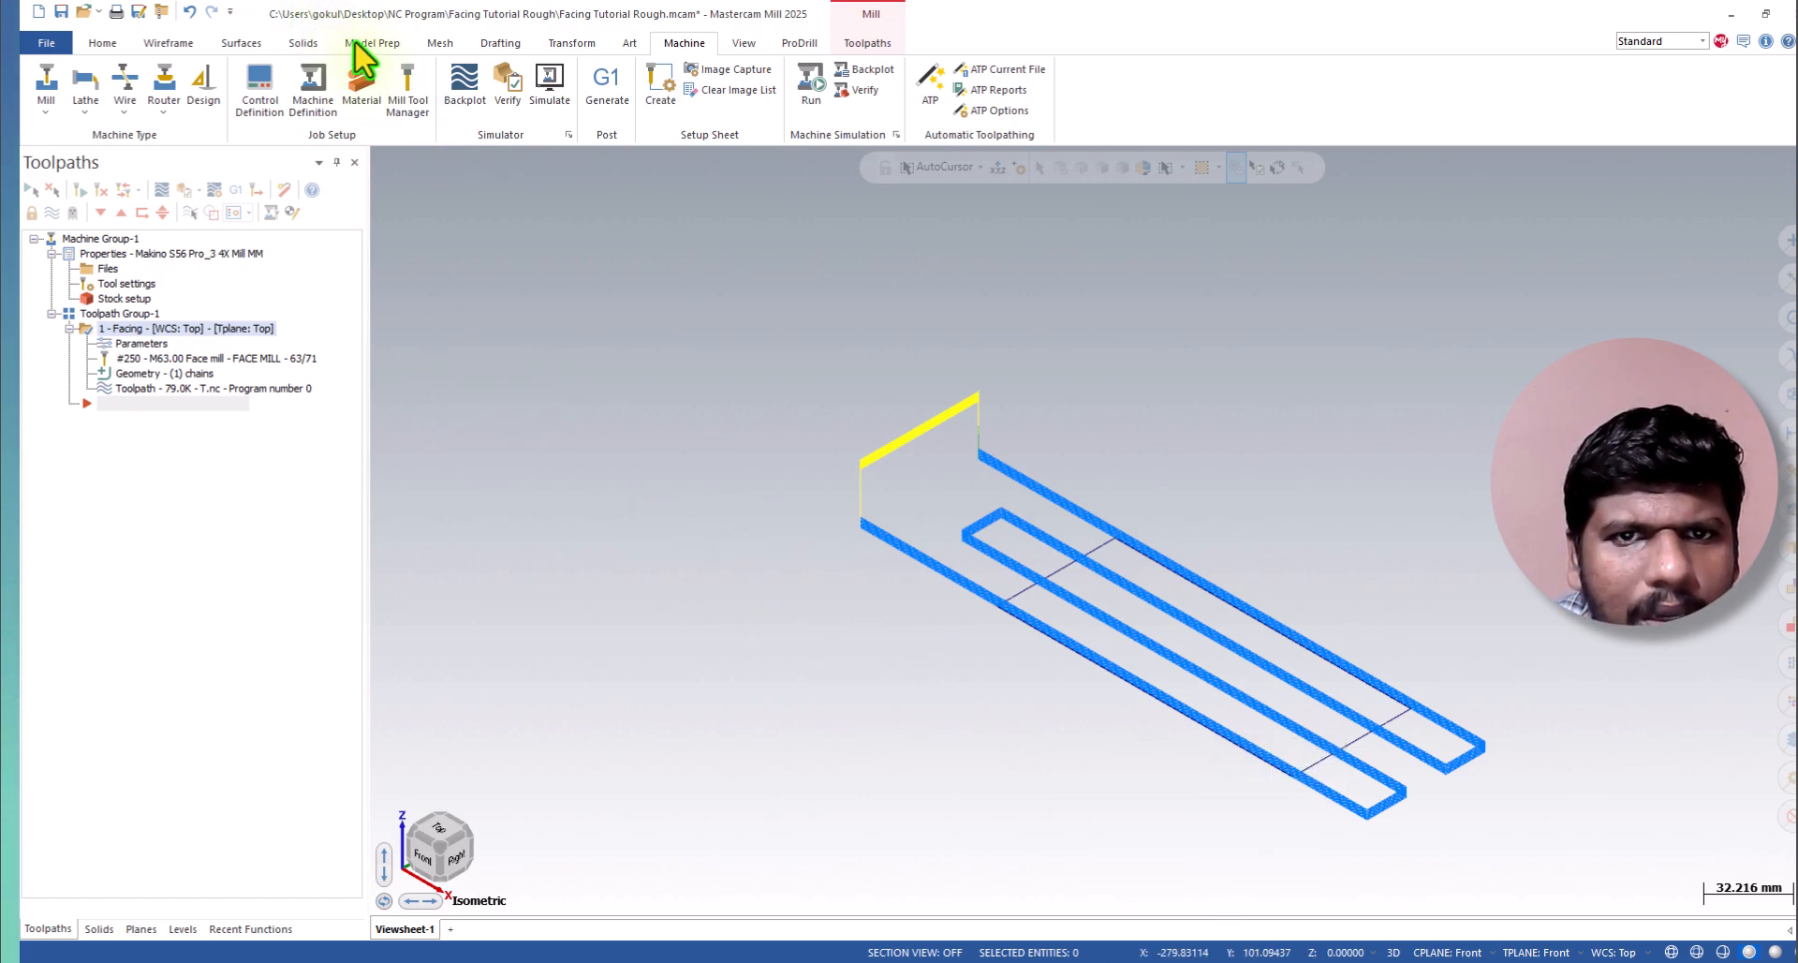
click(662, 98)
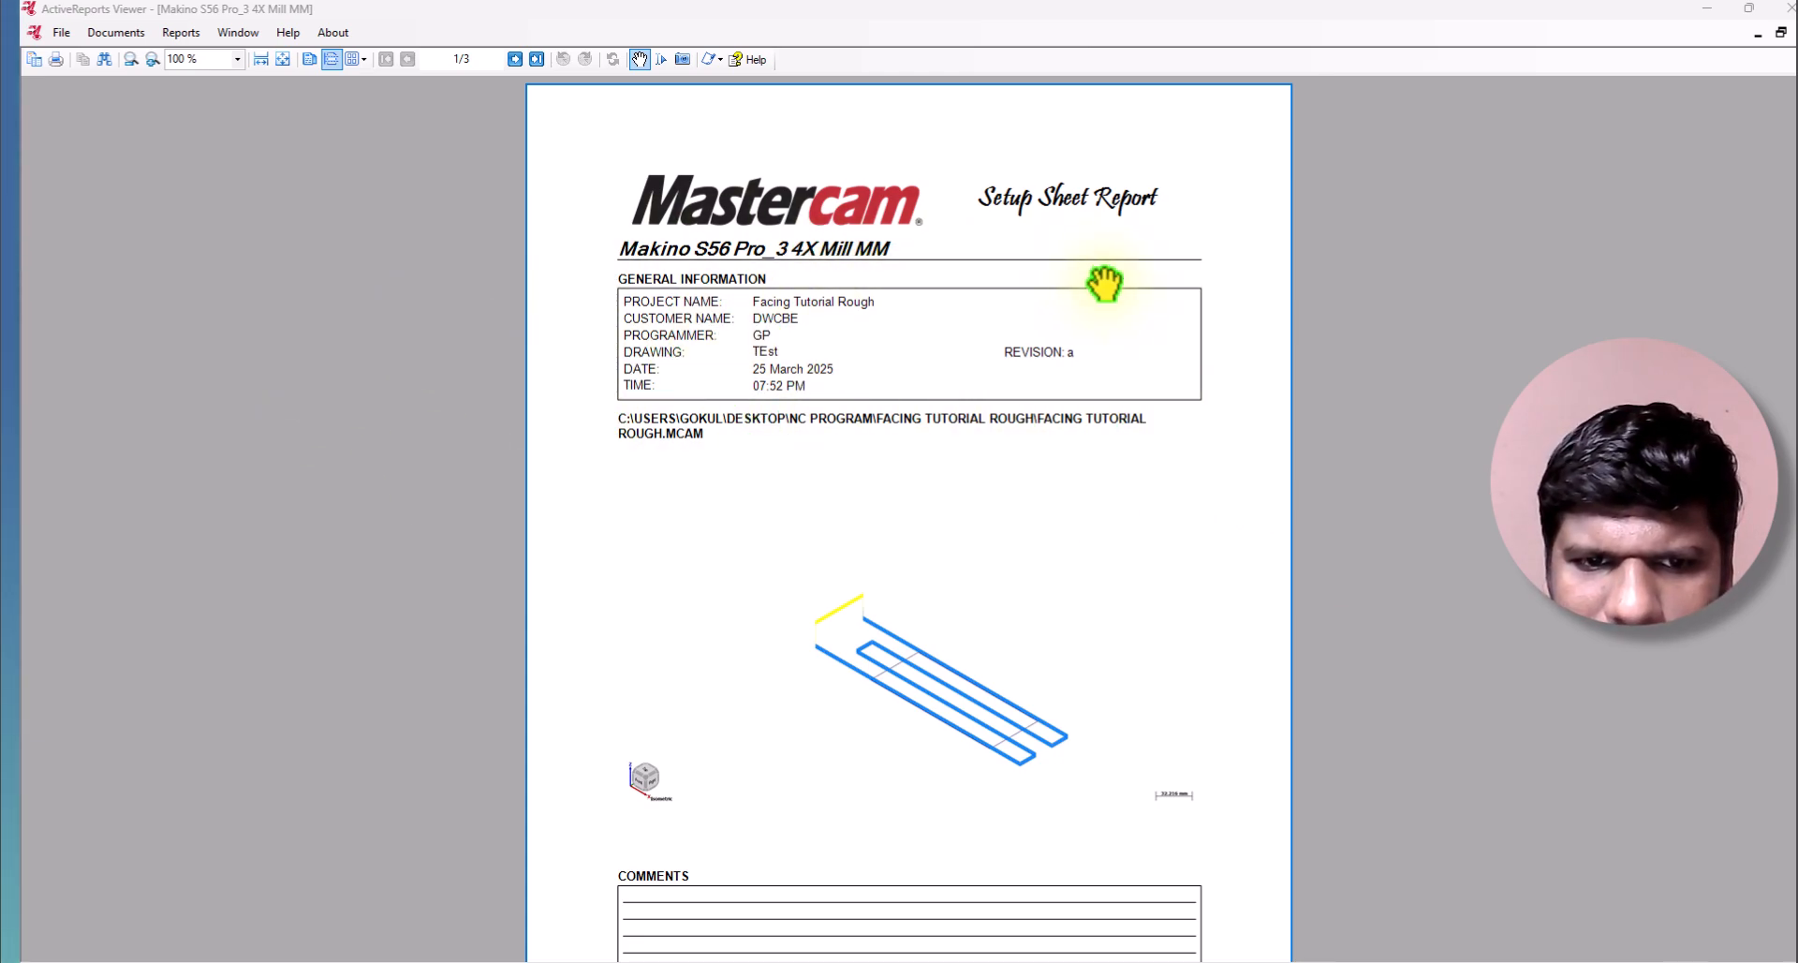
scroll(677, 403, down, 2)
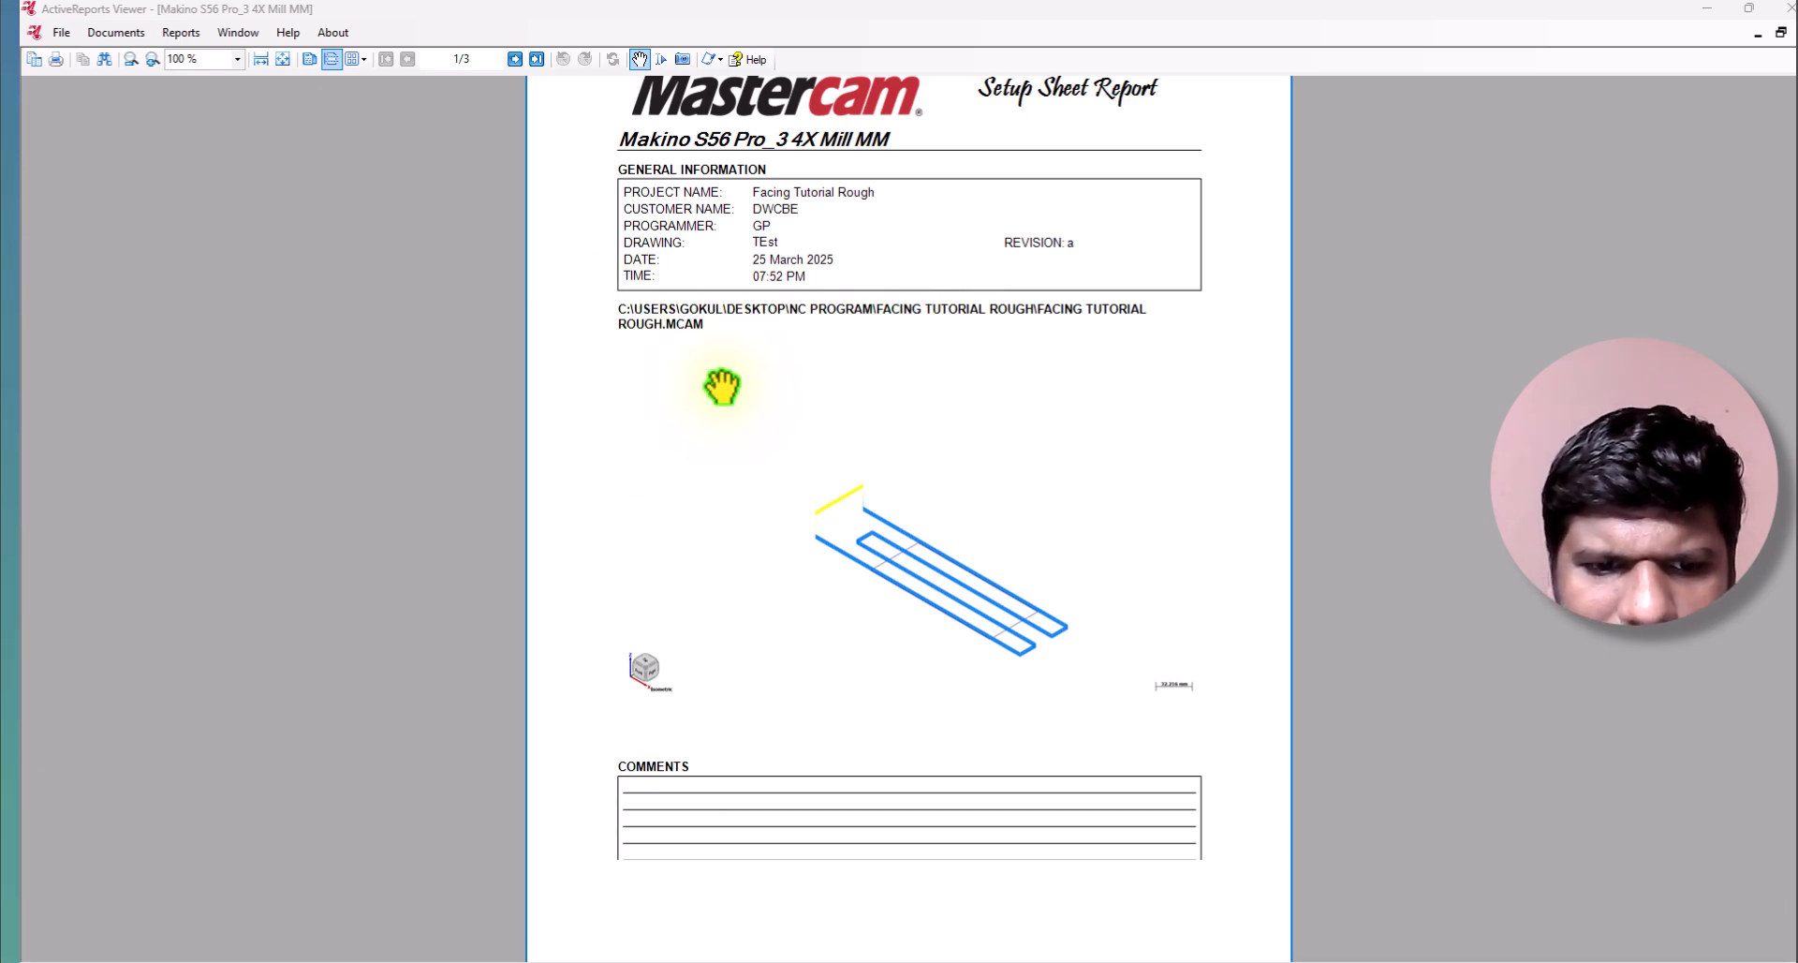
scroll(745, 375, down, 2)
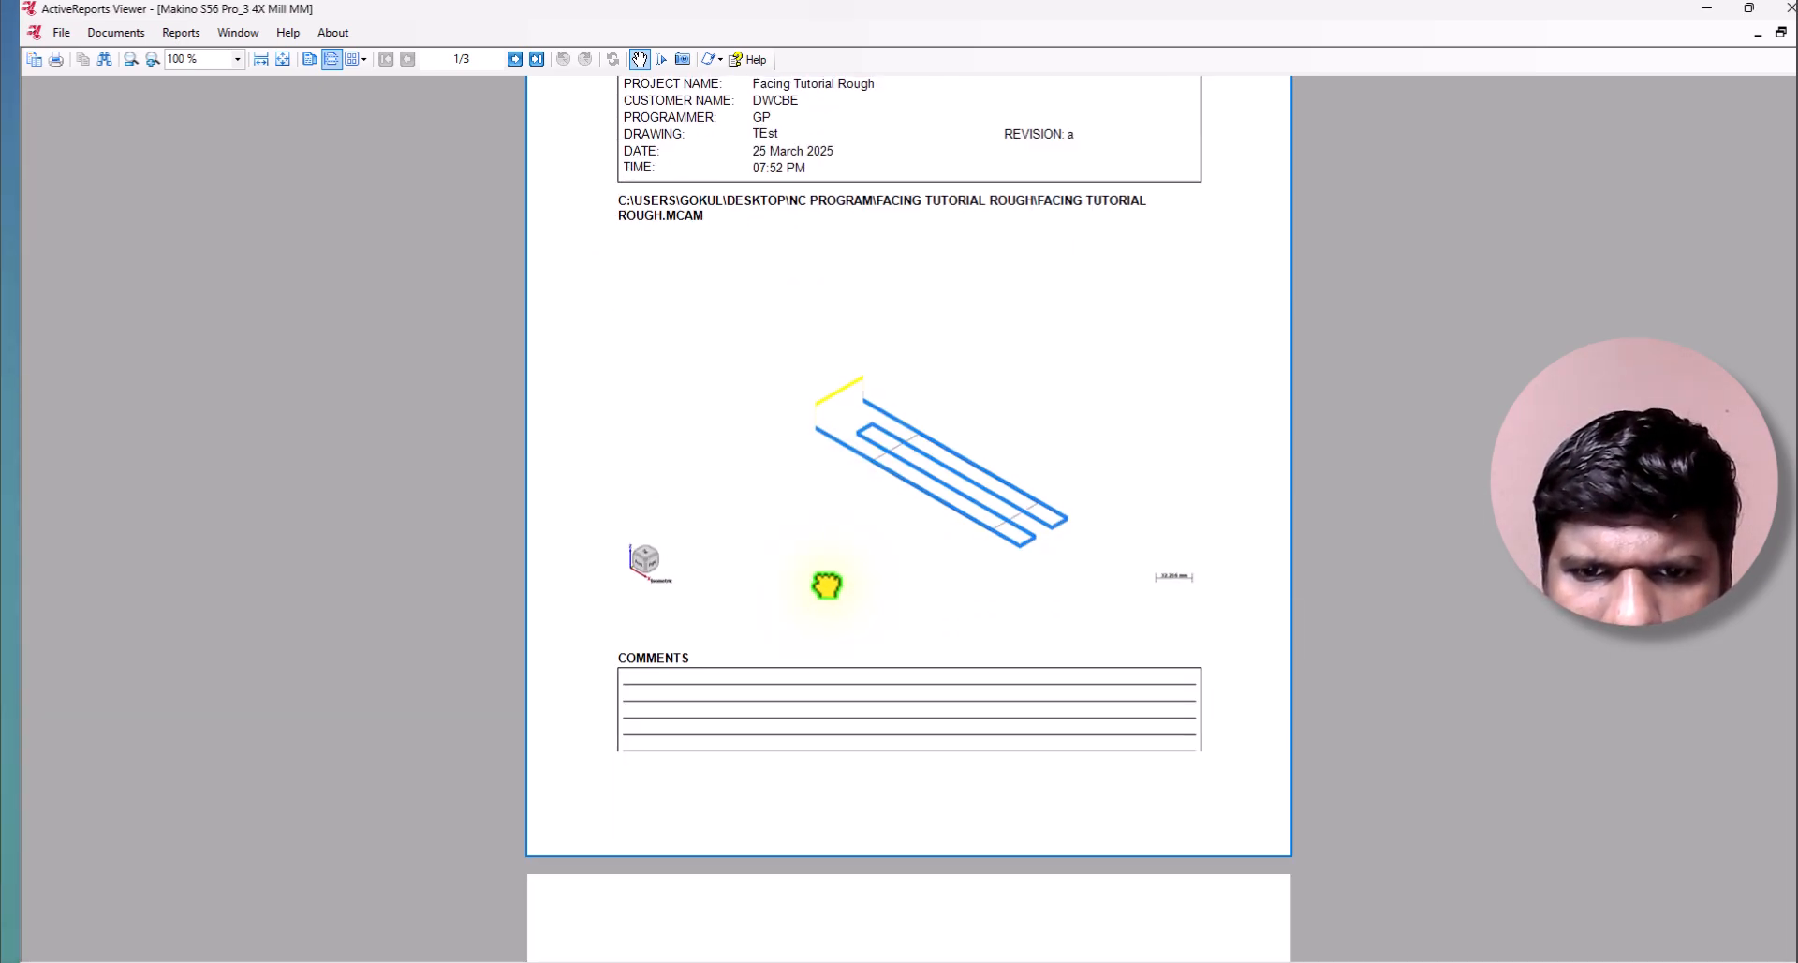
drag(827, 606, 855, 258)
scroll(796, 375, down, 4)
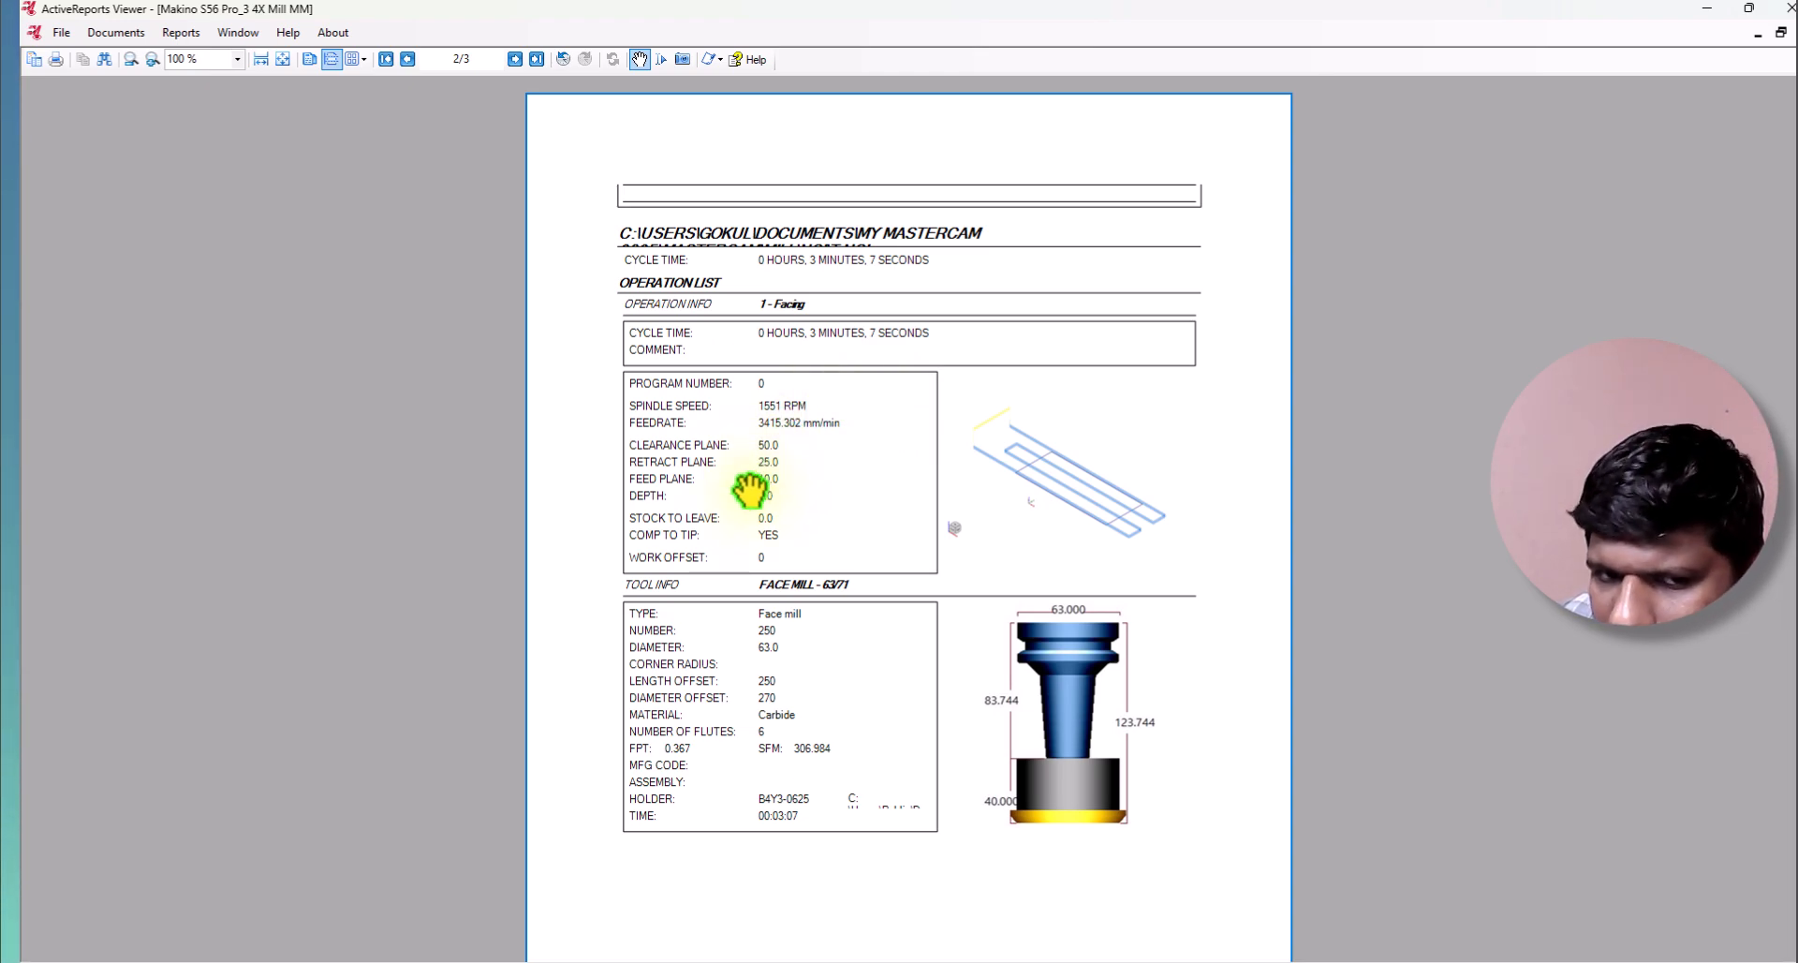
drag(785, 520, 787, 442)
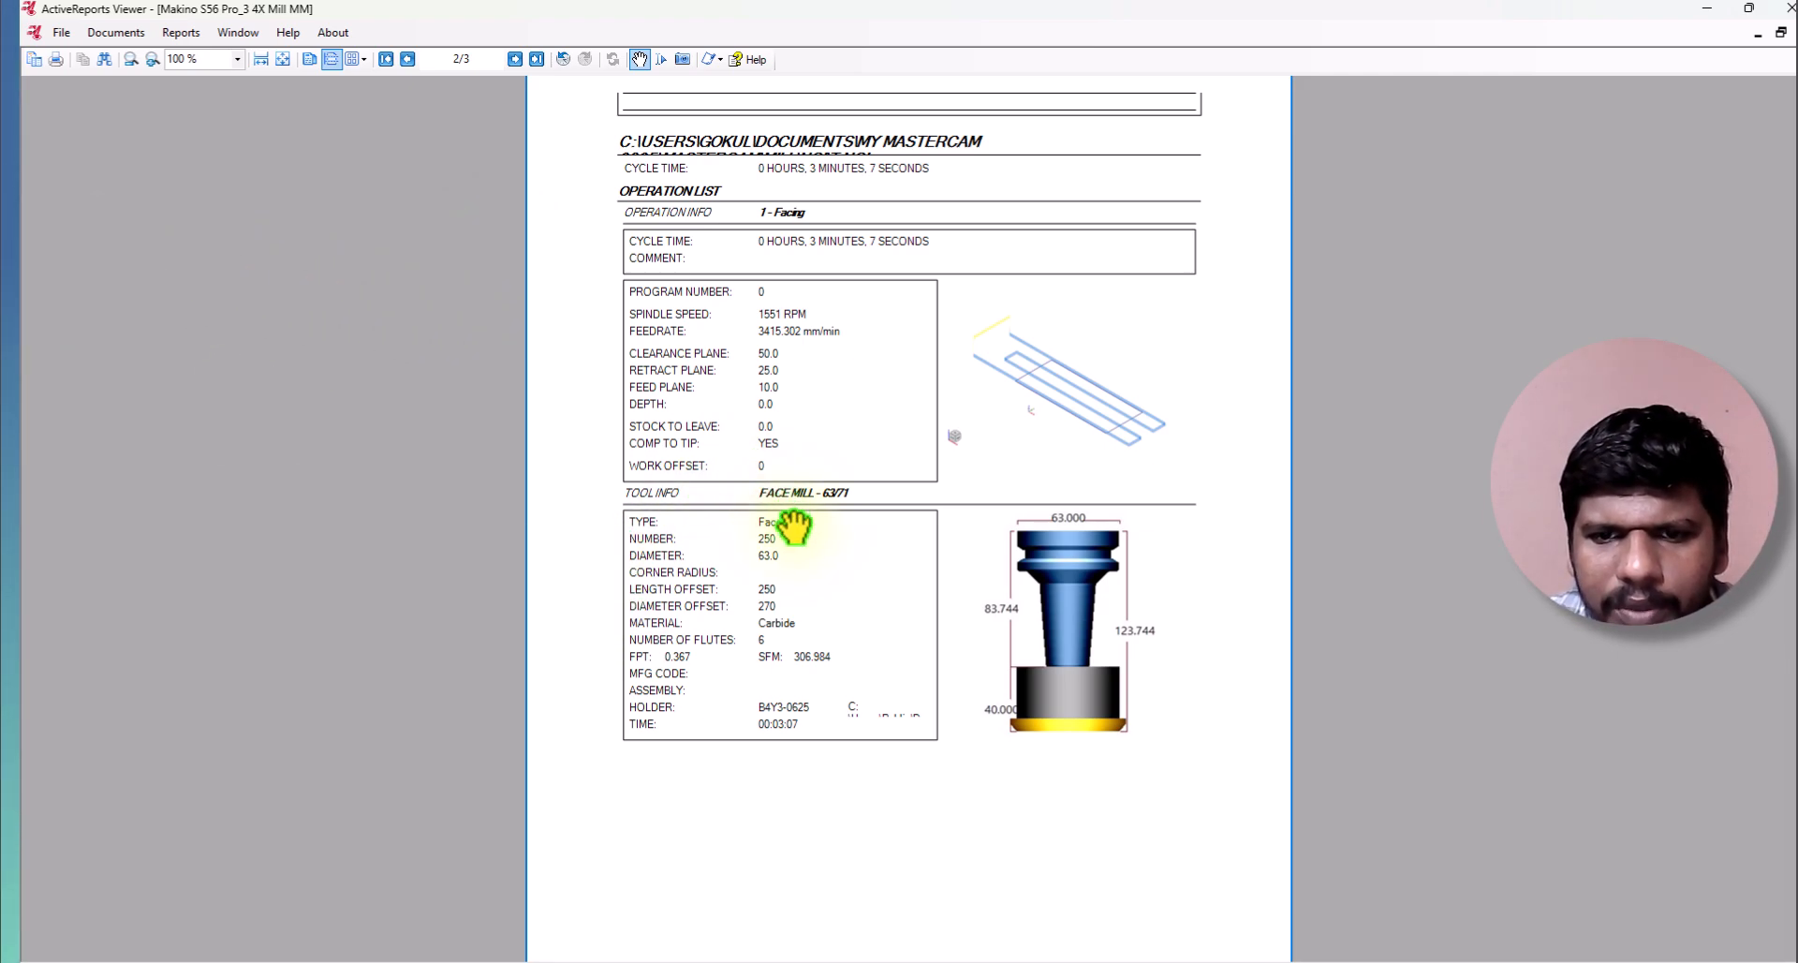
drag(764, 659, 784, 525)
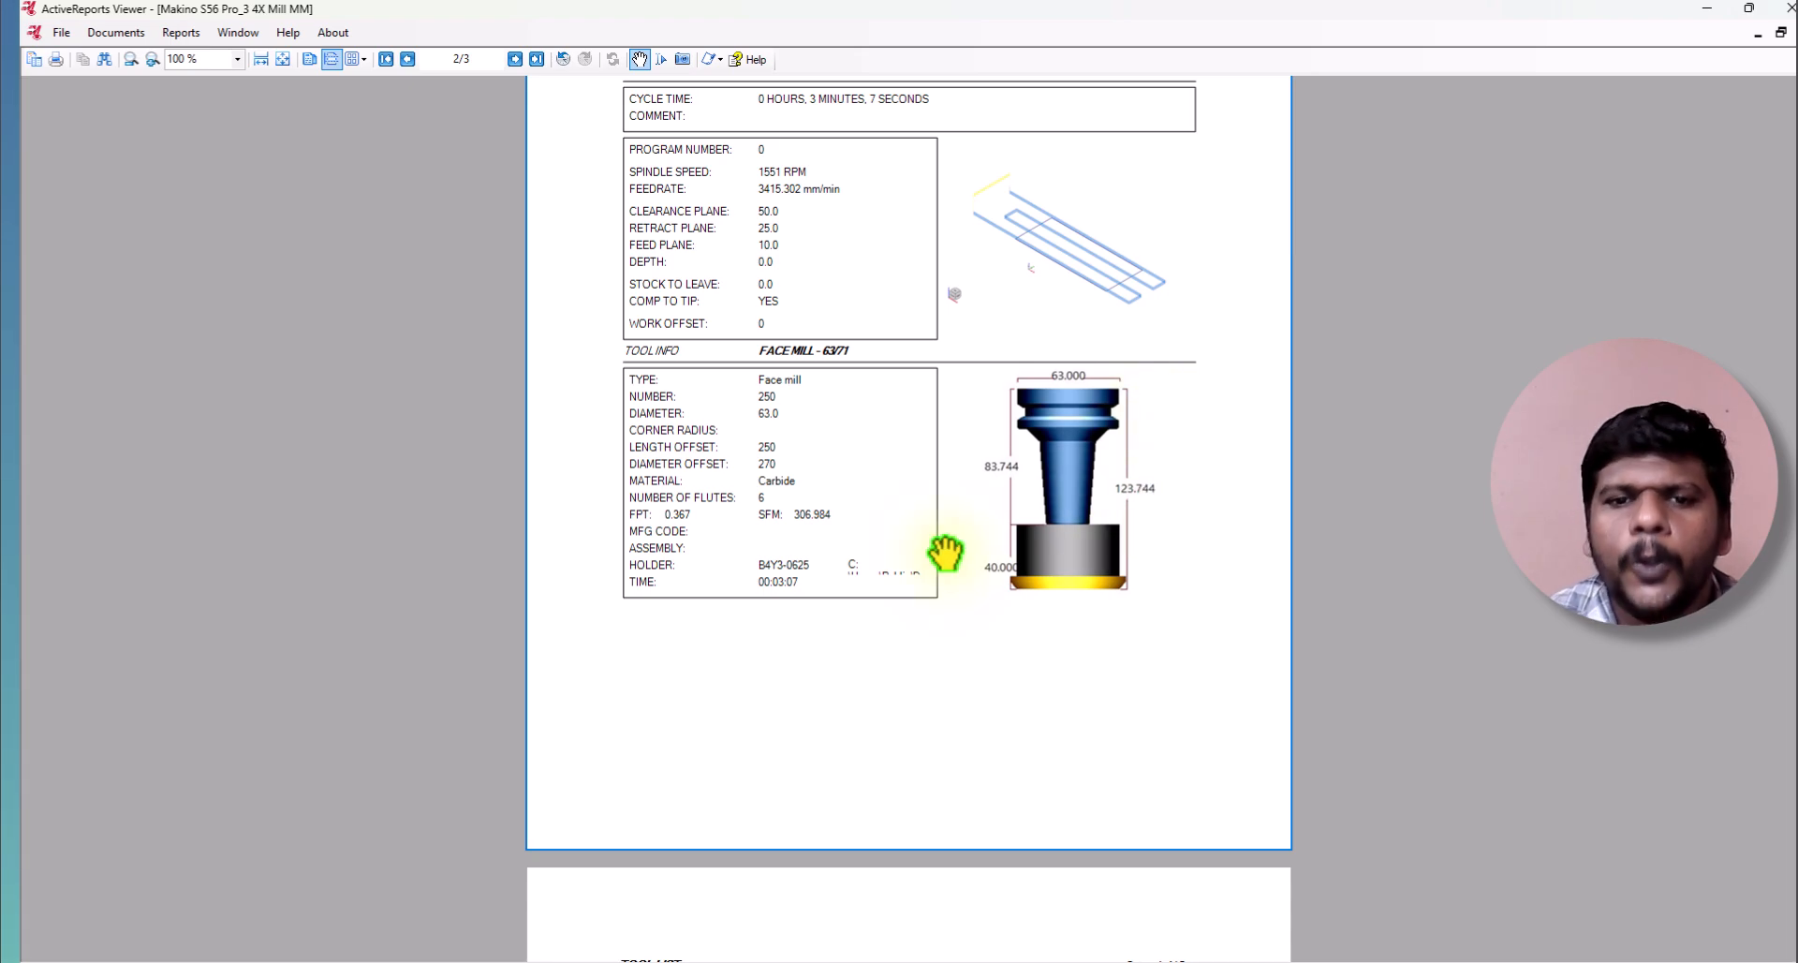
Examine the tool list and work offsets on the report's last page and close the report viewer.
scroll(946, 553, down, 6)
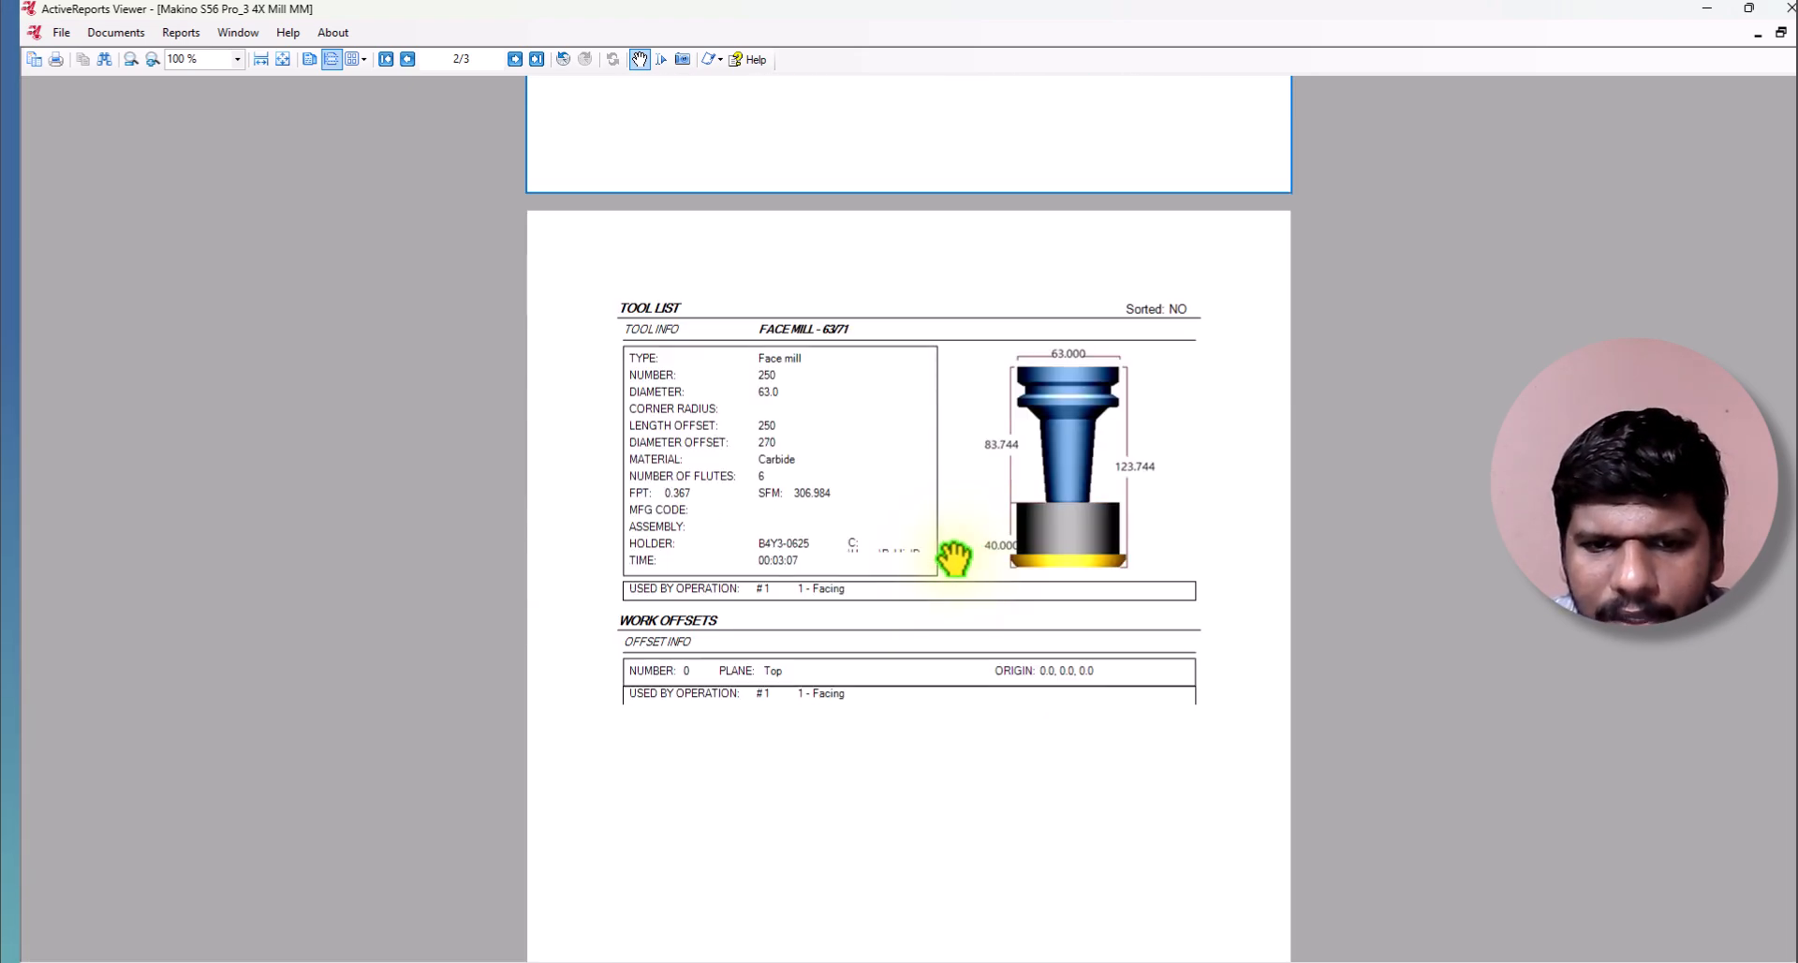
scroll(898, 508, down, 3)
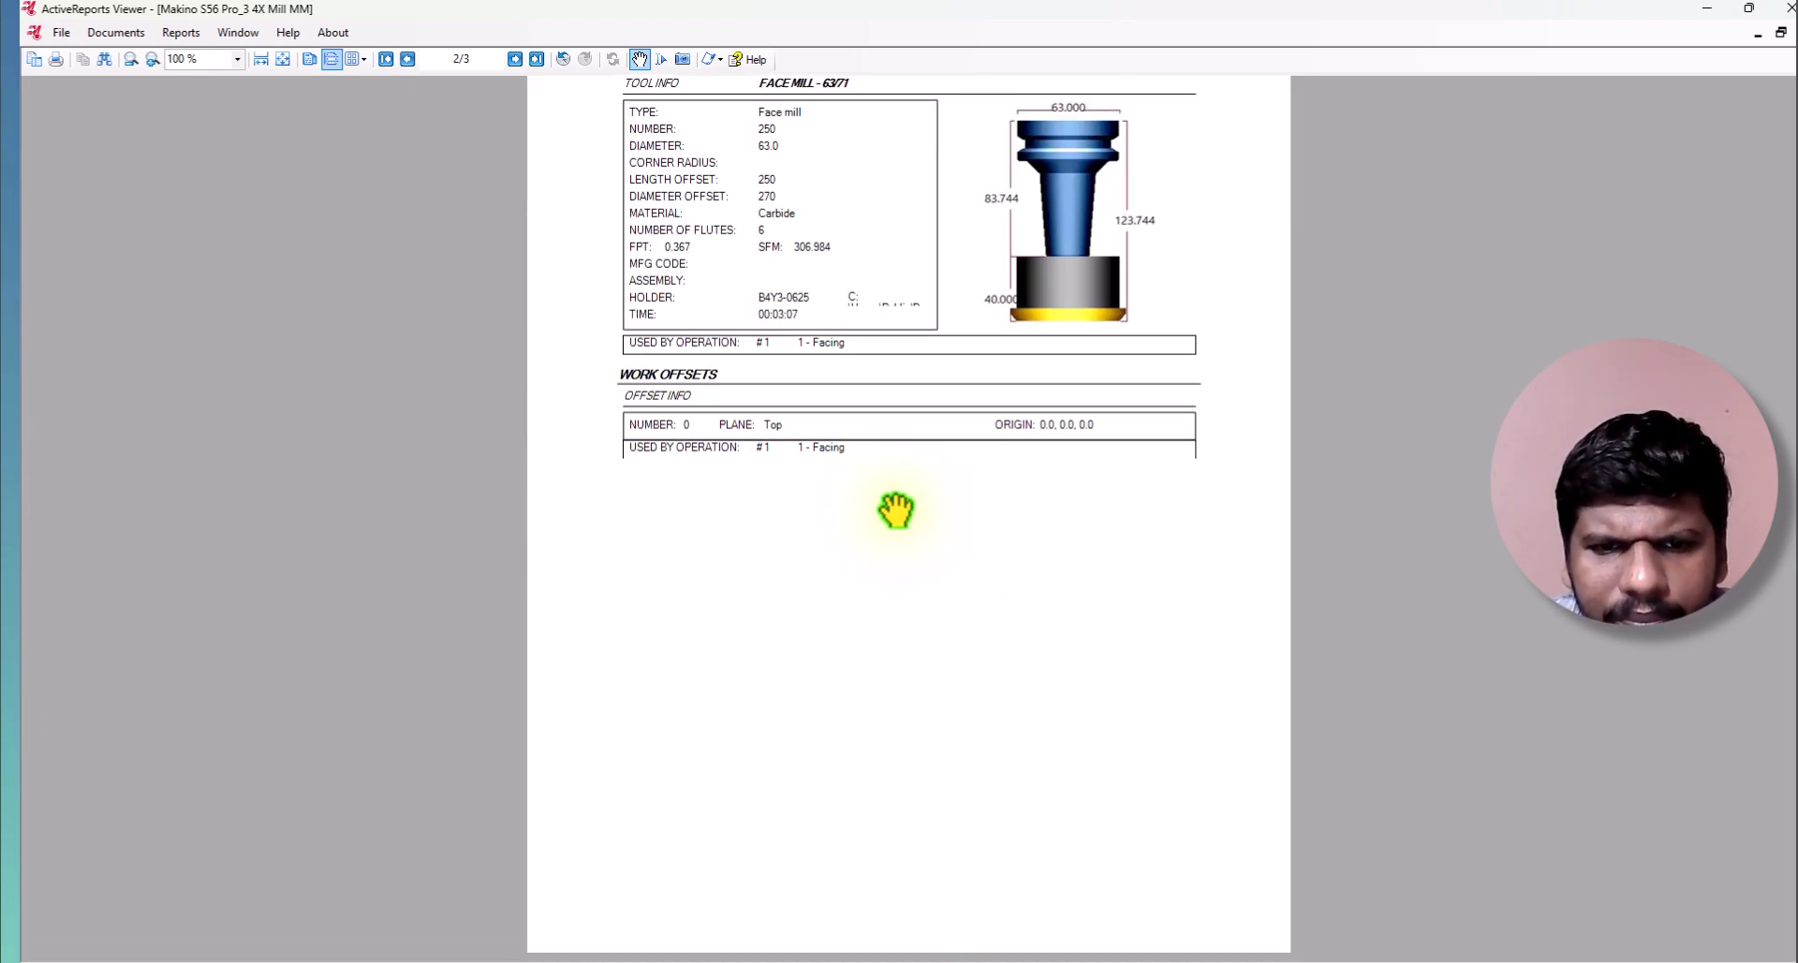
scroll(736, 246, up, 3)
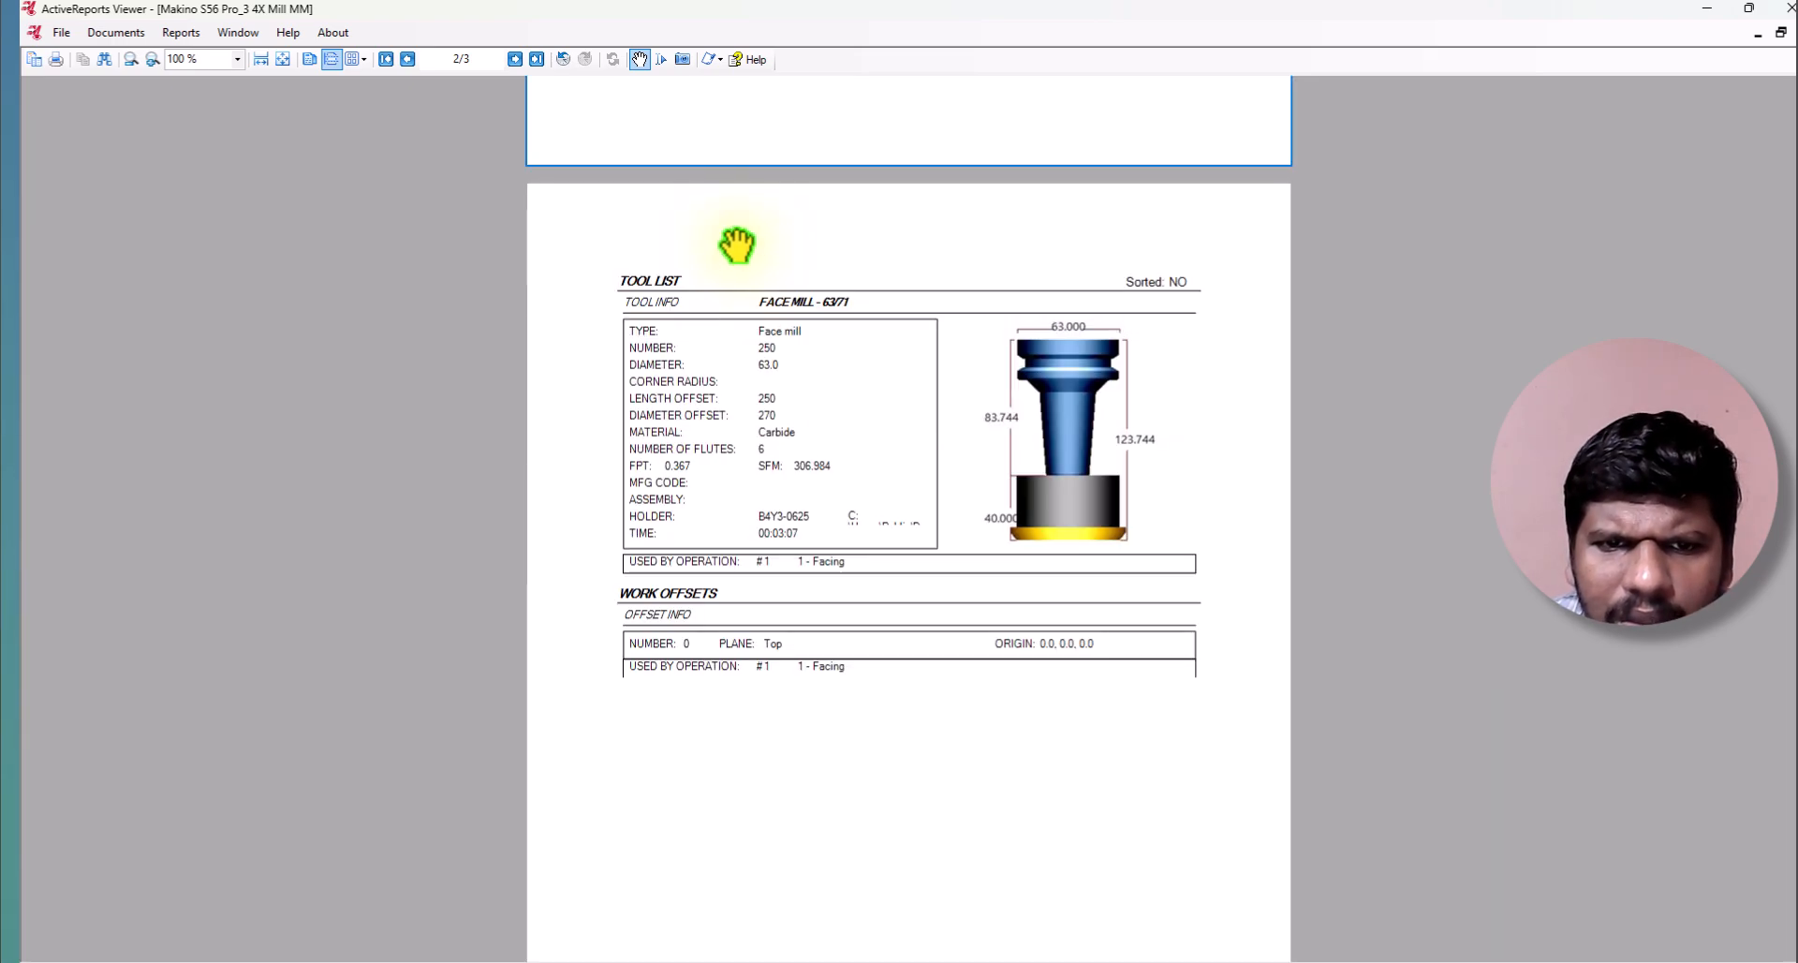
scroll(736, 246, up, 4)
scroll(783, 249, down, 6)
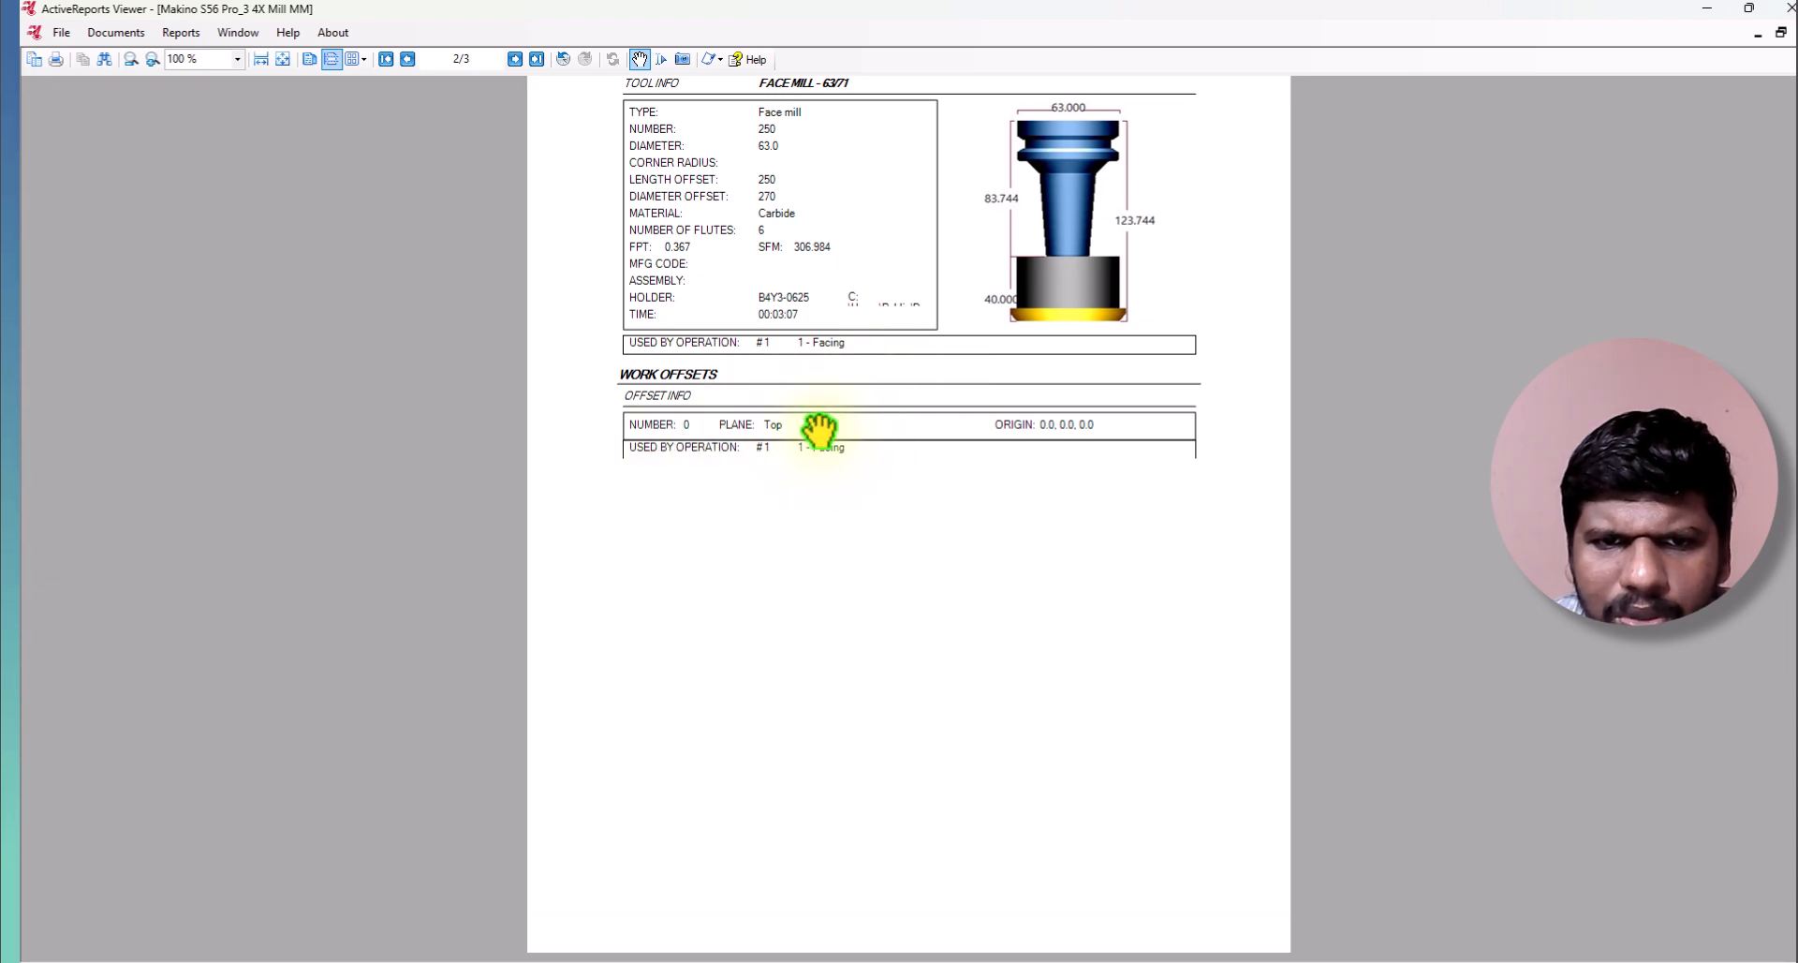
scroll(762, 399, up, 3)
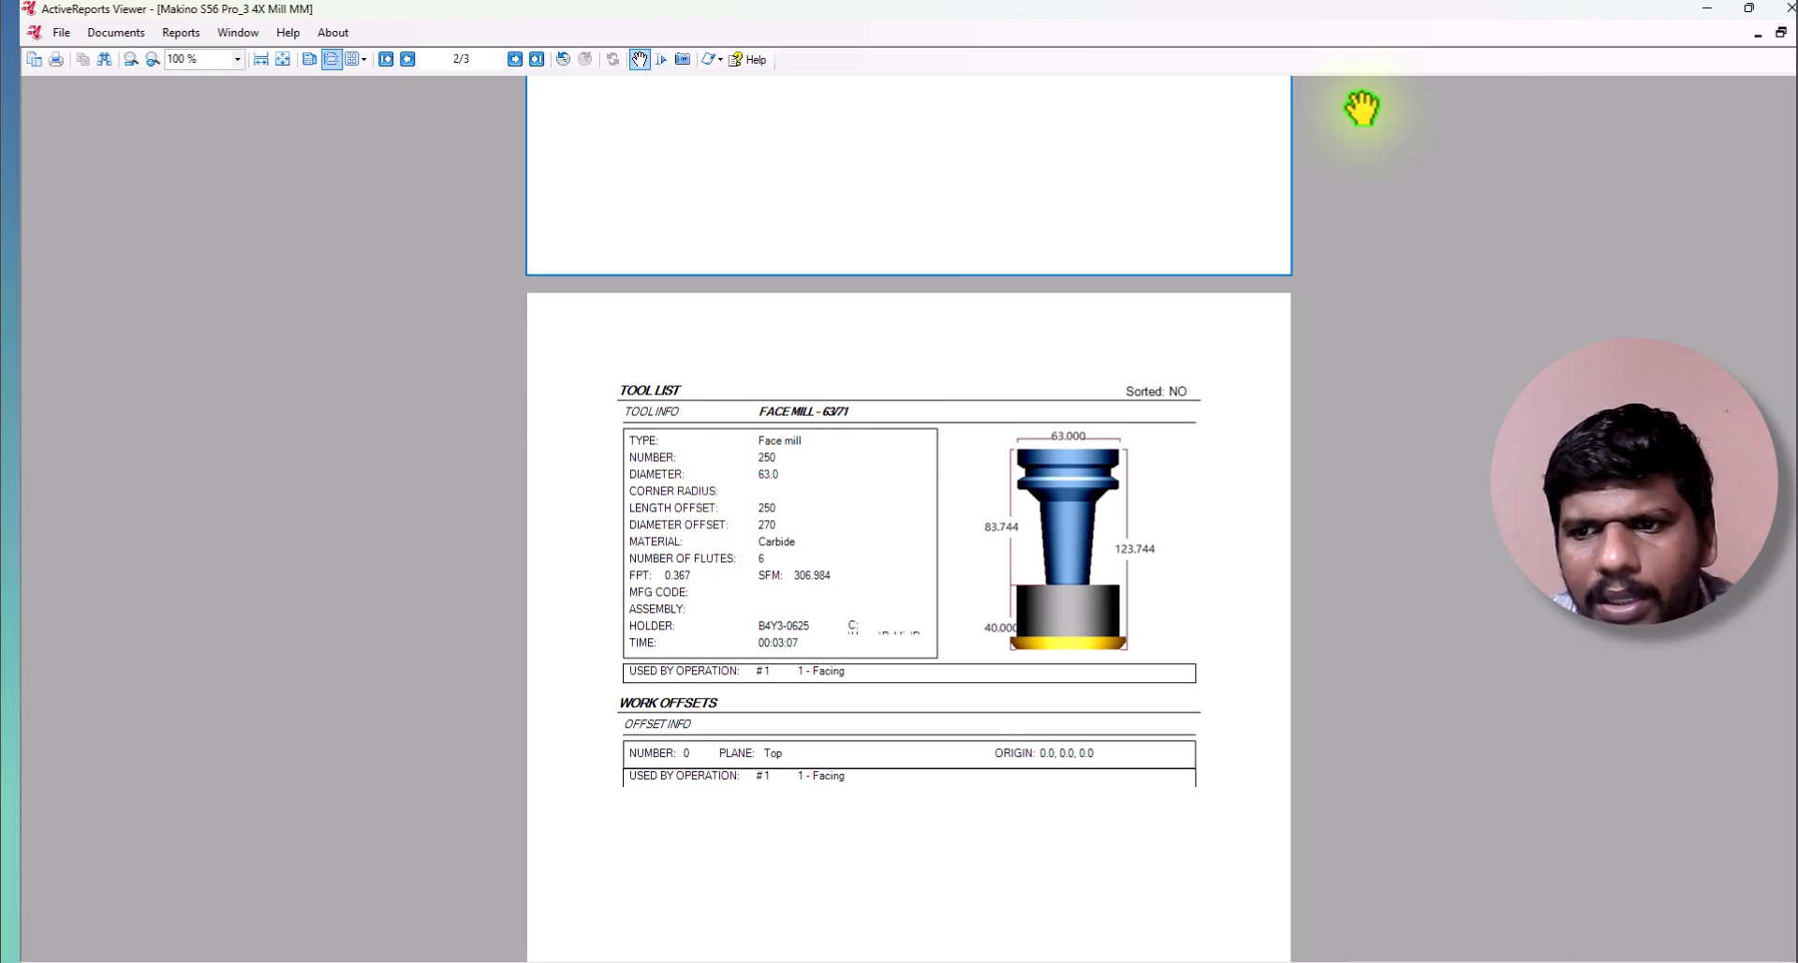
click(1790, 10)
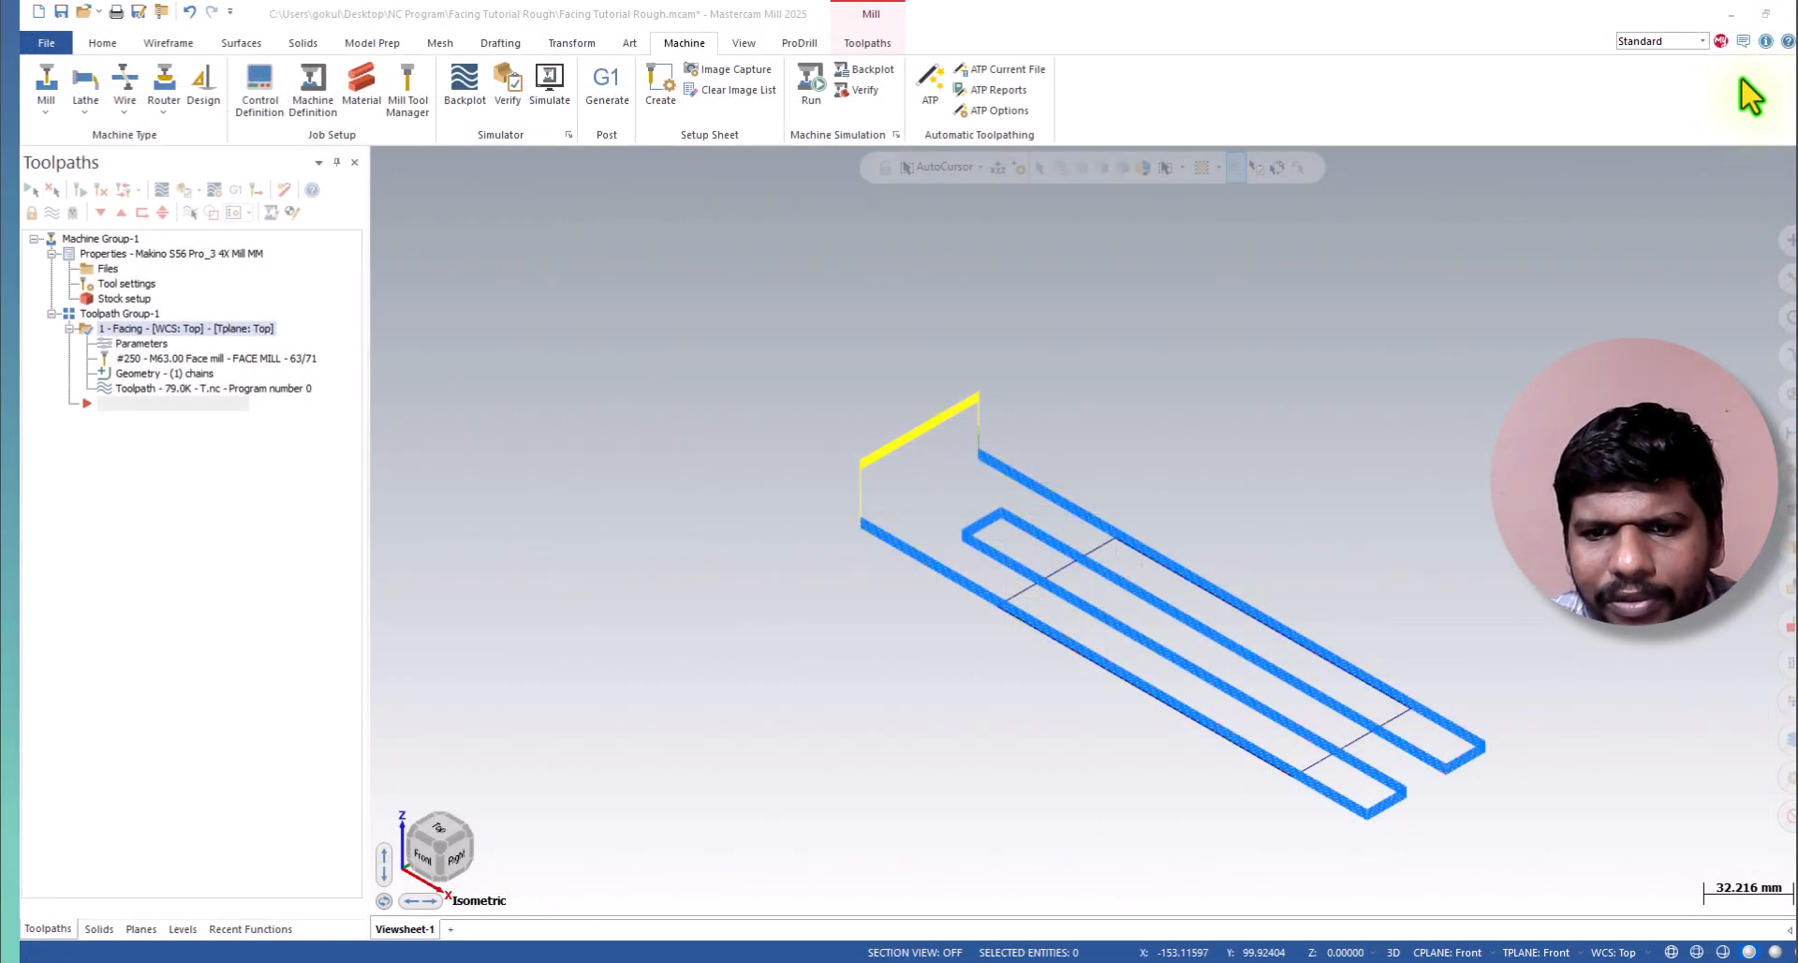